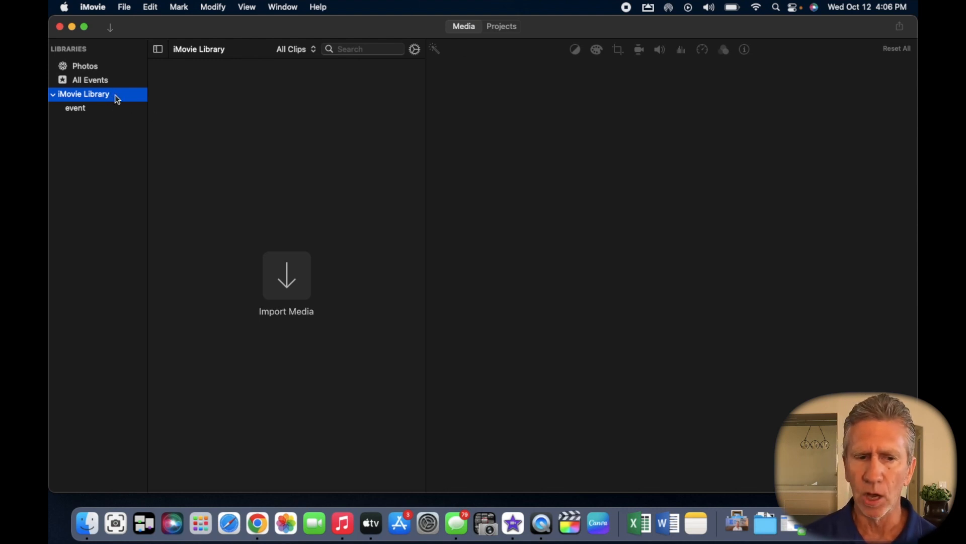
Create a new iMovie library named My New Iphone in the Movies folder and select it.
mouse_move(109, 95)
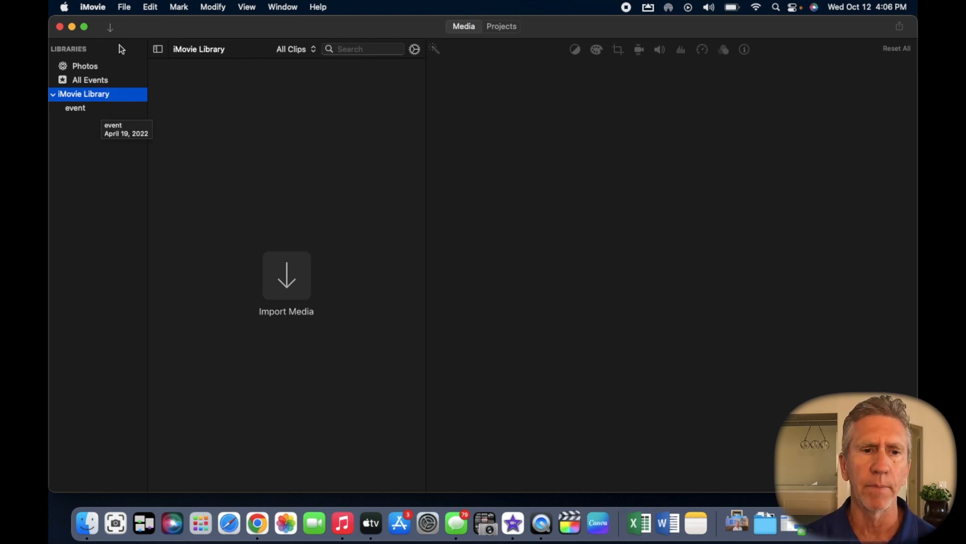
left_click(125, 8)
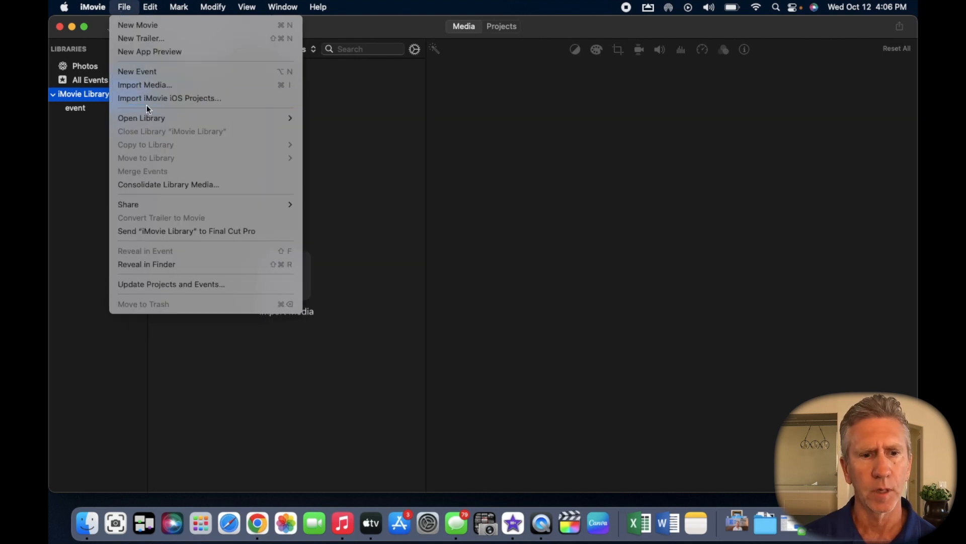
mouse_move(148, 117)
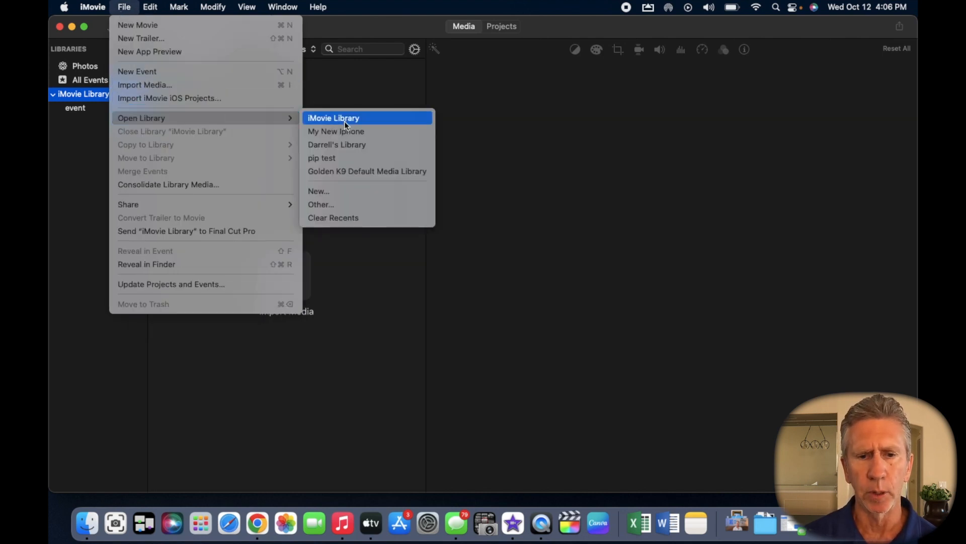
left_click(330, 192)
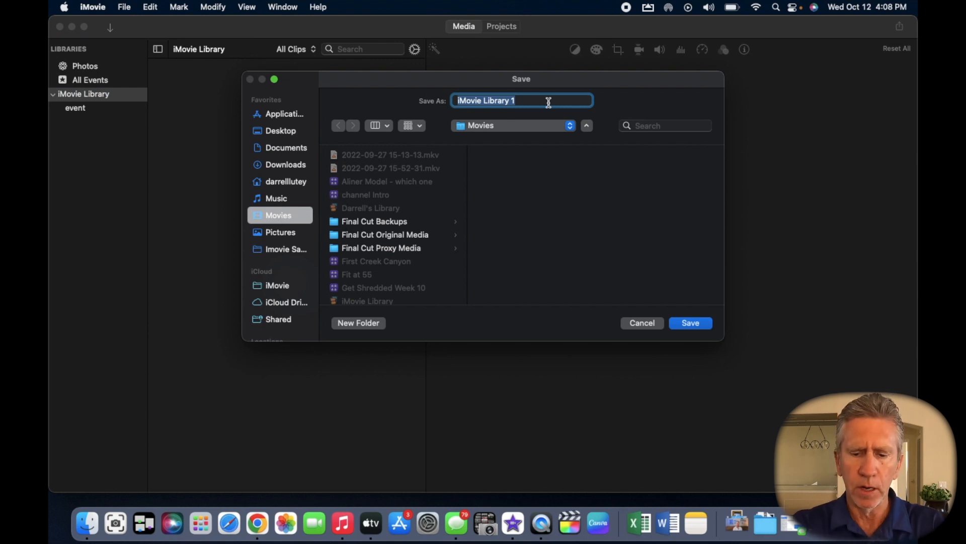
type("My iphone")
key("BackSpace")
key("BackSpace")
key("BackSpace")
key("BackSpace")
key("BackSpace")
key("BackSpace")
type("Newip")
key("BackSpace")
key("BackSpace")
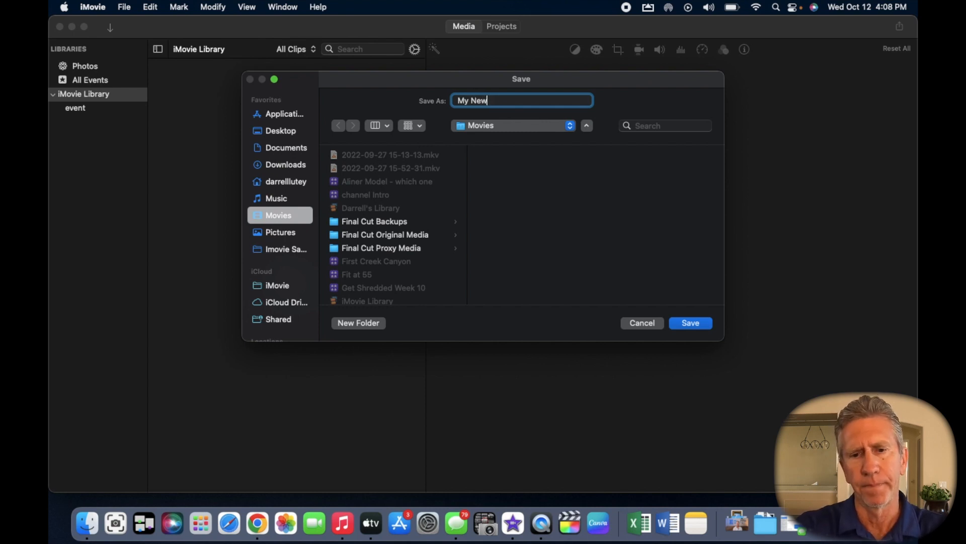
type("Iphone")
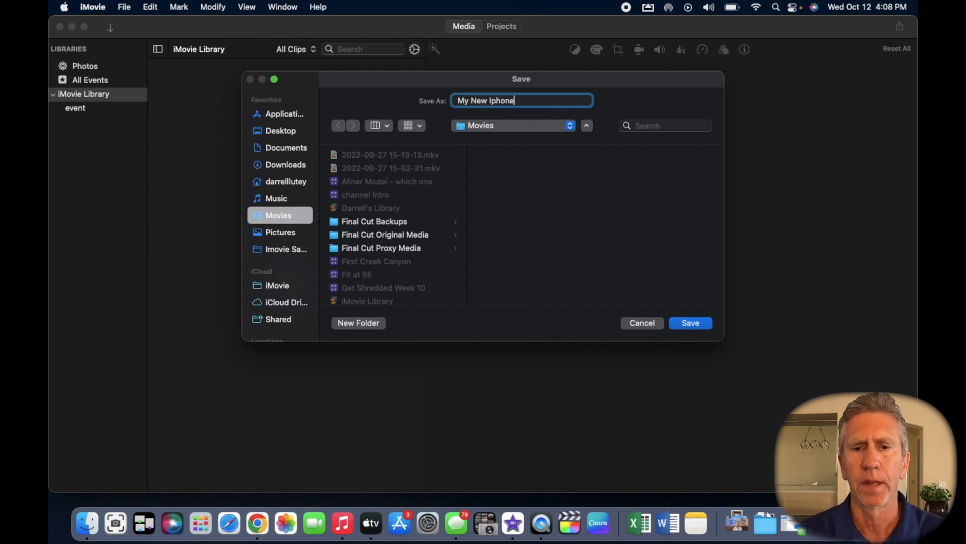
left_click(697, 324)
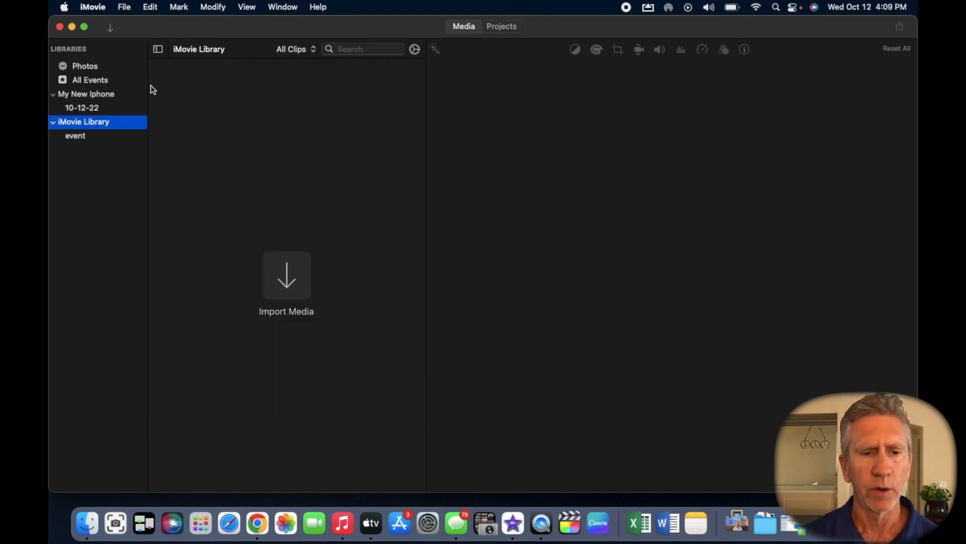
left_click(105, 99)
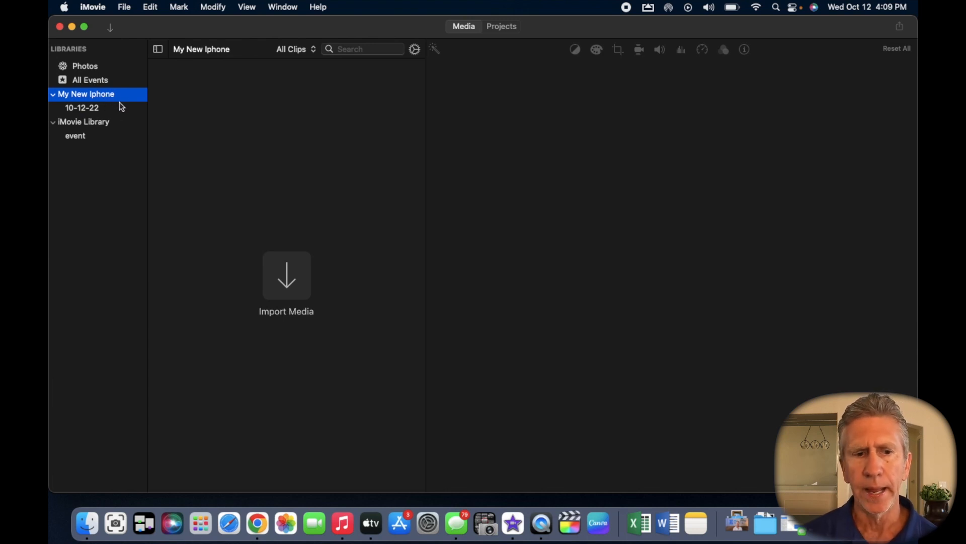
left_click(93, 112)
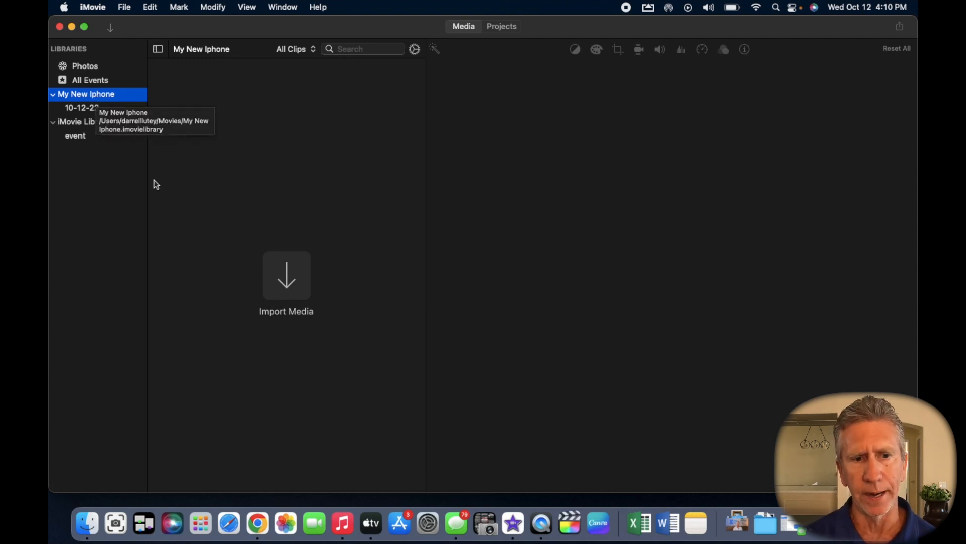
Switch to Finder, locate the My New Iphone library in the Movies folder, and open it in iMovie.
left_click(87, 523)
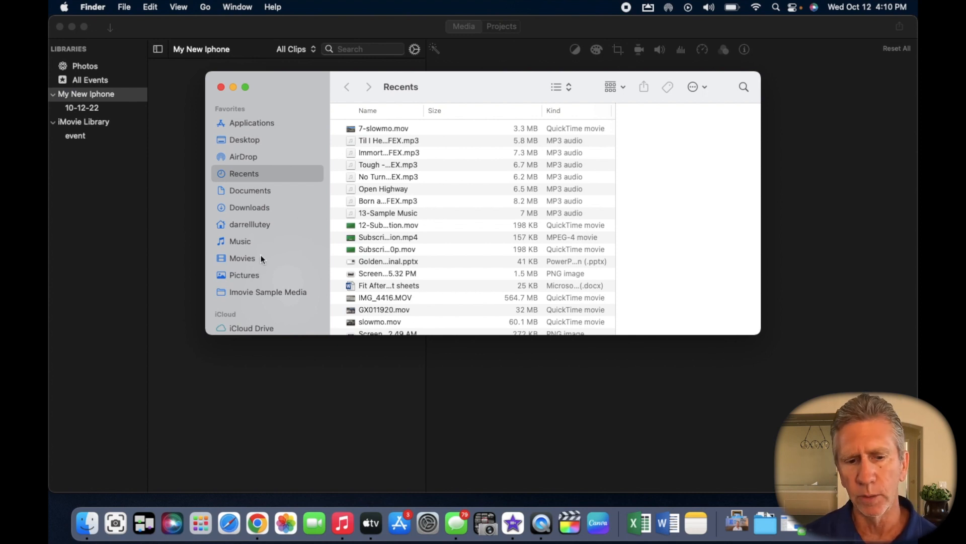
left_click(242, 259)
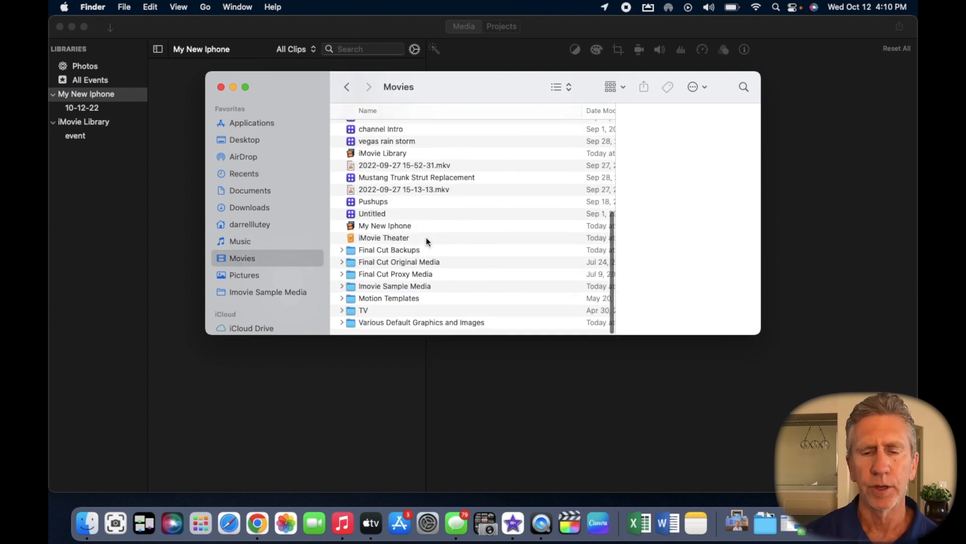
left_click(395, 226)
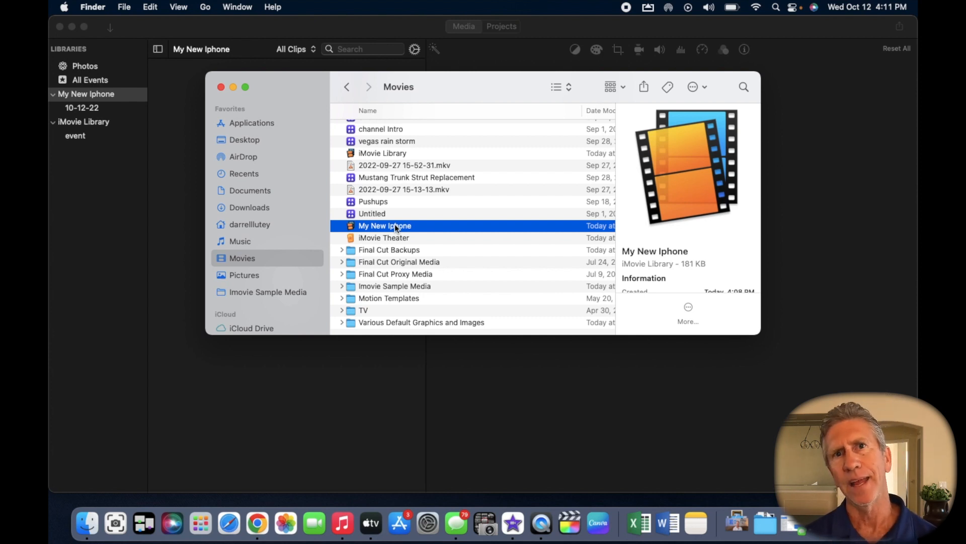
double_click(396, 227)
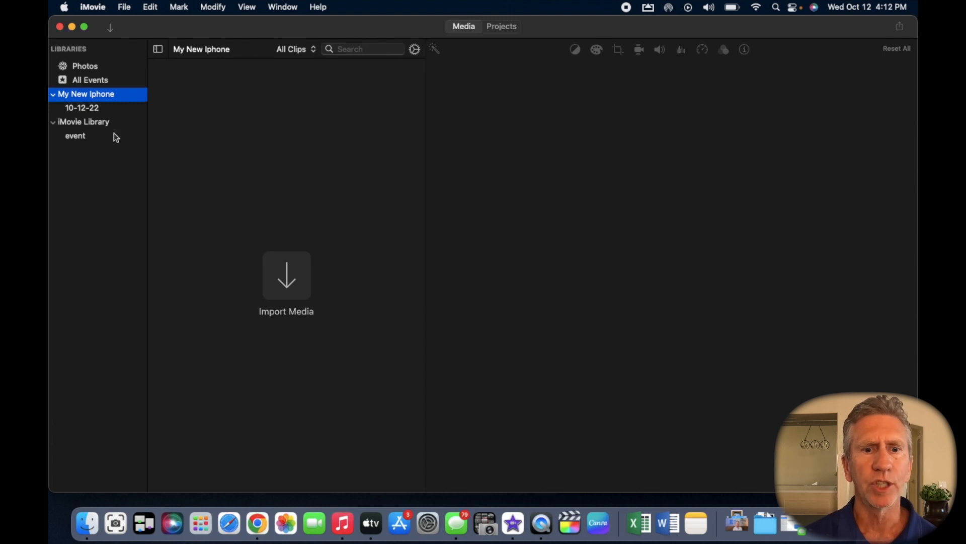
Create a new movie project stored in the My New Iphone library.
left_click(504, 26)
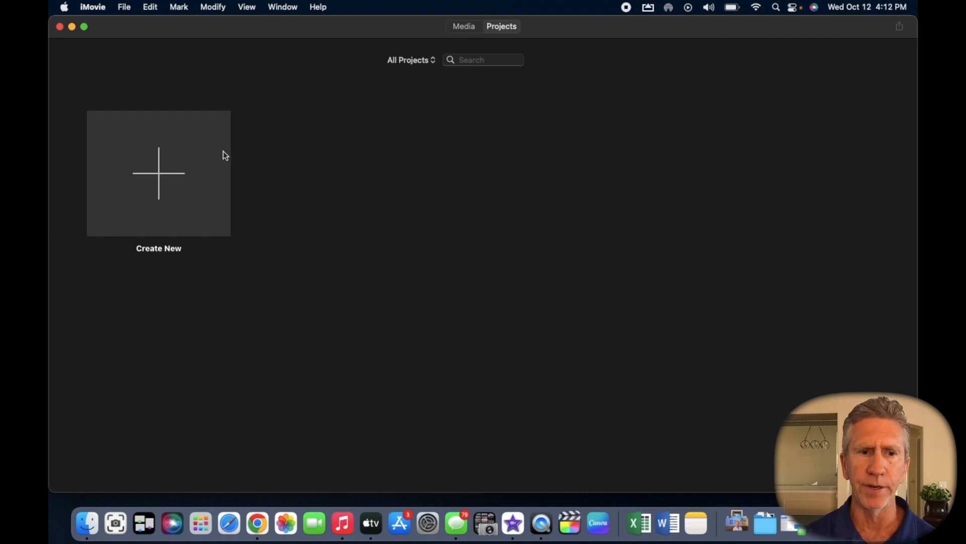
left_click(465, 26)
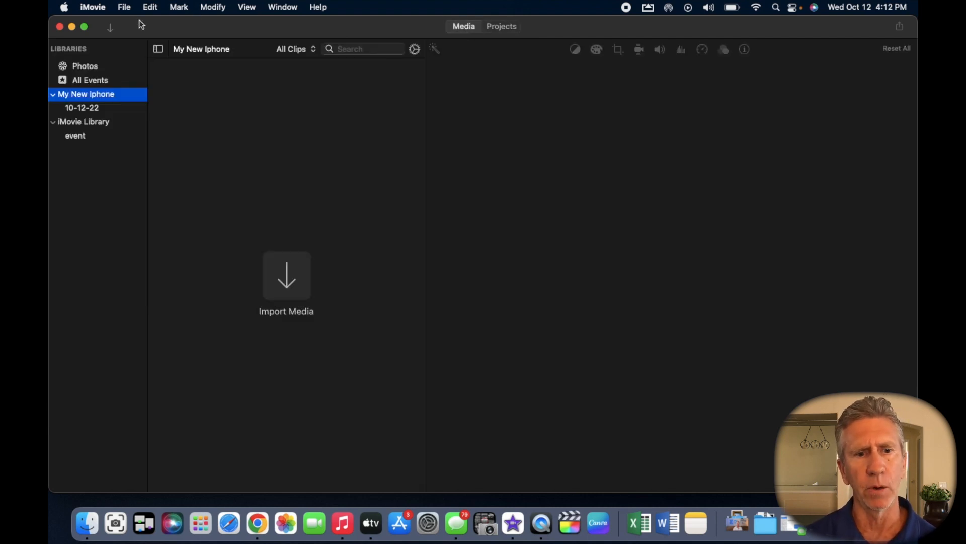
left_click(127, 7)
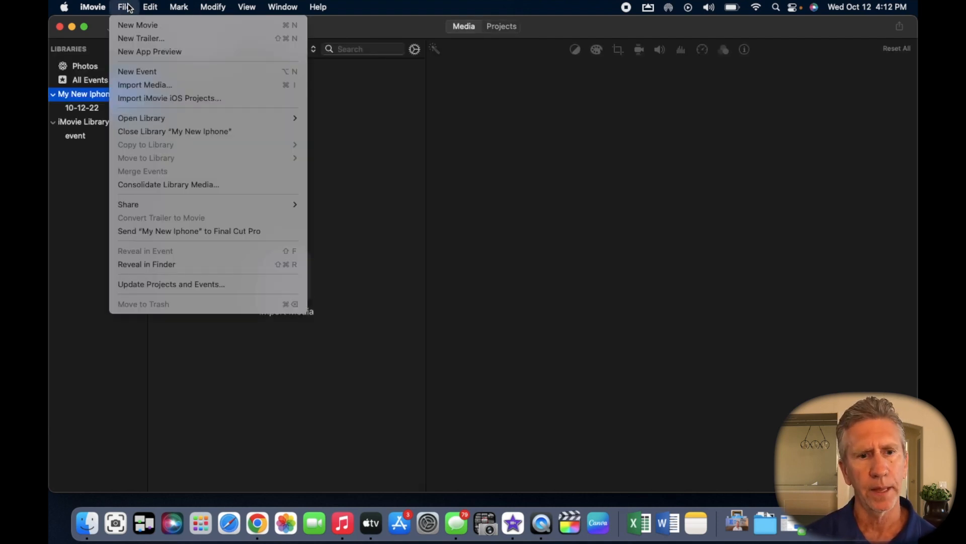
left_click(140, 27)
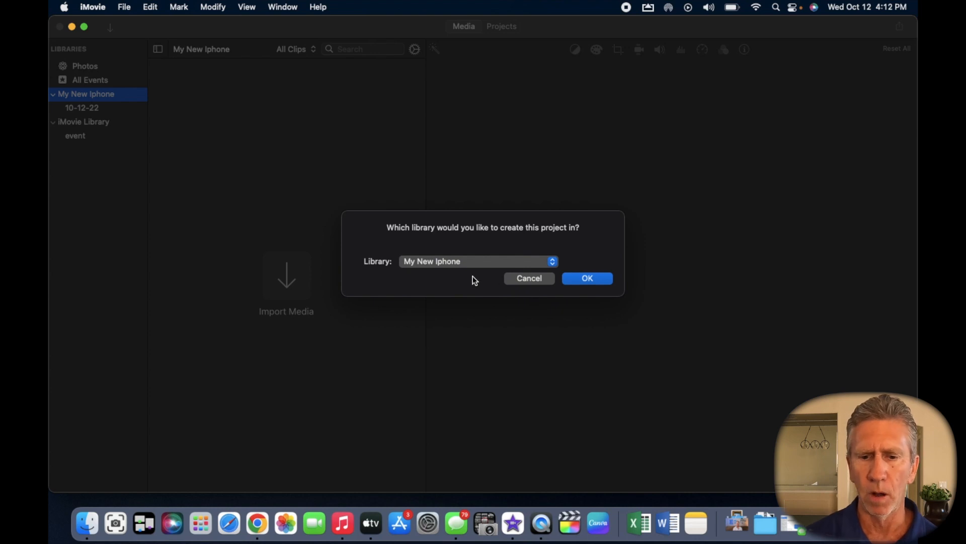
left_click(552, 261)
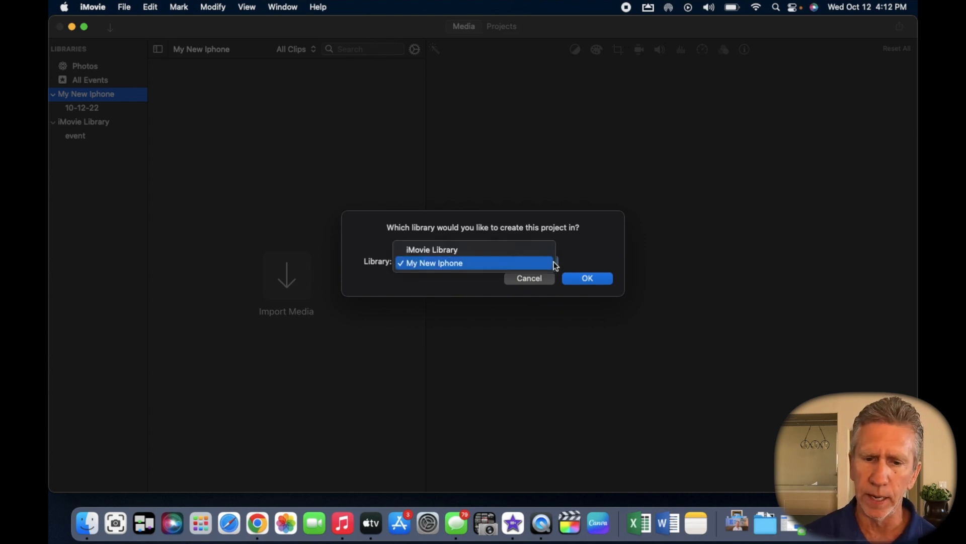
left_click(445, 263)
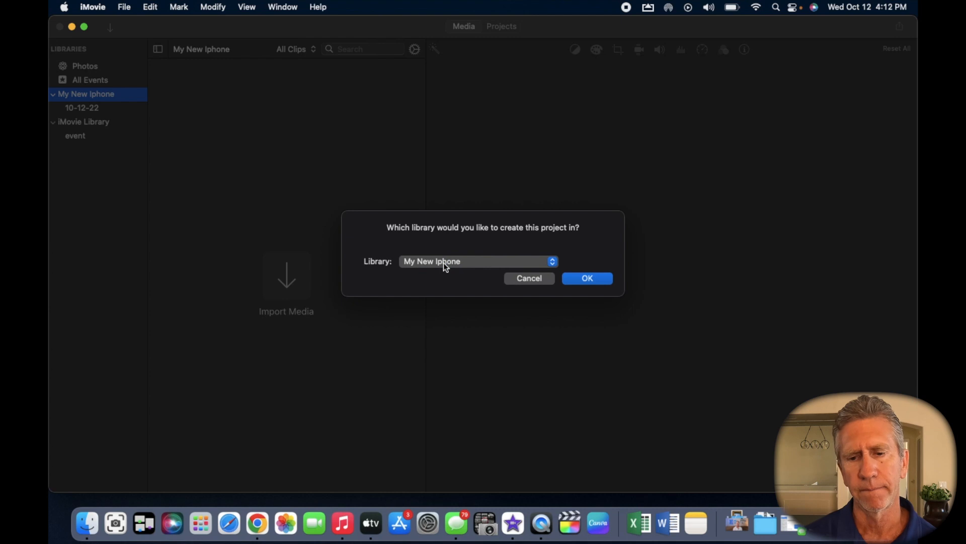
left_click(588, 278)
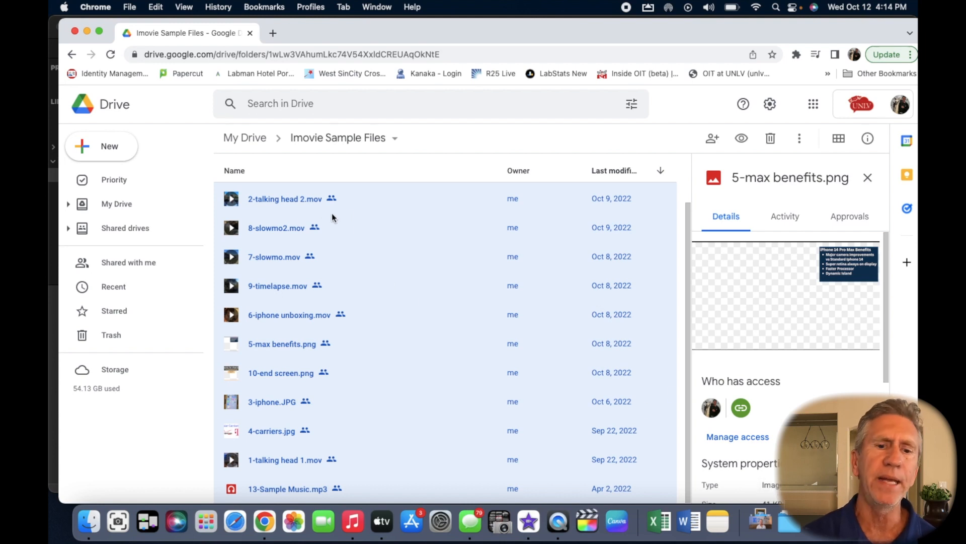
In Google Drive, sort the Imovie Sample Files folder by name and select everything from 13-Sample Music.mp3 through 1-talking head 1.mov.
left_click(310, 192)
left_click(388, 164)
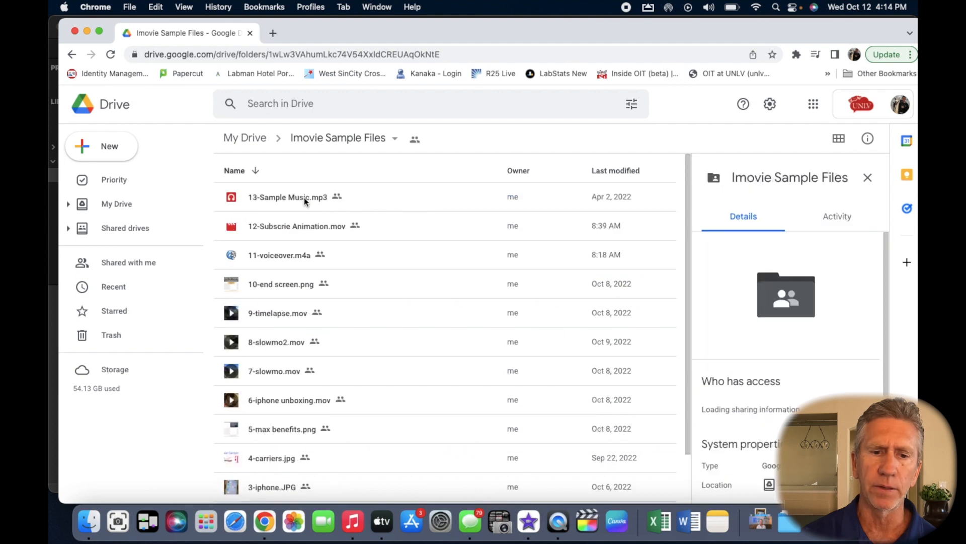
left_click(304, 197)
scroll(304, 197, "down", 2)
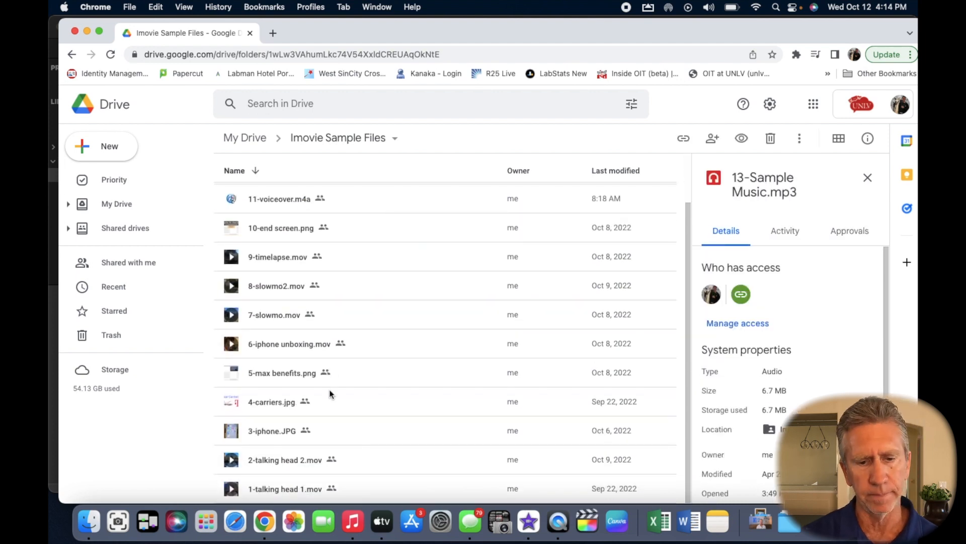
left_click(281, 487, "shift")
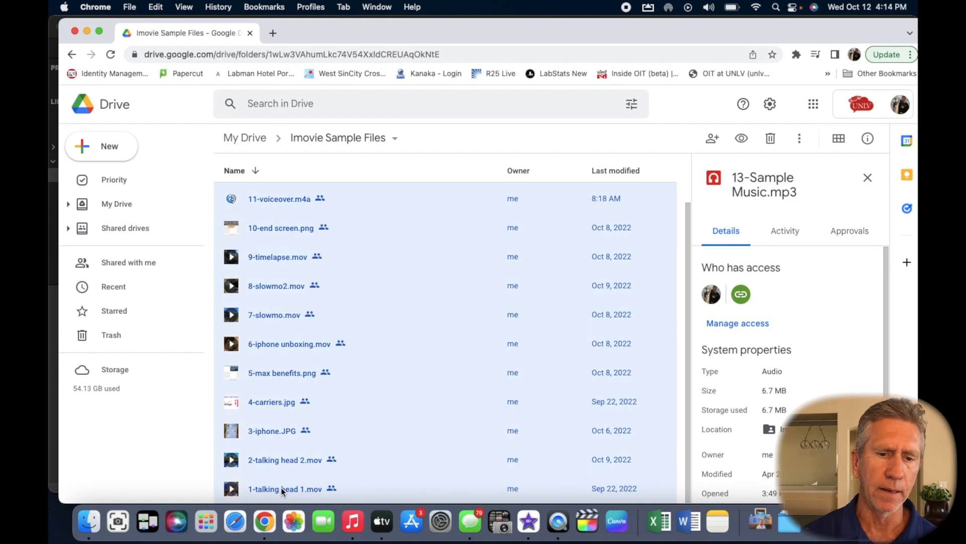
right_click(295, 261)
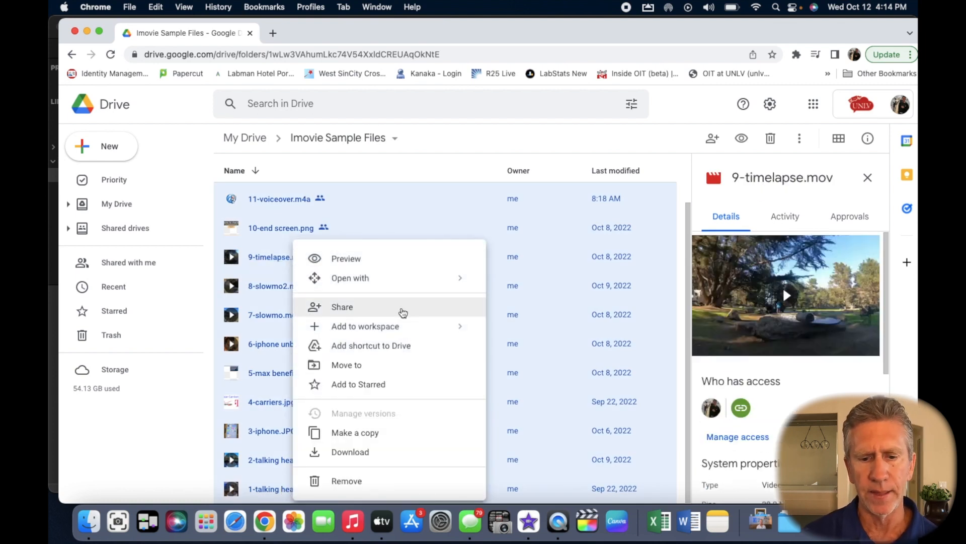
left_click(185, 116)
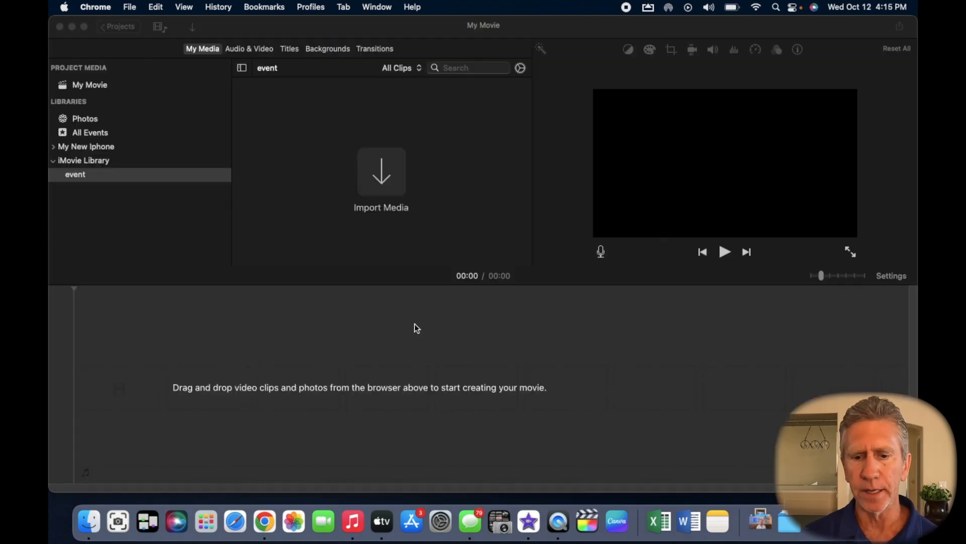
Switch to the YouTube camping video, review its playback speed options, and keep the speed at Normal.
left_click(760, 520)
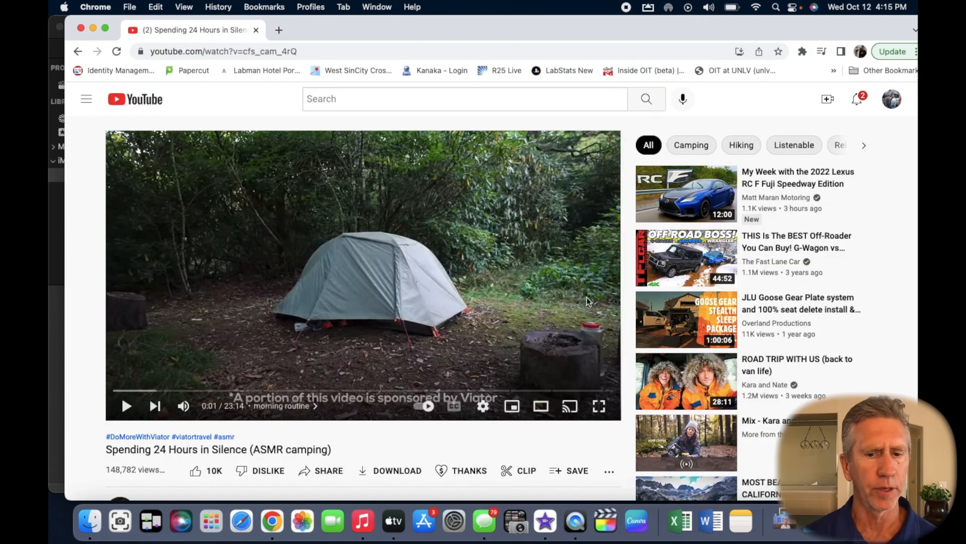
left_click(484, 408)
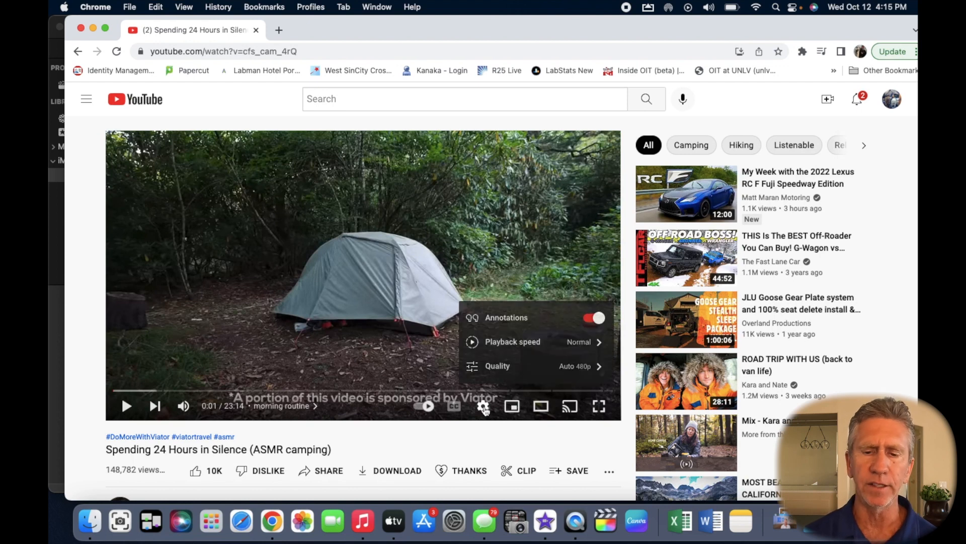
left_click(583, 347)
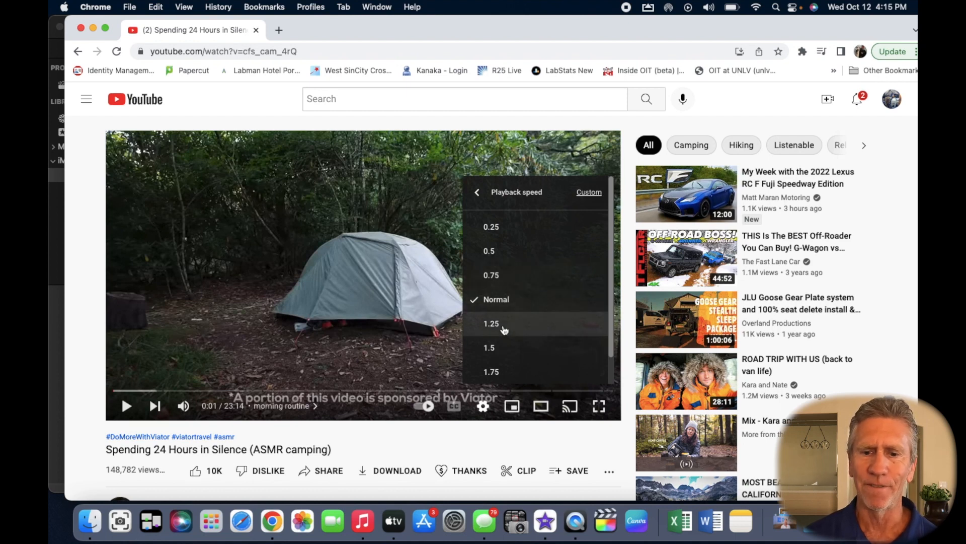
left_click(496, 300)
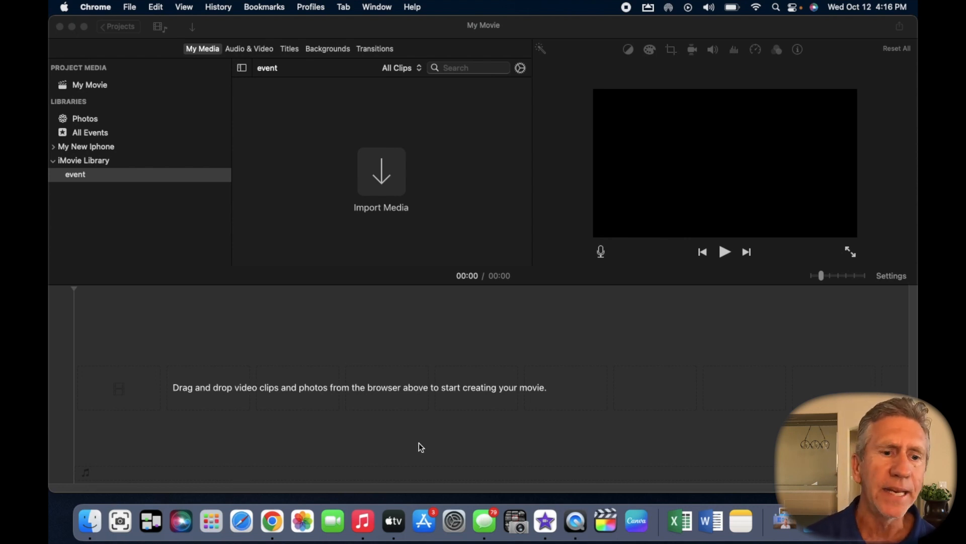
In iMovie, expand the My New Iphone library and select its 10-12-22 event.
left_click(103, 170)
key("Up")
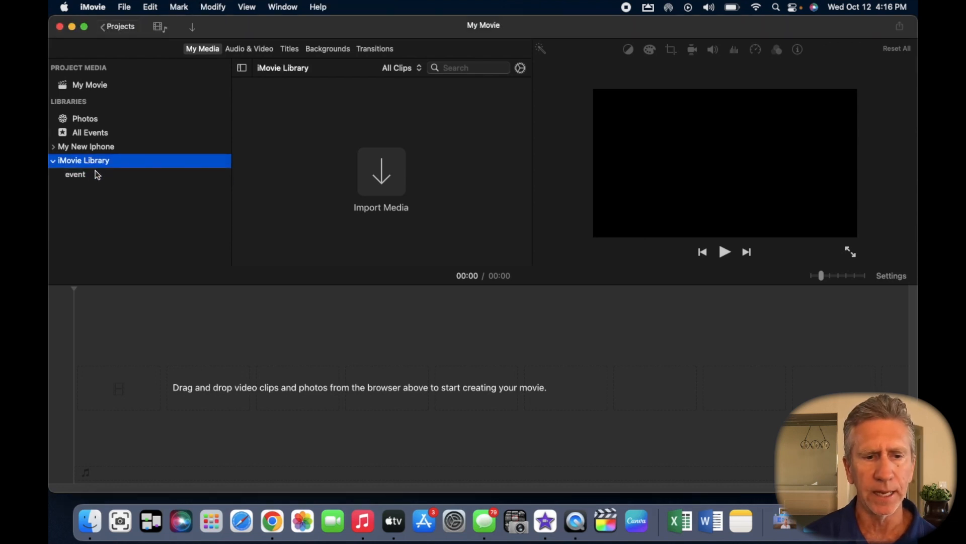
left_click(84, 175)
left_click(100, 151)
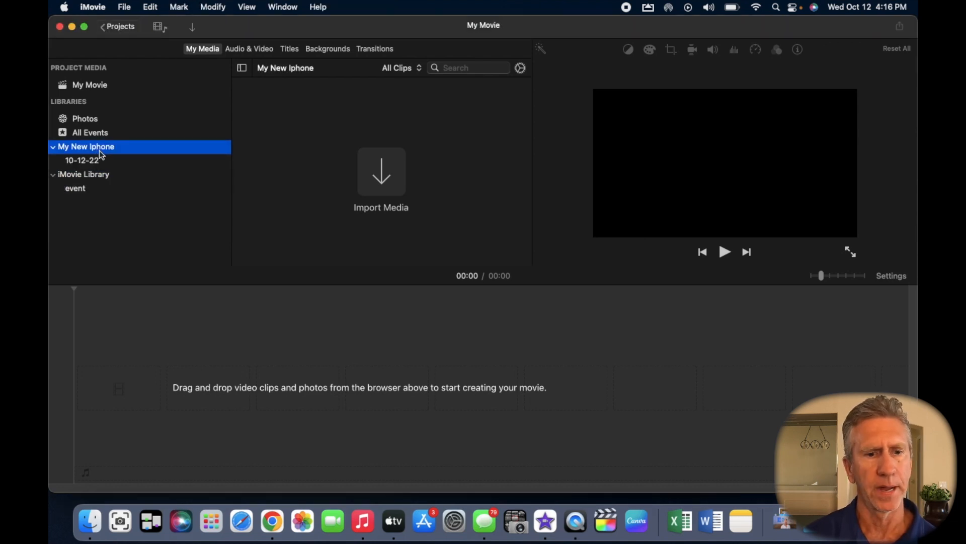
left_click(91, 161)
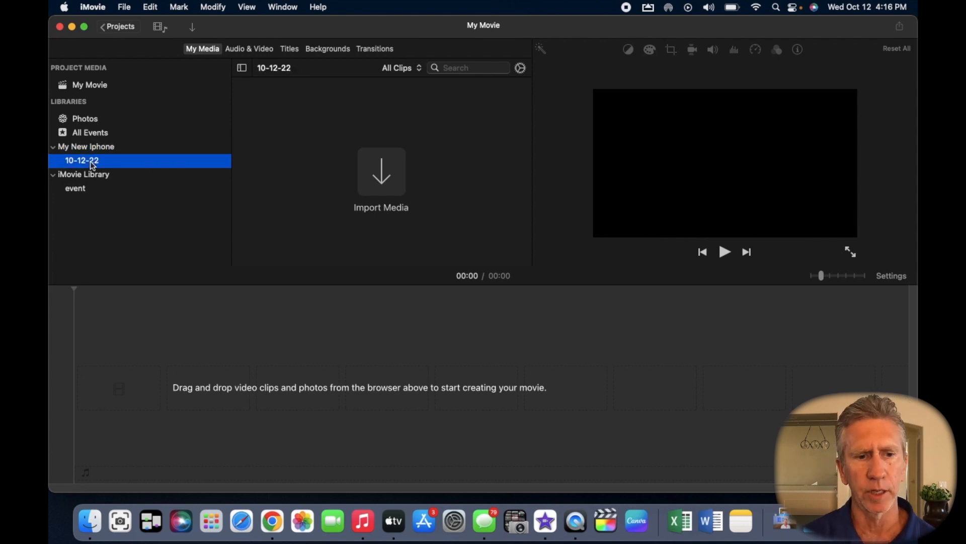
In Finder, open the Imovie Sample Media folder and try to move 1-talking head 1.mov and 2-talking head 2.mov out of it.
left_click(382, 172)
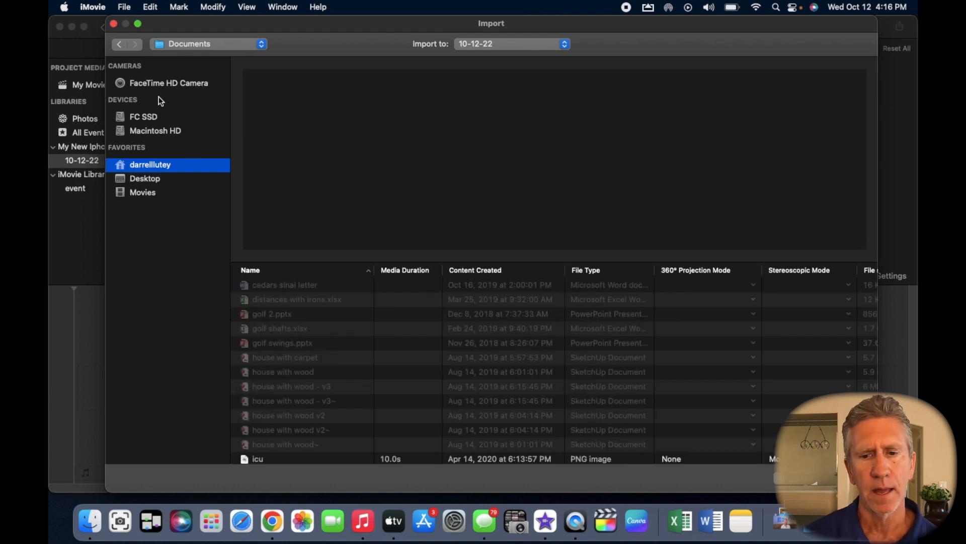
left_click(113, 25)
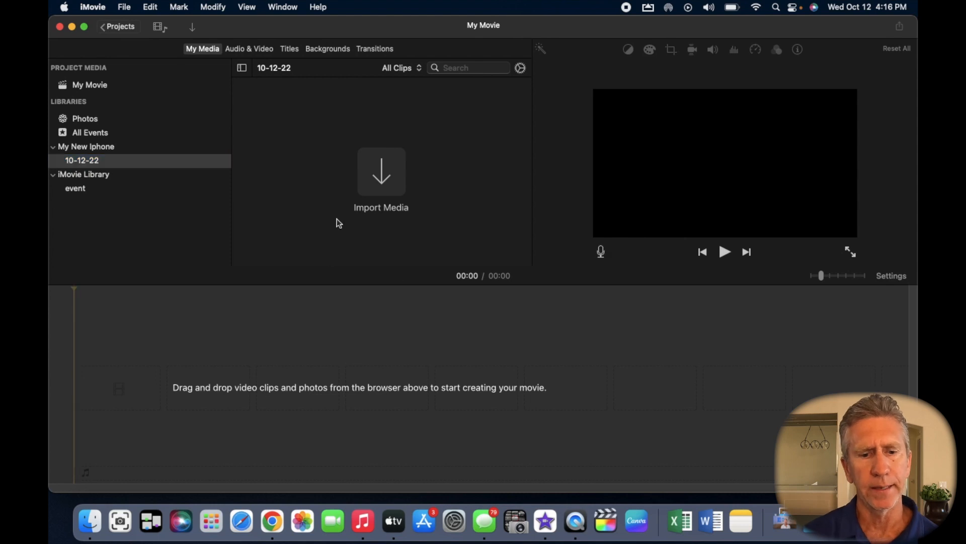
left_click(784, 519)
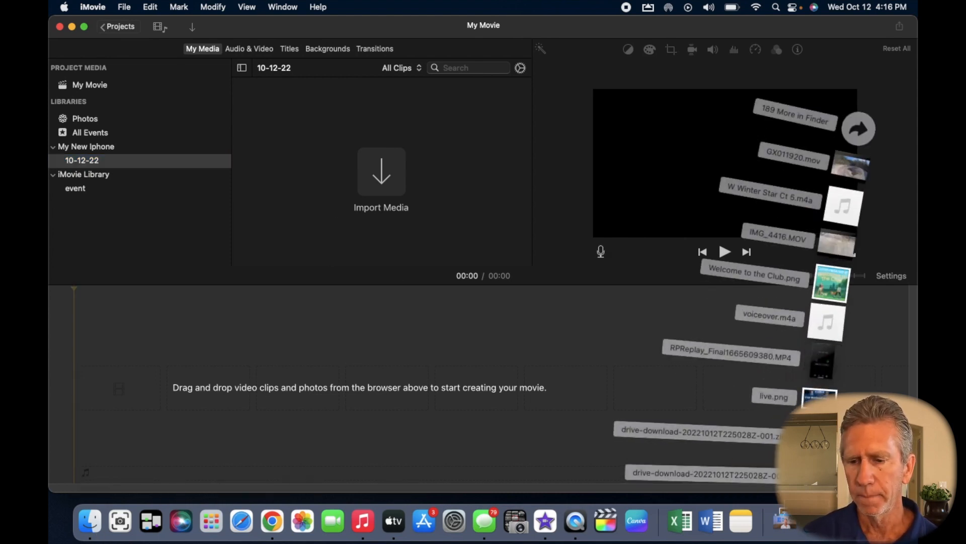
left_click(856, 129)
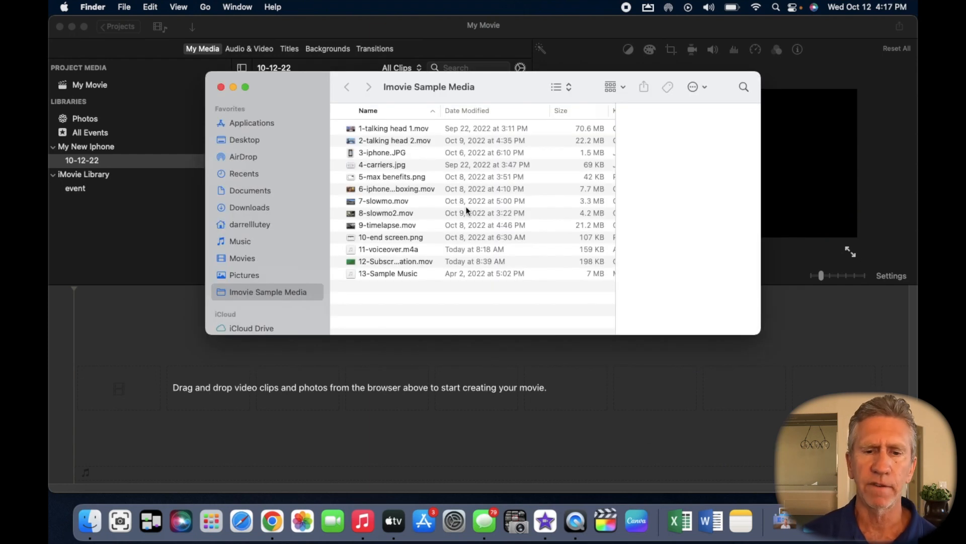
left_click(394, 130)
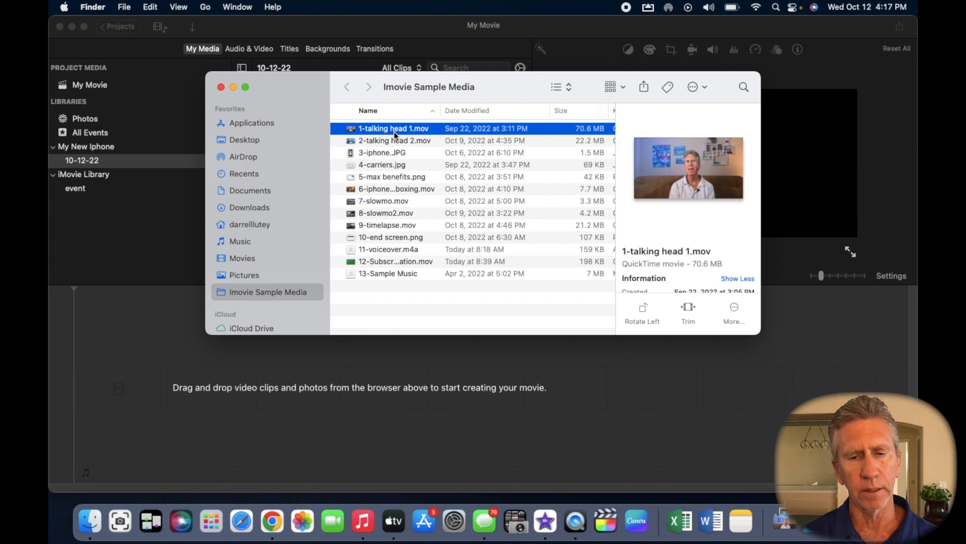
left_click(397, 141, "shift")
left_click_drag(391, 129, 410, 121)
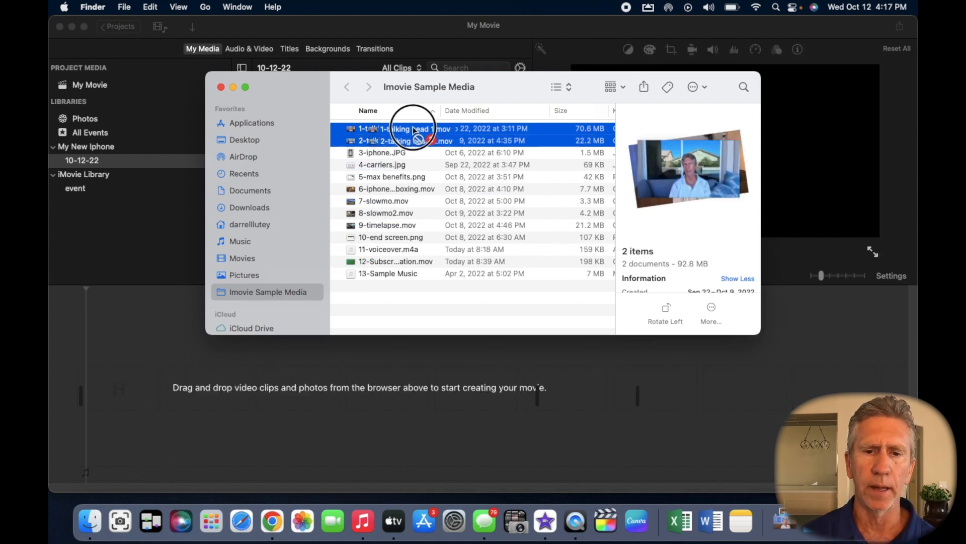
left_click(221, 87)
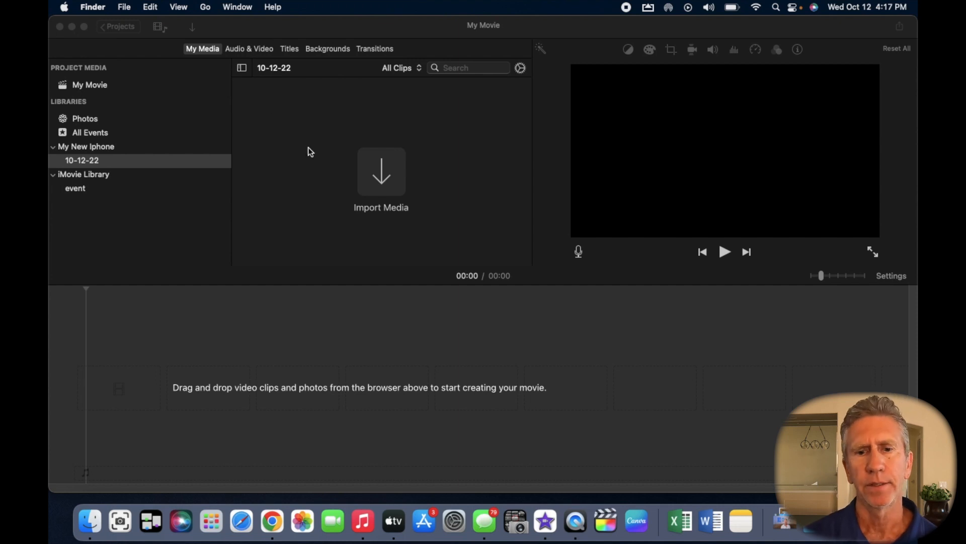
In iMovie, start a media import for the 10-12-22 event and browse the Desktop, Movies and home folder locations.
left_click(381, 181)
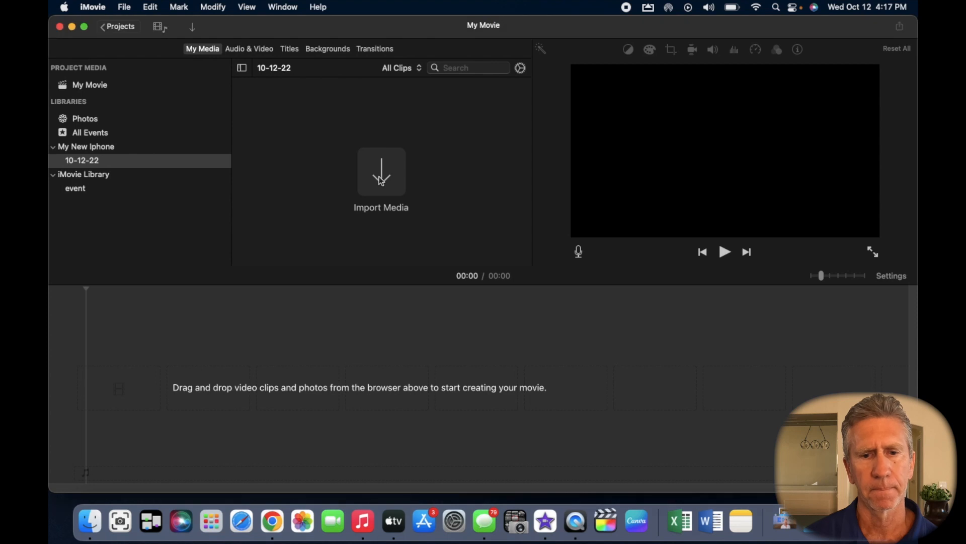
left_click(381, 181)
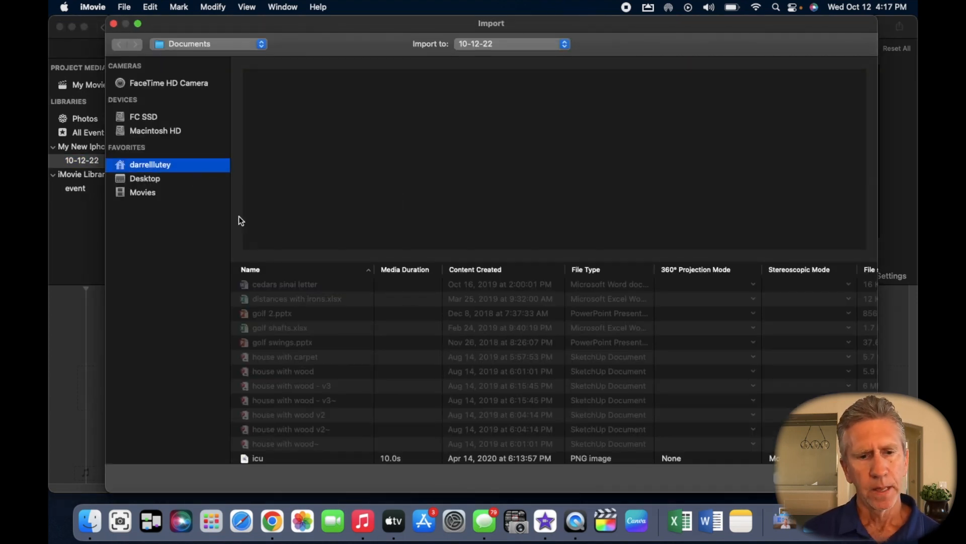
left_click(156, 180)
left_click(151, 191)
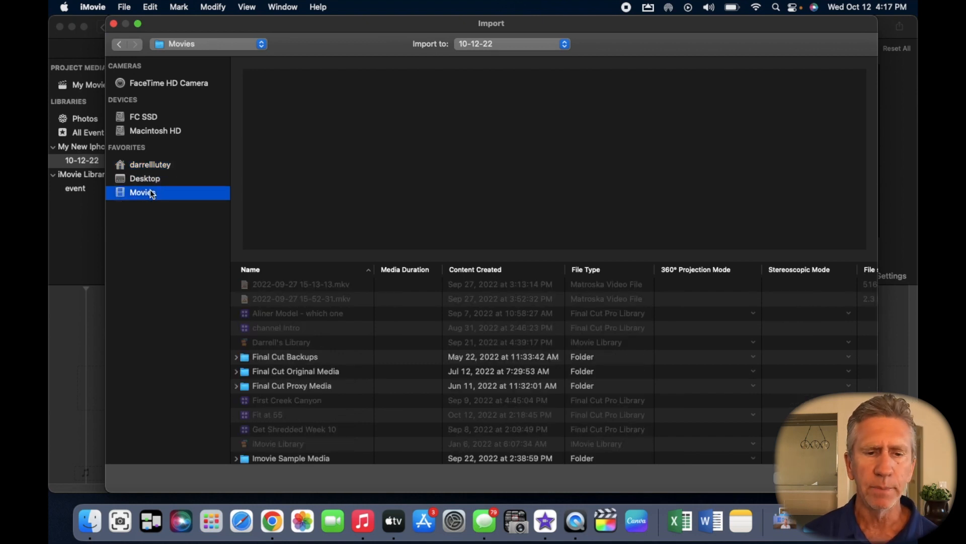
left_click(156, 179)
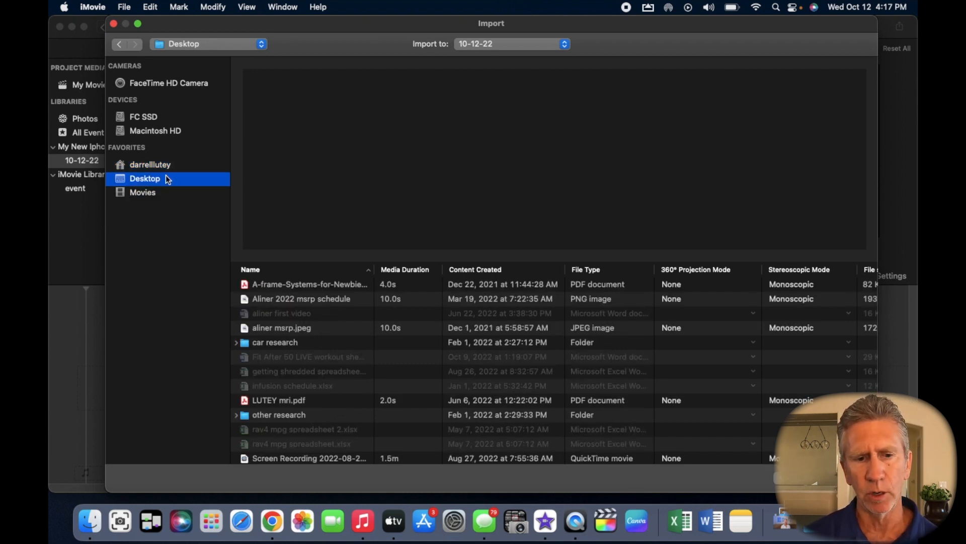
left_click(154, 165)
left_click(147, 194)
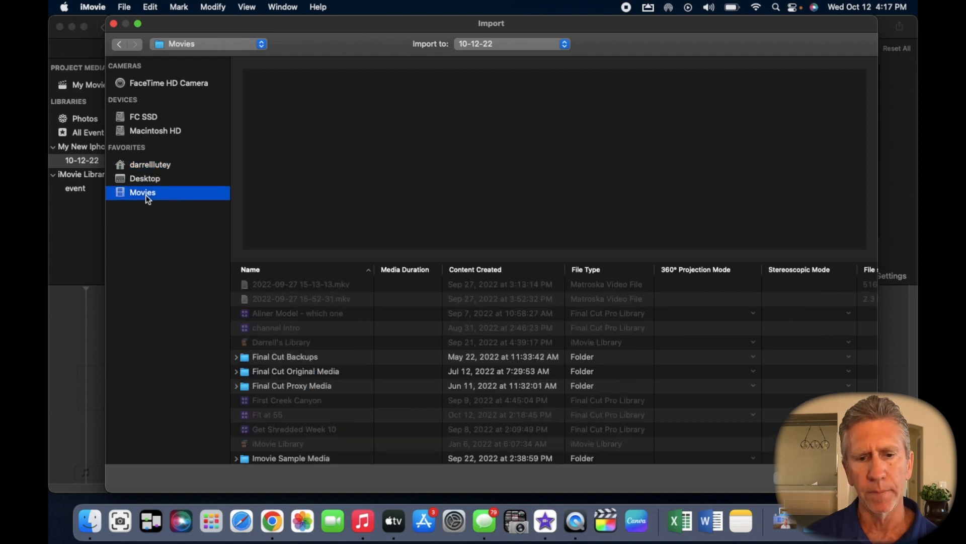
left_click(154, 169)
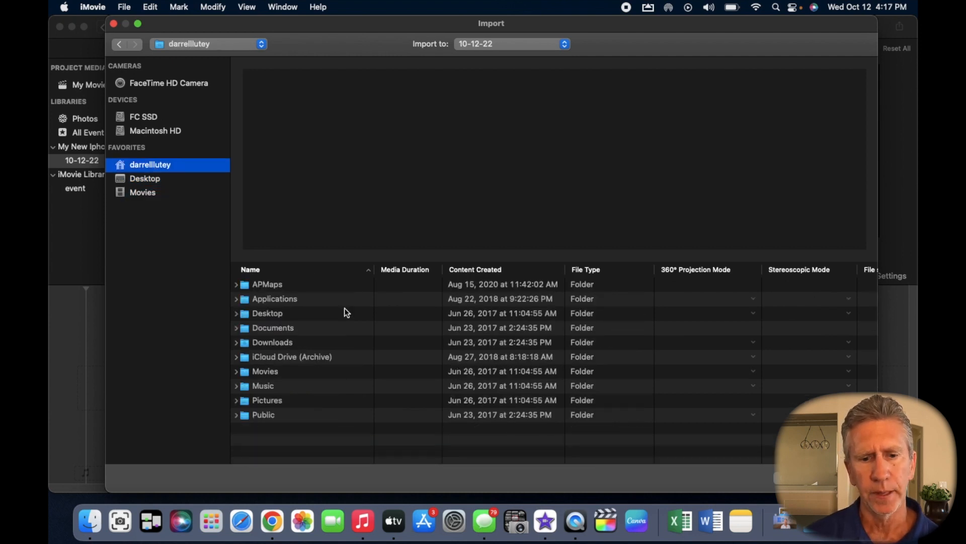
Review the option to mark the home folder's Movies folder as a favorite, without applying it.
left_click(276, 374)
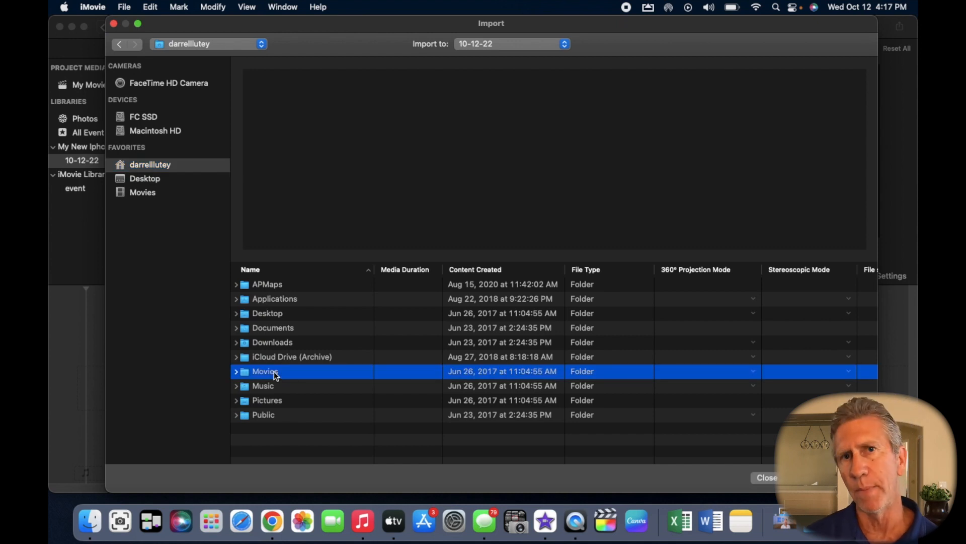
right_click(275, 373)
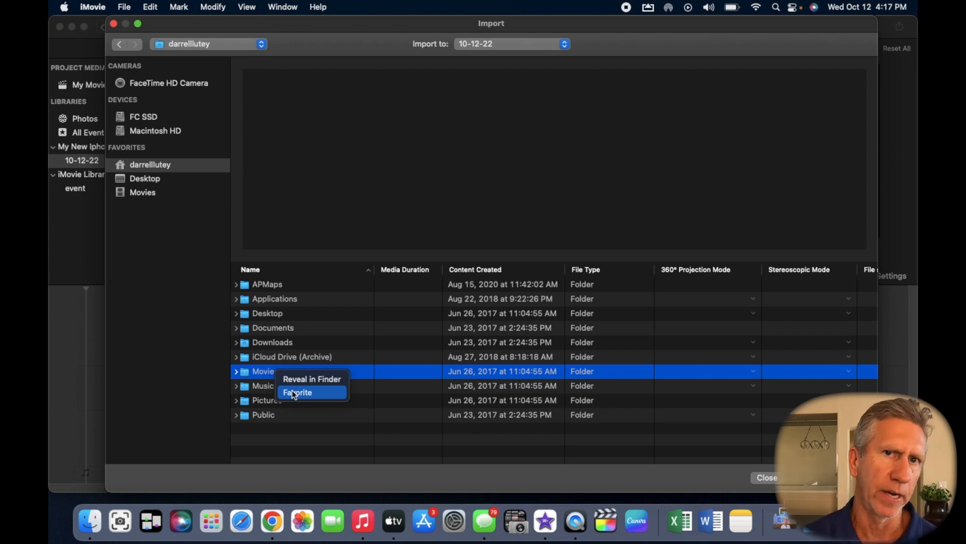
left_click(167, 210)
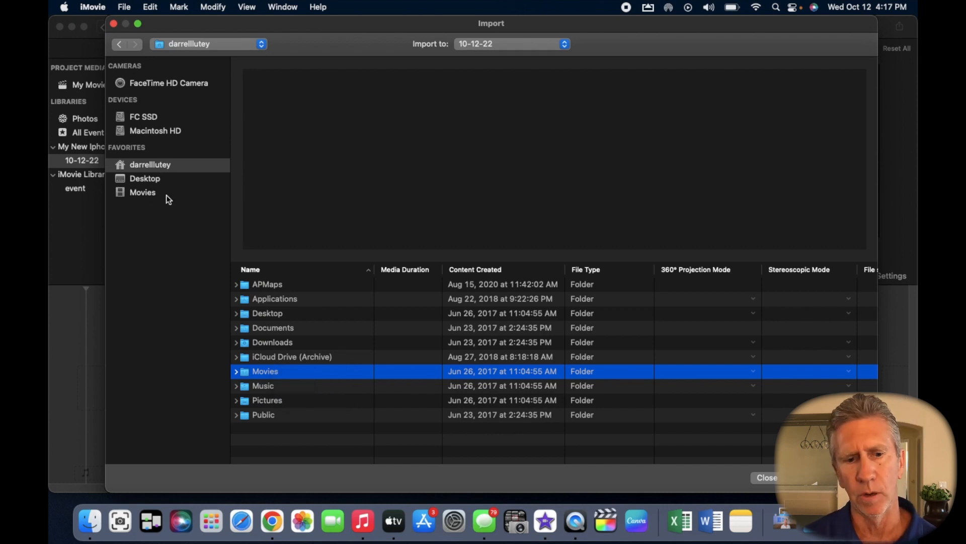
Open the Imovie Sample Media folder from the Movies location as the import source.
left_click(146, 193)
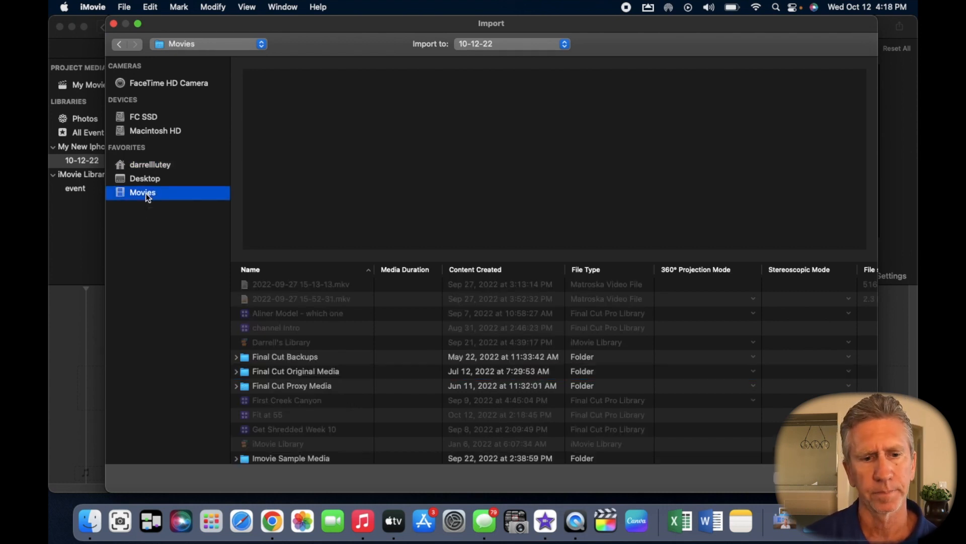
scroll(377, 357, "down", 10)
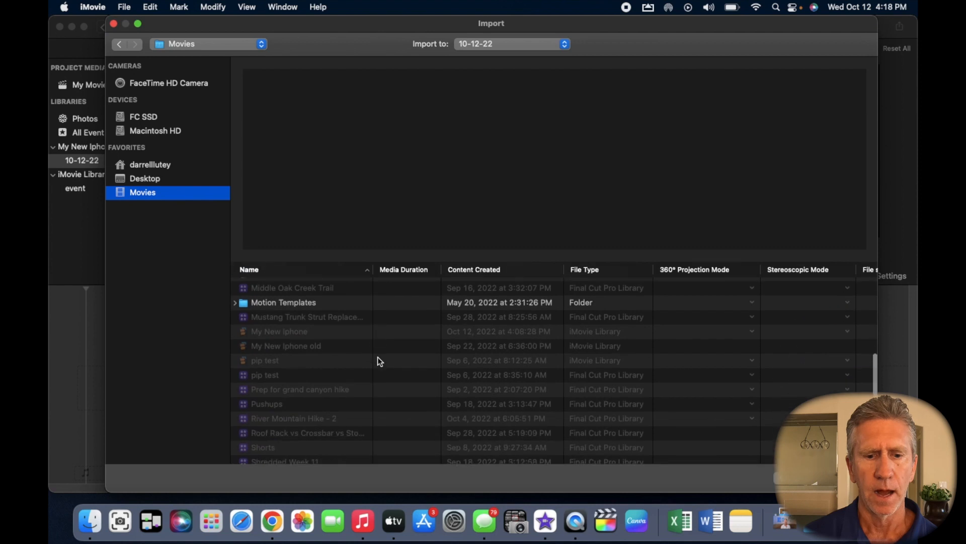
scroll(312, 352, "up", 4)
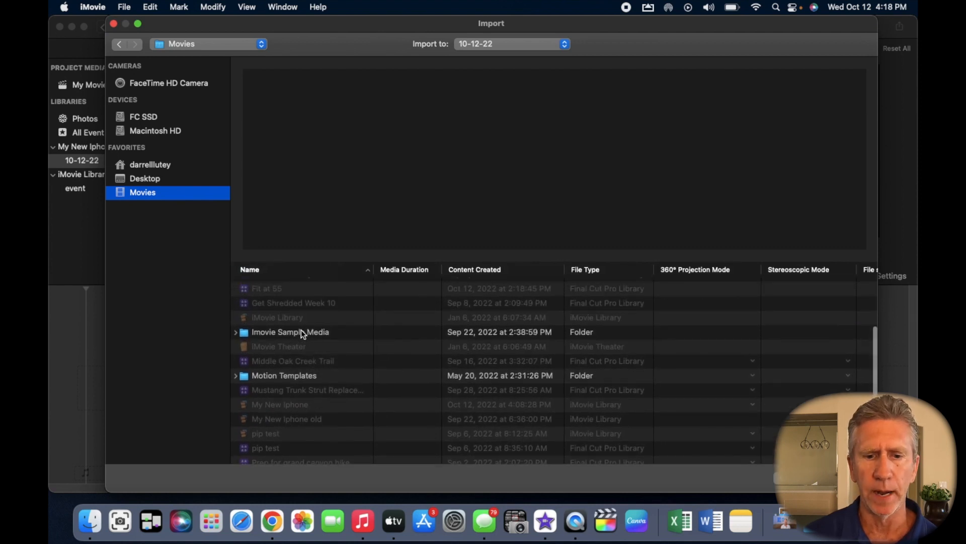
double_click(295, 331)
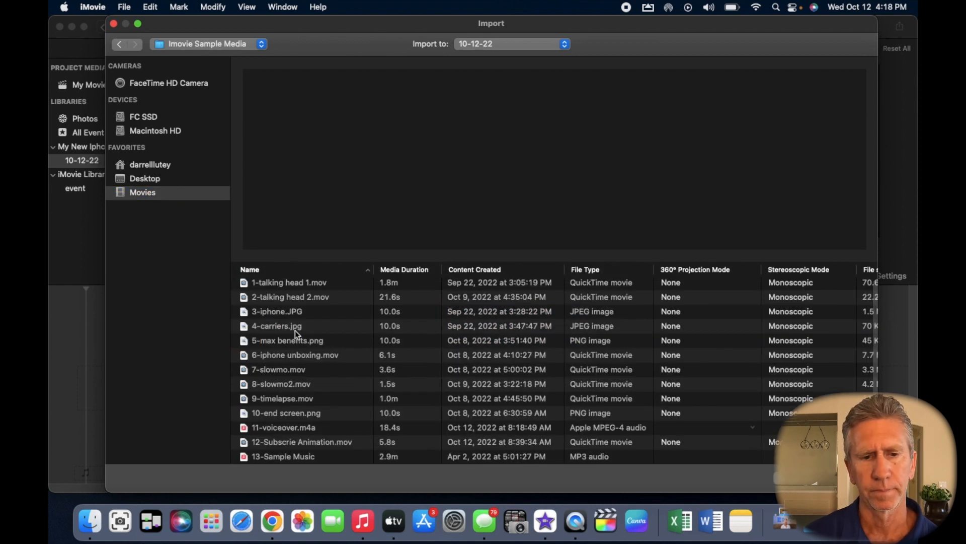
Preview 1-talking head 1.mov and 2-talking head 2.mov, and import both into the 10-12-22 event.
scroll(367, 377, "up", 1)
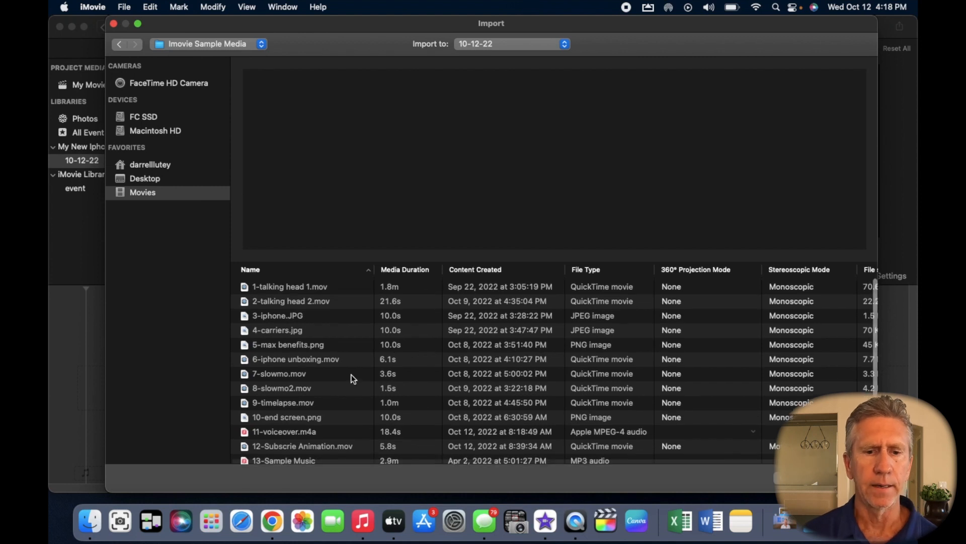
left_click(292, 285)
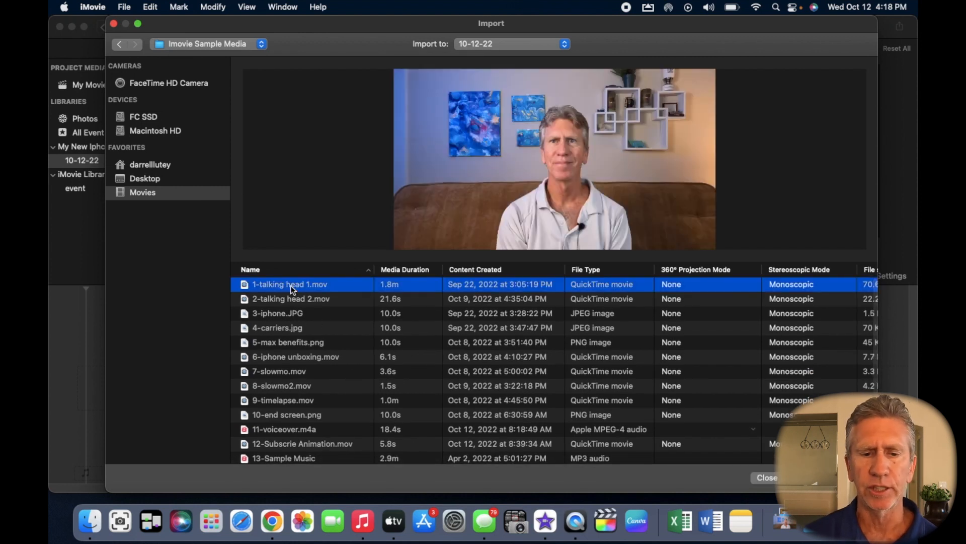
left_click(313, 300)
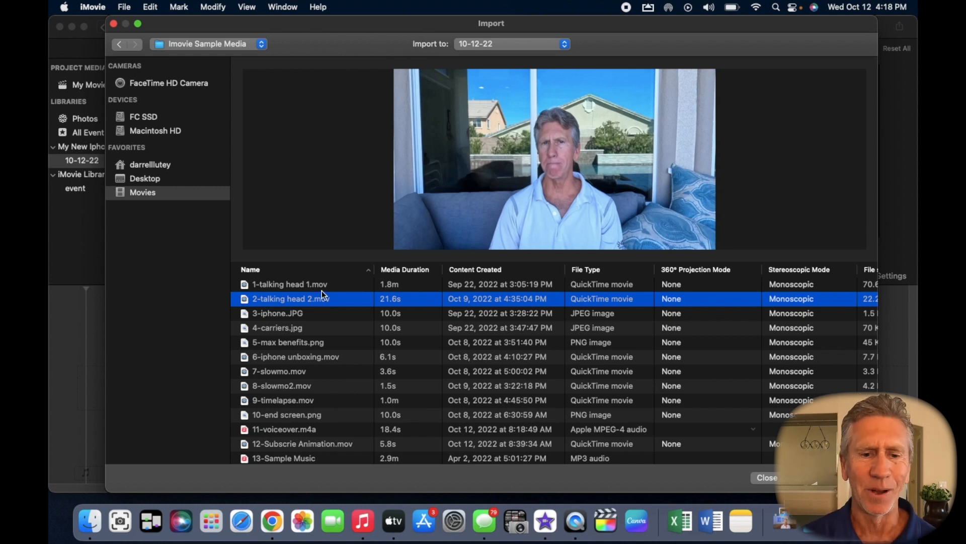
left_click(313, 287)
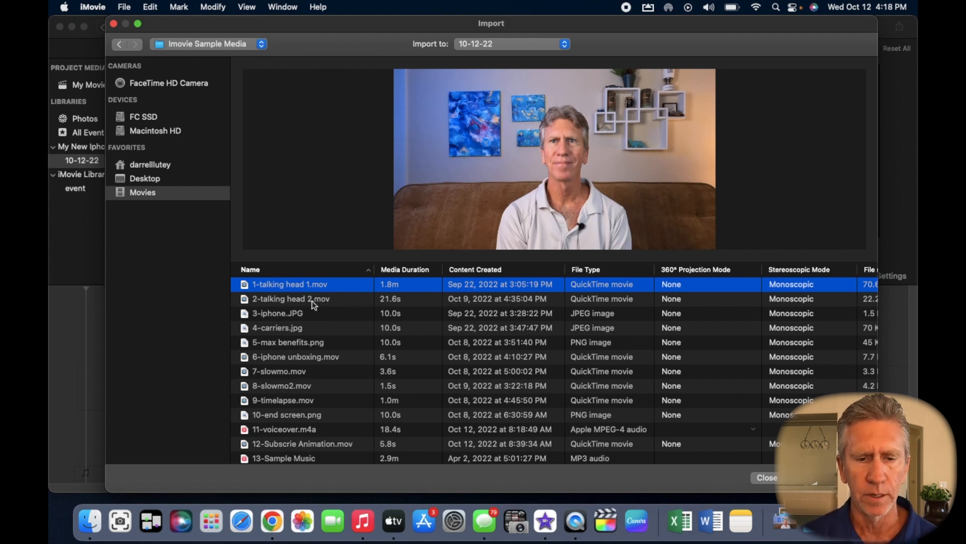
left_click(316, 300, "shift")
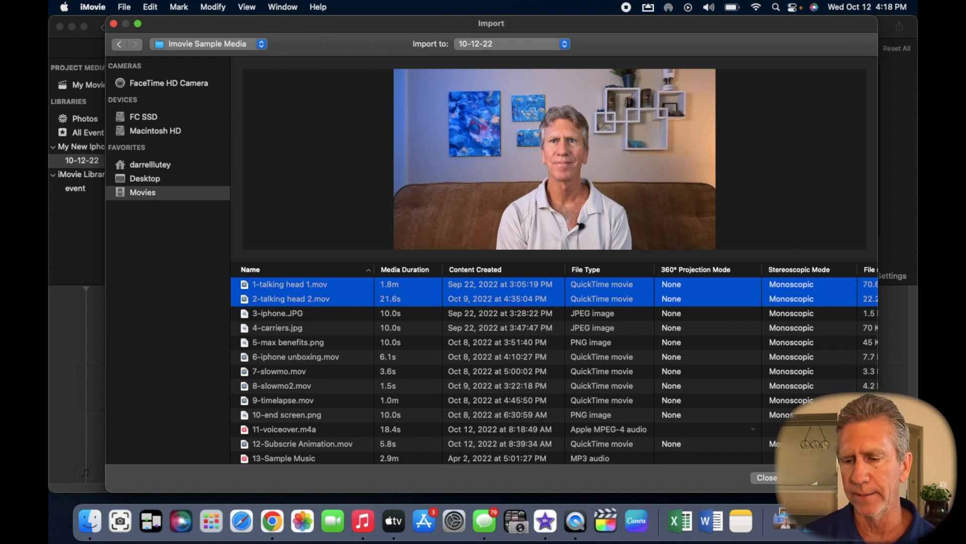
key("Return")
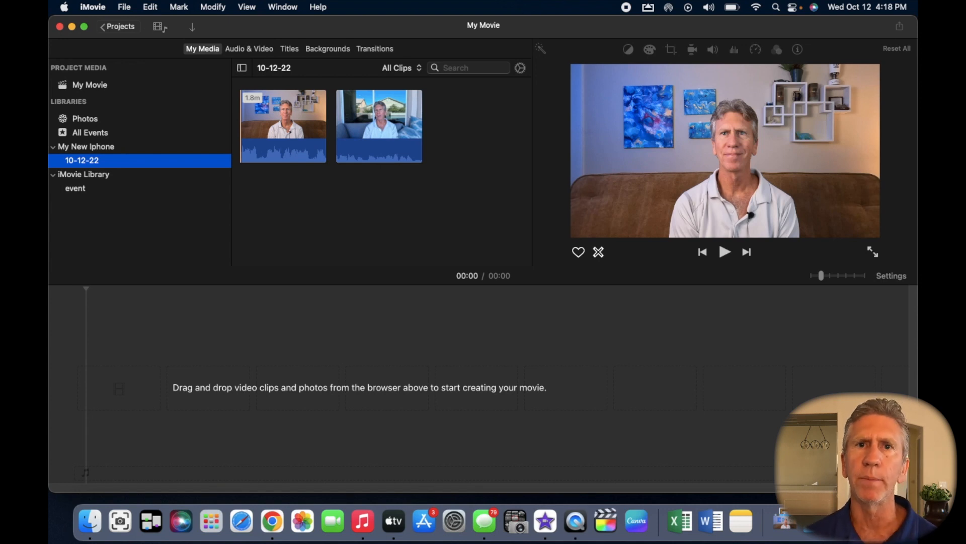
Practice selecting each talking-head clip in the event individually and both together, and clear the selection.
left_click(522, 405)
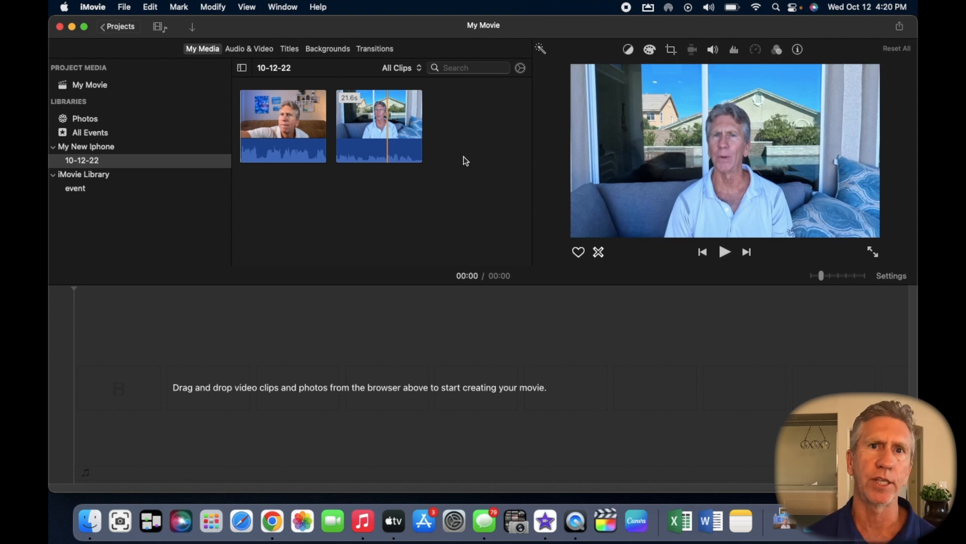
left_click(365, 112)
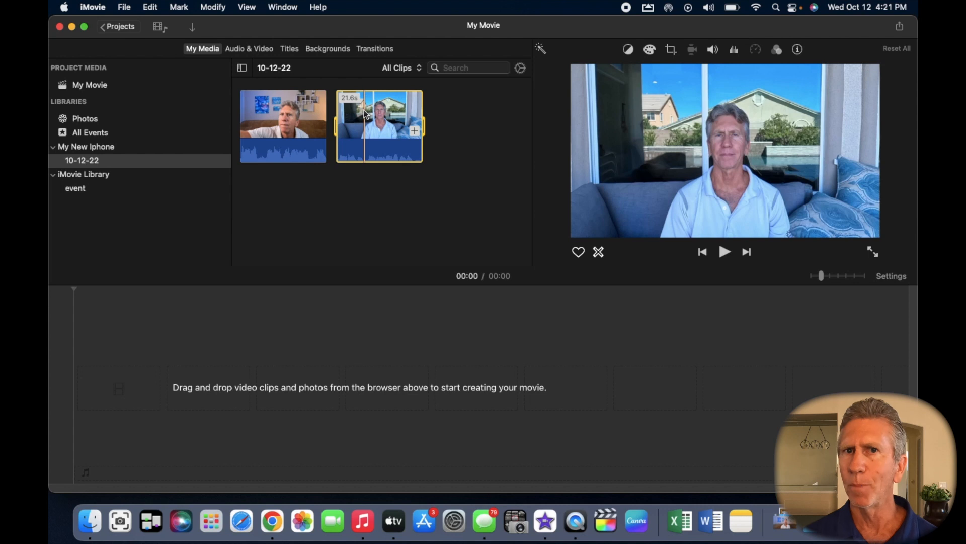
left_click(285, 119)
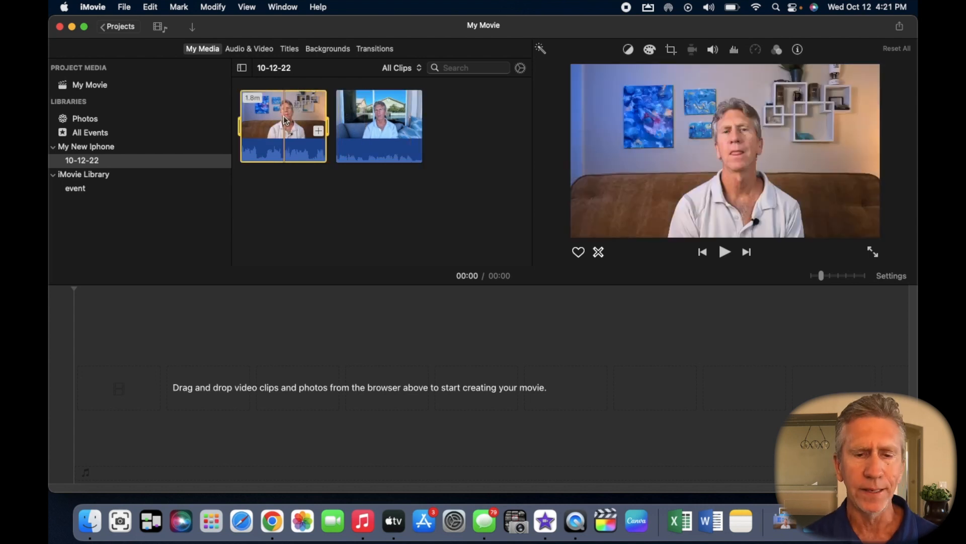
left_click_drag(448, 162, 240, 93)
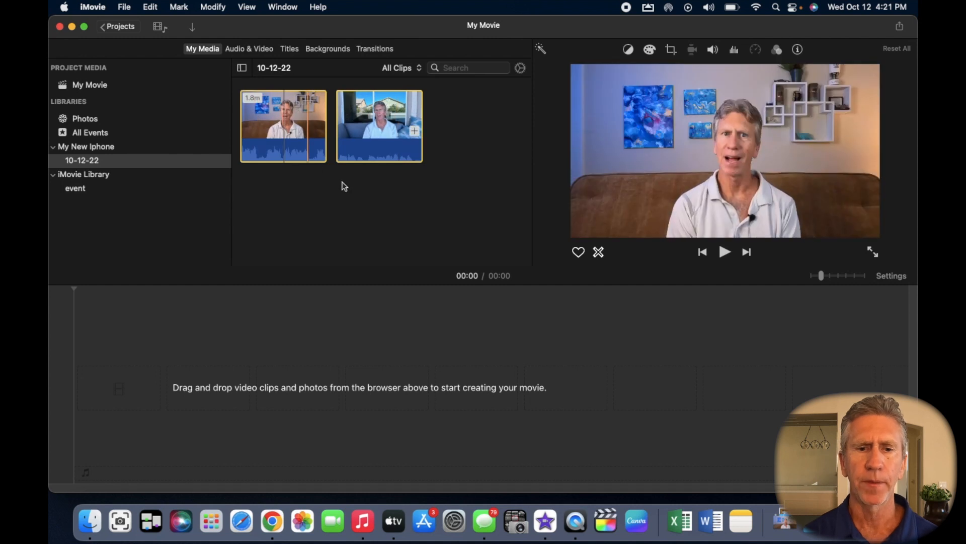
left_click_drag(290, 129, 317, 177)
left_click(328, 202)
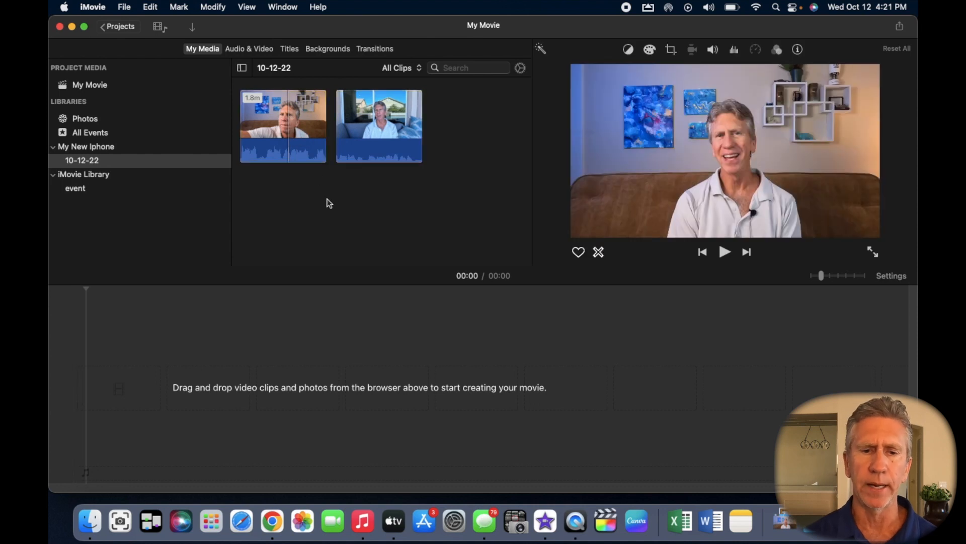
Select both clips in the event together, and reduce the selection to only the first talking-head clip.
left_click(300, 122)
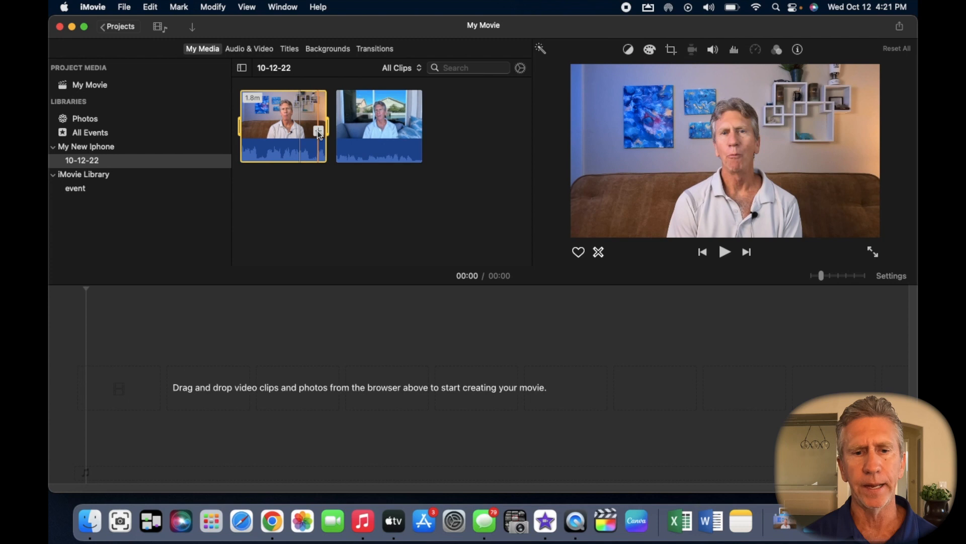
left_click_drag(463, 137, 238, 126)
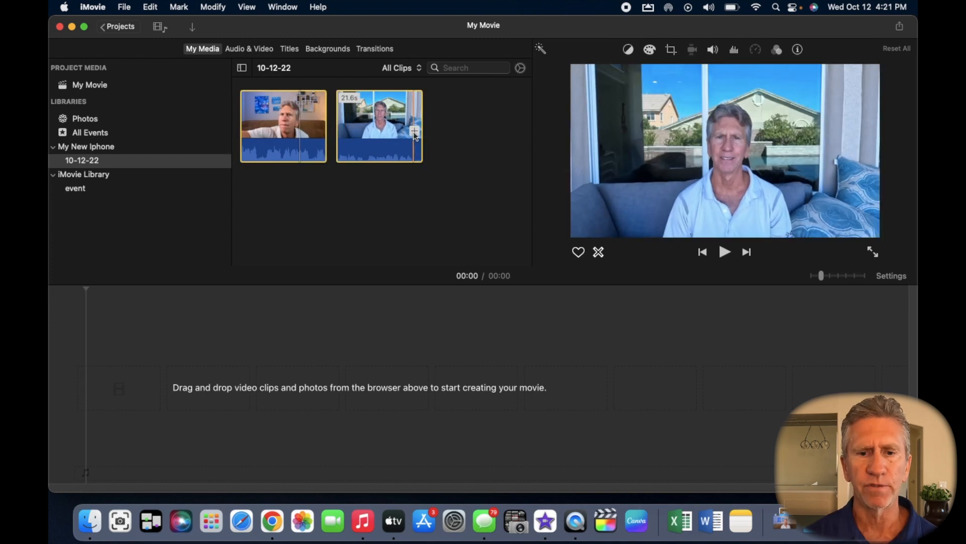
left_click_drag(416, 136, 290, 185)
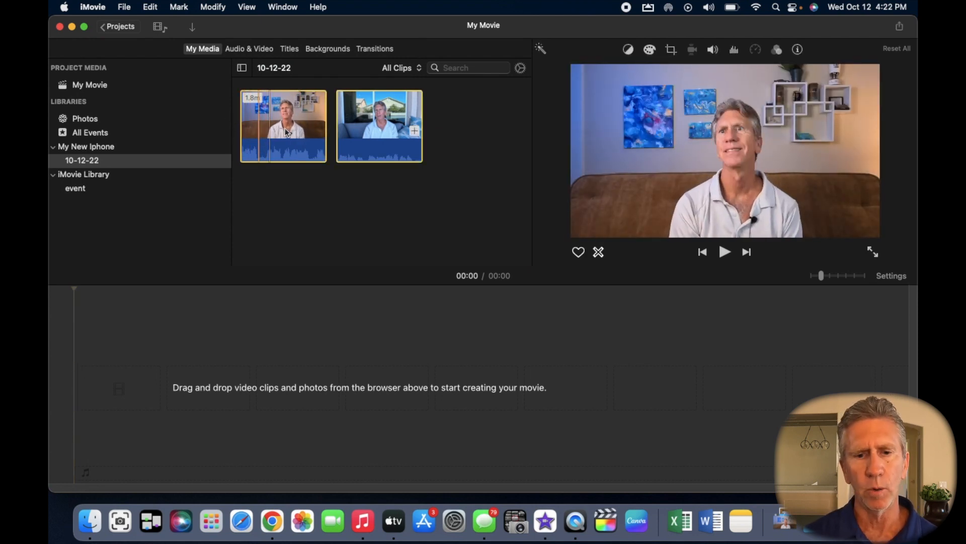
left_click(470, 136)
left_click(291, 120)
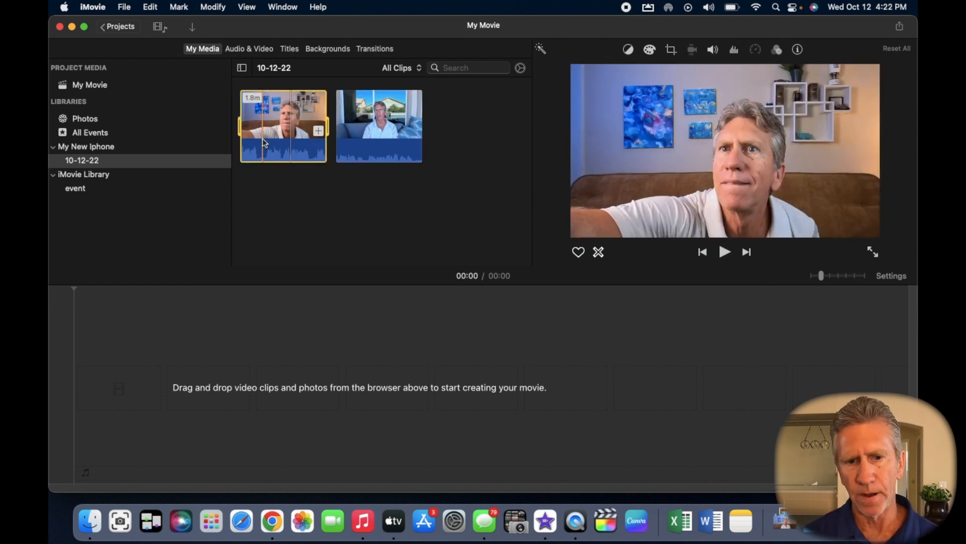
Add only a middle portion of the first talking-head clip to the timeline, and delete it from the timeline.
left_click_drag(241, 132, 299, 126)
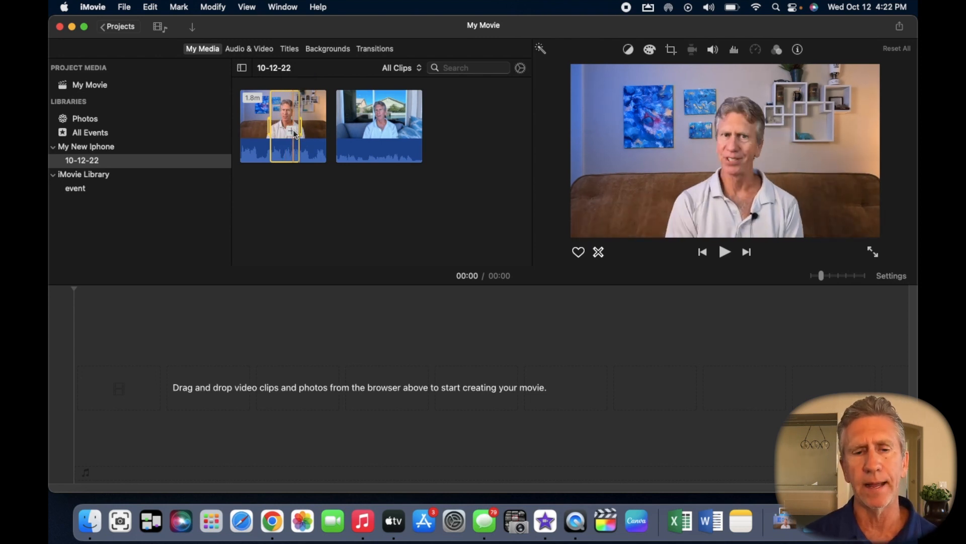
left_click_drag(292, 132, 216, 387)
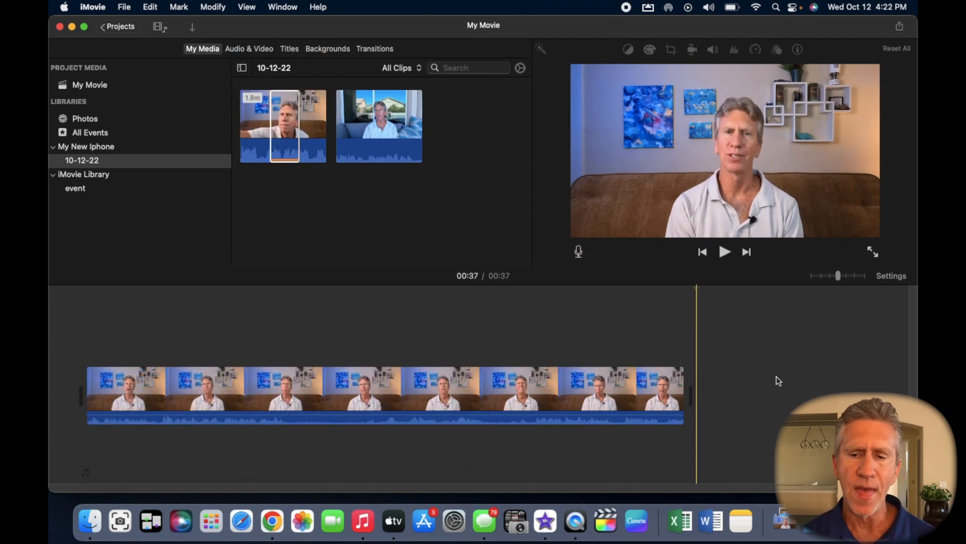
left_click(533, 384)
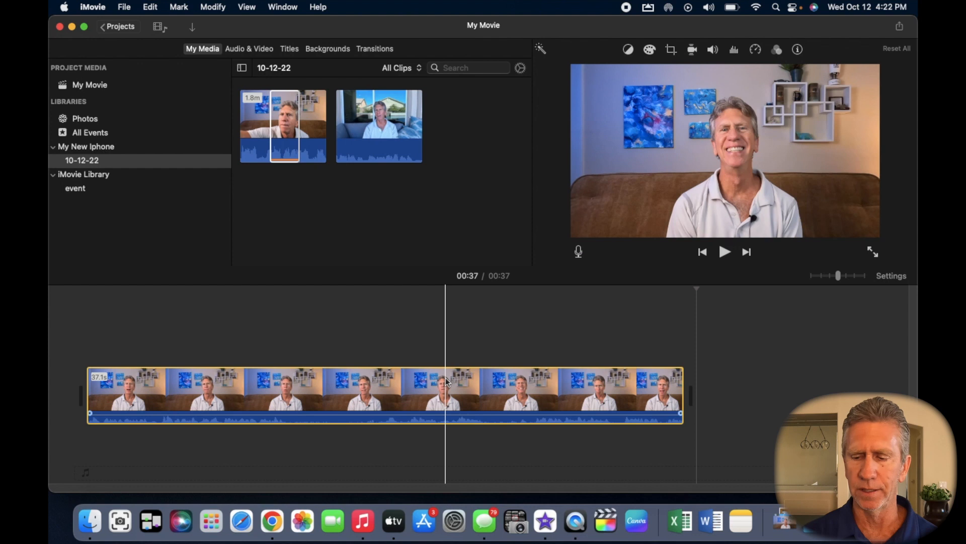
key("Delete")
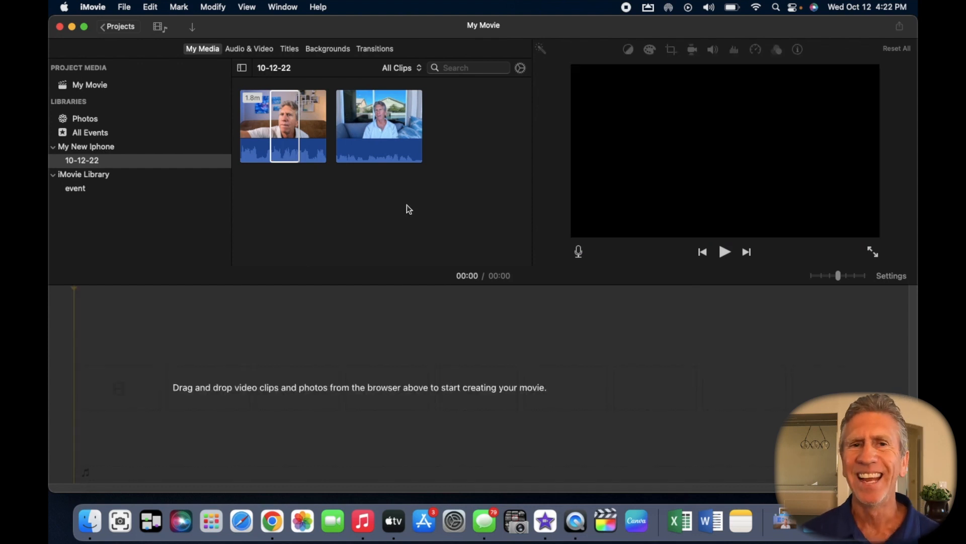
Preview the first talking-head clip in the event, and practice narrowing and widening its selected range from both ends.
left_click(471, 125)
left_click(272, 119)
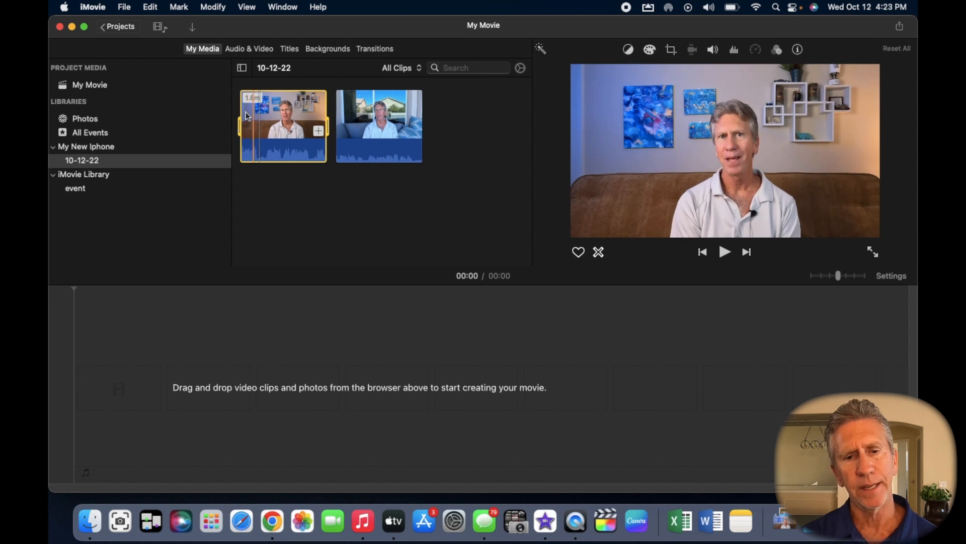
key("space")
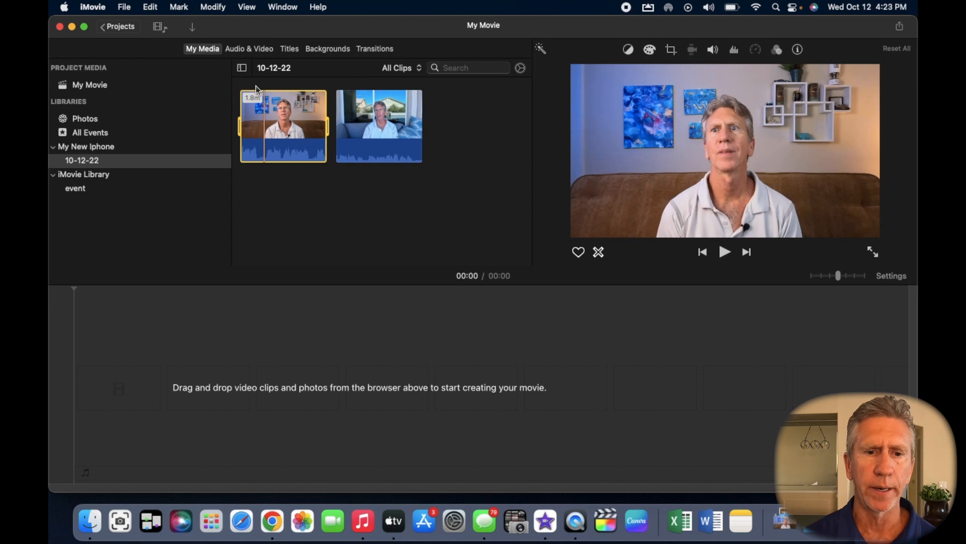
left_click(257, 132)
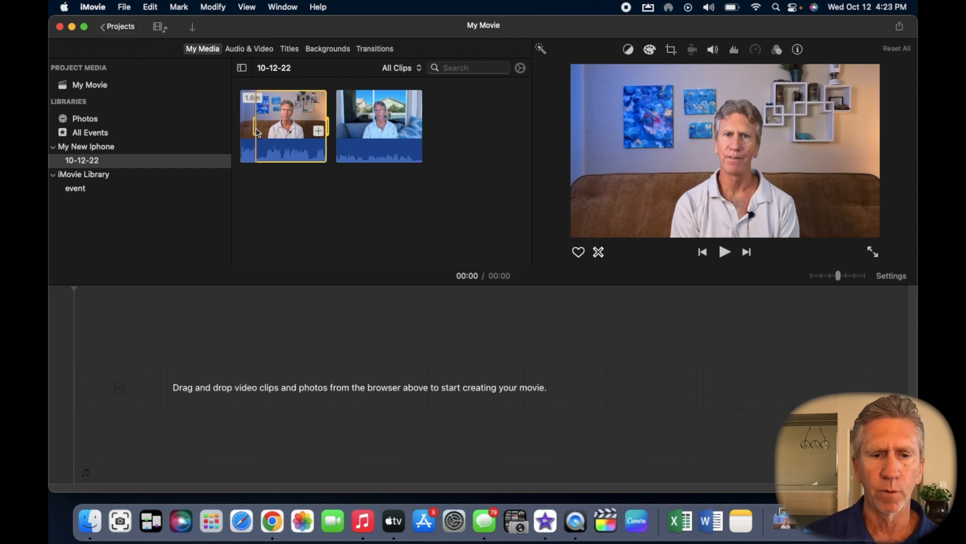
left_click(293, 126)
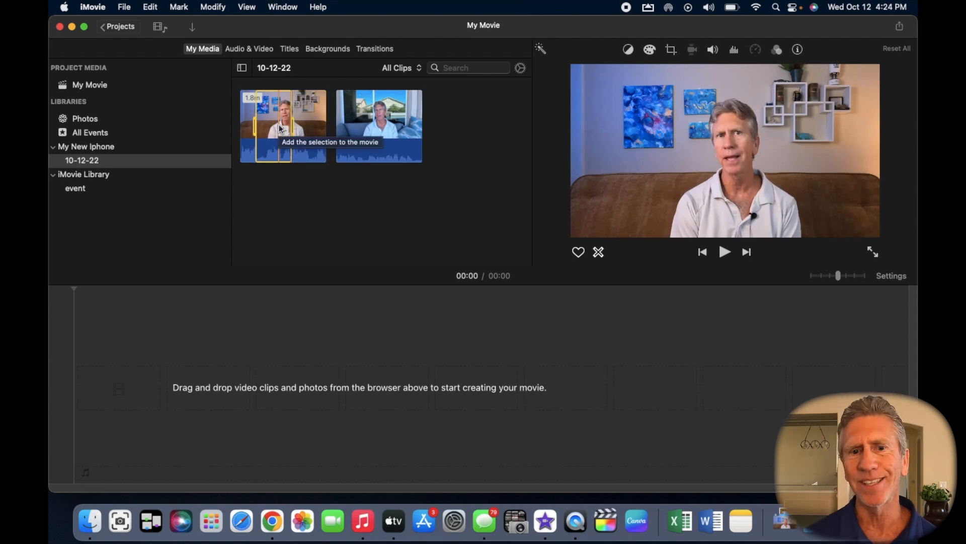
left_click_drag(255, 129, 233, 123)
Select both full talking-head clips in the event and add them together to the empty timeline.
left_click(446, 137)
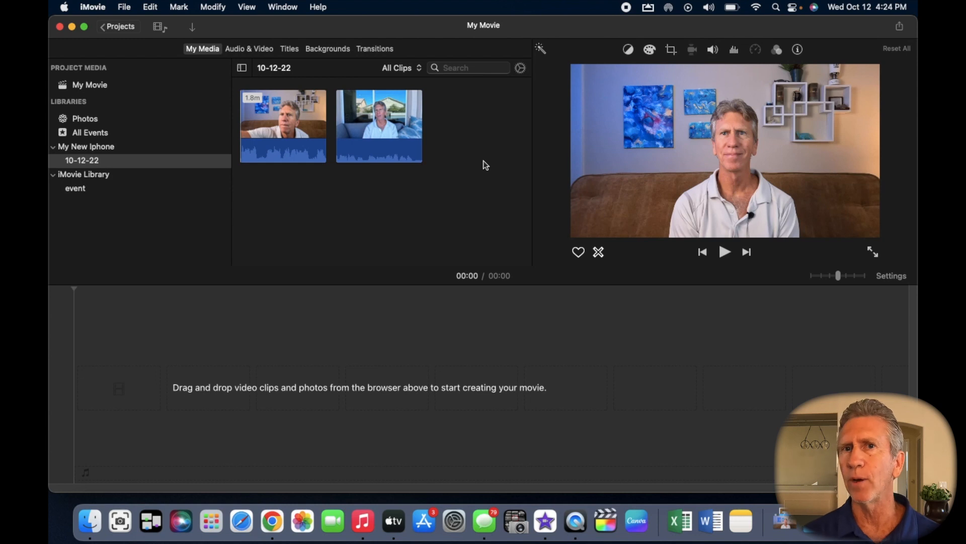
left_click_drag(478, 182, 257, 90)
left_click_drag(289, 119, 101, 384)
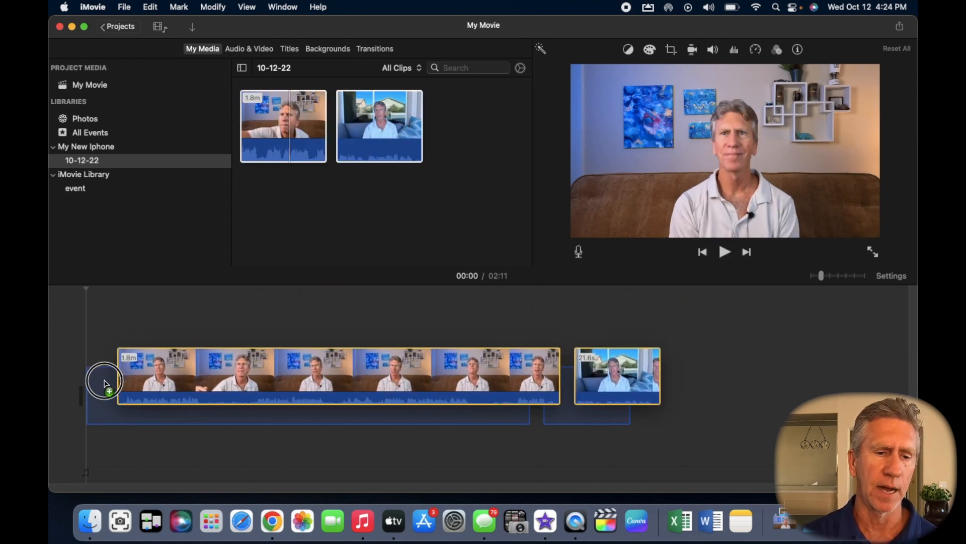
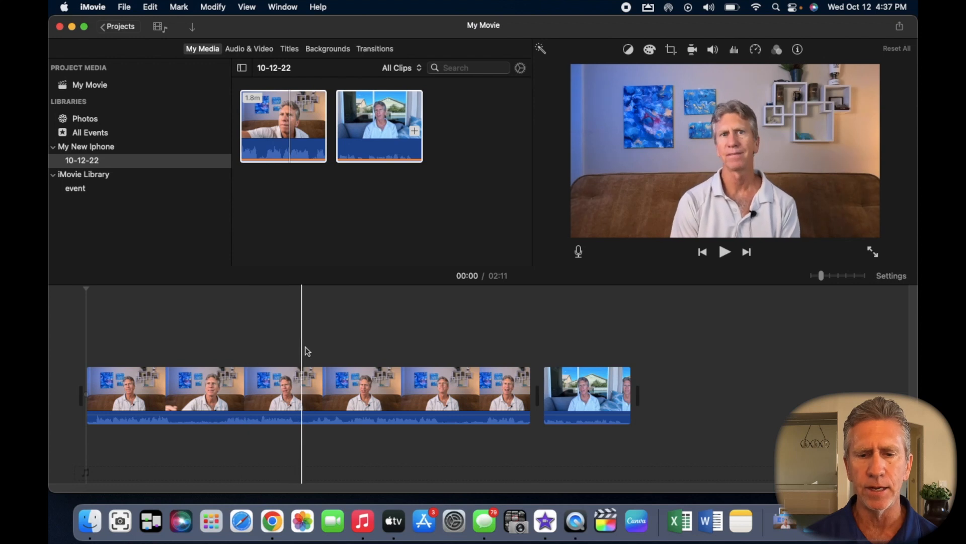
Reposition the playhead at several points in the timeline, and play the movie from its beginning to find where the speech starts.
left_click(484, 351)
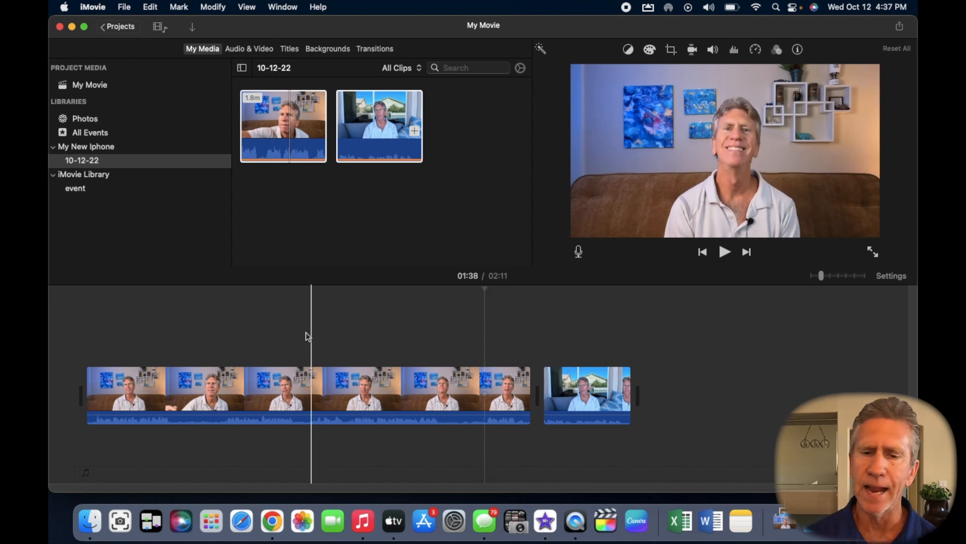
left_click(265, 338)
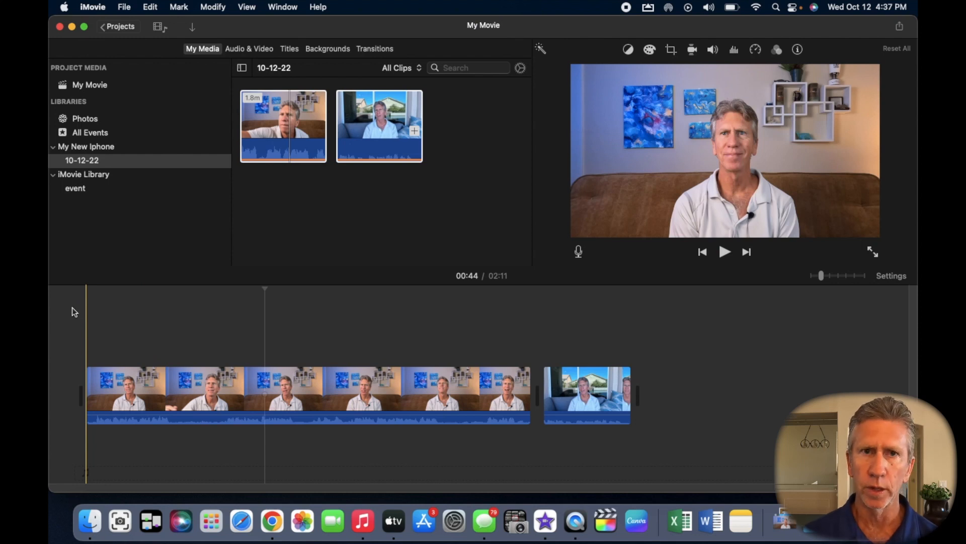
key("space")
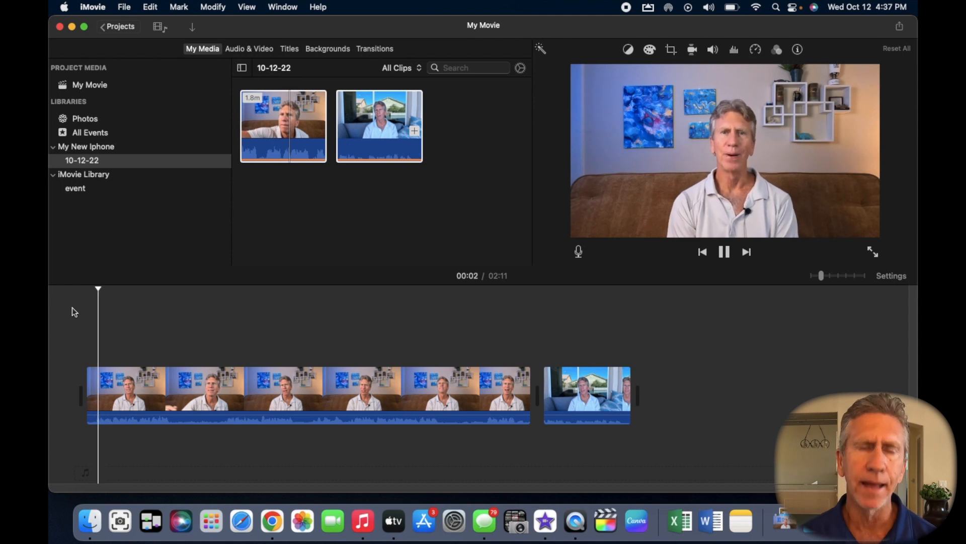
key("space")
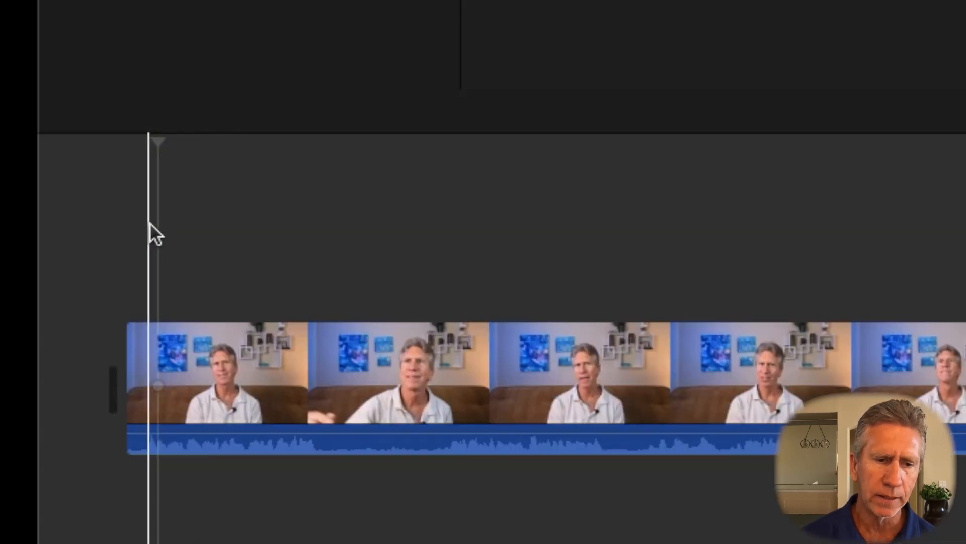
Split the first timeline clip at 00:02, just before the speech, and delete the short opening piece.
left_click(150, 222)
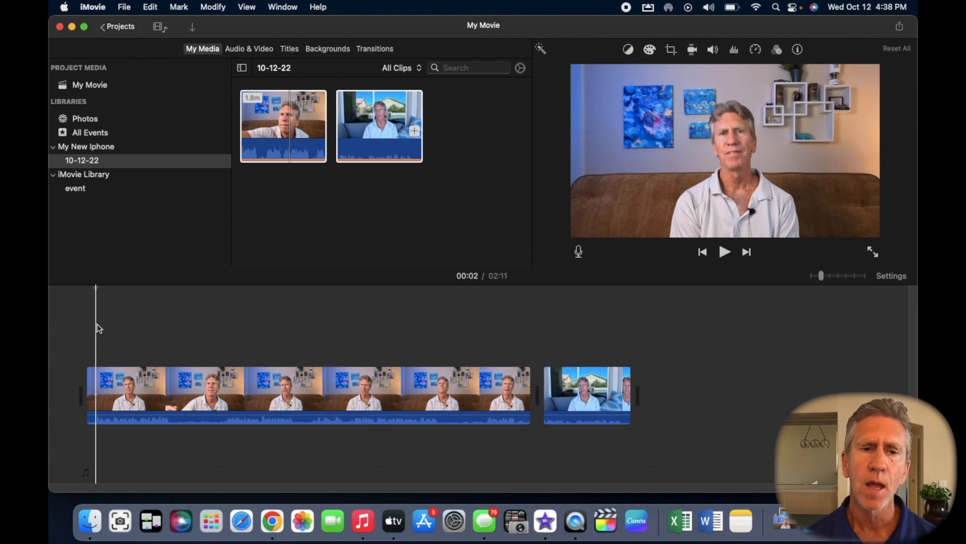
left_click(213, 7)
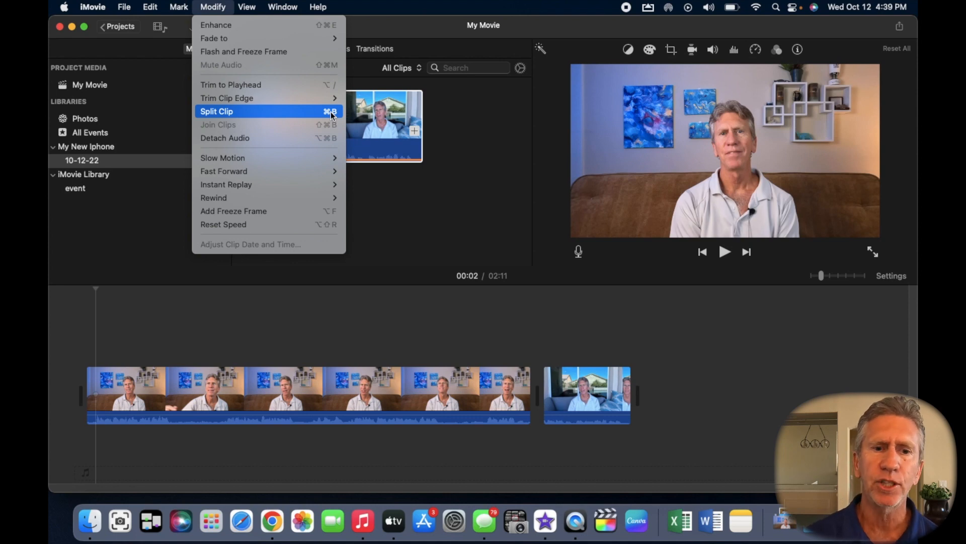
left_click(288, 111)
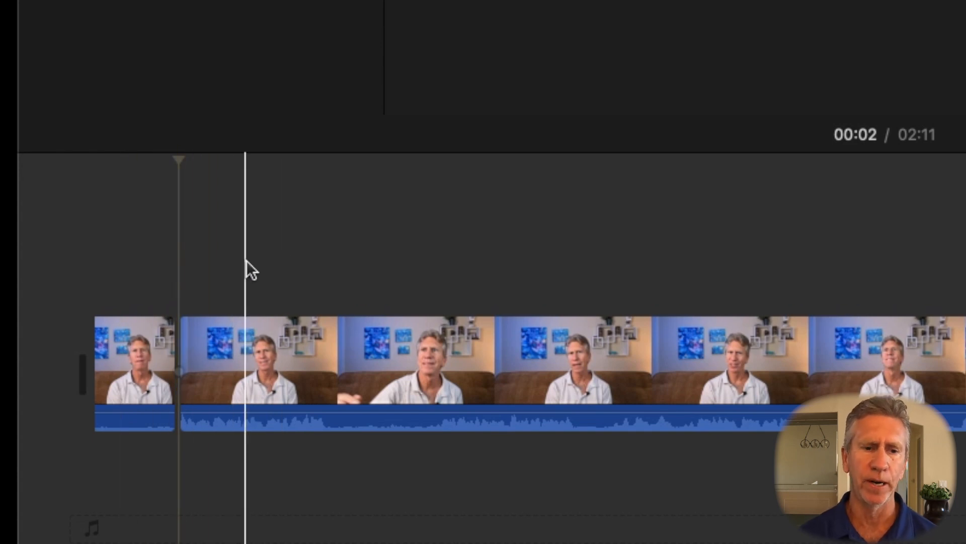
left_click(128, 354)
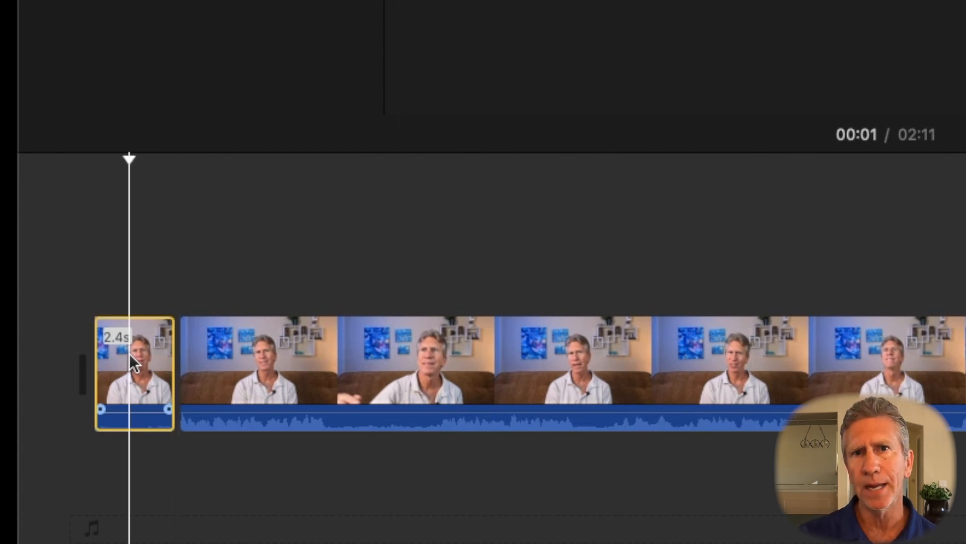
key("Delete")
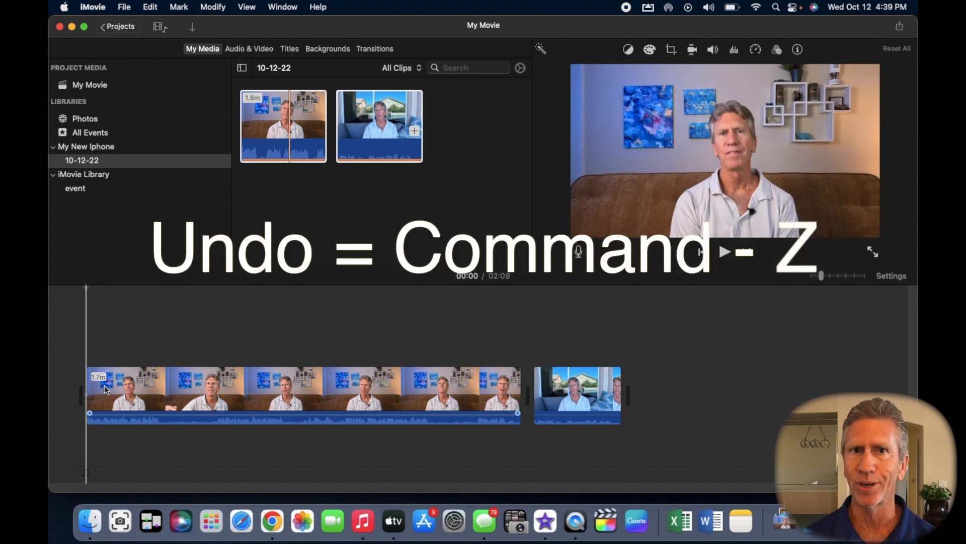
Undo the deletion of the opening piece and the split of the first timeline clip.
left_click(104, 353)
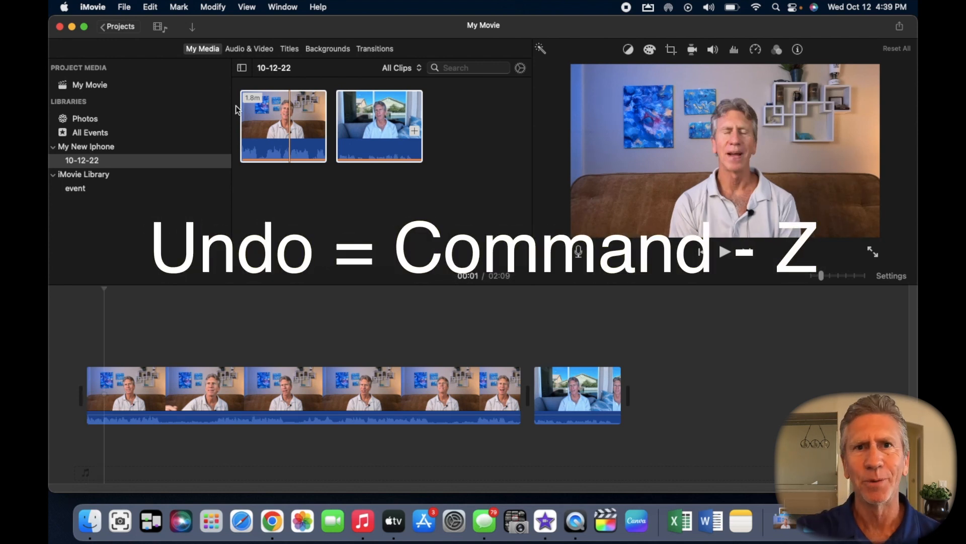
key("super+z")
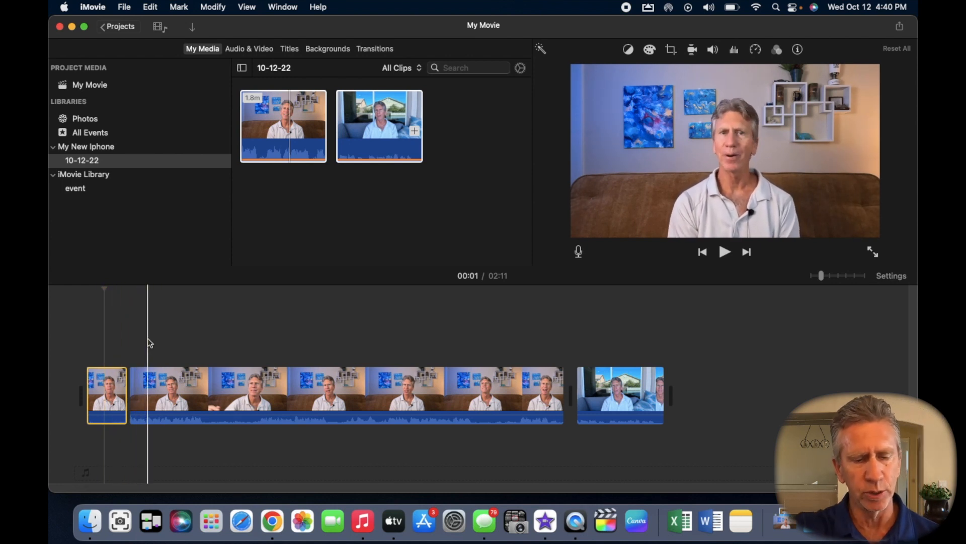
key("Delete")
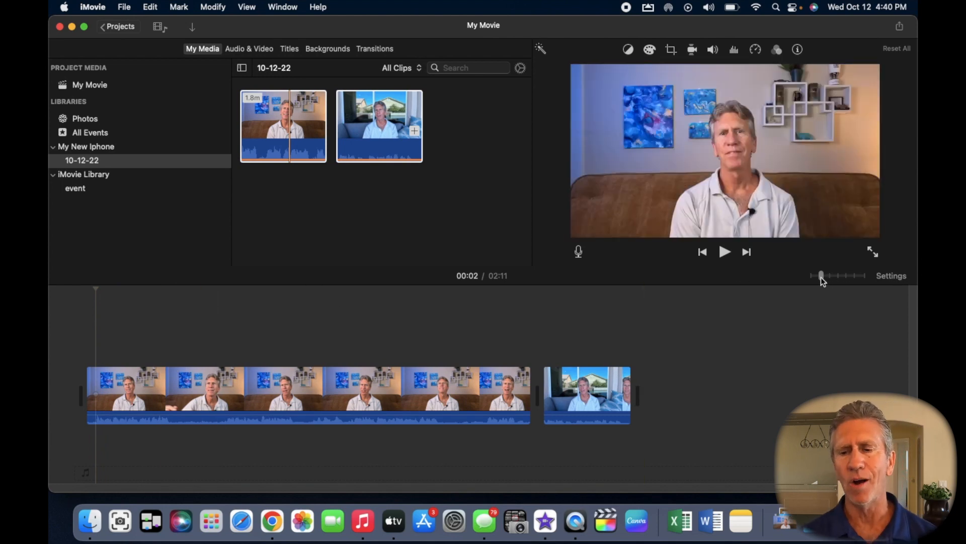
Examine the first clip's audio waveform at minimum, maximum and slightly reduced timeline zoom to locate the start of the speech.
left_click(820, 276)
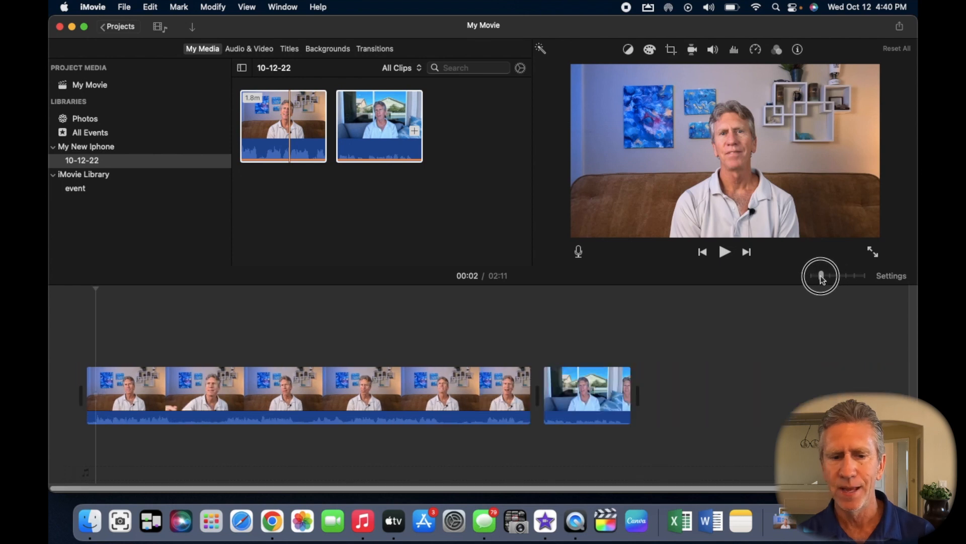
mouse_move(821, 278)
left_mouse_down()
mouse_move(840, 278)
mouse_move(822, 280)
left_mouse_up()
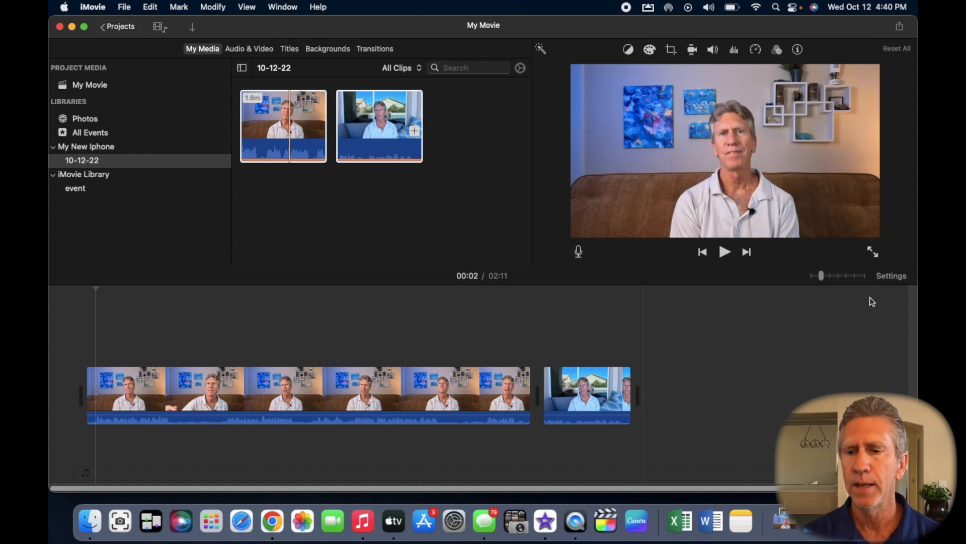
left_click_drag(822, 277, 803, 279)
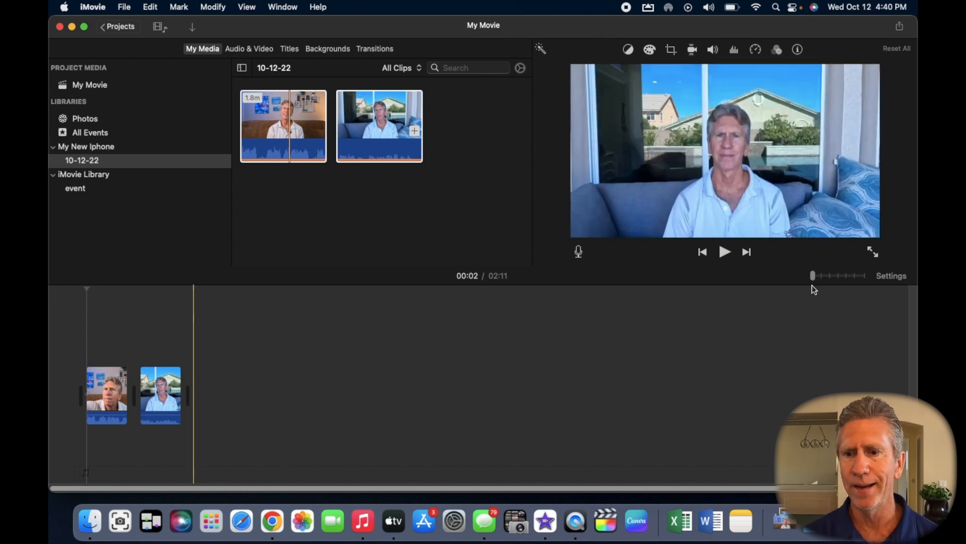
left_click_drag(812, 278, 868, 280)
scroll(703, 300, "left", 5)
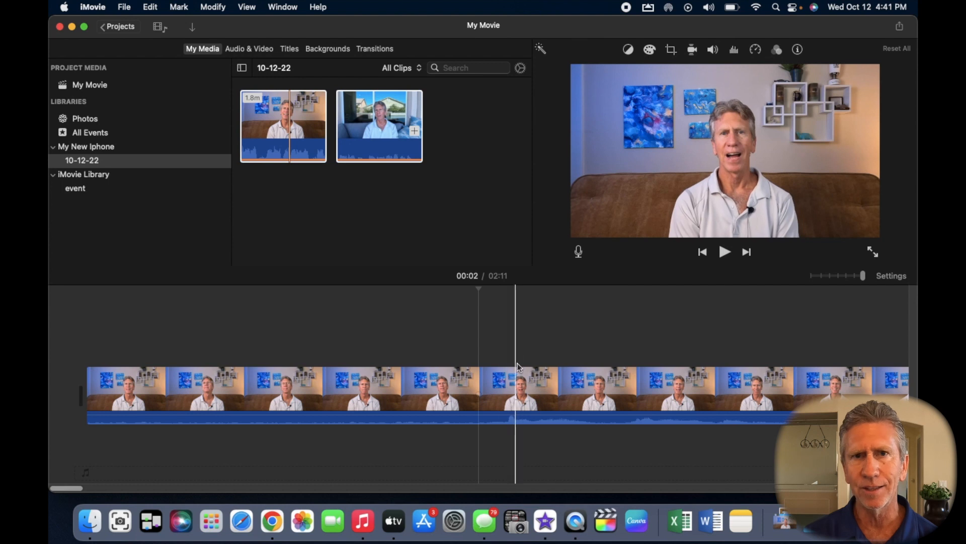
left_click(492, 372)
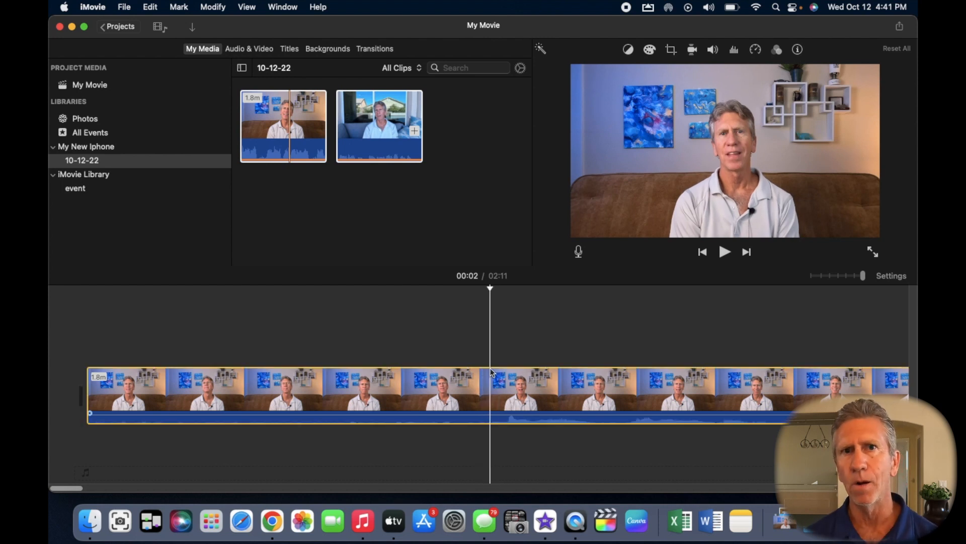
left_click(863, 276)
mouse_move(863, 276)
left_mouse_down()
mouse_move(817, 276)
mouse_move(856, 281)
left_mouse_up()
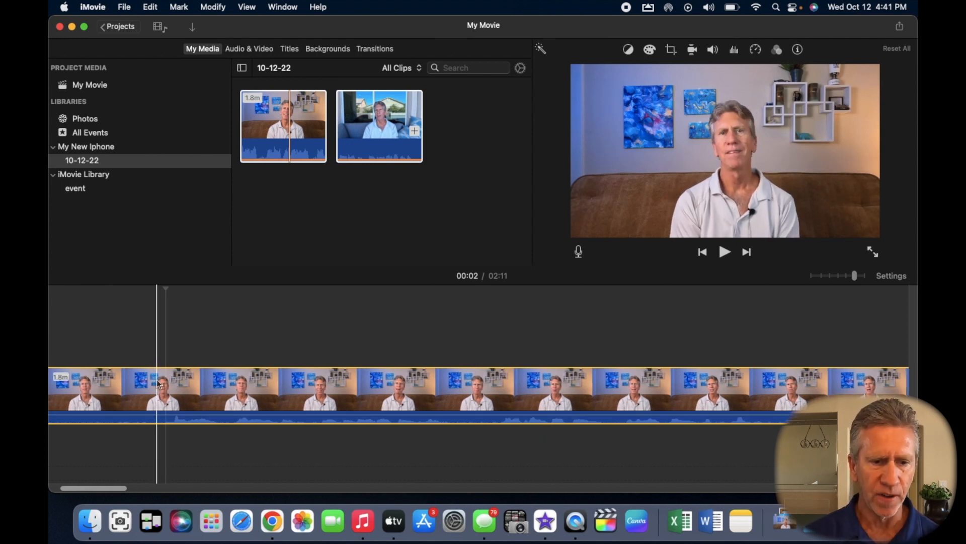
scroll(156, 379, "left", 4)
Split the first timeline clip right where its waveform rises at 00:02, and remove the 2.5 s of silence before it.
left_click(344, 342)
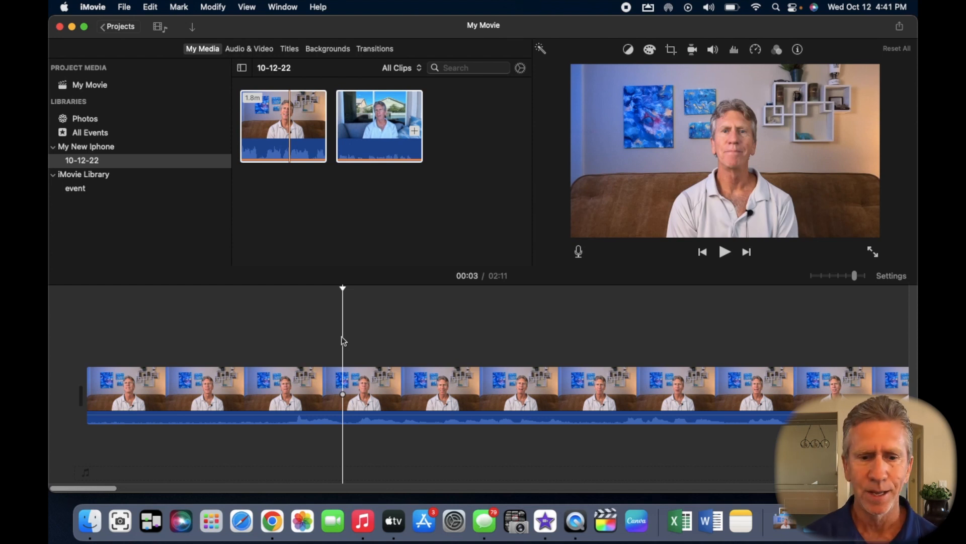
left_click(292, 340)
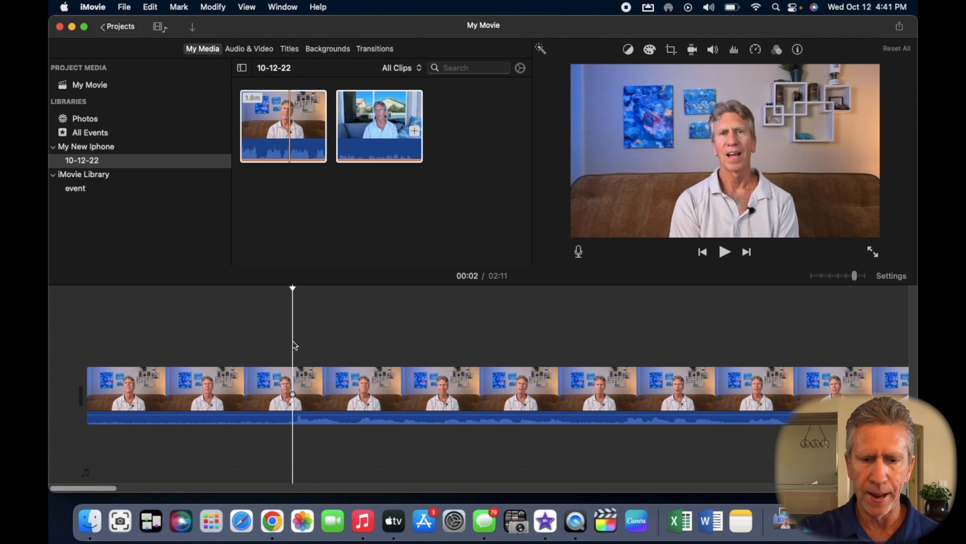
key("super+b")
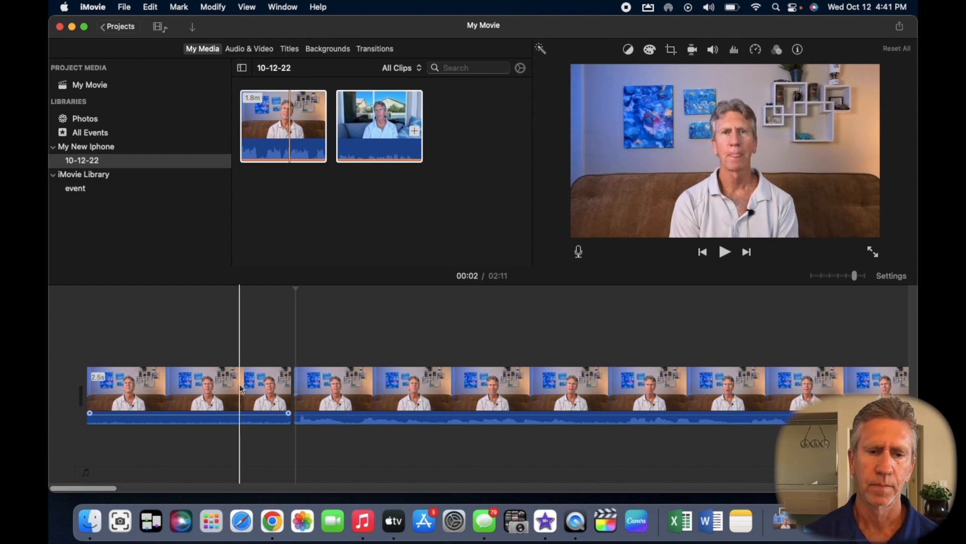
left_click(225, 388)
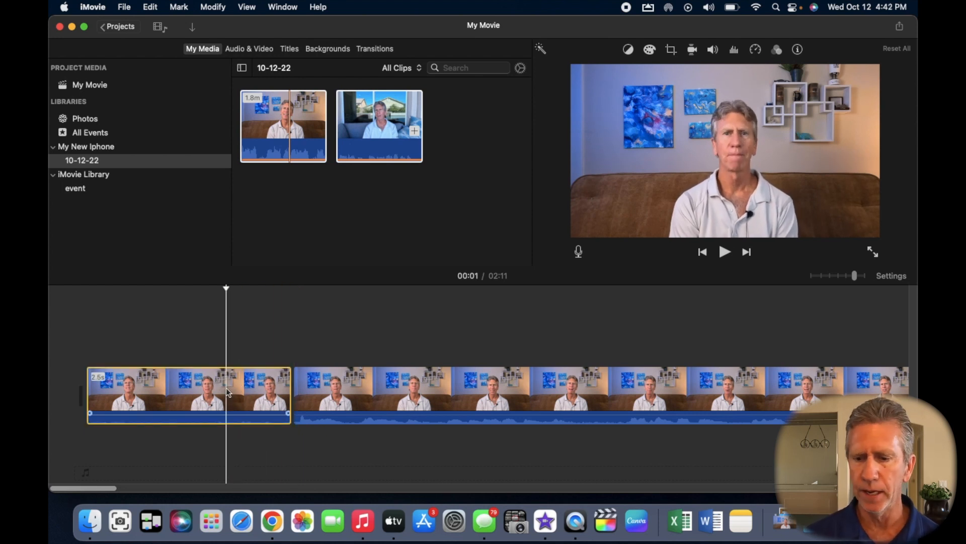
key("Delete")
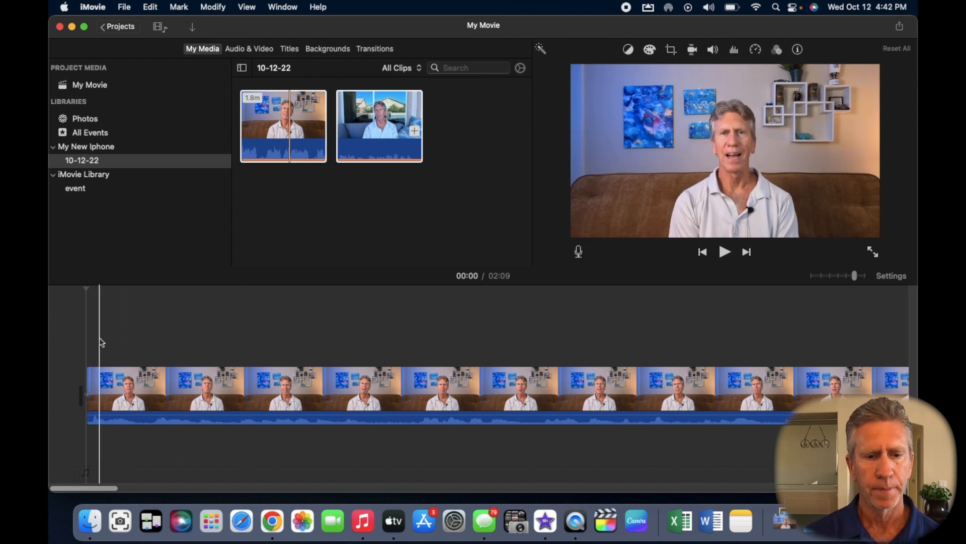
key("super+minus")
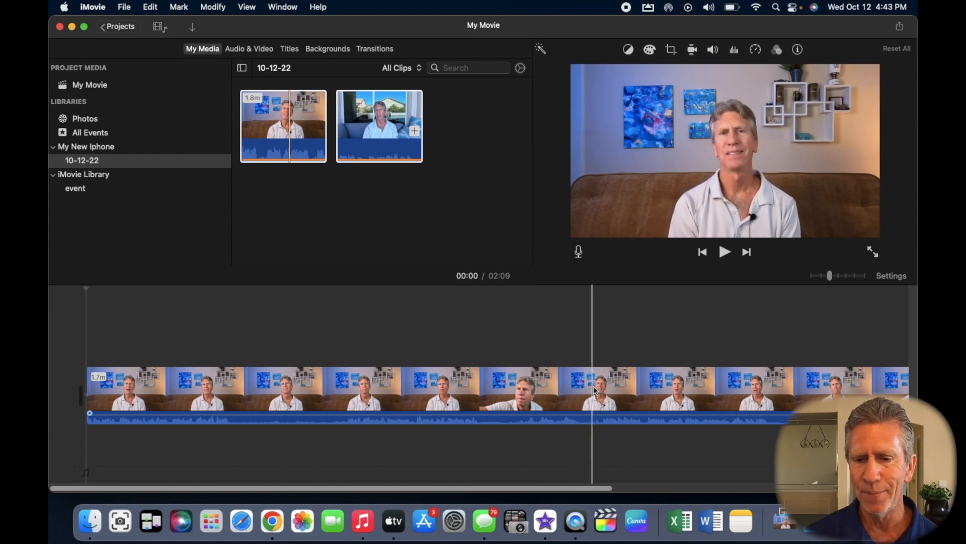
Look along the timeline to its last clip and play a short stretch of the first clip up to 00:14.
scroll(615, 387, "right", 5)
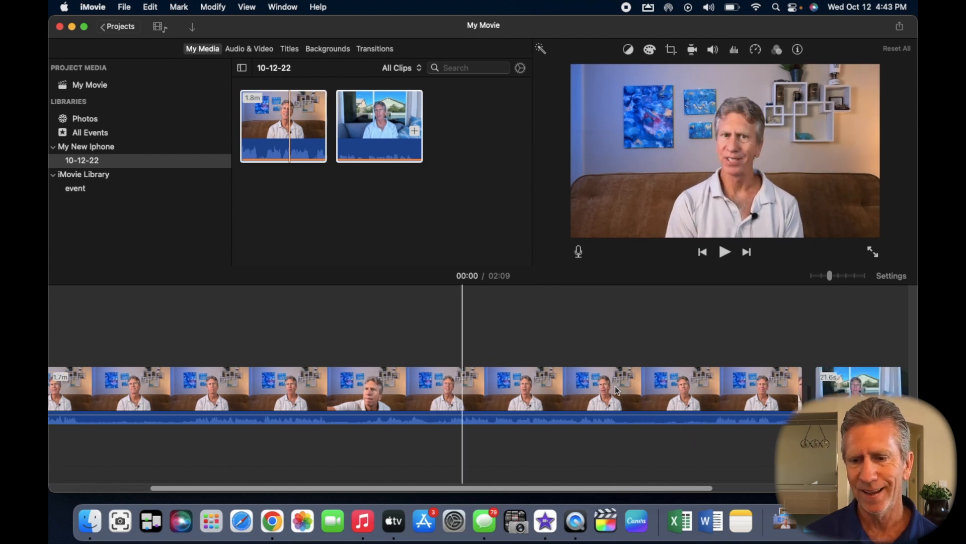
scroll(615, 385, "right", 3)
scroll(536, 379, "left", 10)
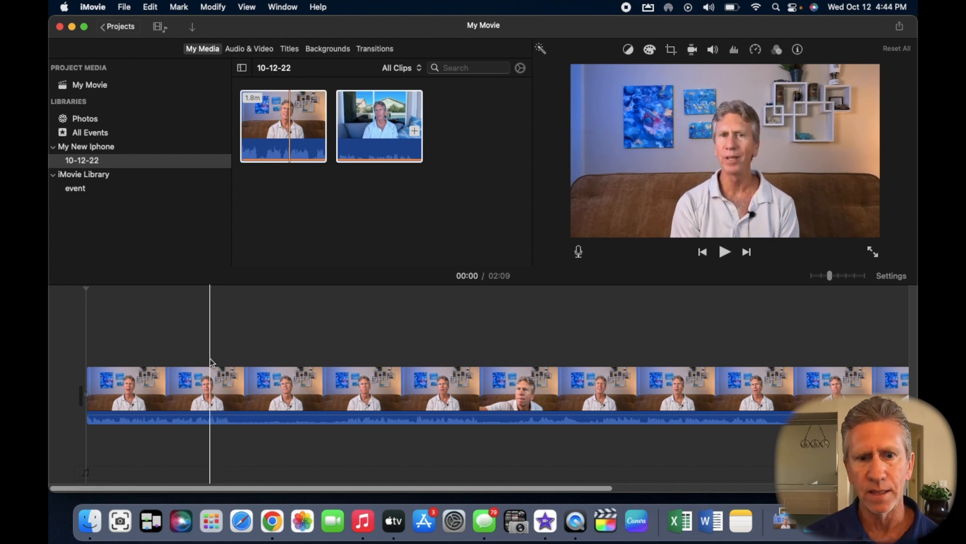
left_click(187, 352)
key("space")
key("space")
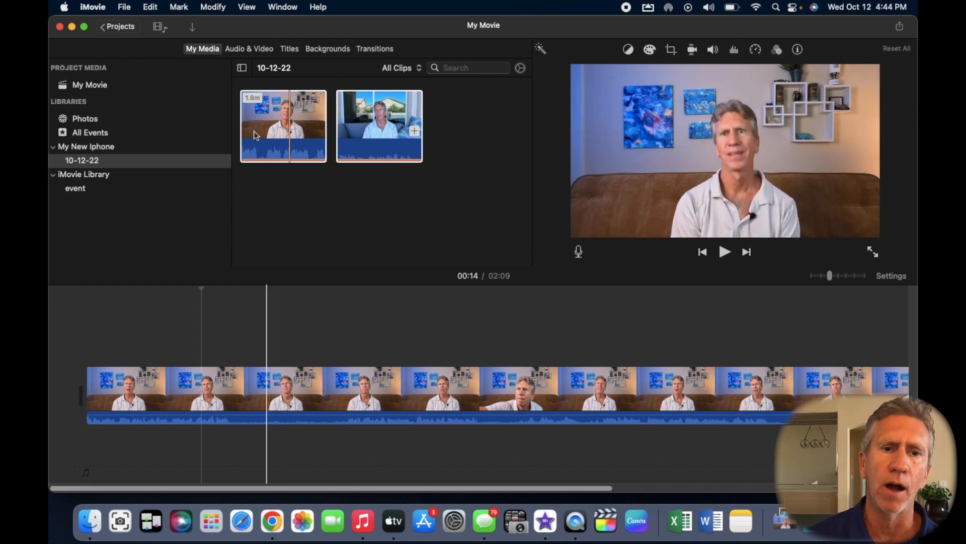
Turn audio skimming off and back on.
left_click(254, 8)
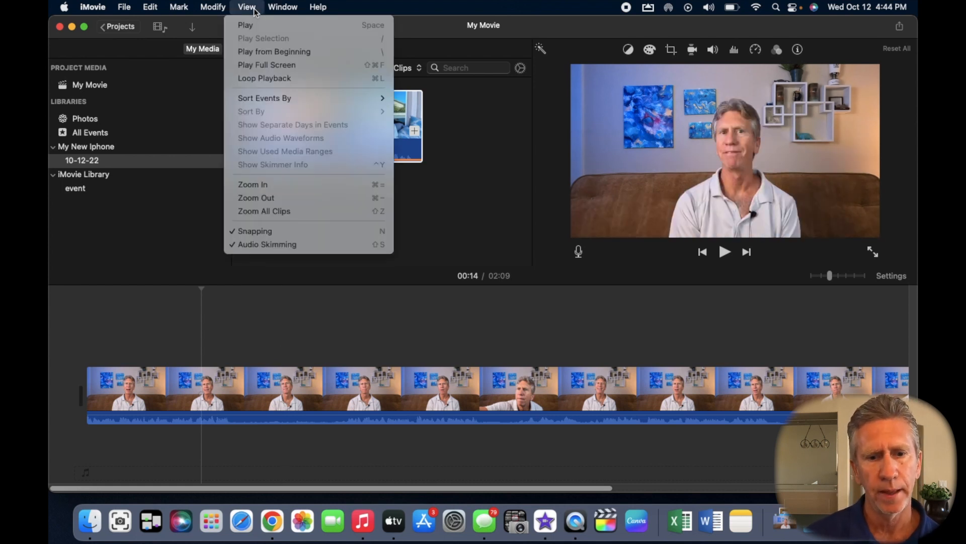
left_click(284, 246)
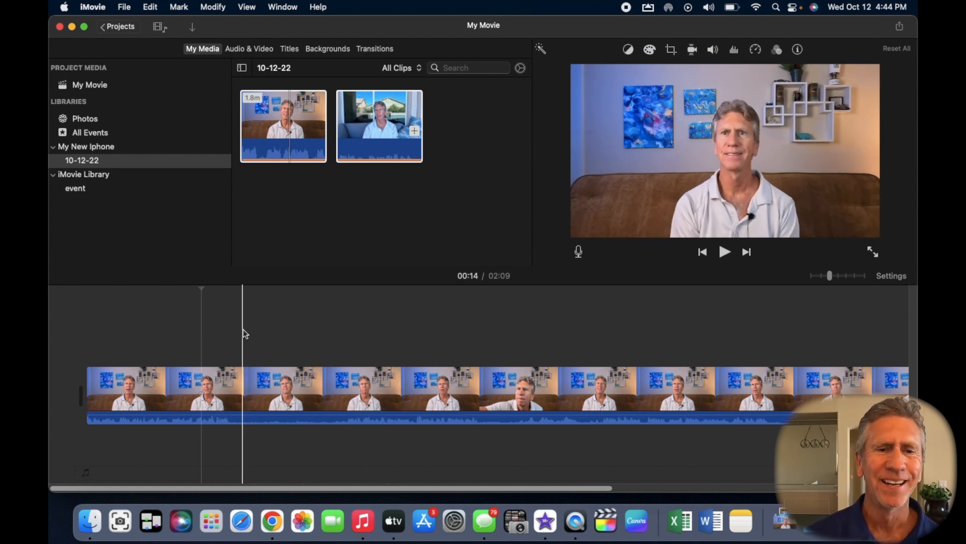
left_click(248, 8)
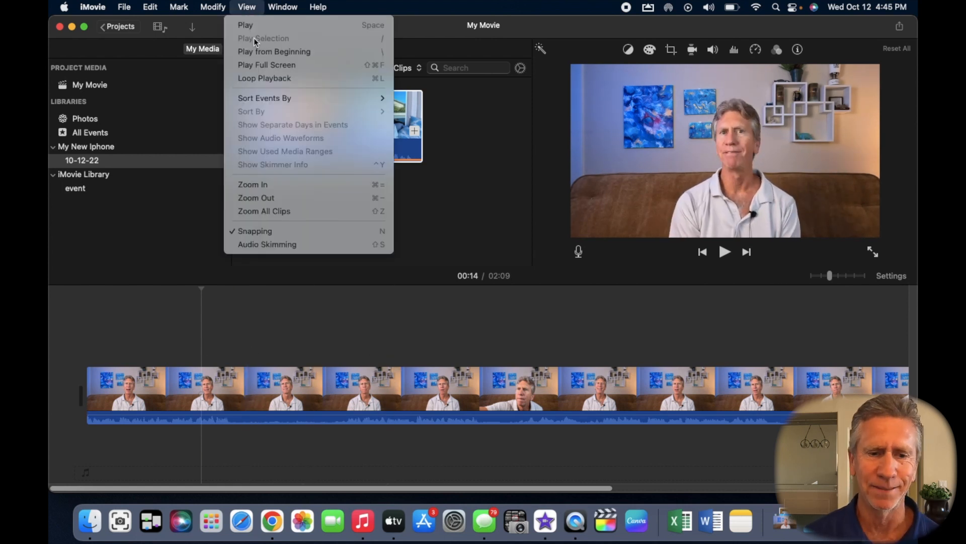
left_click(272, 247)
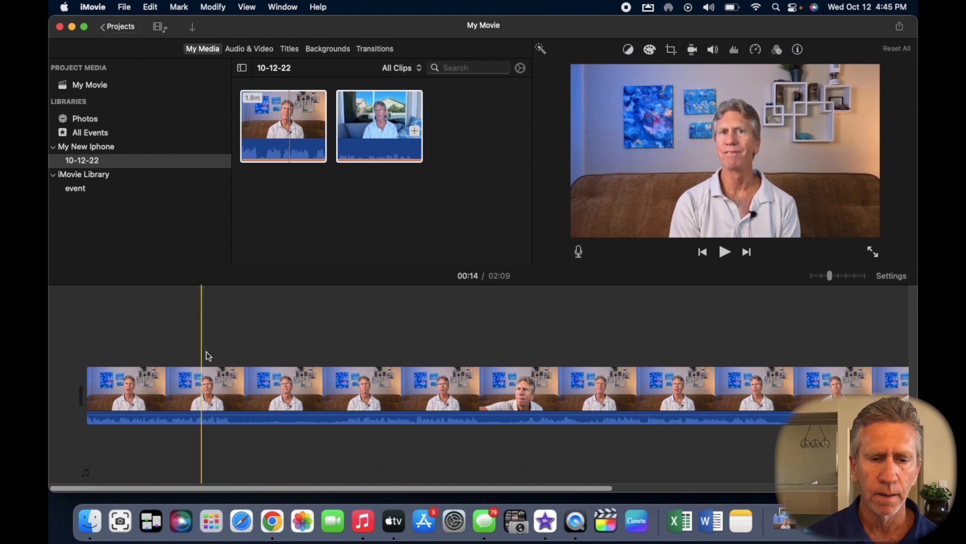
Split the first timeline clip at 00:17 and 00:32, and delete the 14.4 s piece between the cuts.
left_click(231, 372)
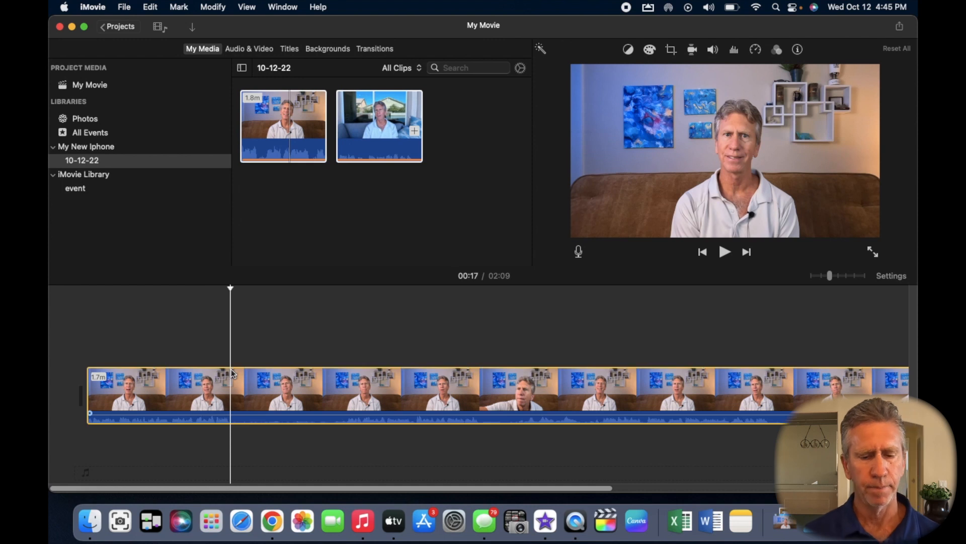
key("super+b")
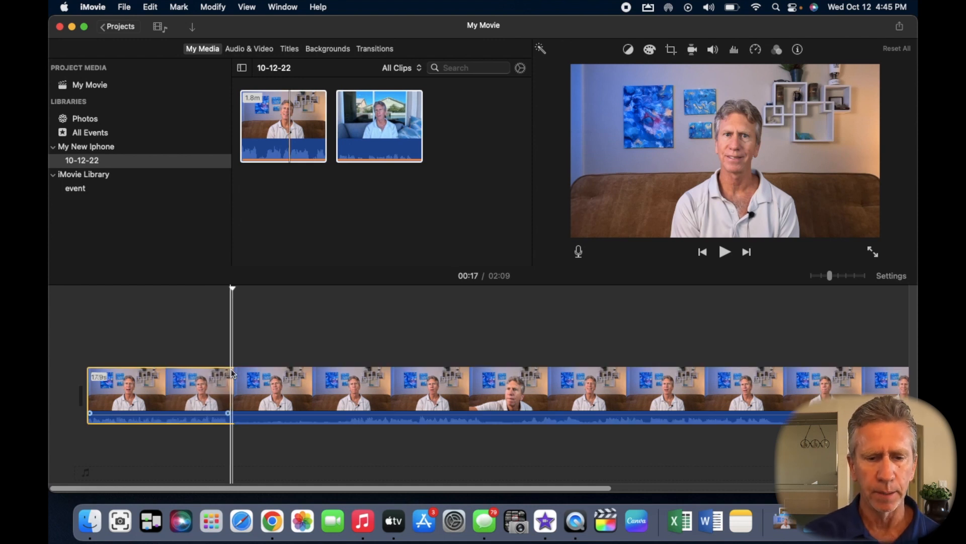
left_click(351, 362)
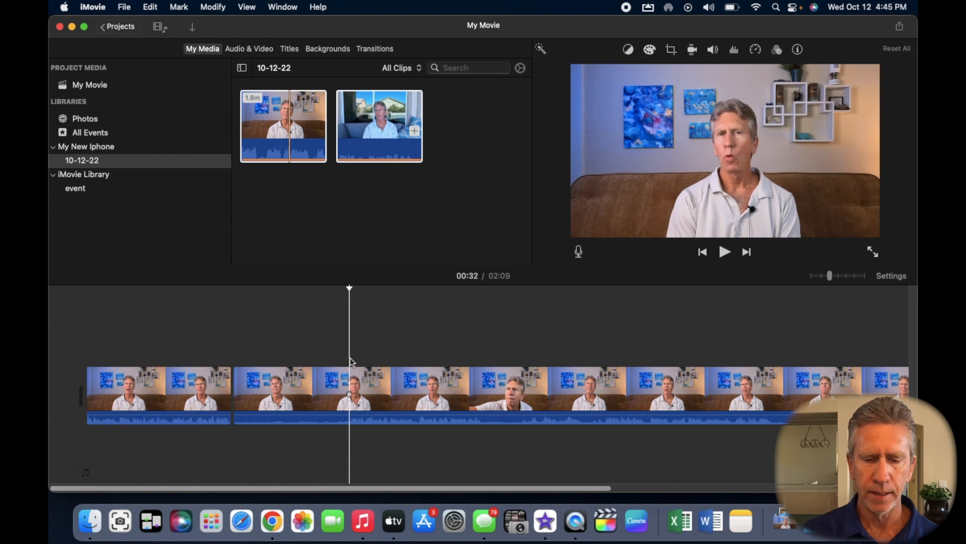
key("super+b")
left_click(317, 391)
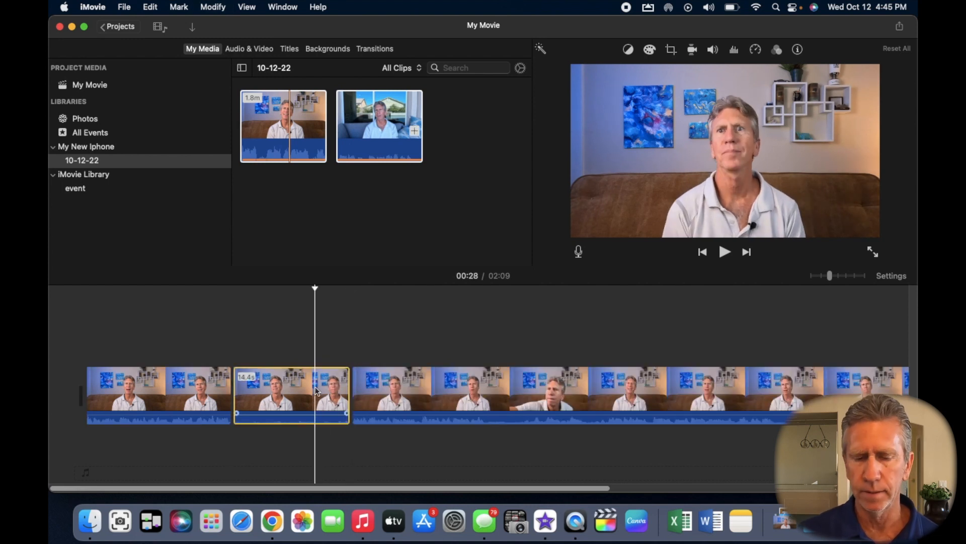
key("Delete")
Split the long indoor clip at 00:34 and 00:49, playing it to find the second cut, and delete the 15.3 s piece between.
scroll(322, 387, "right", 3)
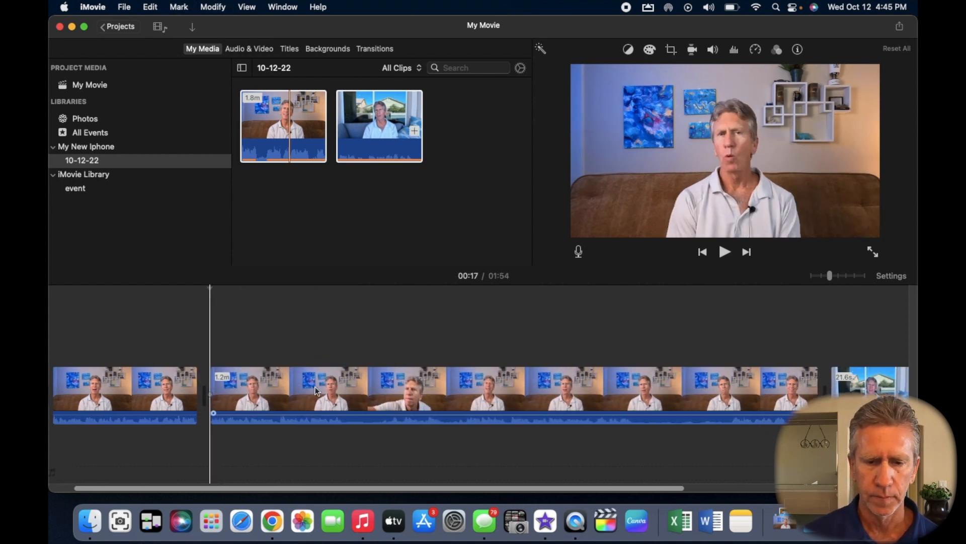
left_click(287, 348)
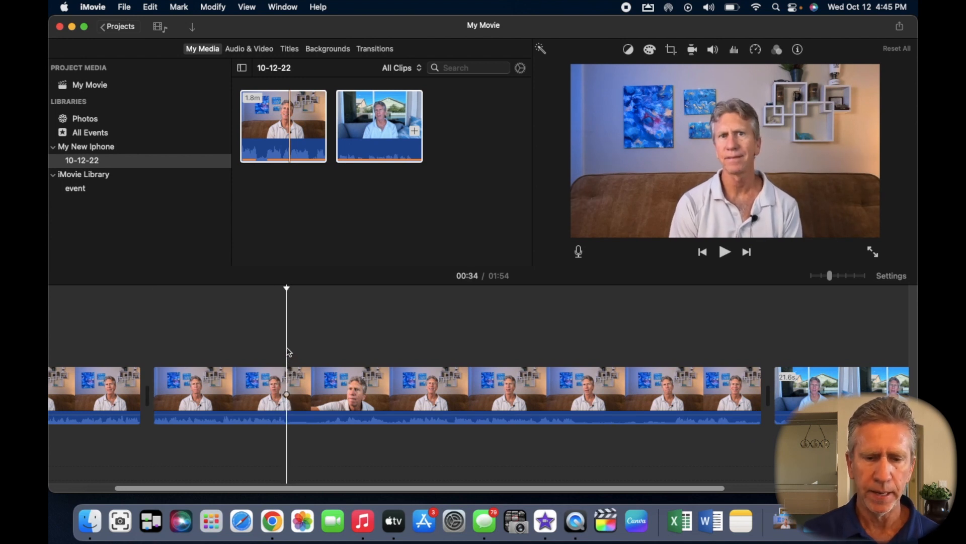
key("super+b")
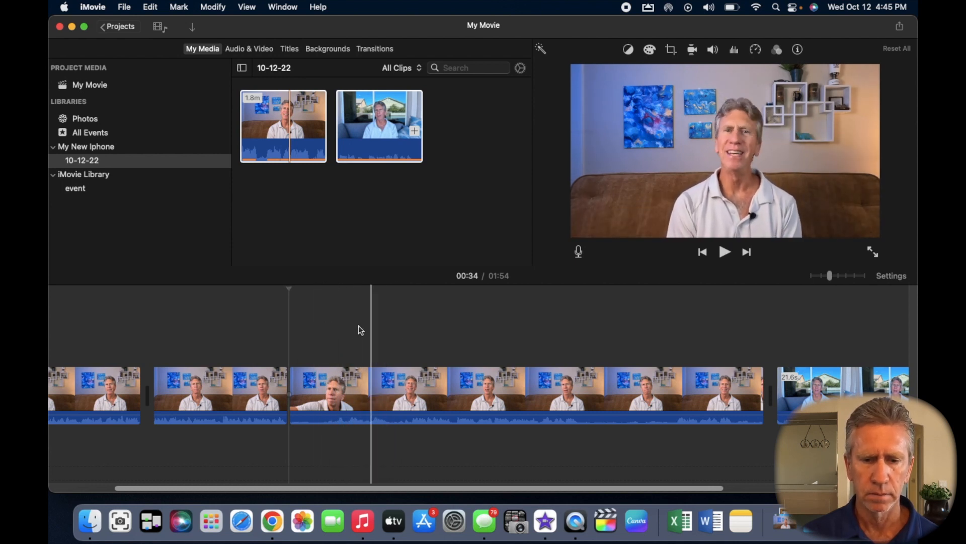
key("space")
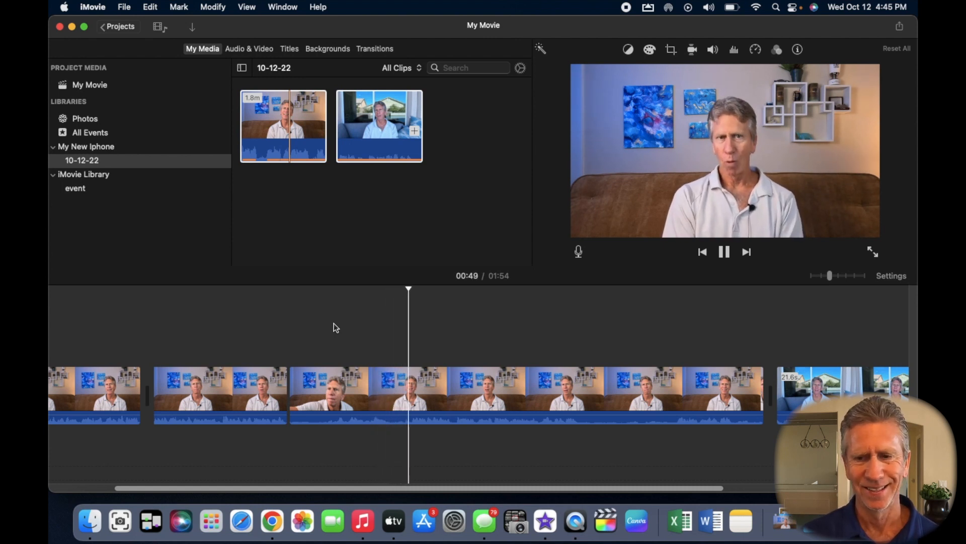
key("space")
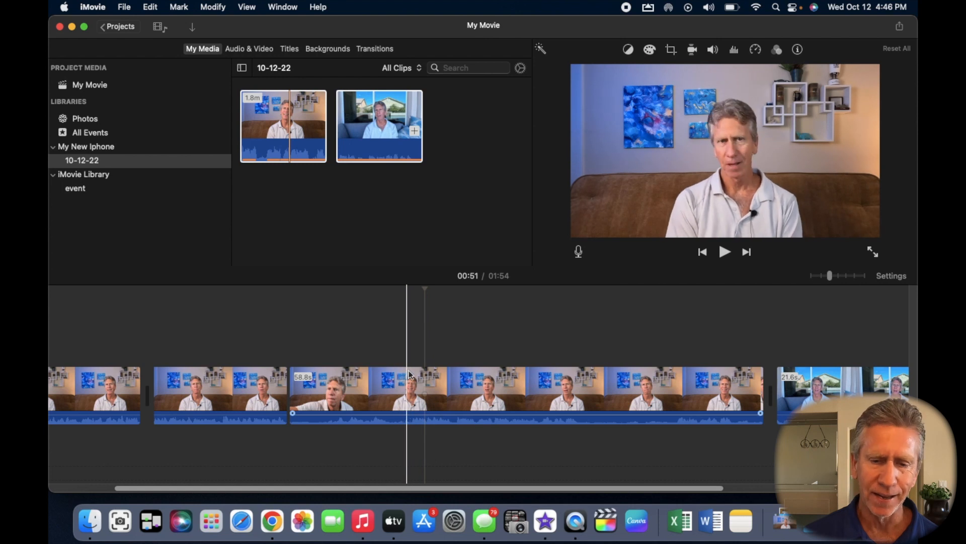
key("space")
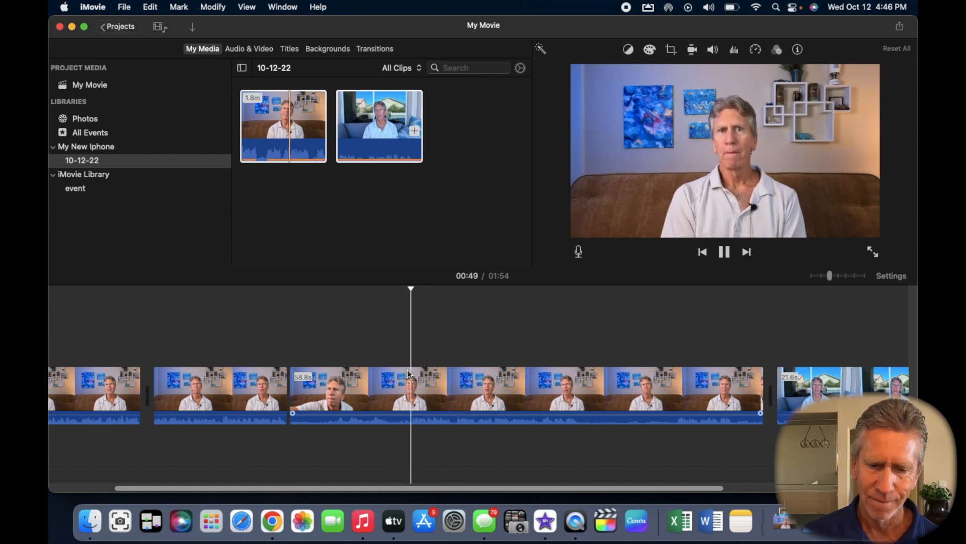
key("space")
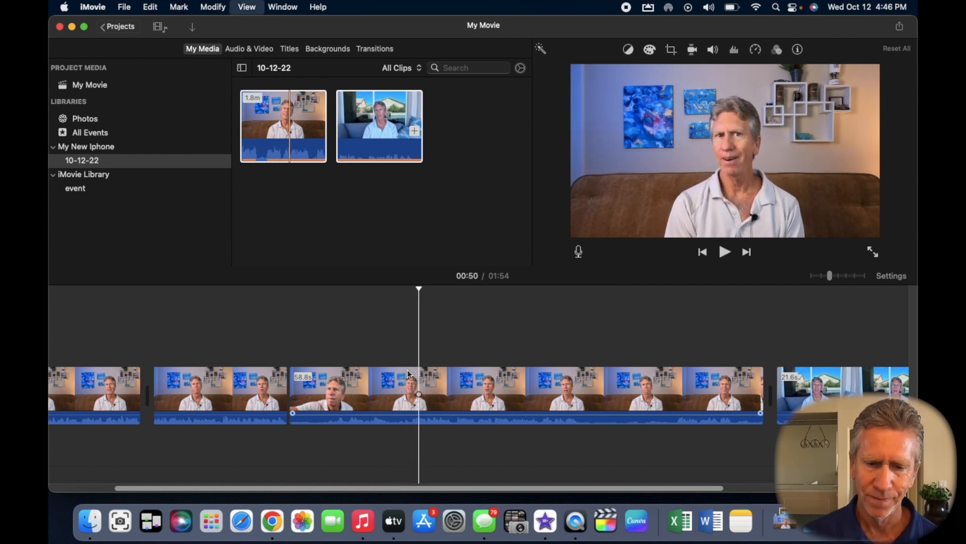
left_click(412, 342)
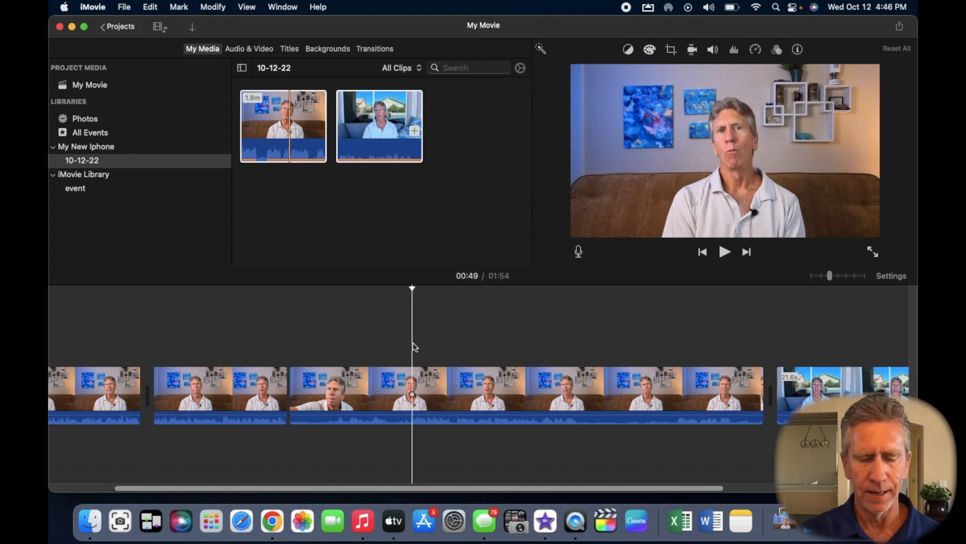
key("super+b")
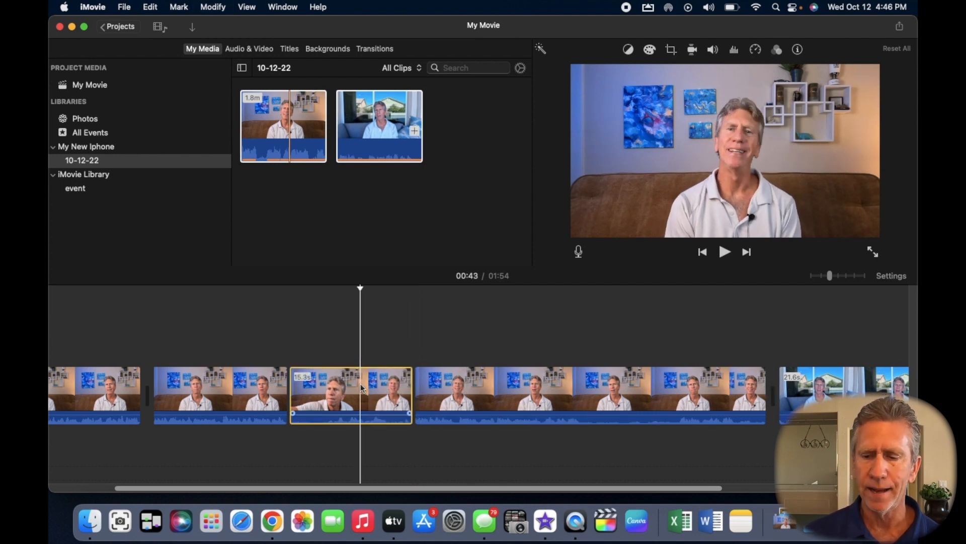
key("Delete")
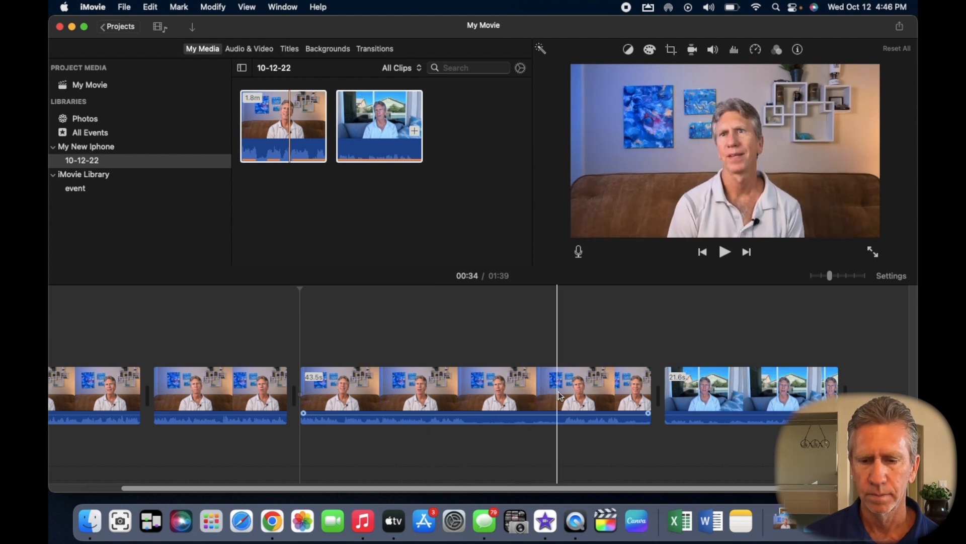
Split the remaining 43.5 s indoor clip at 00:55 and 01:06, and delete the piece between the cuts.
left_click(470, 379)
key("super+b")
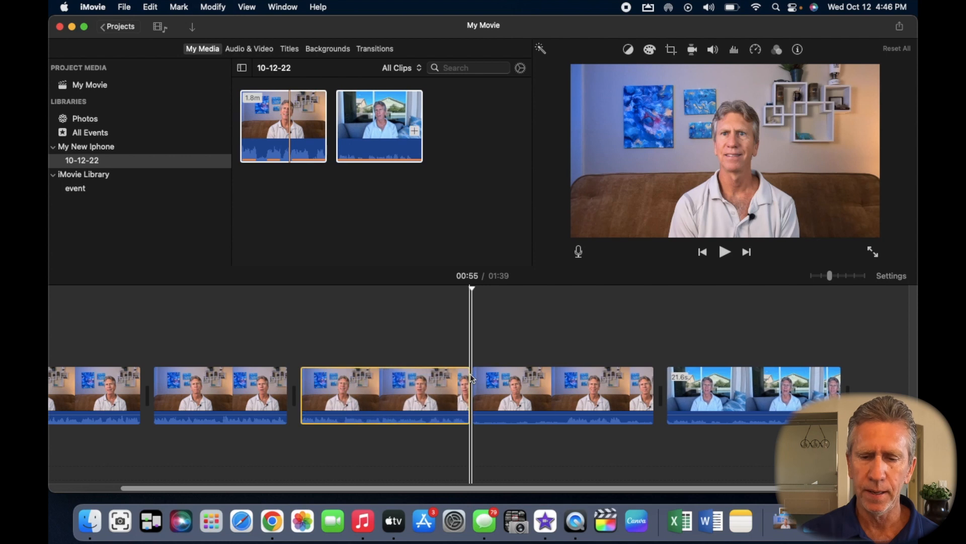
left_click(564, 333)
key("super+b")
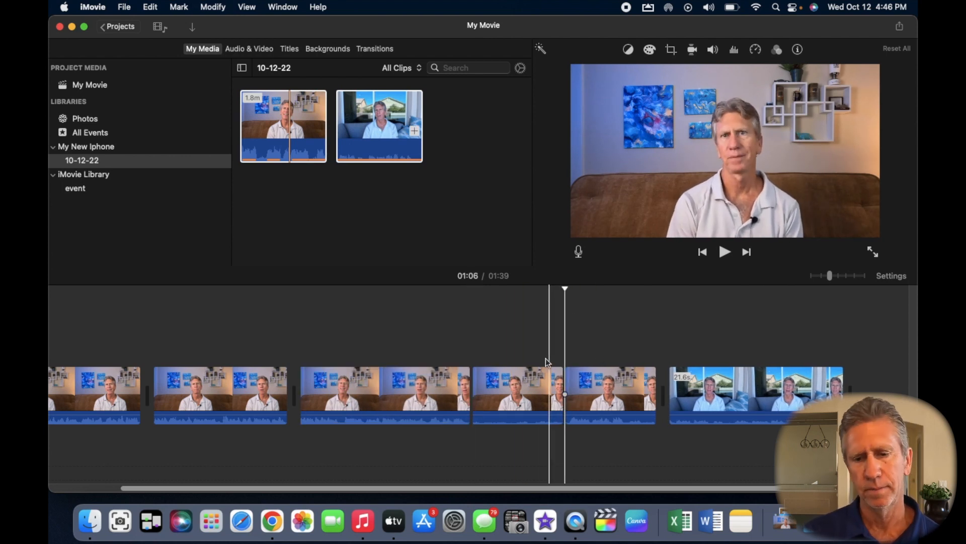
left_click(527, 376)
key("Delete")
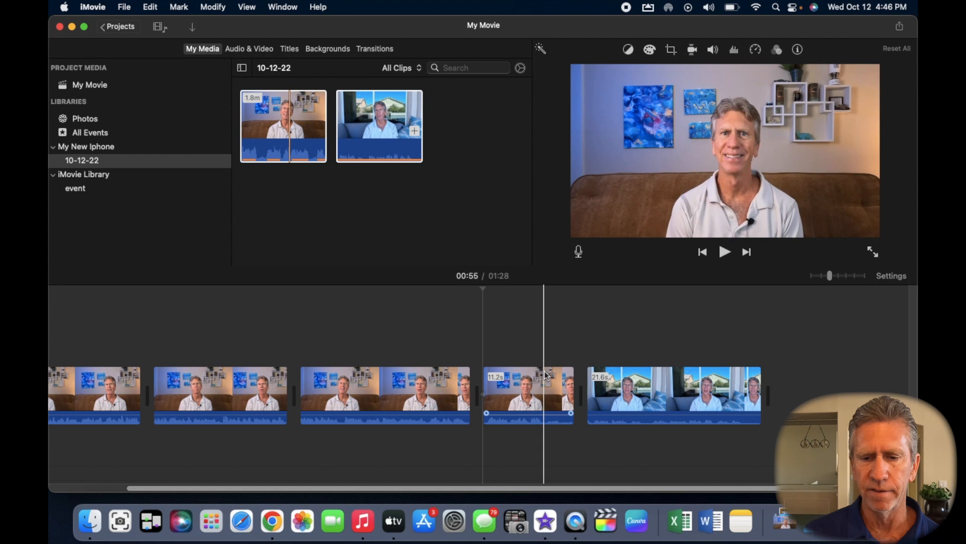
Split the last indoor clip at 01:03 and delete its closing piece.
left_click(547, 376)
key("cmd+b")
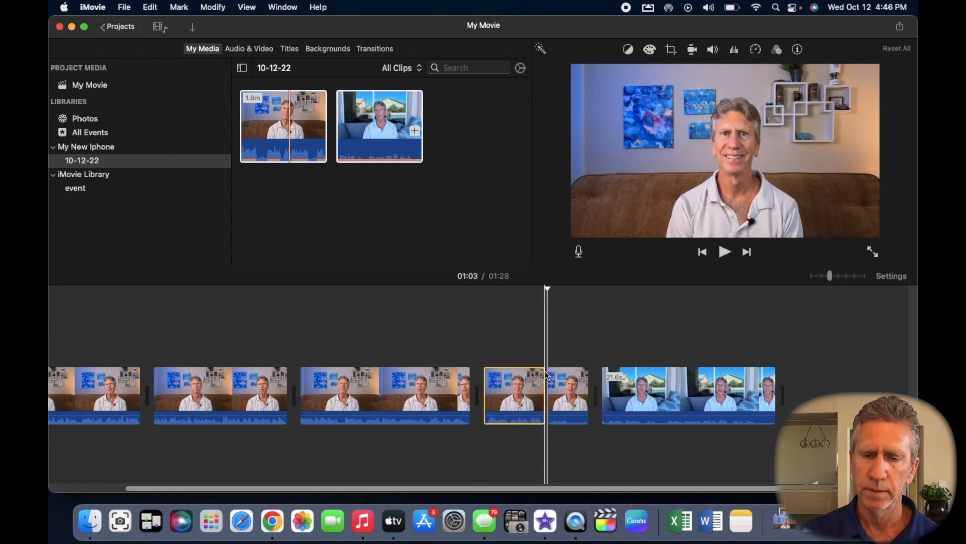
left_click(566, 385)
key("Delete")
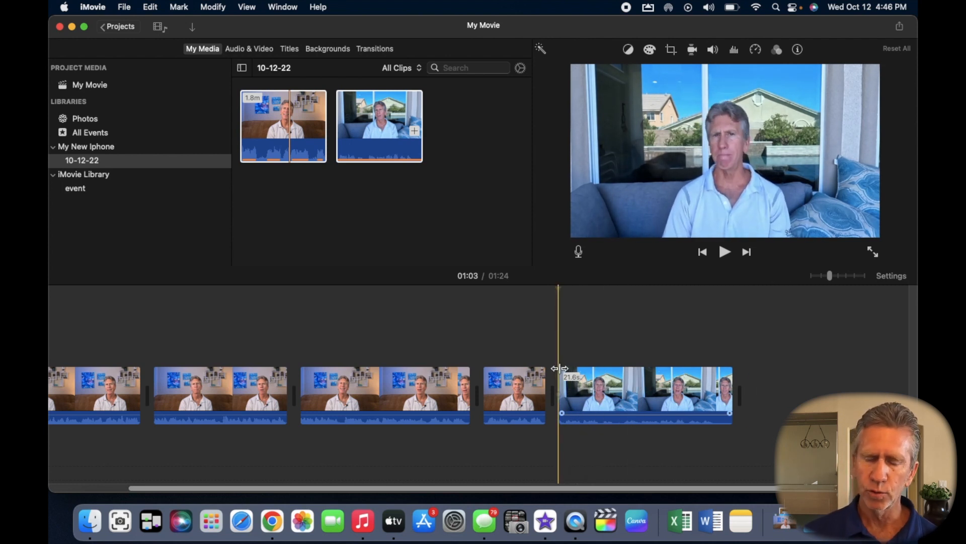
Play the outdoor clip to find where to cut, split it there and delete its opening 7.8 s.
key("space")
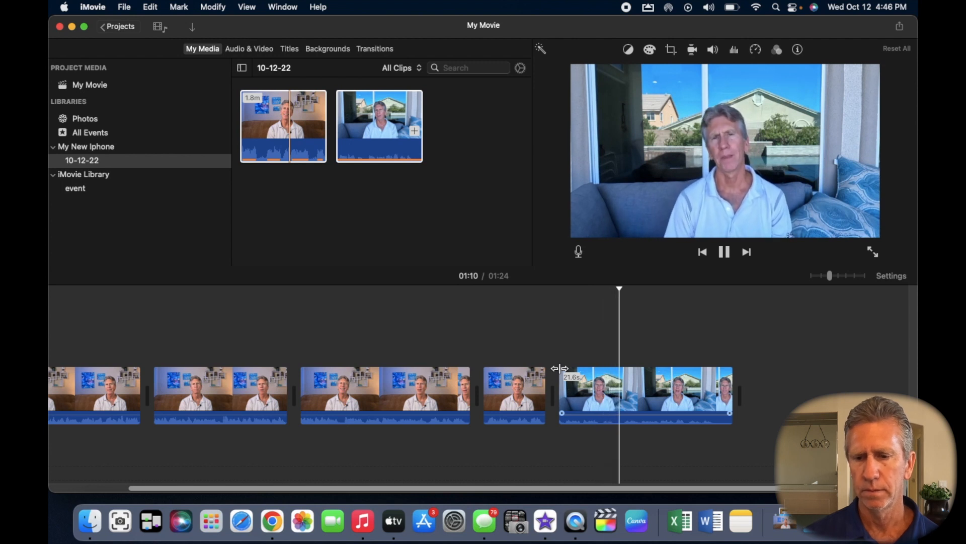
left_click(654, 307)
left_click(637, 292)
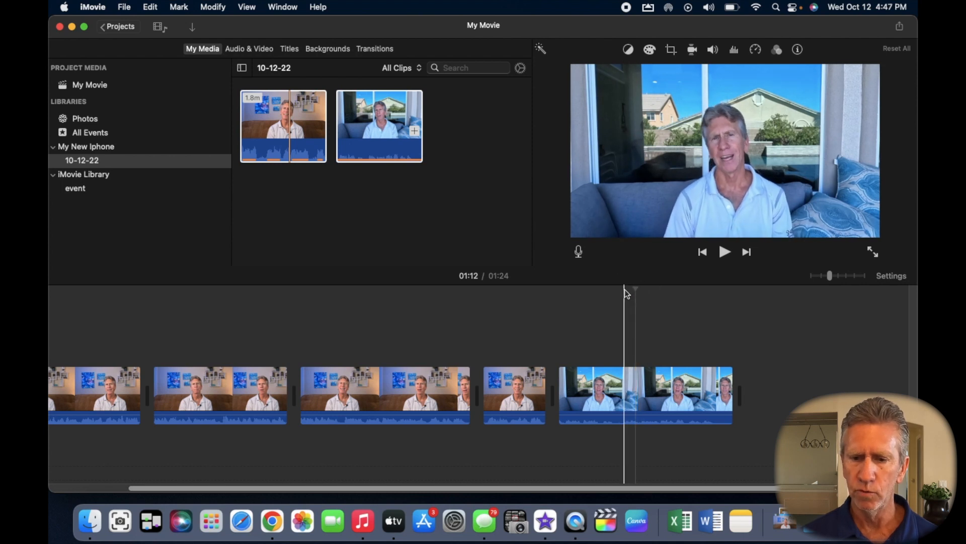
left_click(622, 290)
key("super+b")
left_click(593, 387)
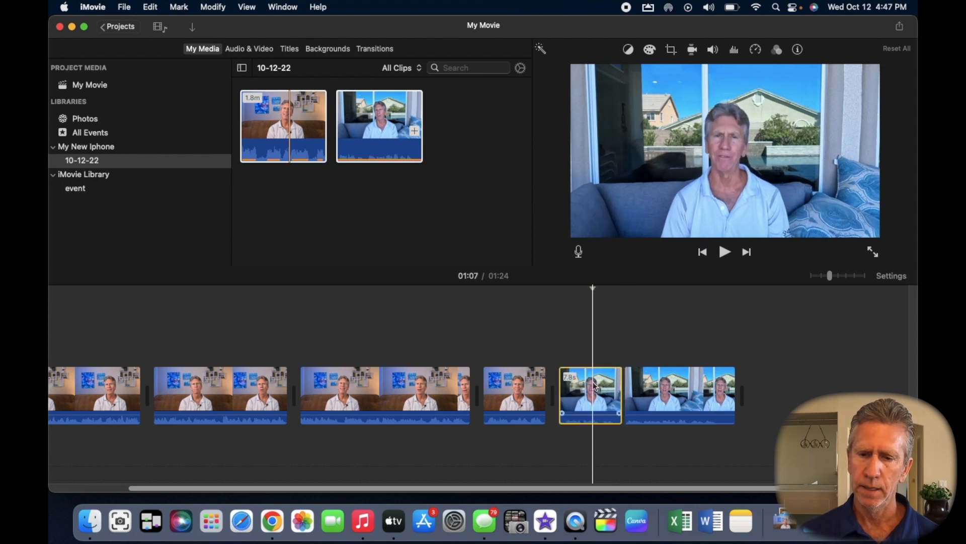
key("Delete")
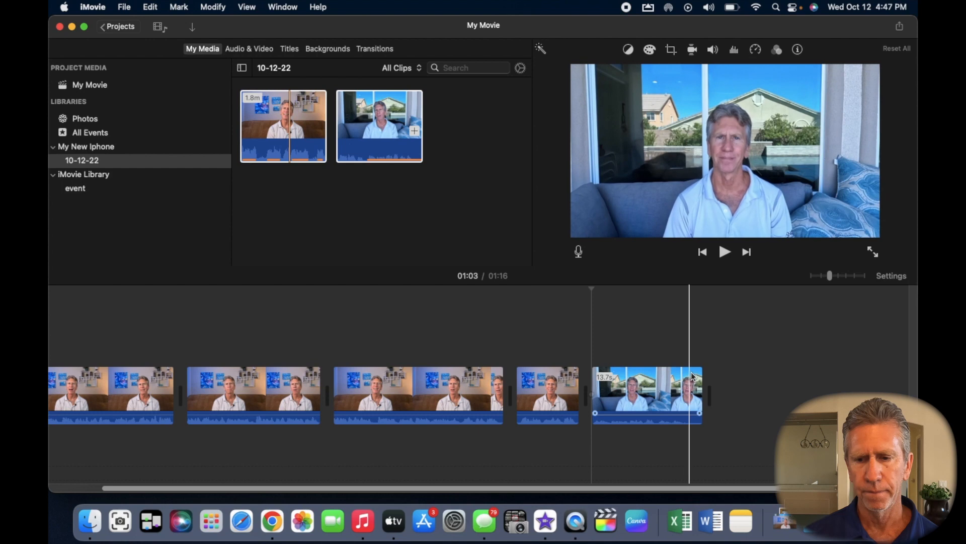
Play across the cut between the first two timeline clips up to 00:19, and return the playhead to 00:17.
scroll(638, 383, "left", 3)
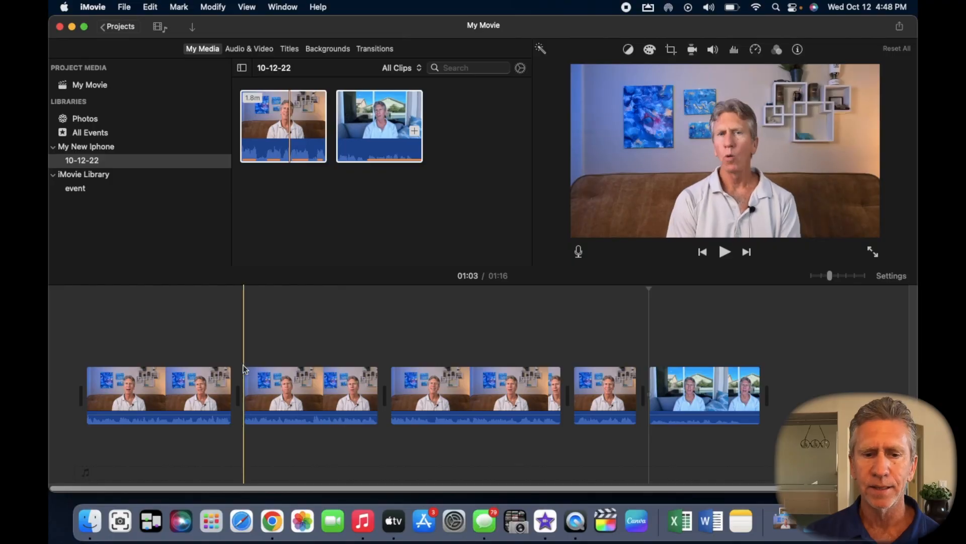
left_click(264, 370)
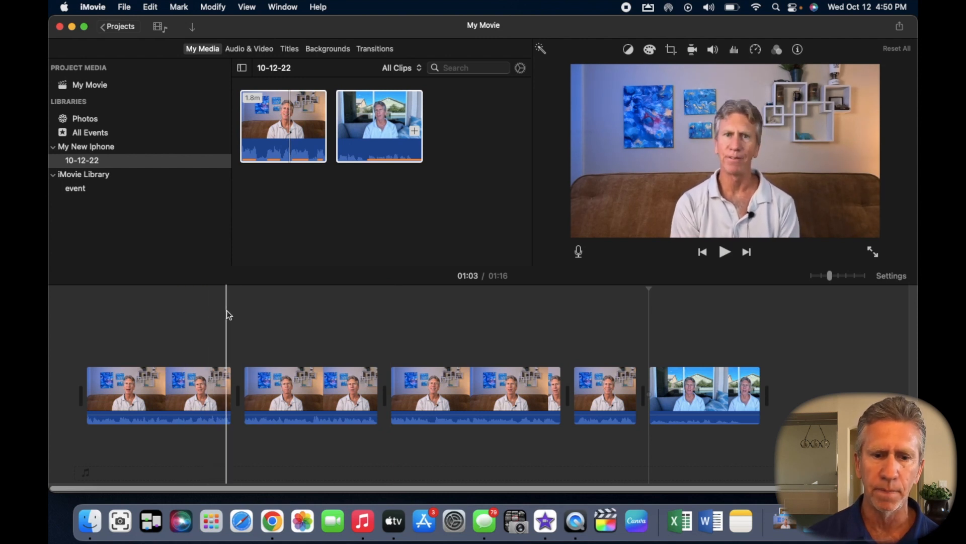
left_click(204, 322)
key("space")
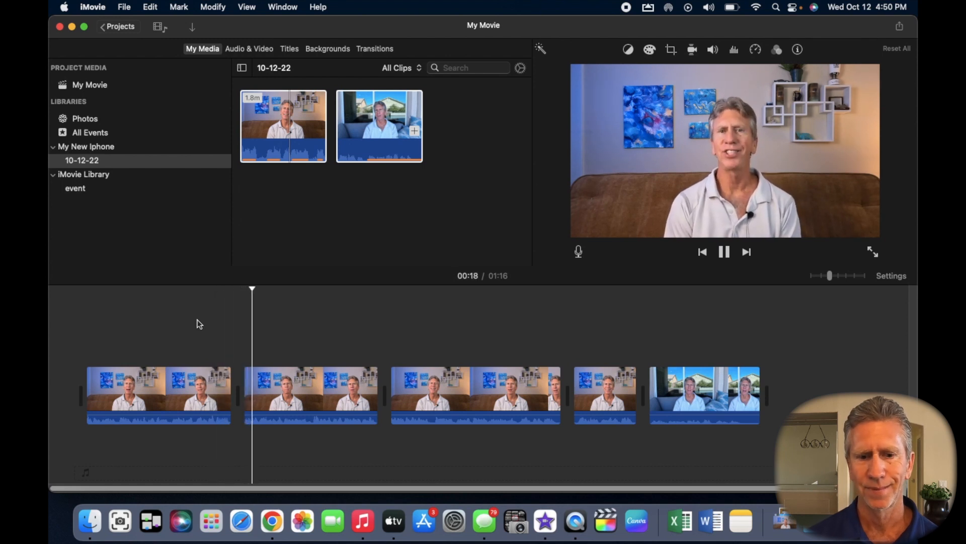
key("space")
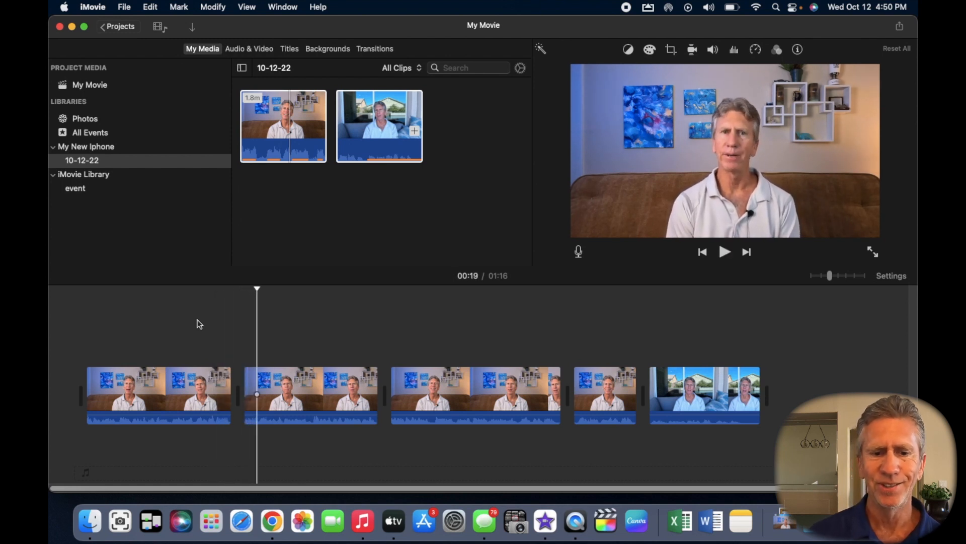
left_click(227, 341)
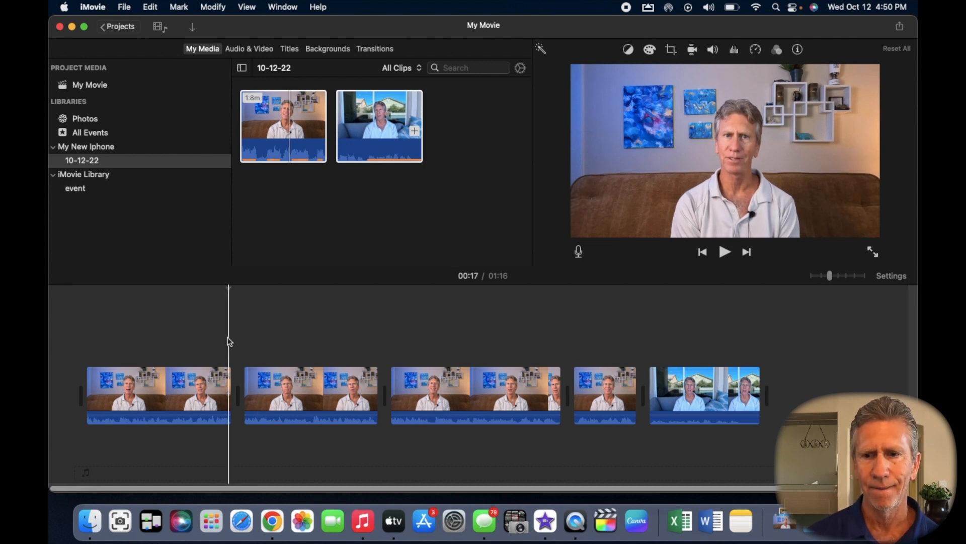
Compare the framing before and after the first cut, viewing the second clip at 00:21 and the first at 00:16.
key("space")
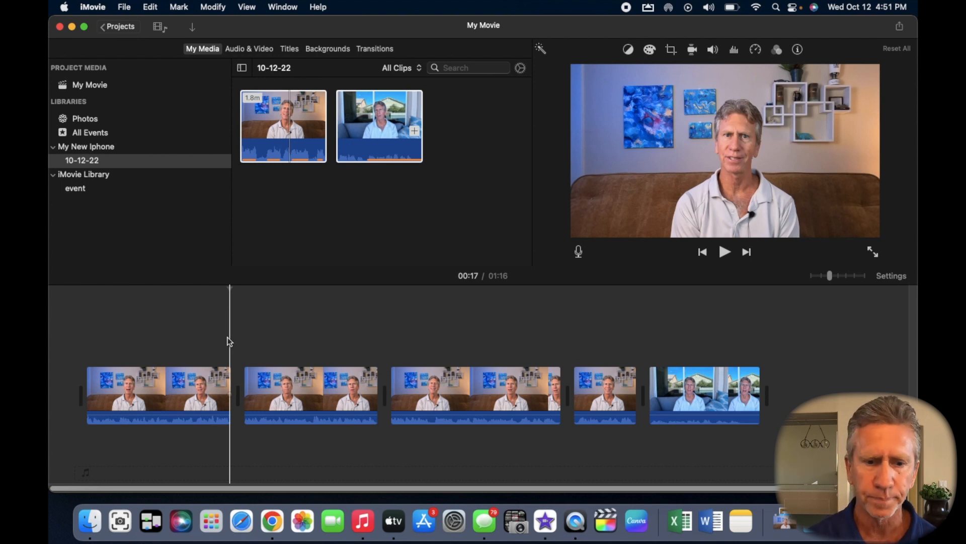
left_click(276, 394)
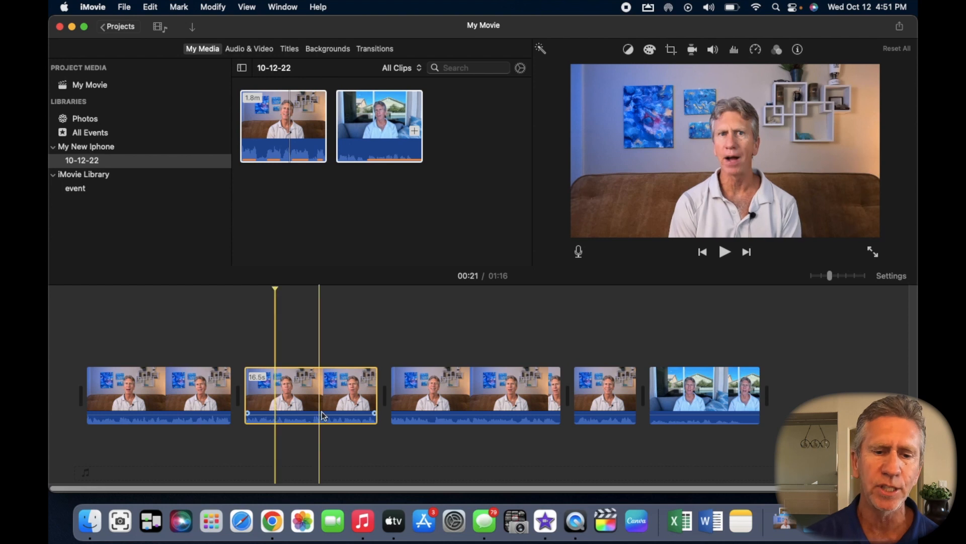
left_click(215, 328)
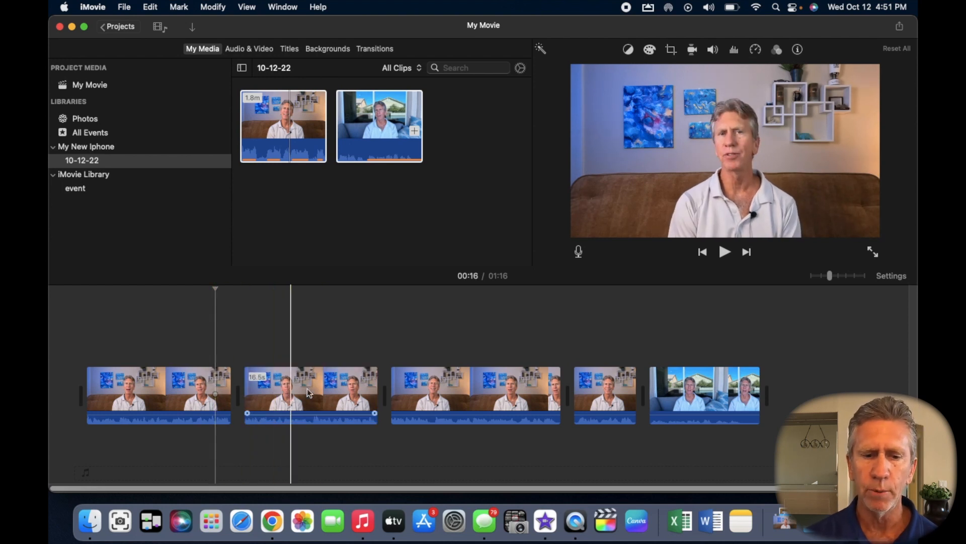
left_click(208, 385)
Crop the second timeline clip slightly tighter with Crop to Fill, keep the crop frame centred, and apply it.
left_click(294, 391)
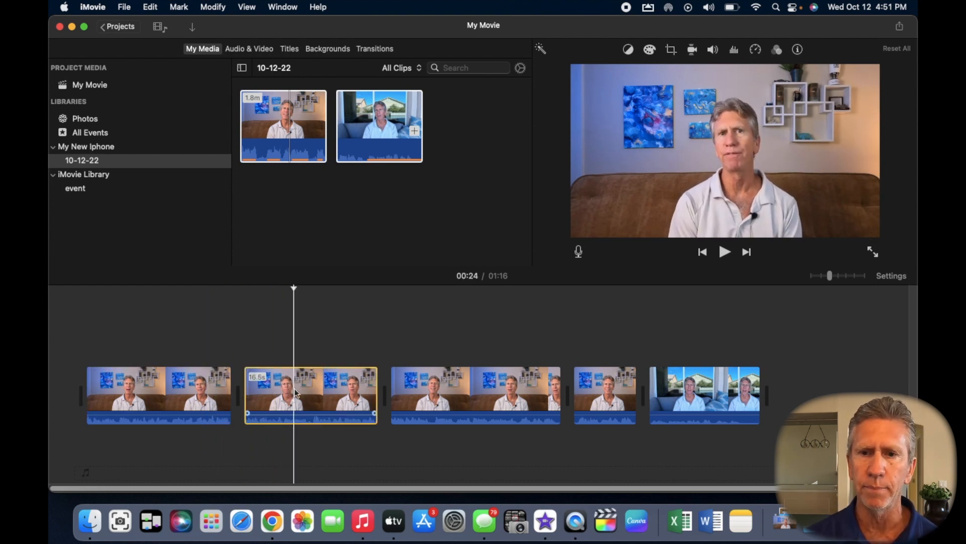
left_click(672, 53)
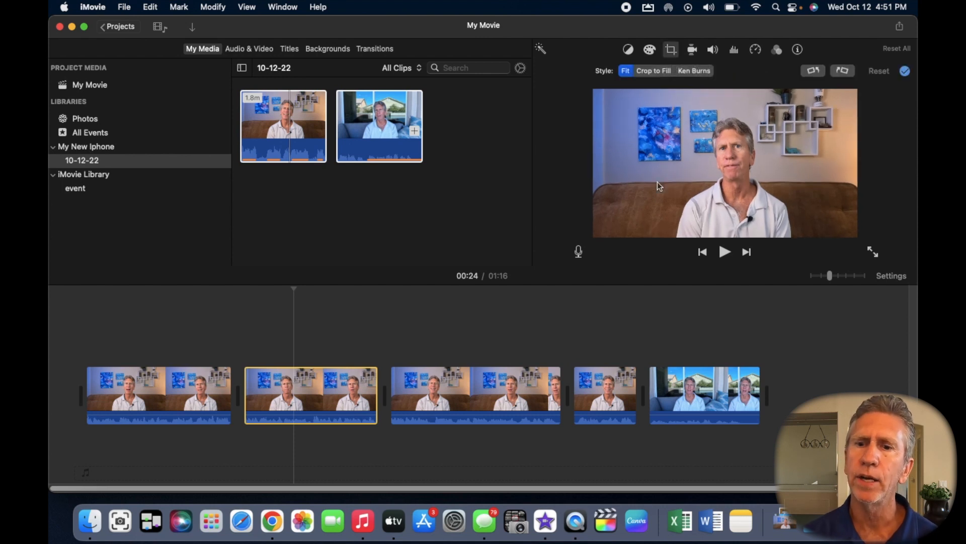
left_click(654, 71)
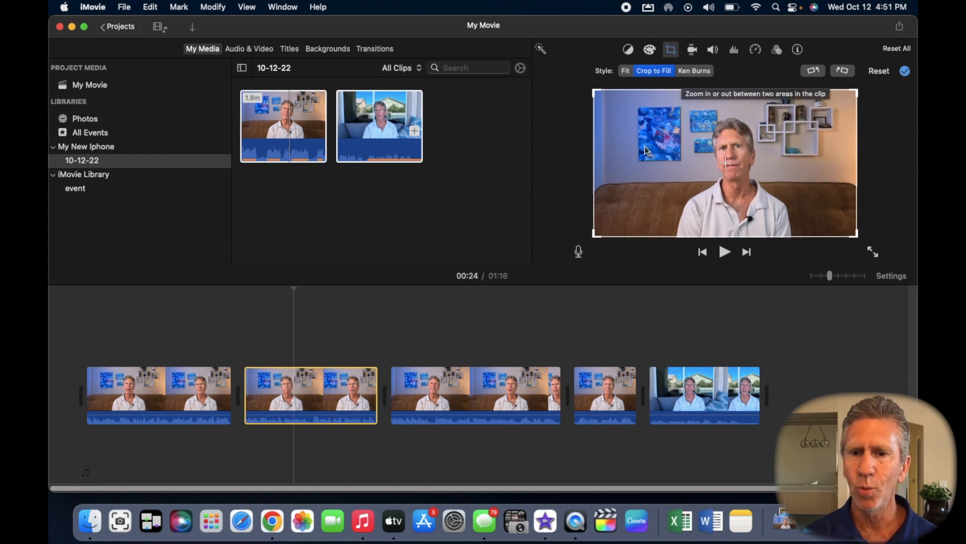
left_click_drag(596, 234, 612, 227)
left_click_drag(749, 181, 743, 191)
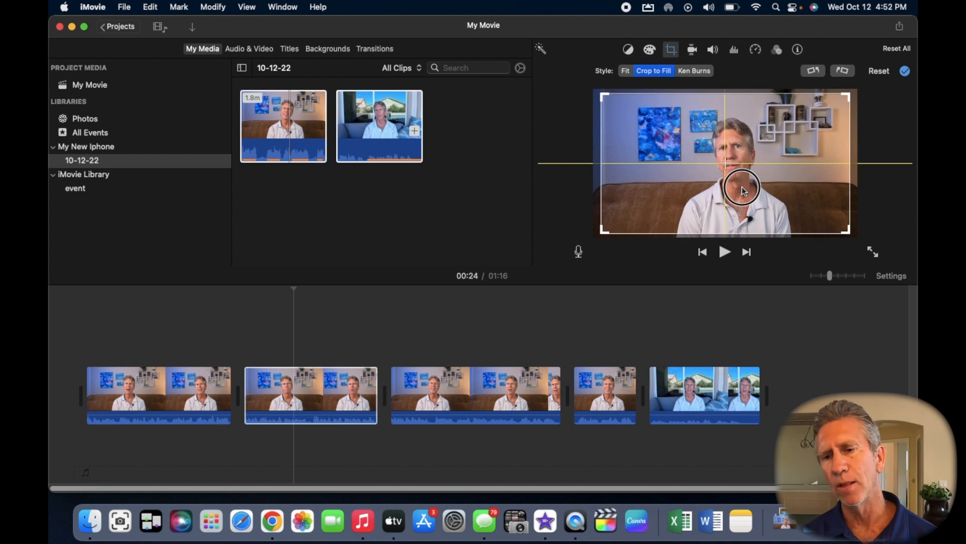
left_click_drag(742, 187, 740, 184)
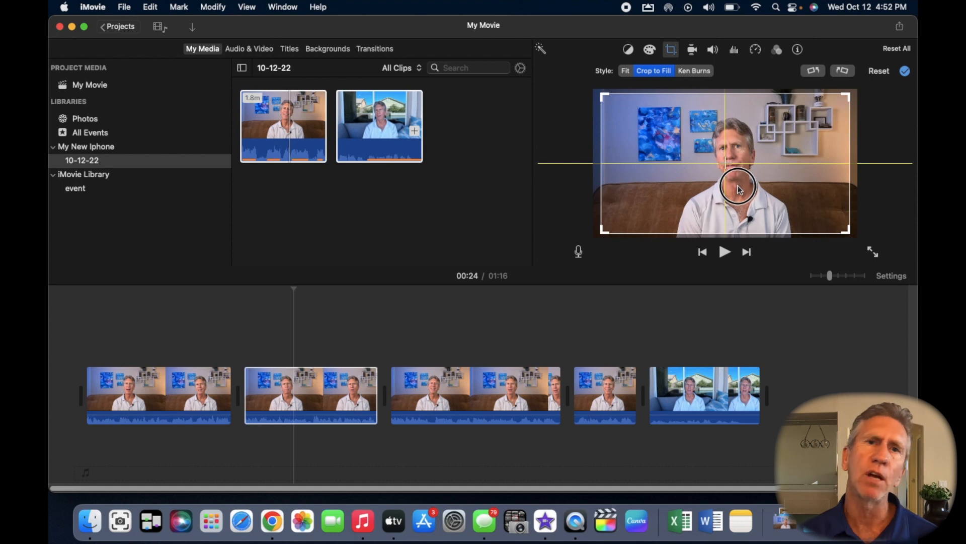
left_click_drag(738, 185, 738, 185)
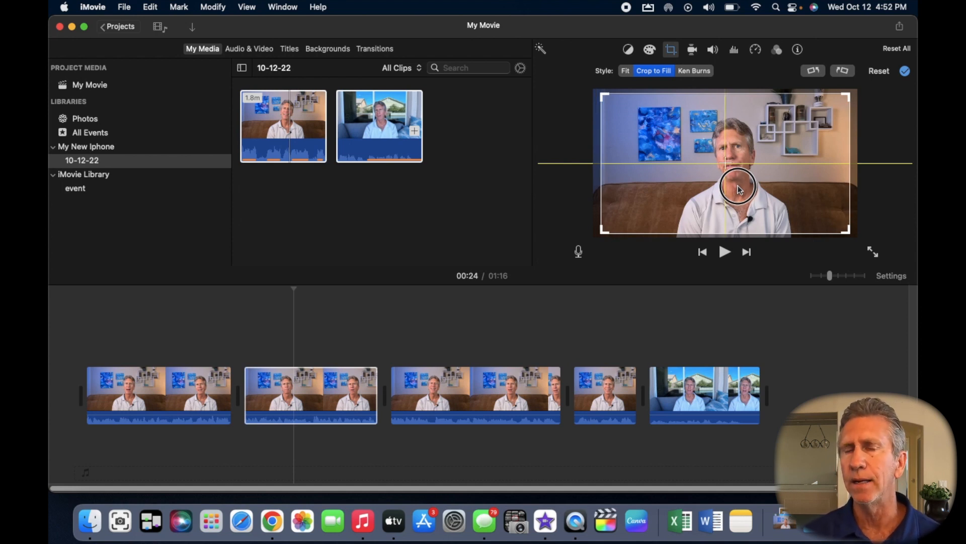
left_click_drag(738, 185, 738, 185)
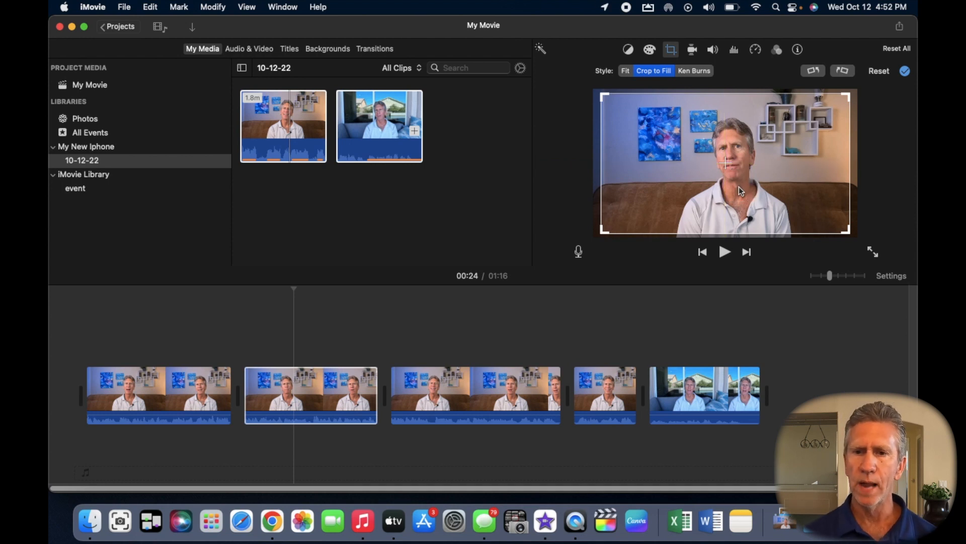
left_click(906, 71)
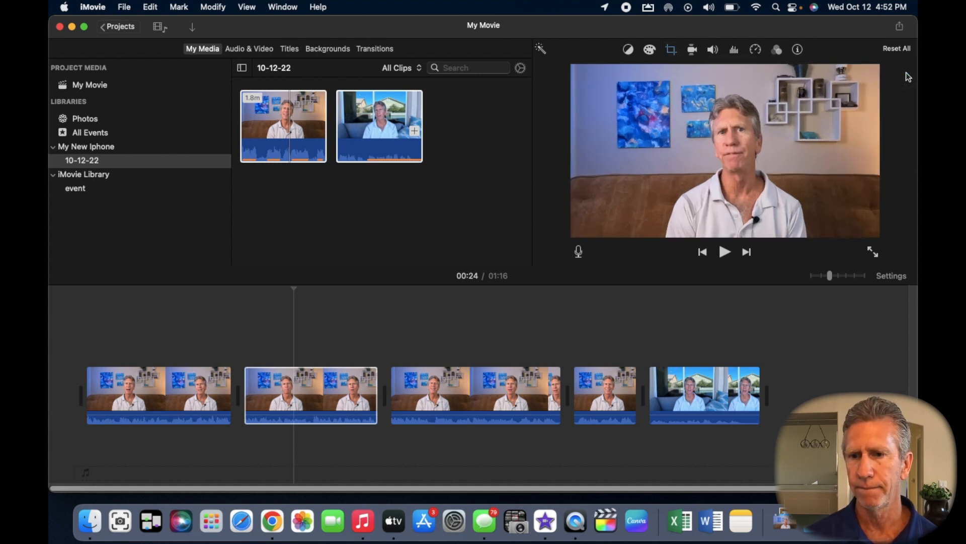
Play from 00:13 across the first cut to check the crop, and replay it up to 00:22.
left_click(296, 383)
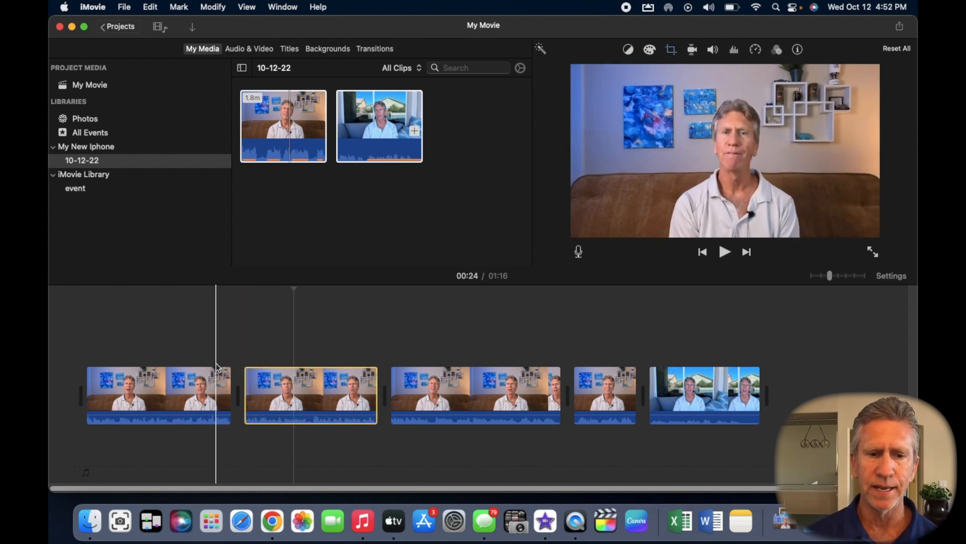
left_click(196, 366)
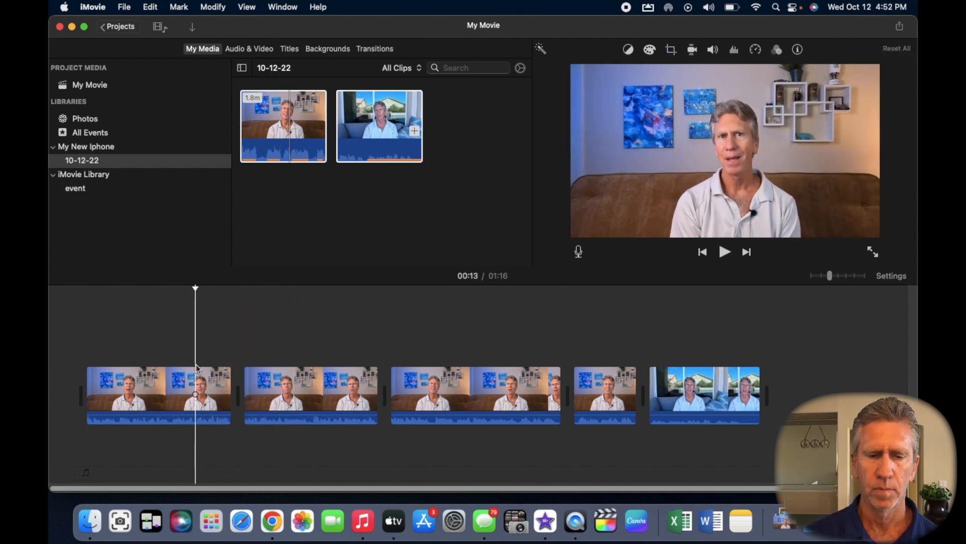
key("space")
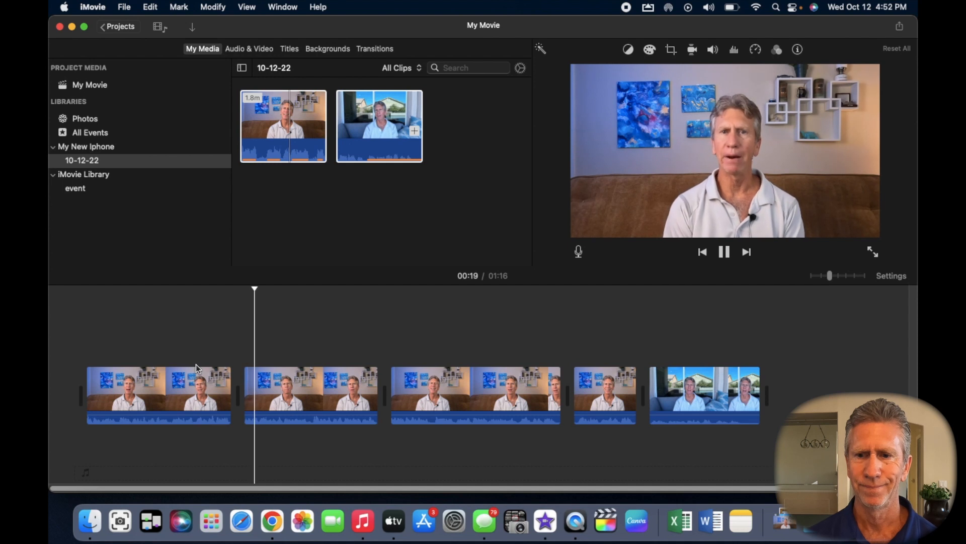
key("space")
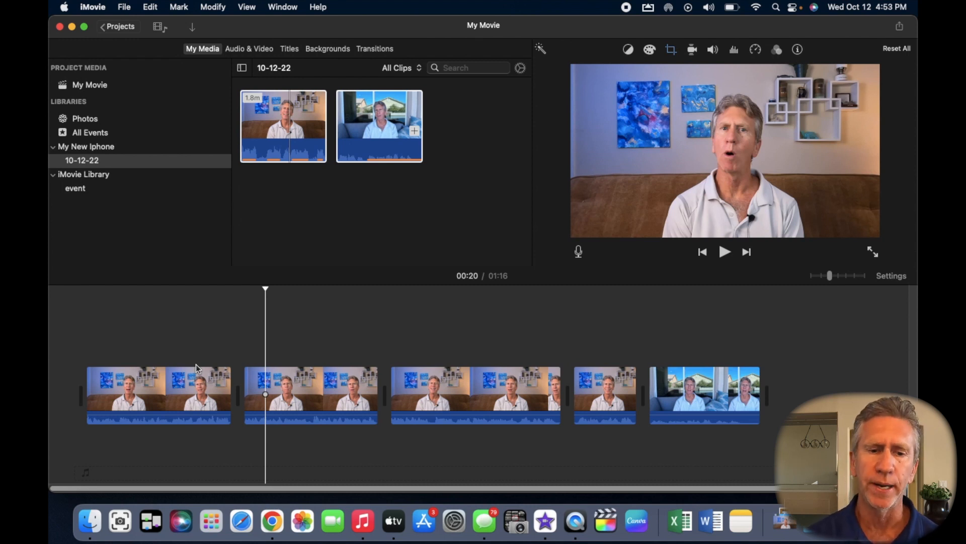
left_click(210, 345)
key("space")
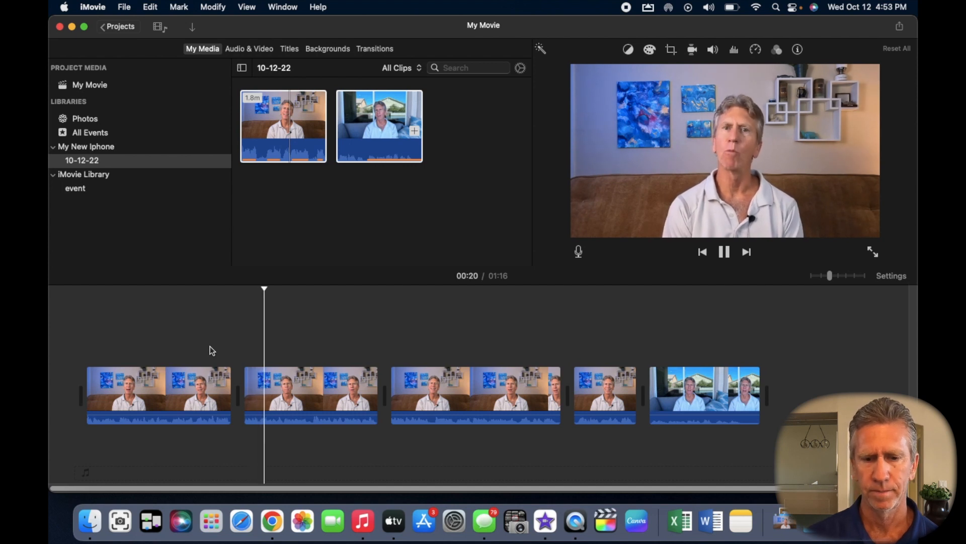
key("space")
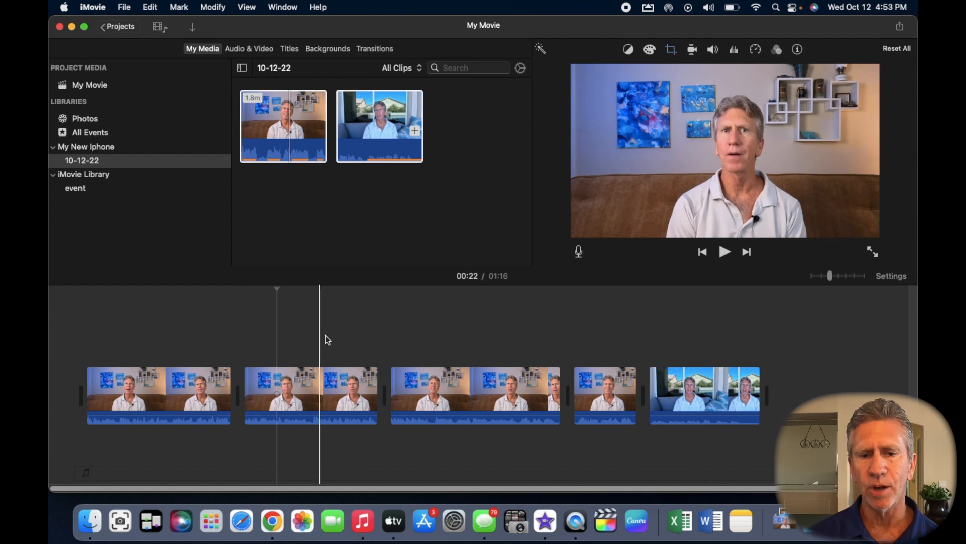
Play from 00:32 across the cut between the second and third clips, and stop at 00:36.
left_click(373, 343)
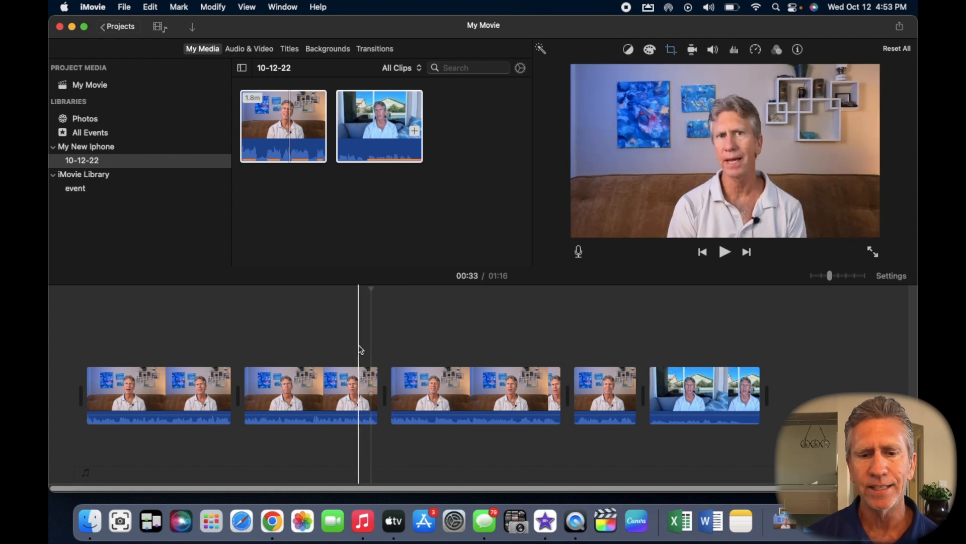
left_click(362, 343)
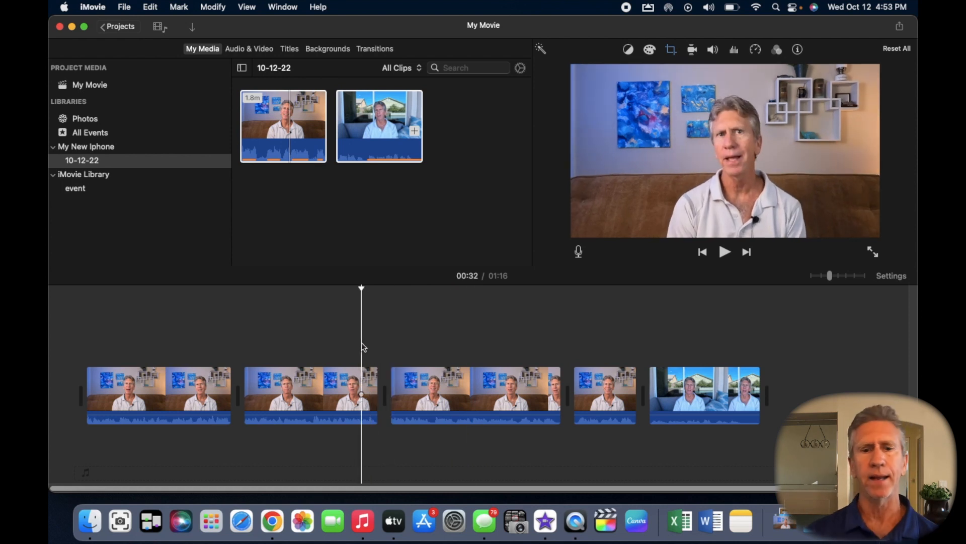
key("space")
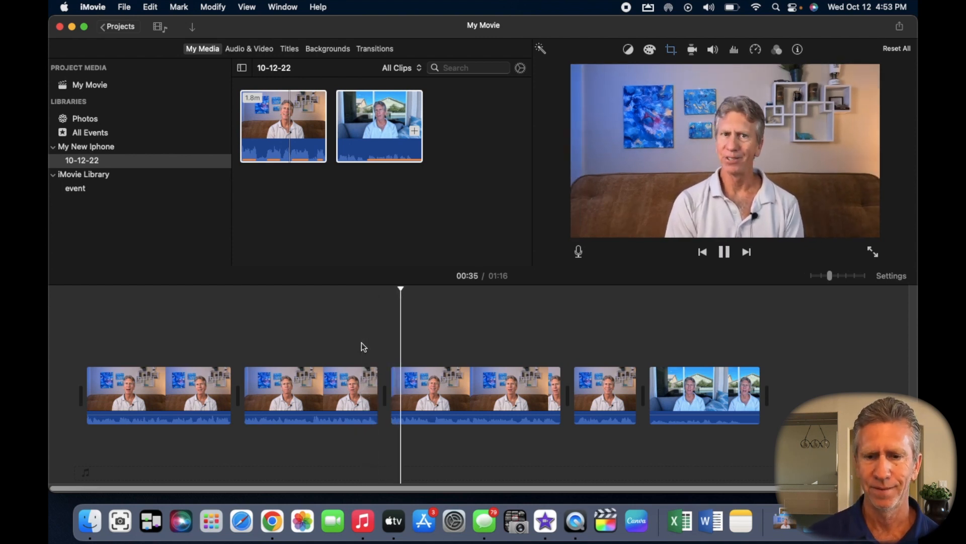
key("space")
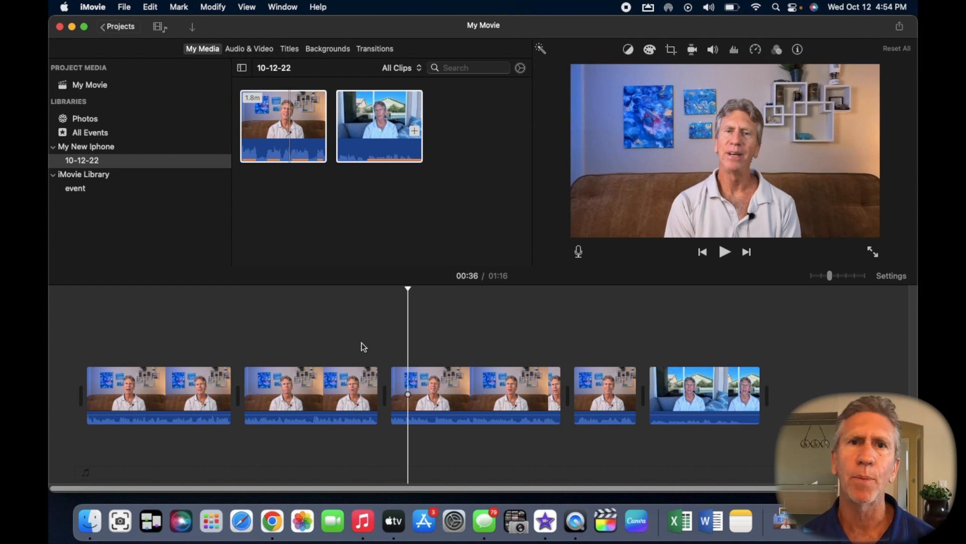
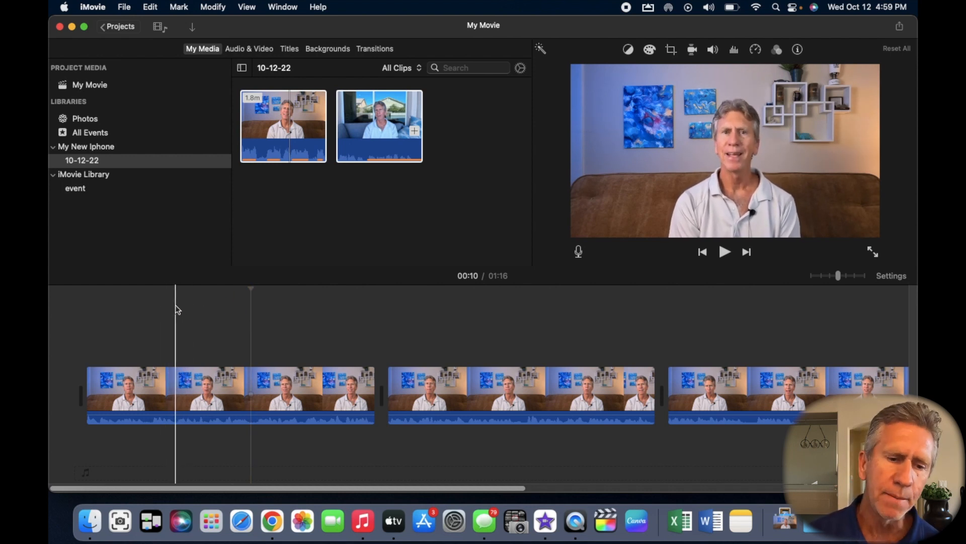
Place 3-iphone.JPG from the Imovie Sample Media folder in Finder above the first timeline clip, starting at about 00:05.
left_click(176, 304)
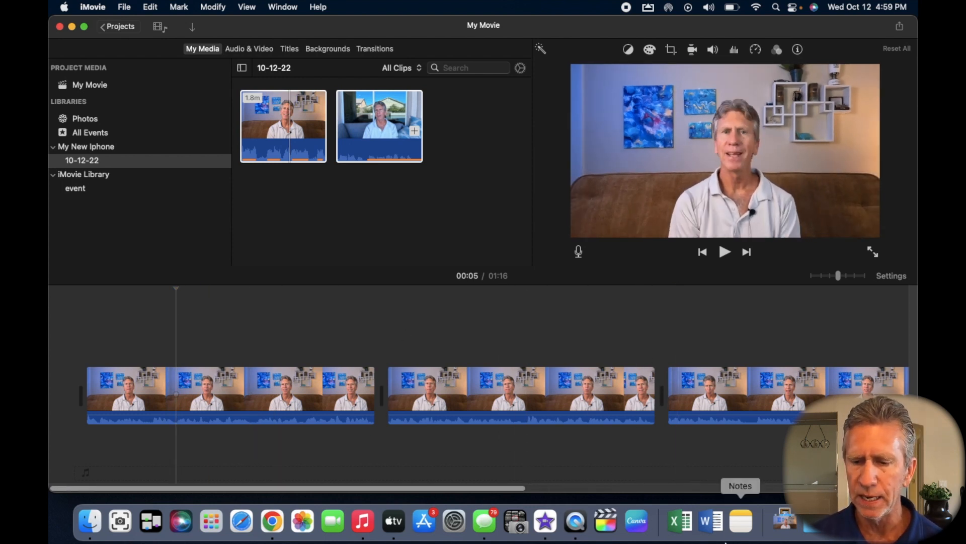
left_click(812, 524)
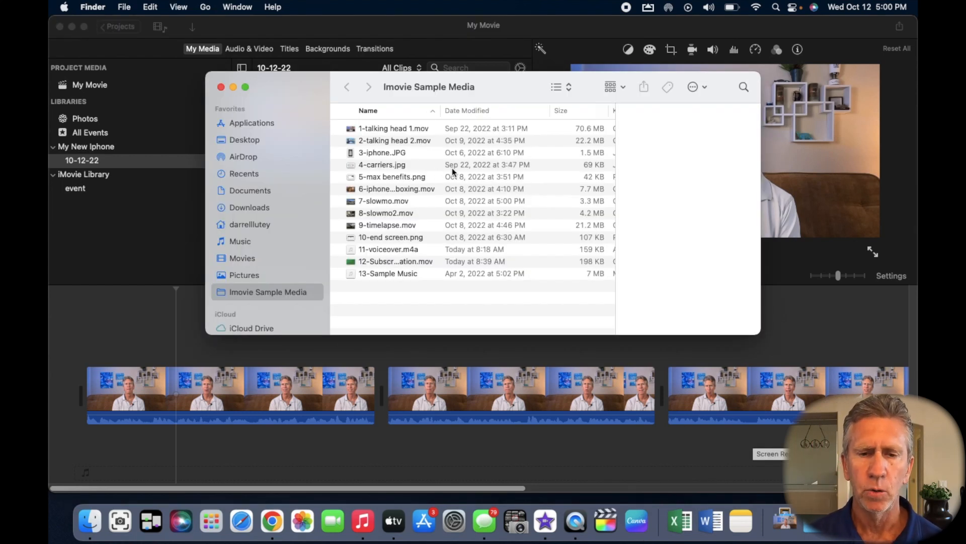
left_click(395, 153)
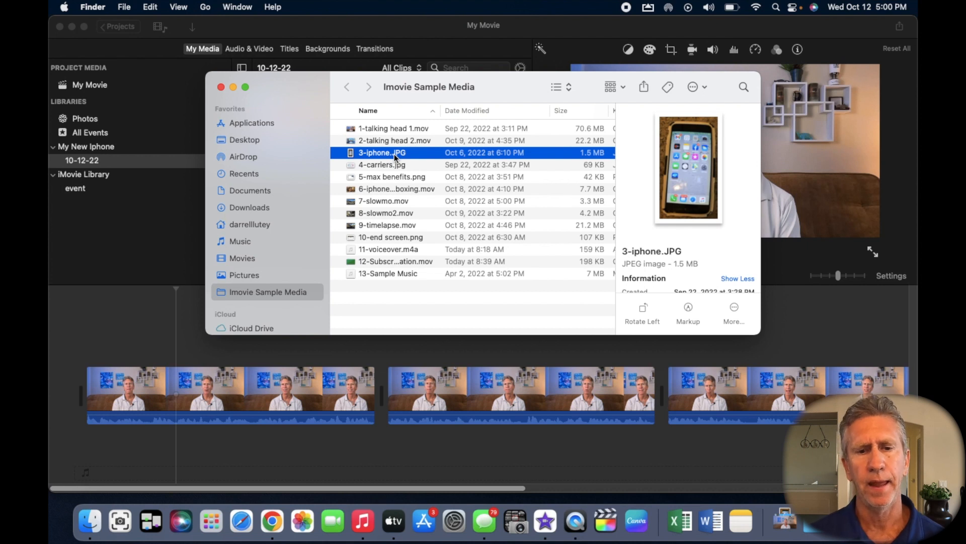
left_click_drag(307, 88, 512, 59)
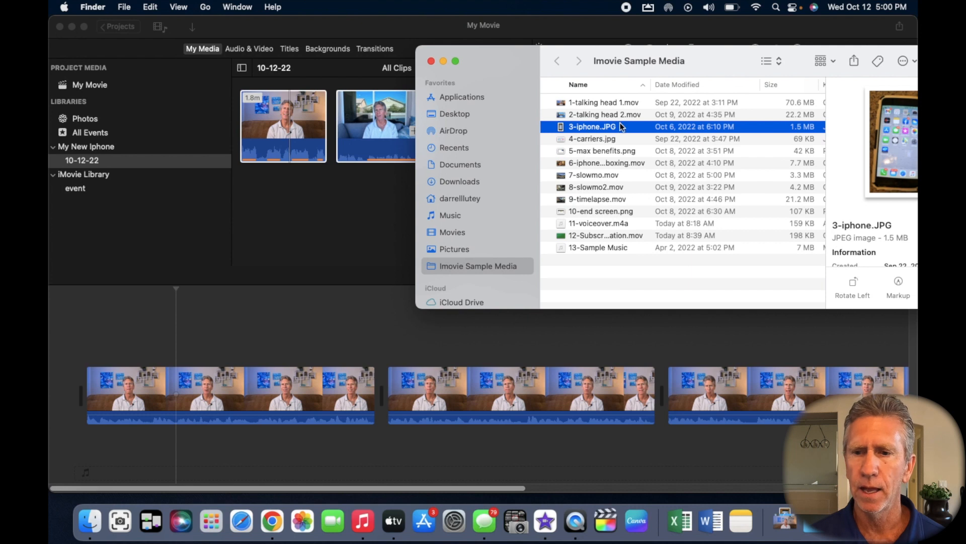
left_click_drag(596, 128, 177, 336)
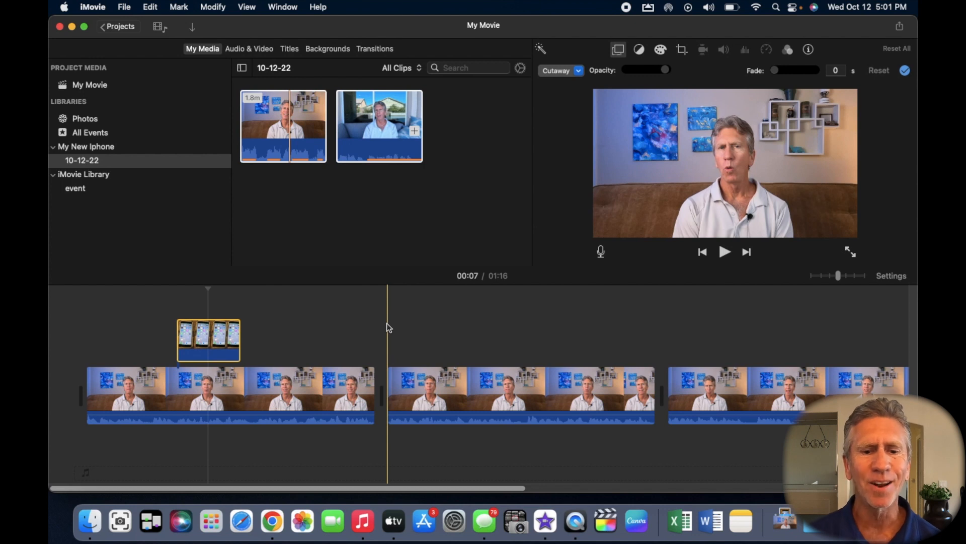
Shift the iPhone photo slightly earlier above the first clip and place the playhead at 00:04.
left_click(350, 329)
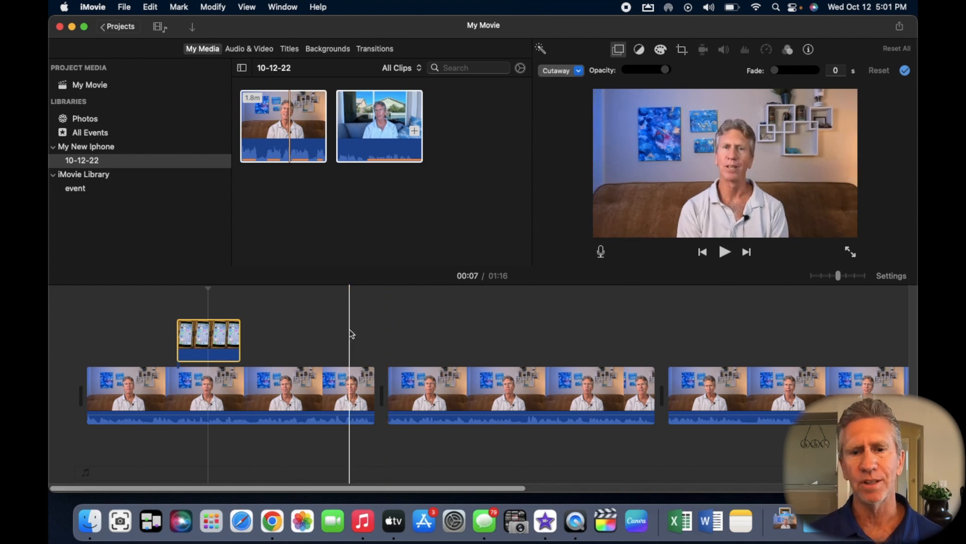
left_click(465, 323)
left_click(446, 324)
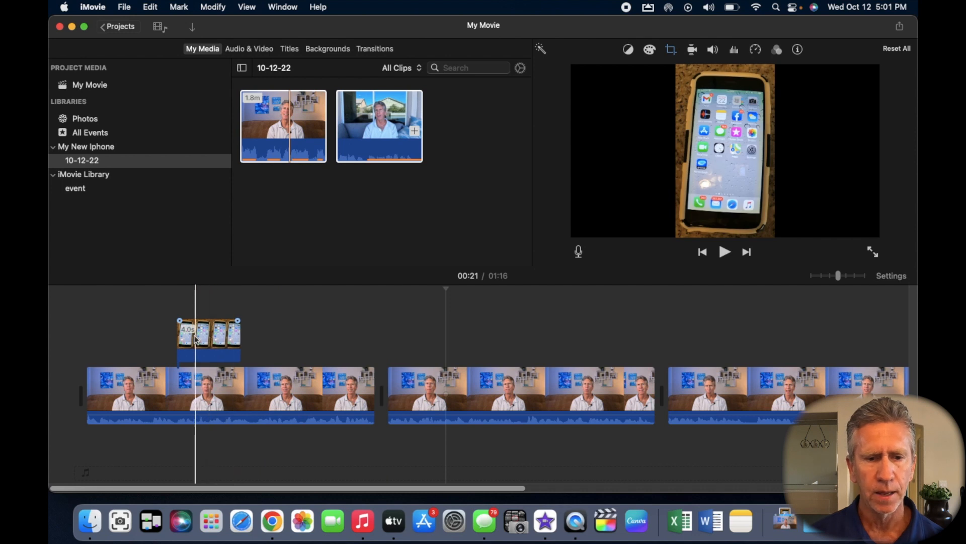
mouse_move(197, 340)
left_mouse_down()
mouse_move(425, 344)
mouse_move(184, 339)
mouse_move(196, 340)
left_mouse_up()
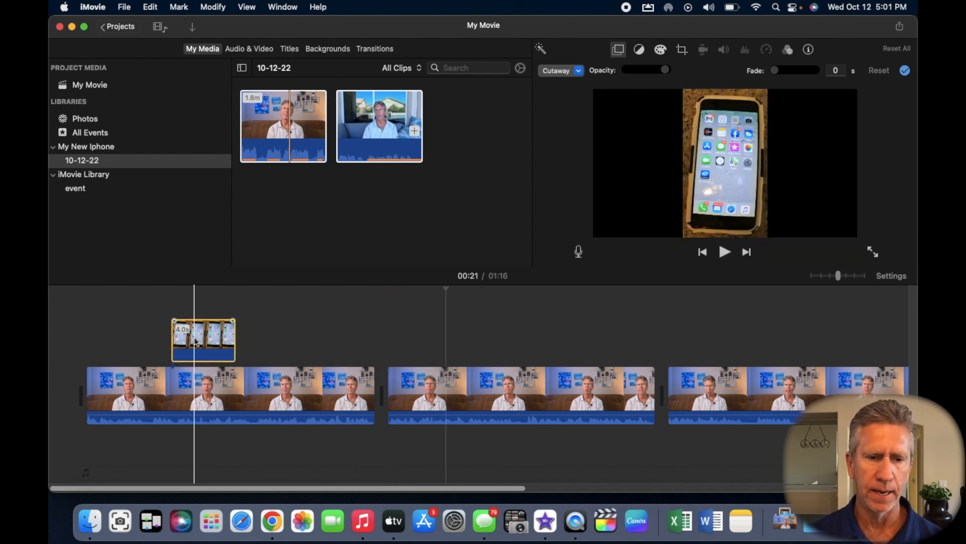
left_click(159, 334)
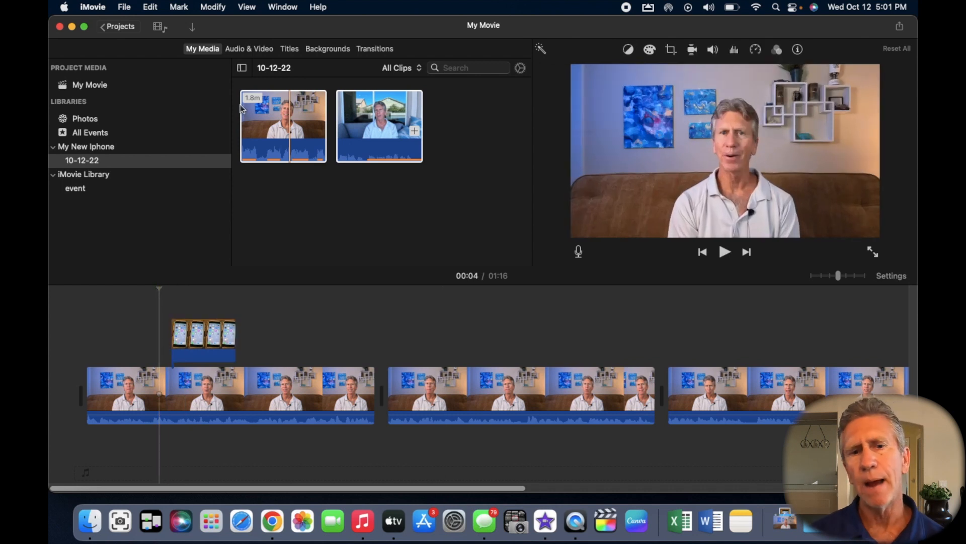
Check the timeline's Snapping setting, and move the iPhone photo along the first clip until it starts at the 00:05 playhead.
left_click(247, 7)
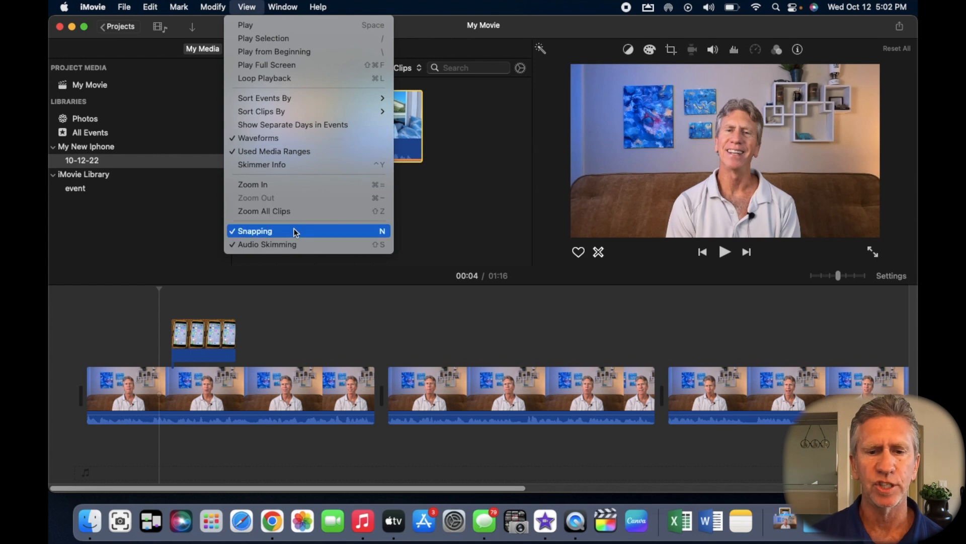
left_click(264, 231)
left_click(283, 315)
left_click_drag(199, 337, 324, 338)
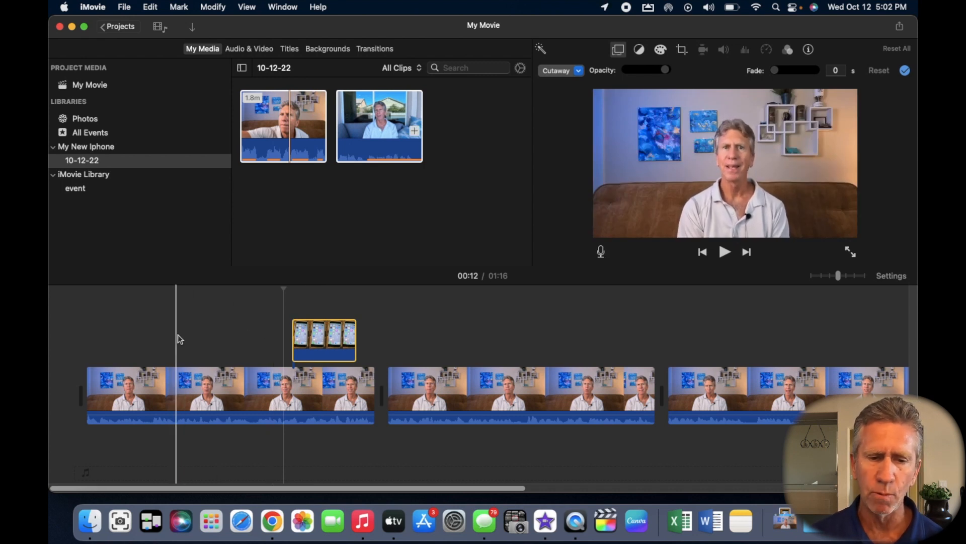
key("space")
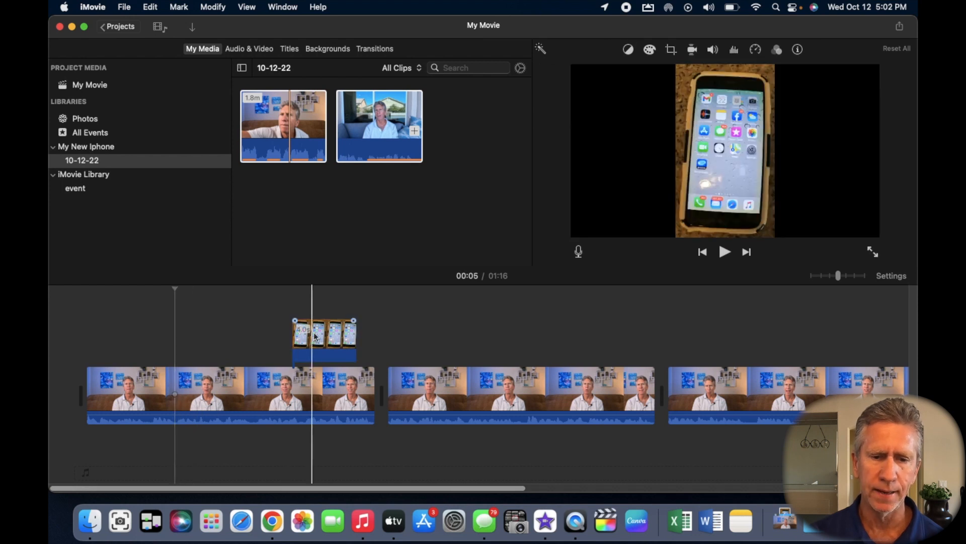
left_click_drag(314, 340, 219, 345)
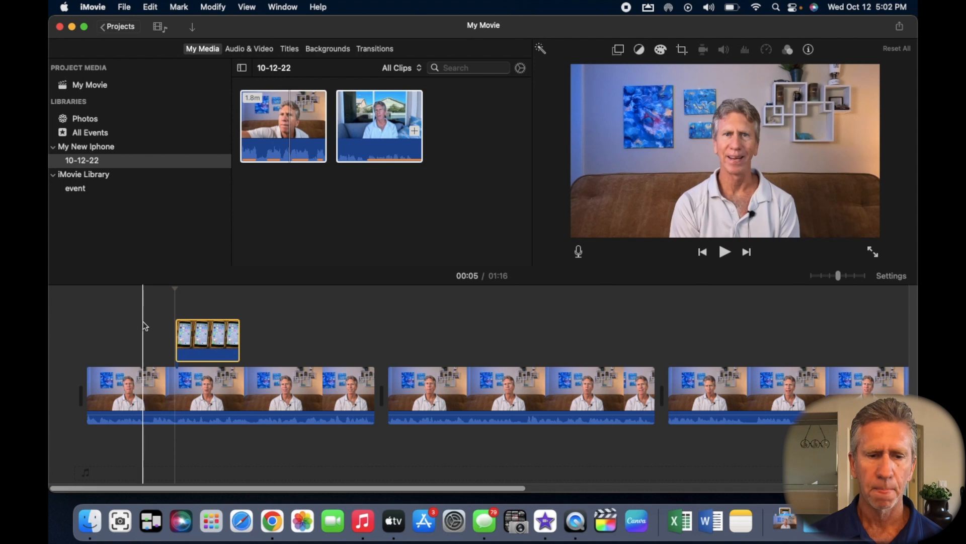
Play the timeline twice from about 00:04 across the iPhone photo above the first clip to review the cutaway.
left_click(143, 322)
key("space")
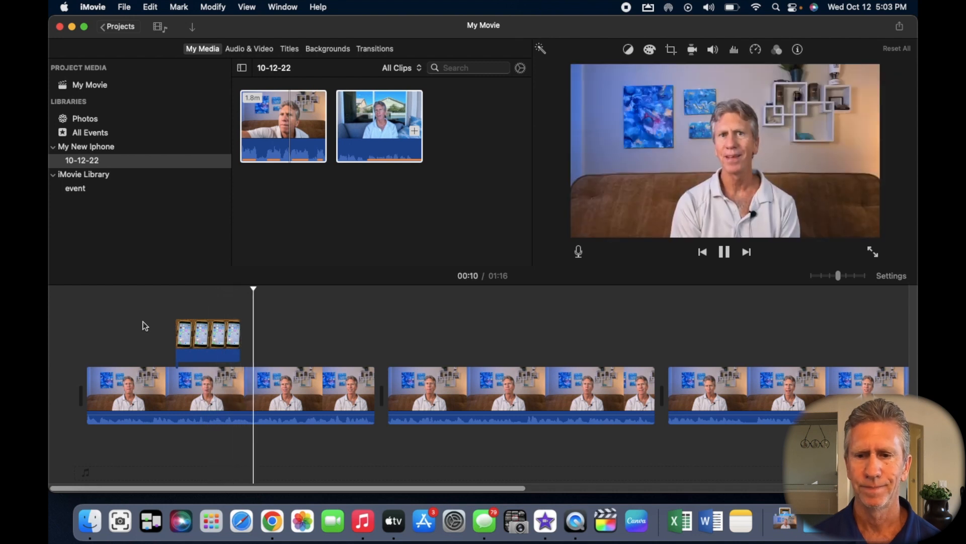
key("space")
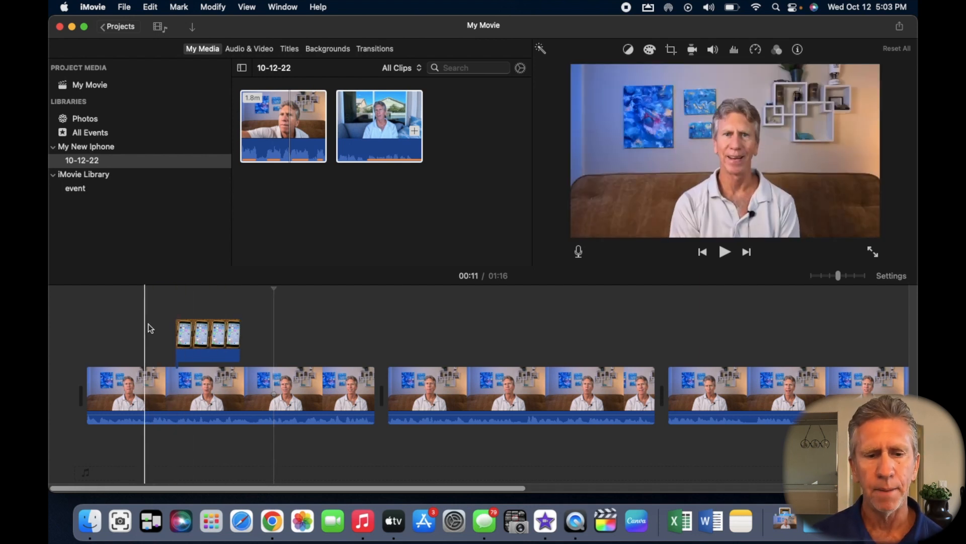
key("space")
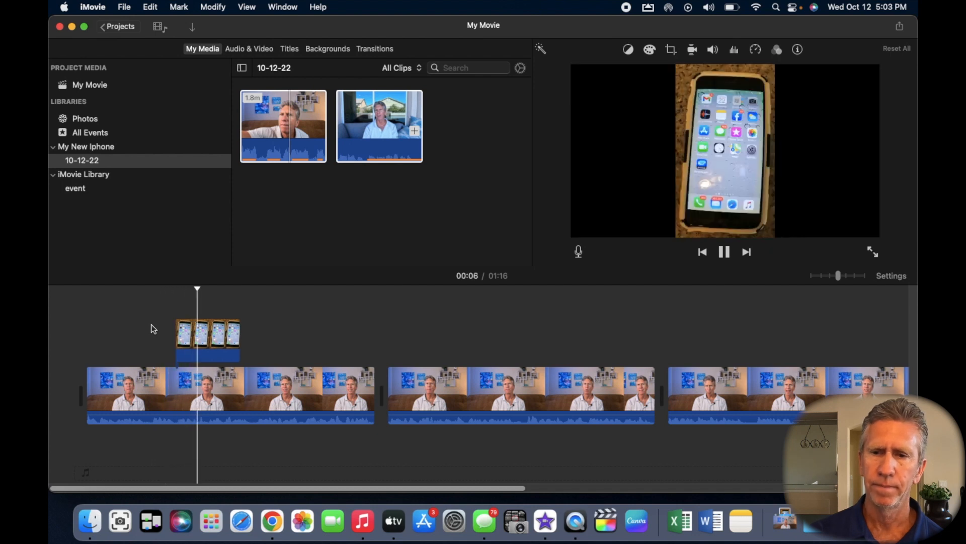
key("space")
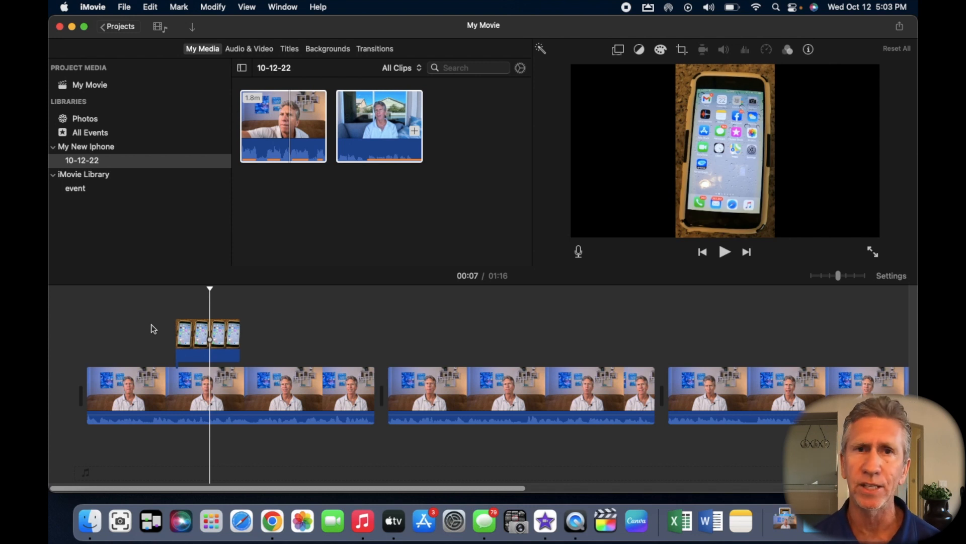
Change the iPhone photo's overlay to Picture in Picture, and enlarge and move it beside the speaker over the wall paintings.
left_click(271, 343)
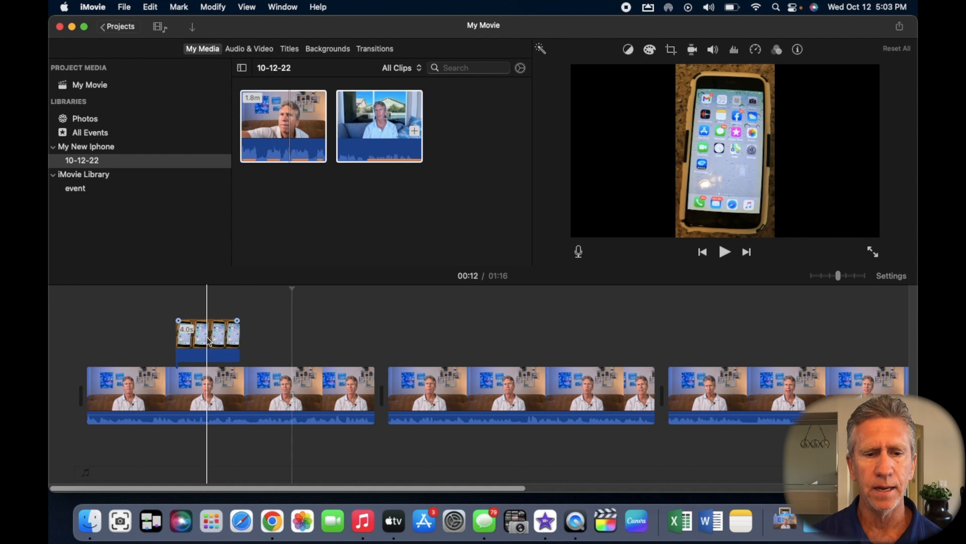
left_click(210, 341)
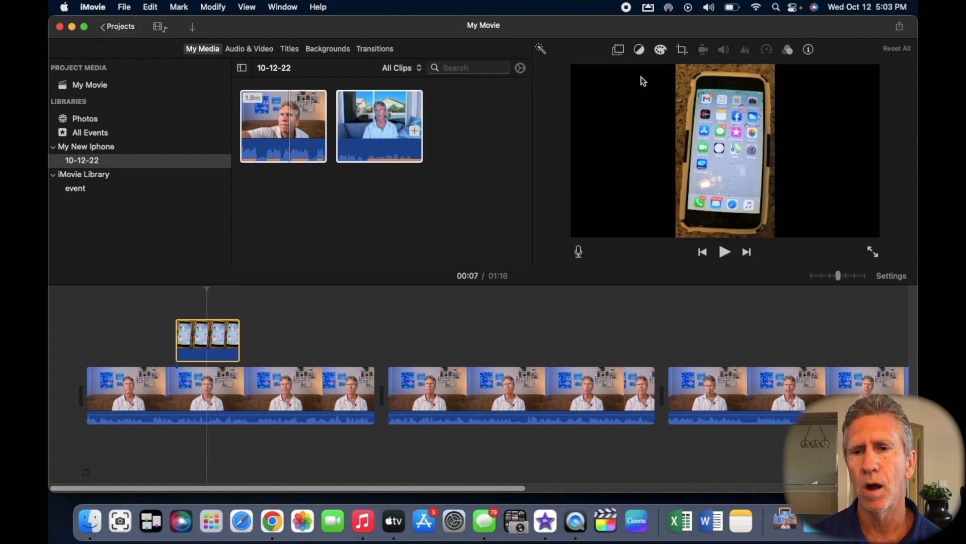
left_click(619, 51)
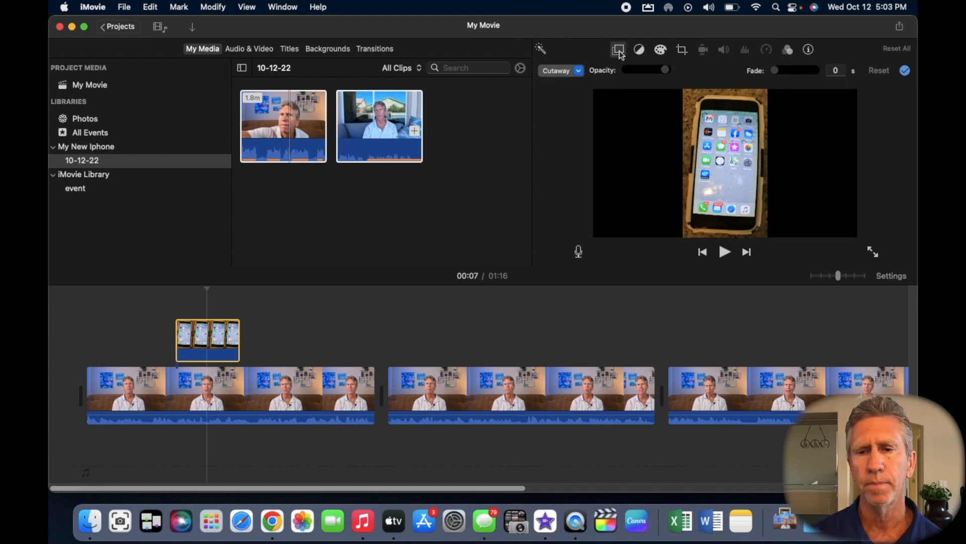
left_click(579, 71)
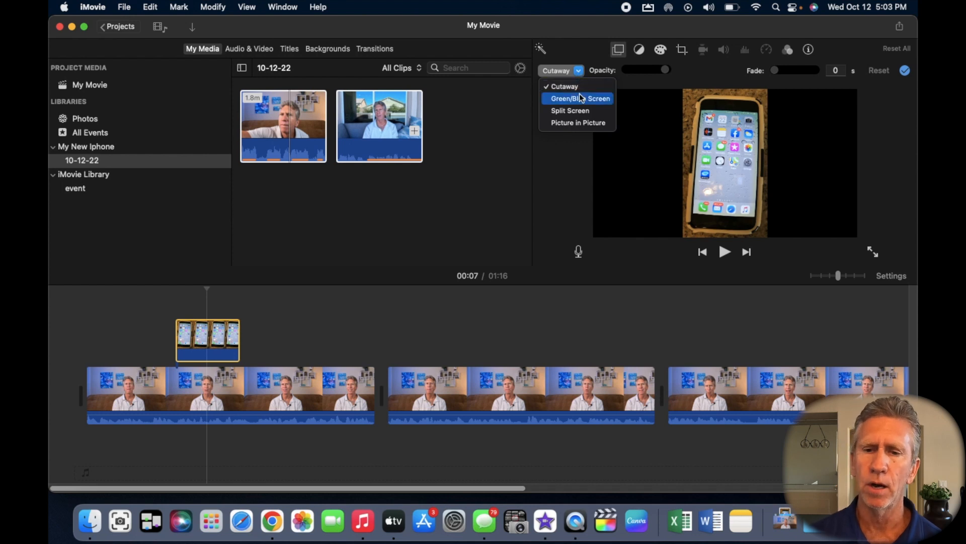
left_click(581, 119)
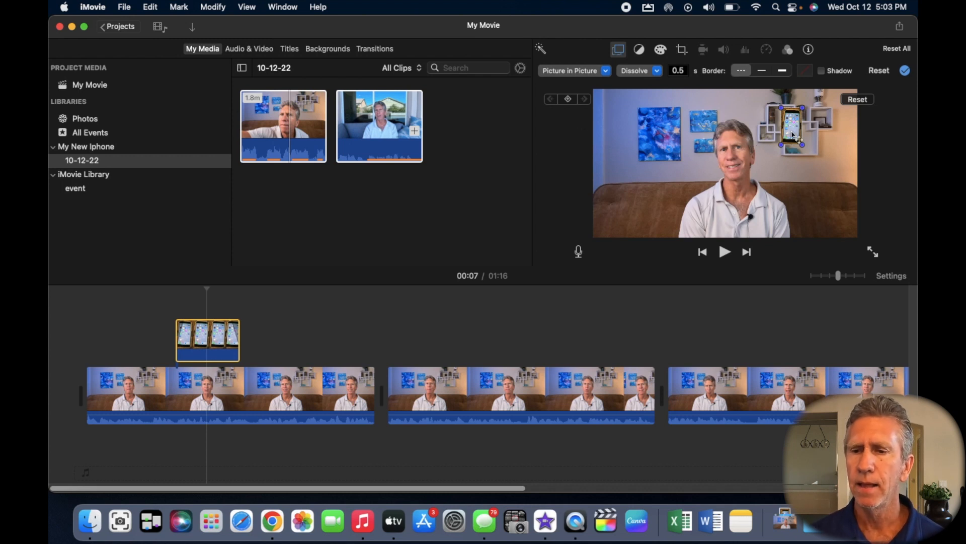
left_click_drag(791, 128, 671, 152)
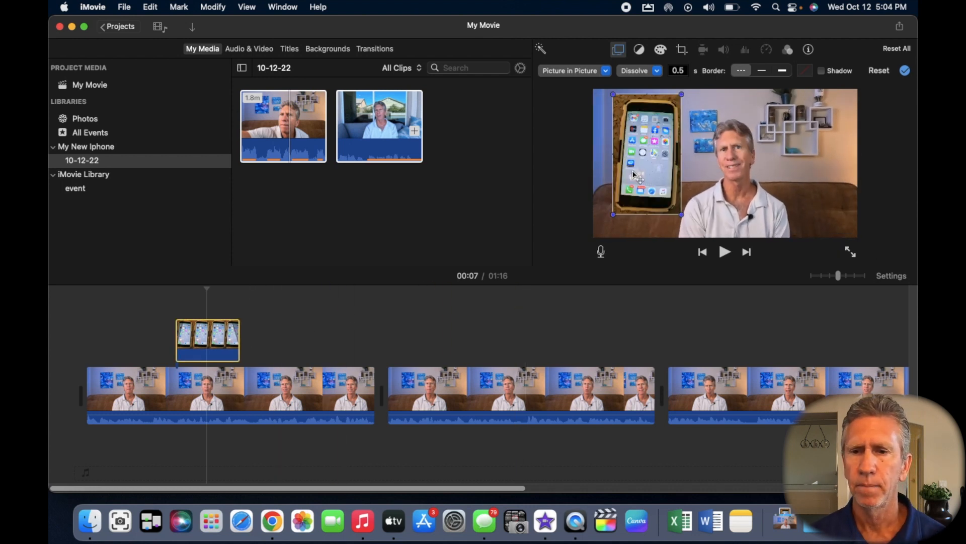
Play across the picture-in-picture iPhone photo and examine its Dissolve transition and 0.5 s duration.
left_click(159, 310)
key("space")
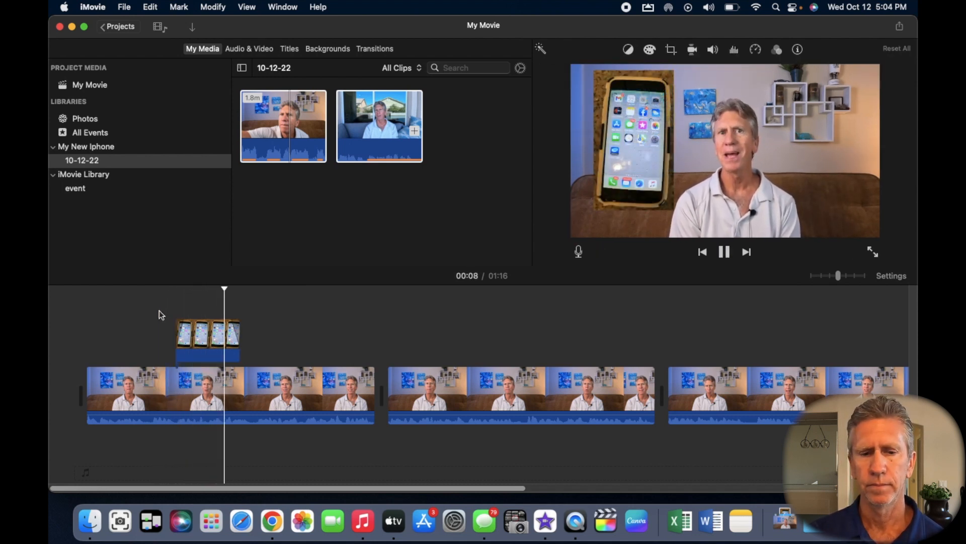
key("space")
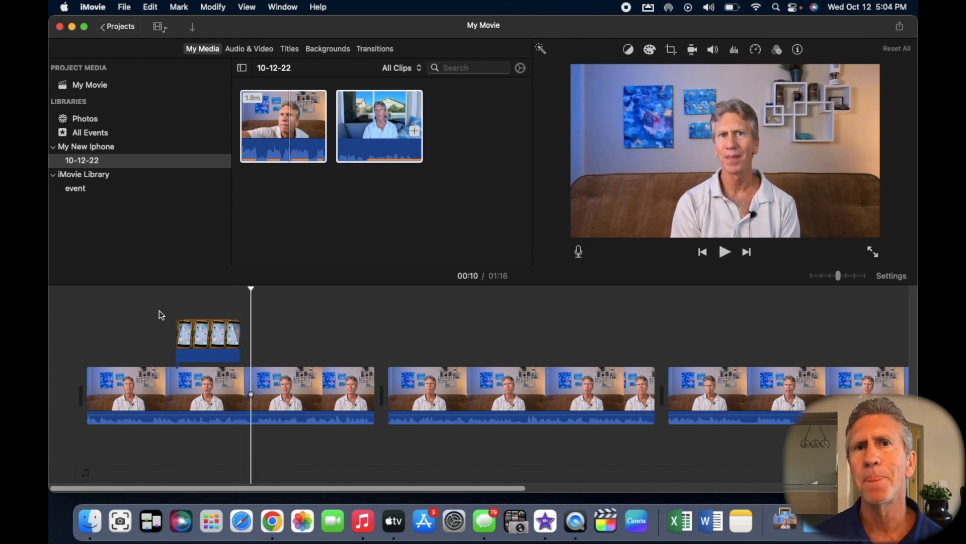
left_click(213, 345)
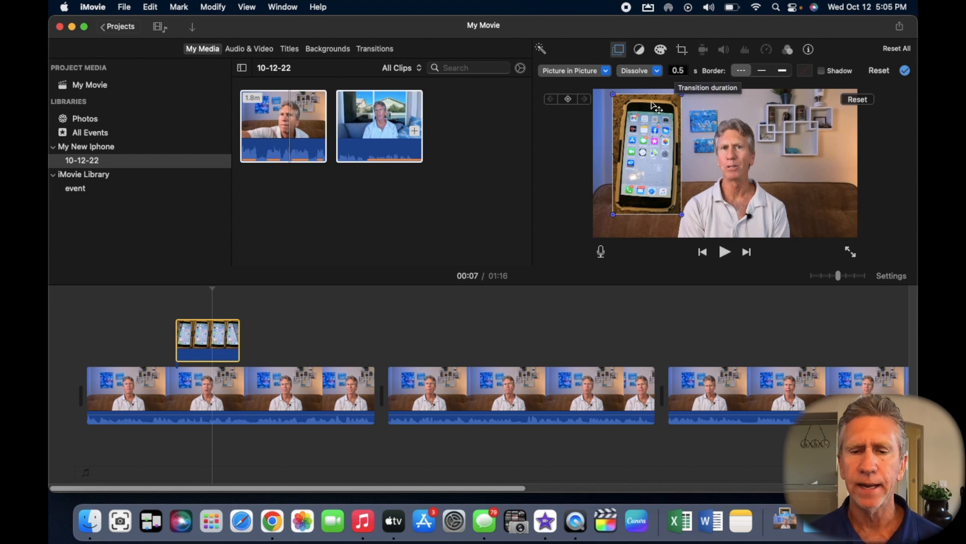
left_click(160, 300)
key("space")
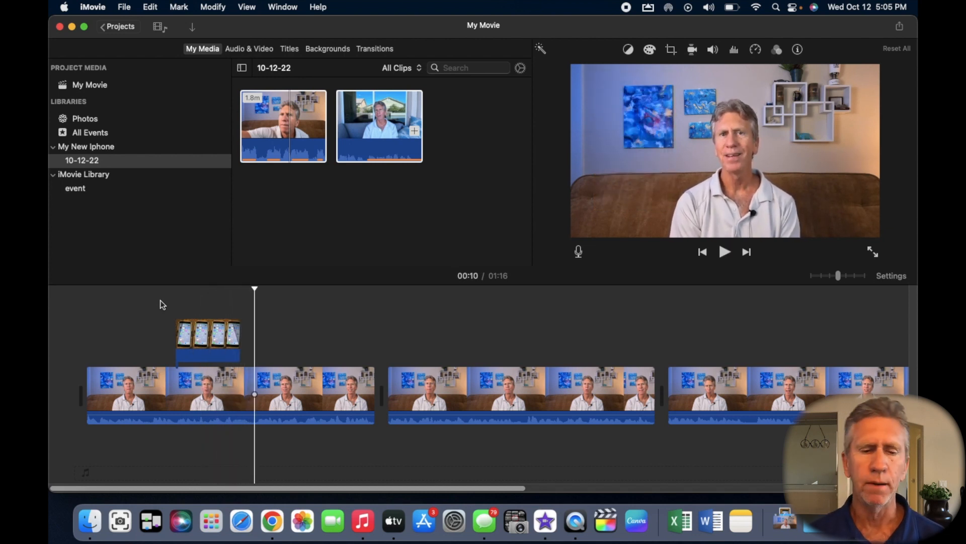
key("space")
Try the Zoom transition on the picture-in-picture iPhone photo and play the timeline across it.
left_click(195, 328)
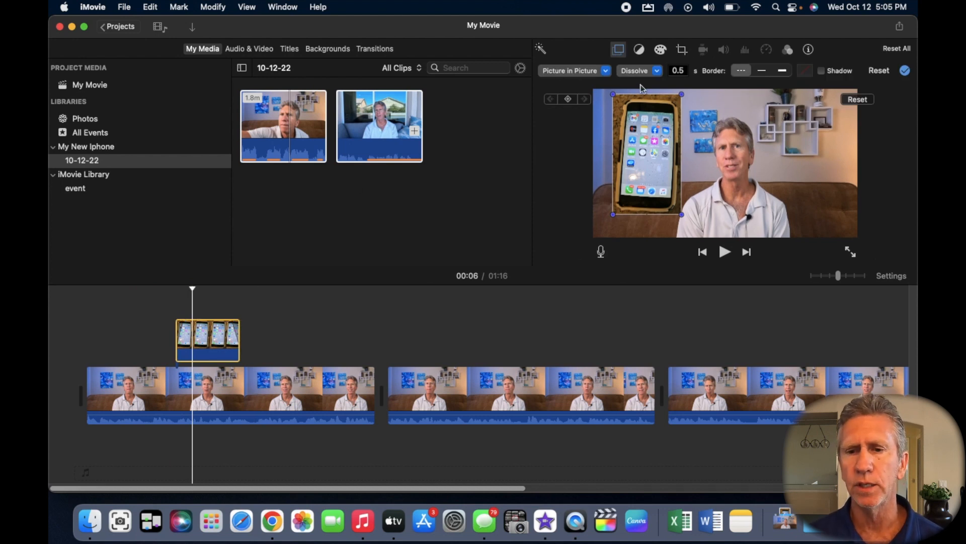
left_click(657, 70)
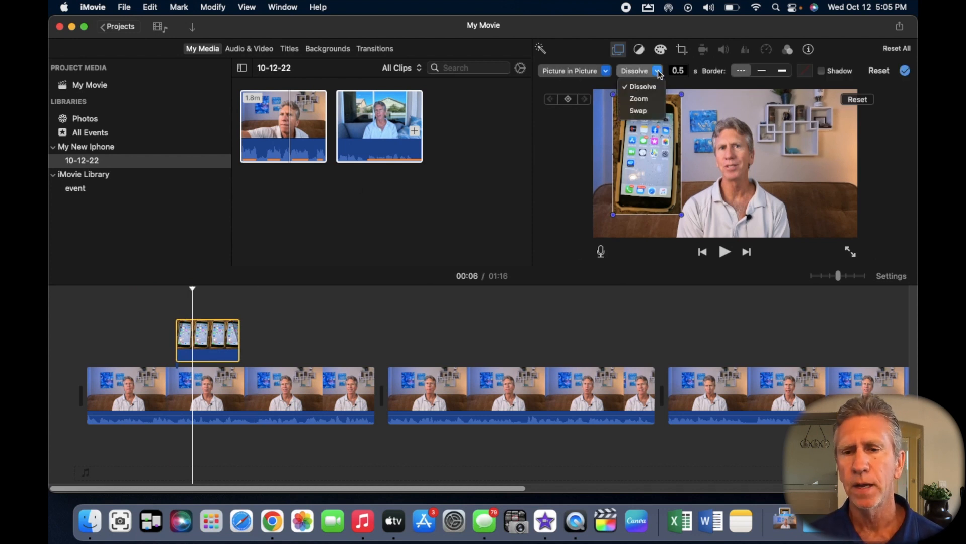
left_click(654, 98)
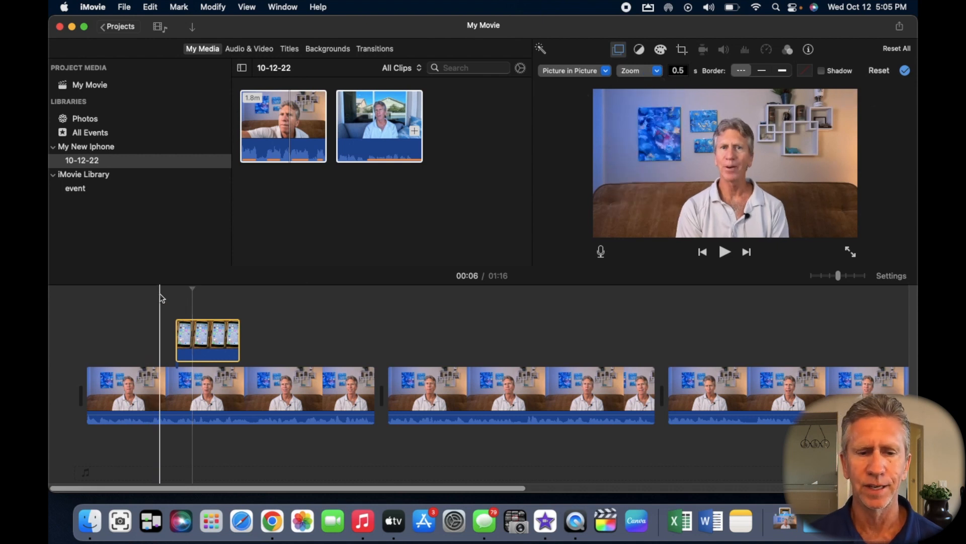
left_click(159, 294)
key("space")
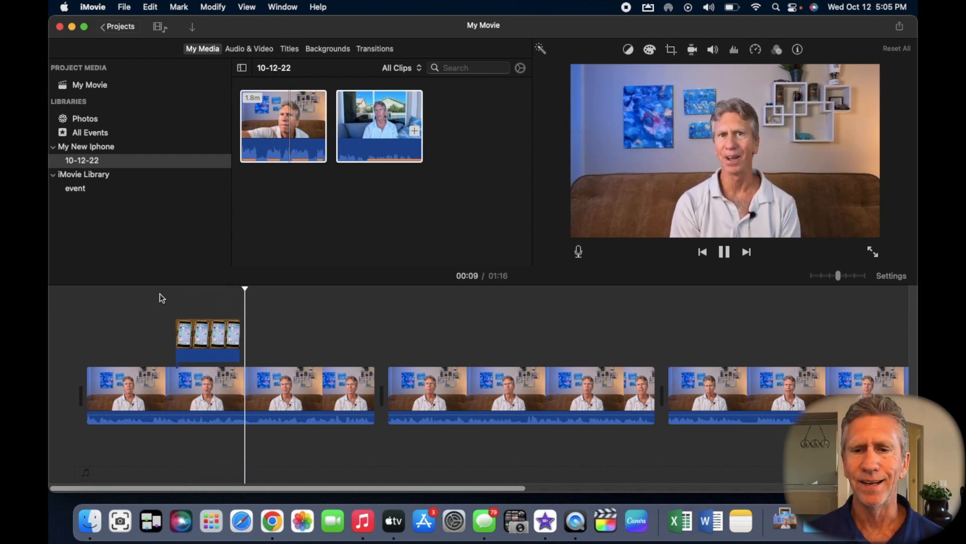
Switch the iPhone photo's picture-in-picture transition back to Dissolve.
left_click(197, 330)
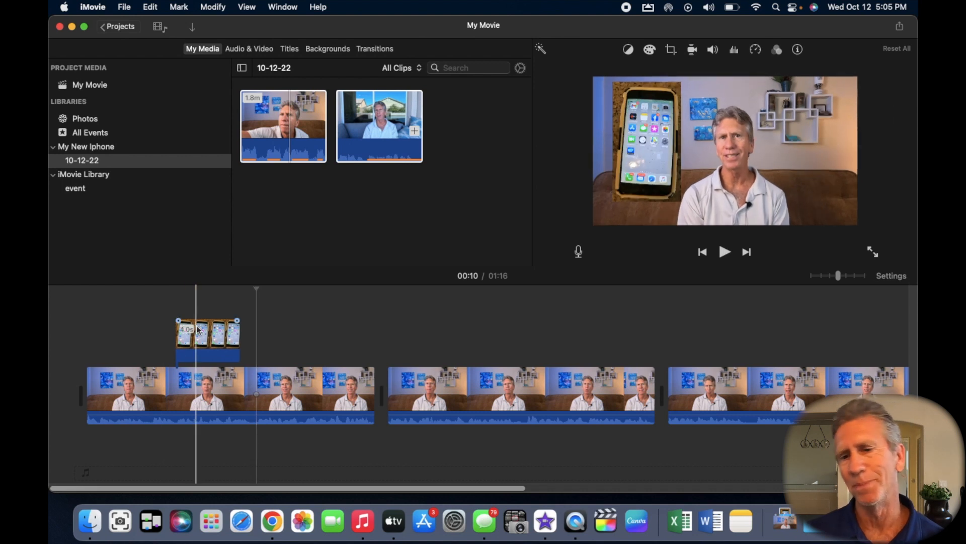
left_click(198, 330)
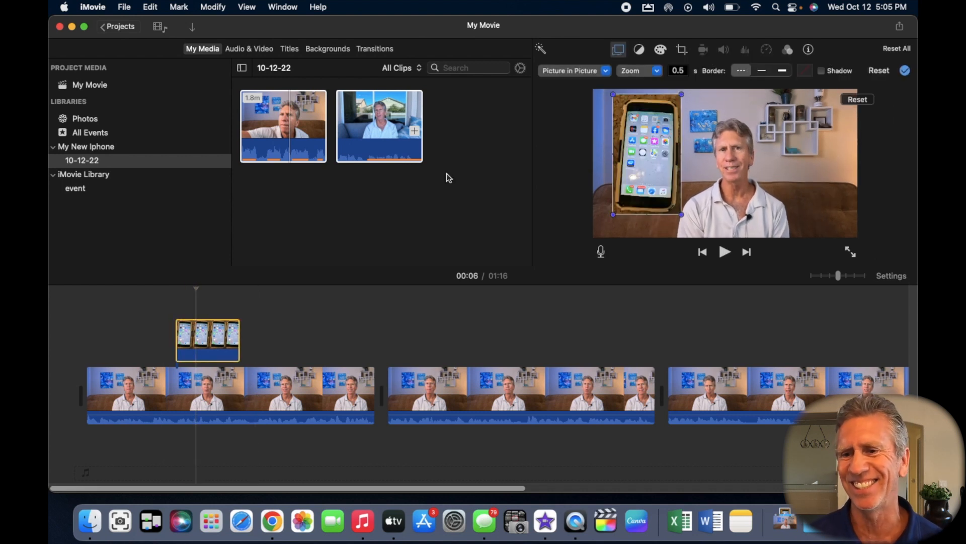
left_click(658, 75)
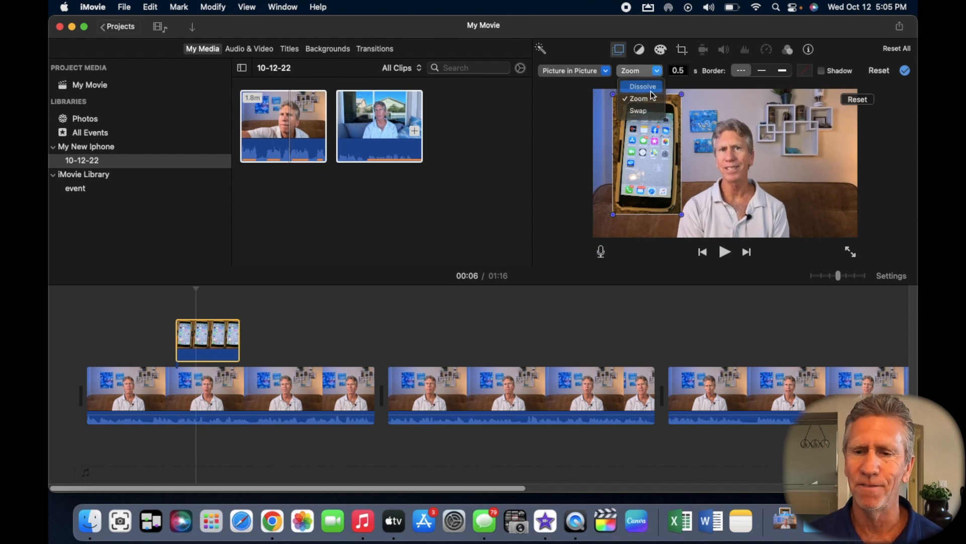
left_click(638, 82)
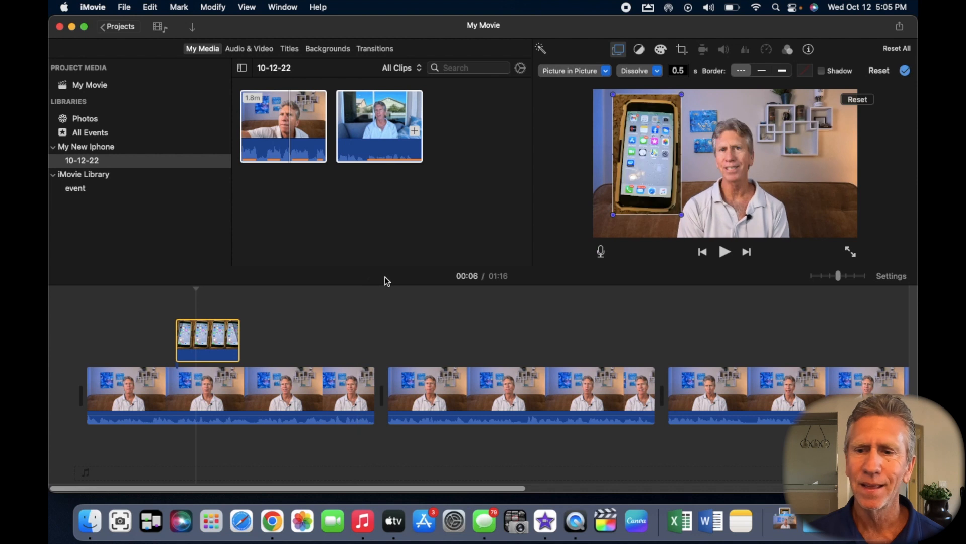
left_click(200, 296)
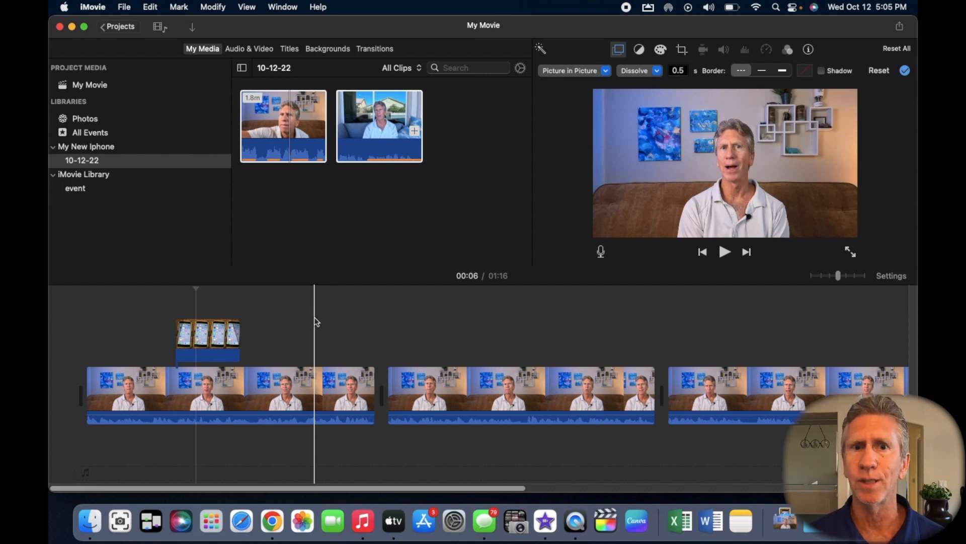
Try the Swap transition on the picture-in-picture iPhone photo, and return it to Dissolve.
left_click(222, 344)
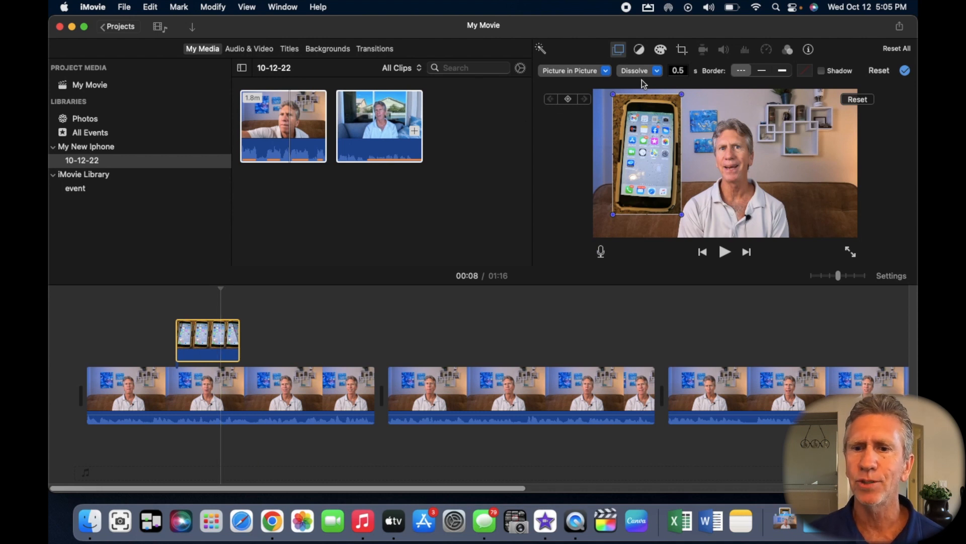
left_click(658, 72)
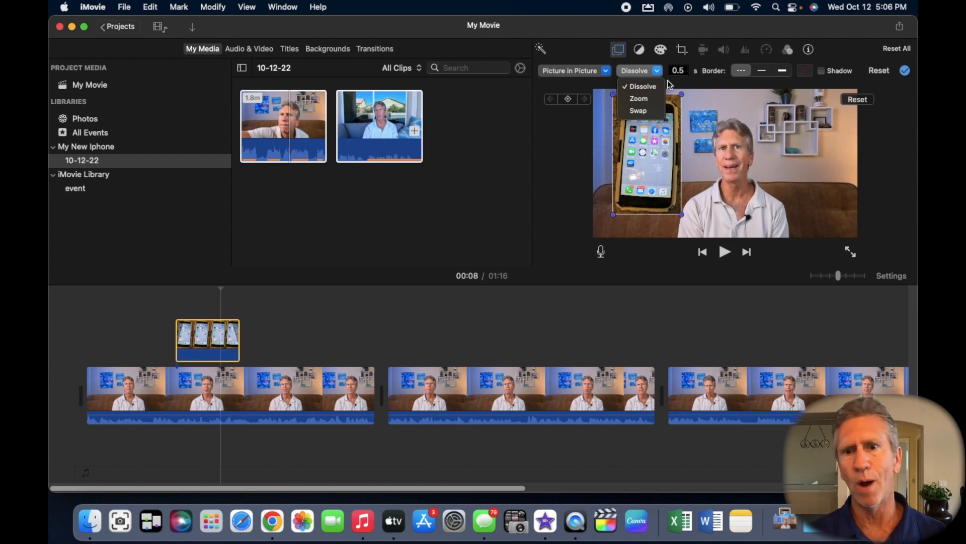
left_click(652, 110)
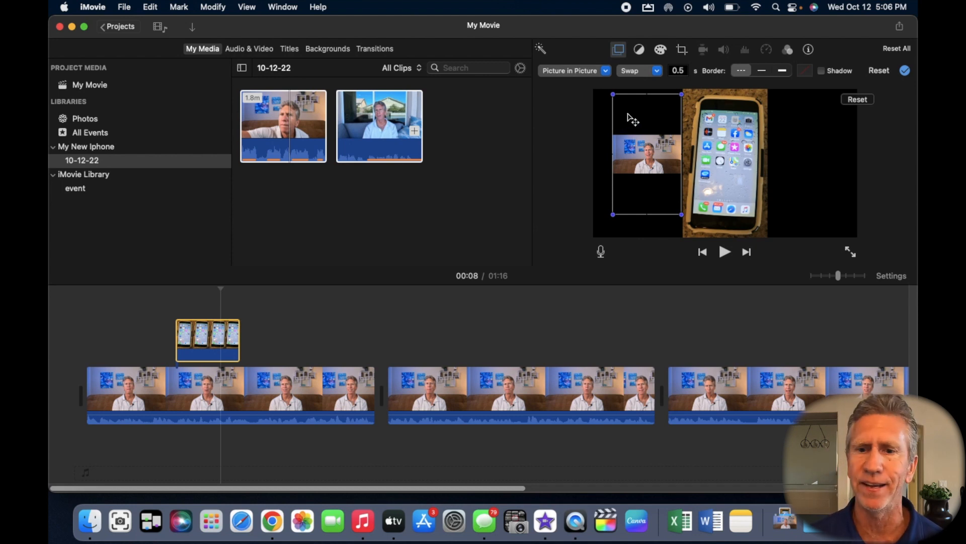
left_click(607, 71)
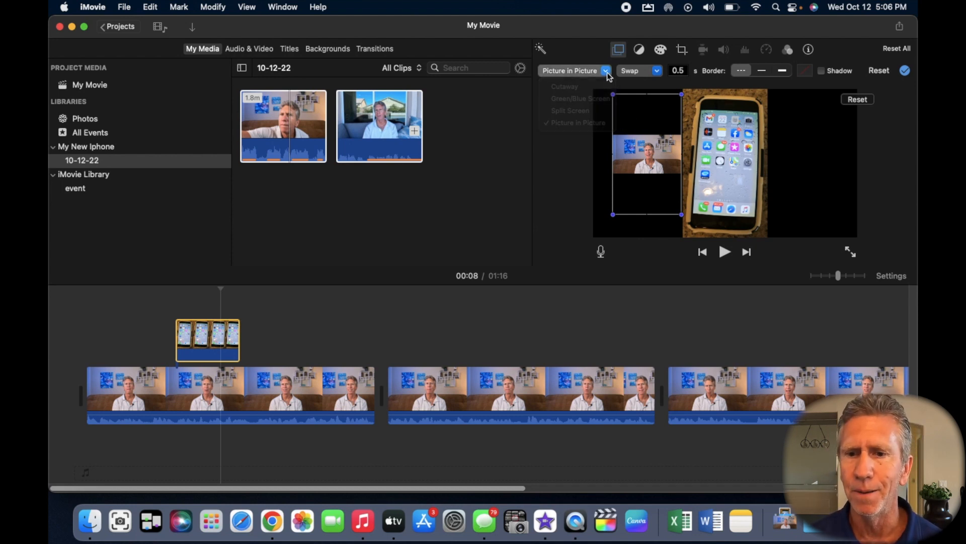
left_click(657, 72)
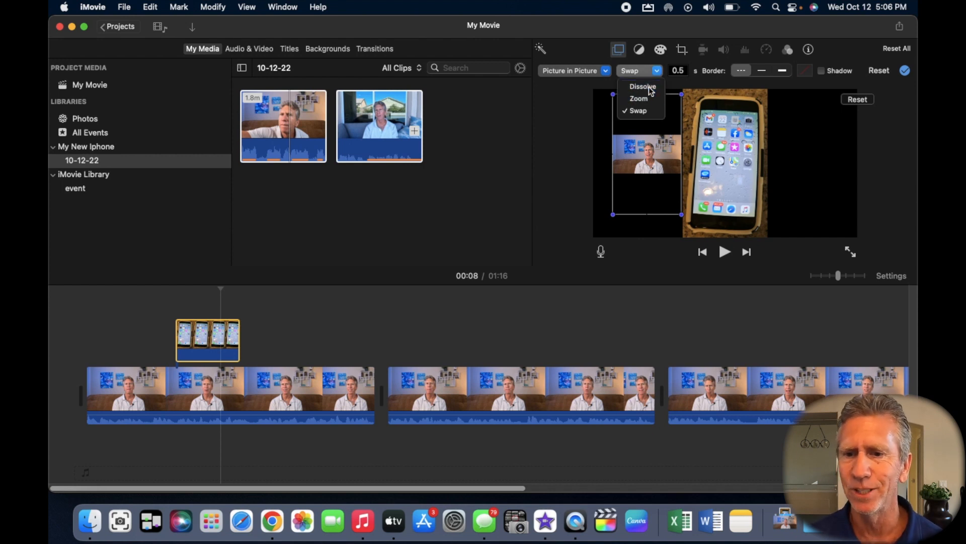
left_click(649, 89)
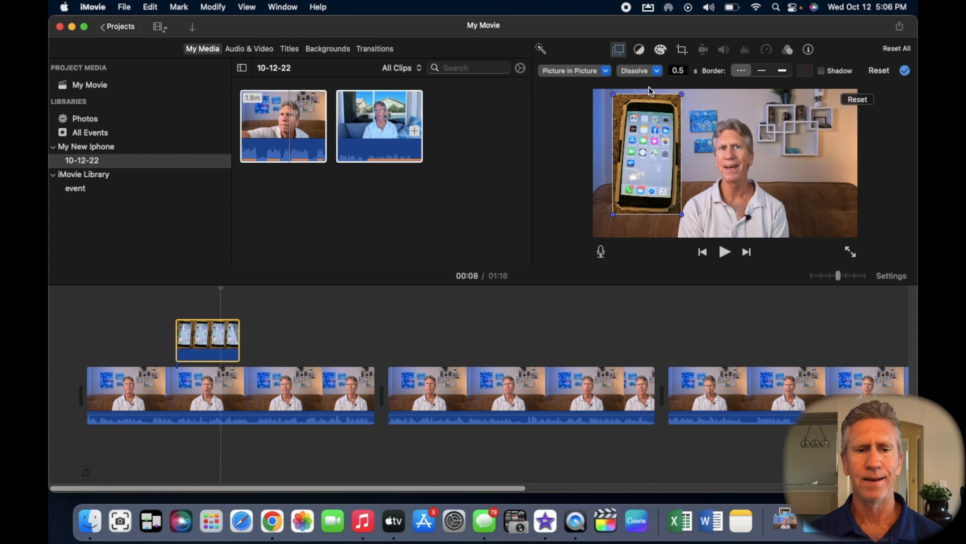
Play from just before the iPhone photo to check how it dissolves in beside the speaker.
left_click(156, 306)
key("space")
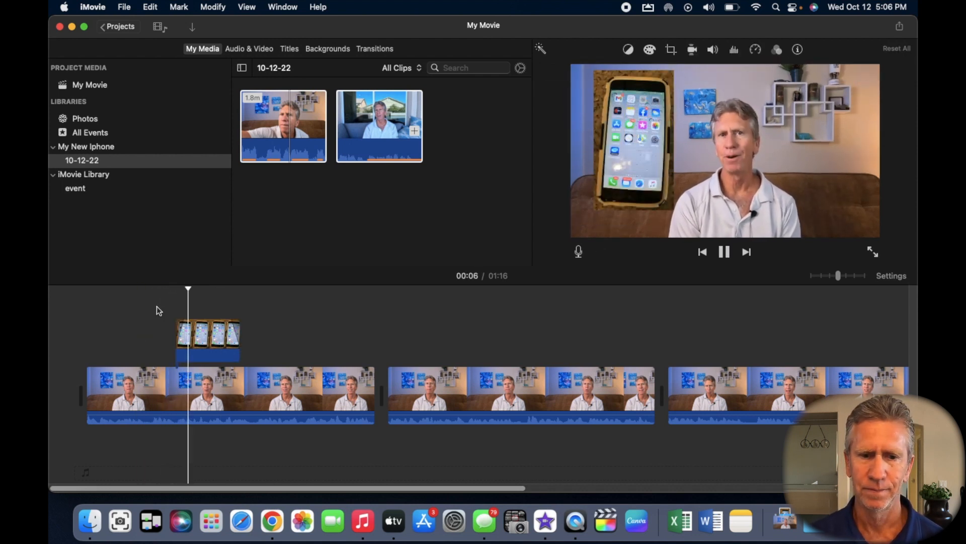
key("space")
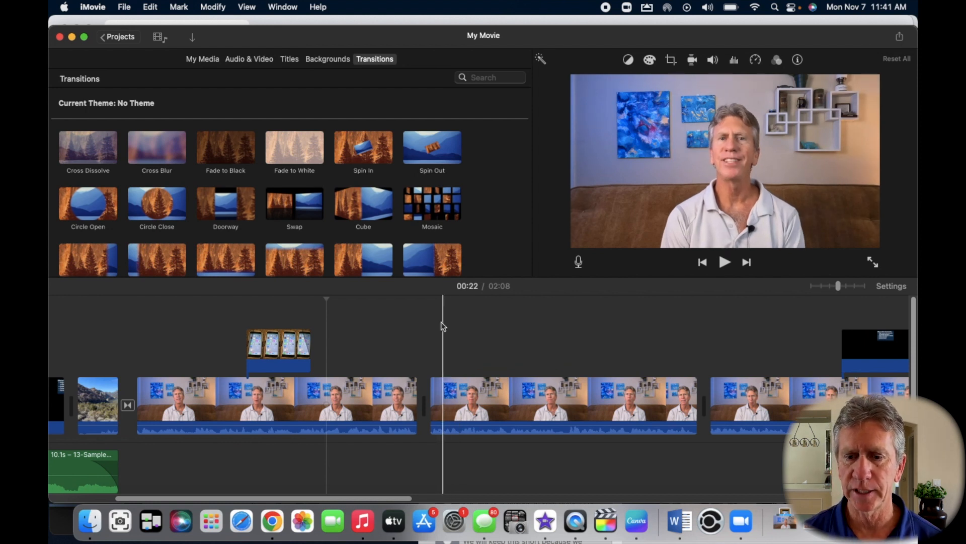
Find the mention of carriers in the second talking-head clip and overlay 4-carriers.jpg from Imovie Sample Media at about 00:29.
key("space")
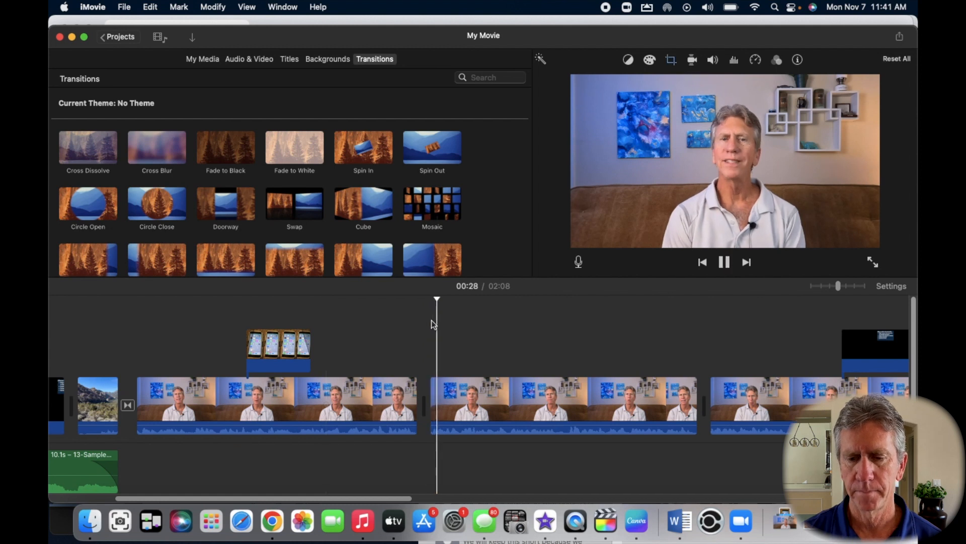
key("space")
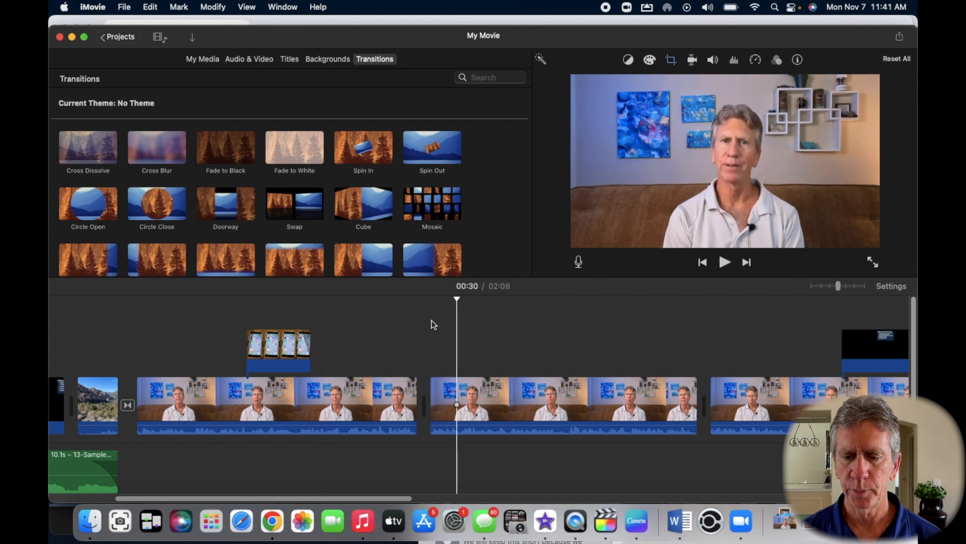
key("j")
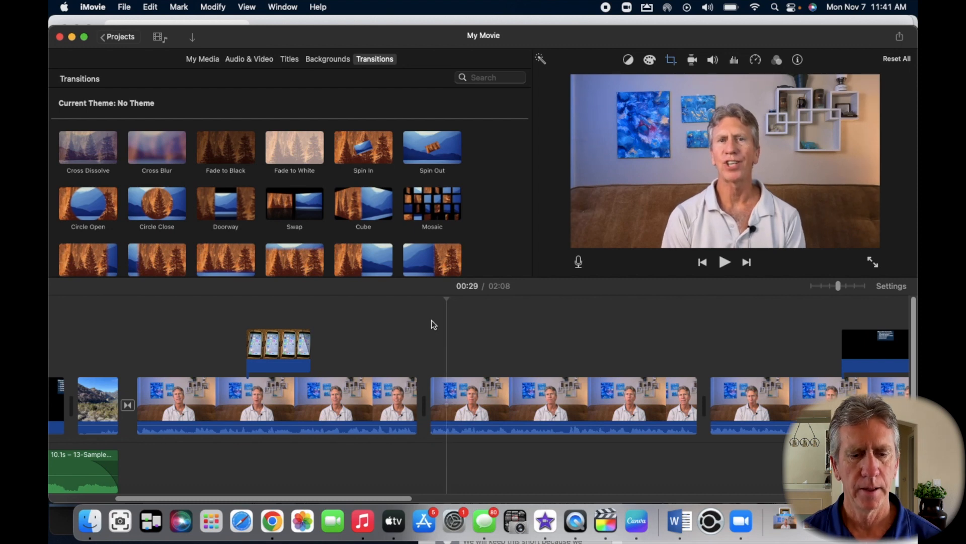
left_click(90, 526)
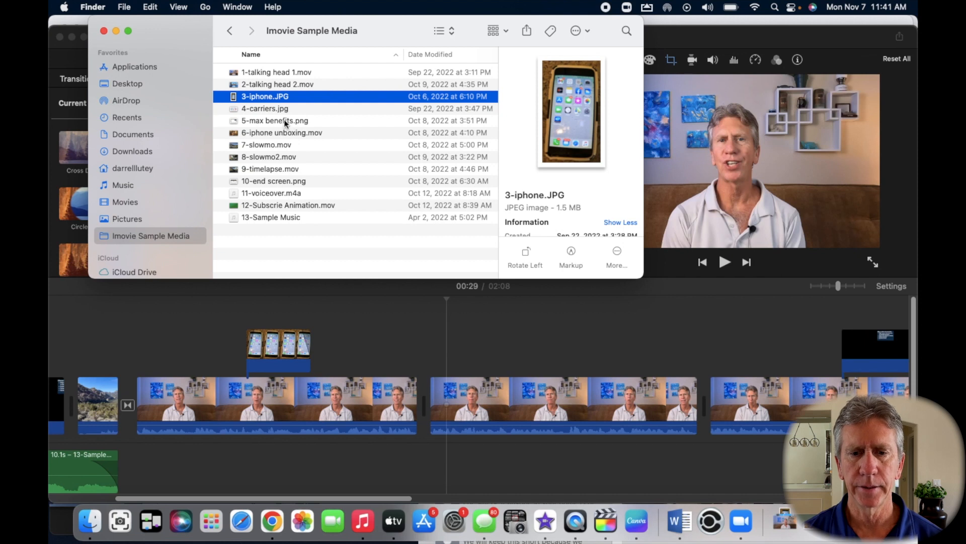
left_click(276, 110)
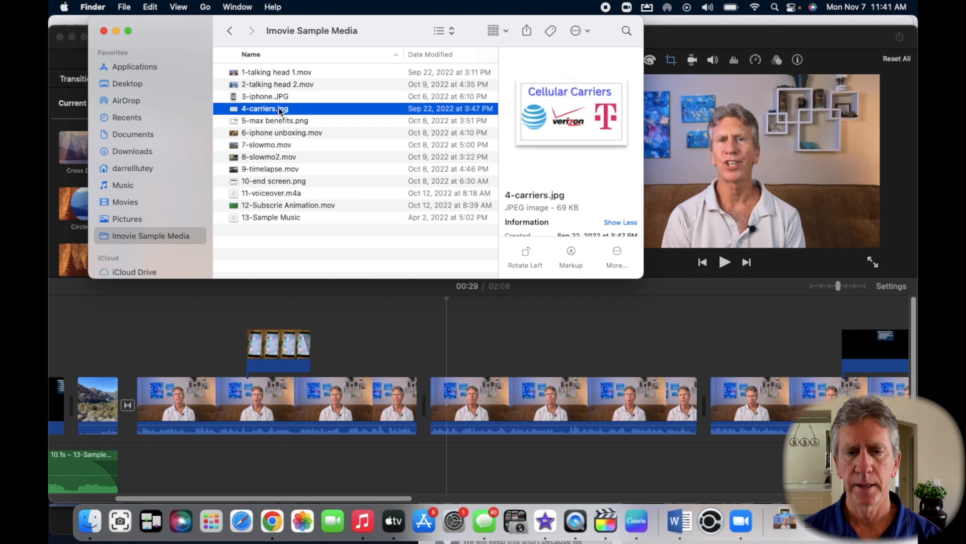
left_click_drag(270, 113, 447, 354)
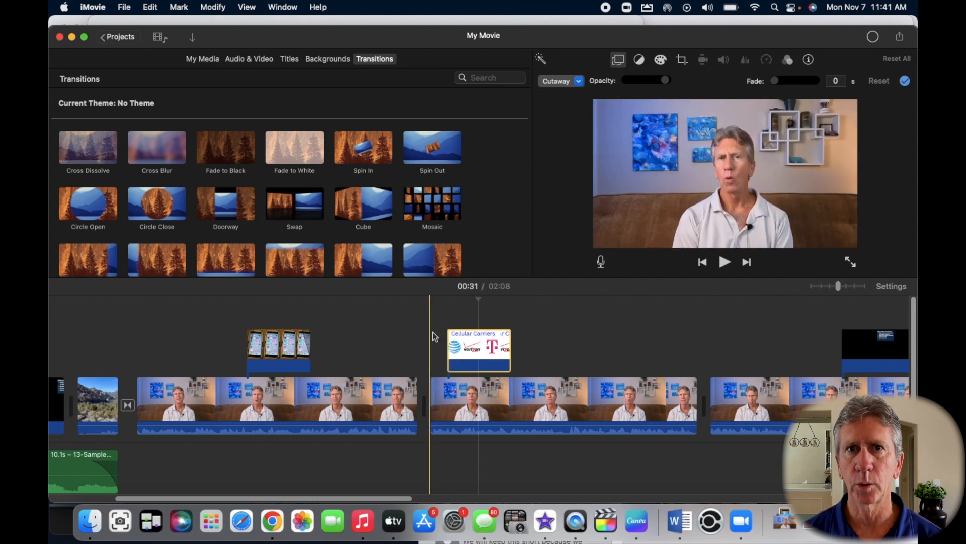
Play the timeline across the Cellular Carriers cutaway to check how it covers the speaker.
left_click(432, 330)
key("space")
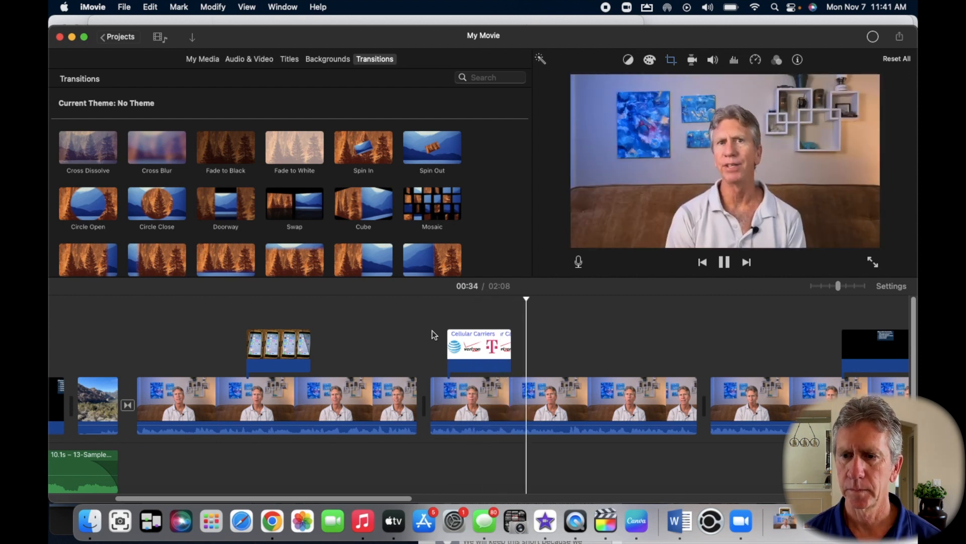
key("space")
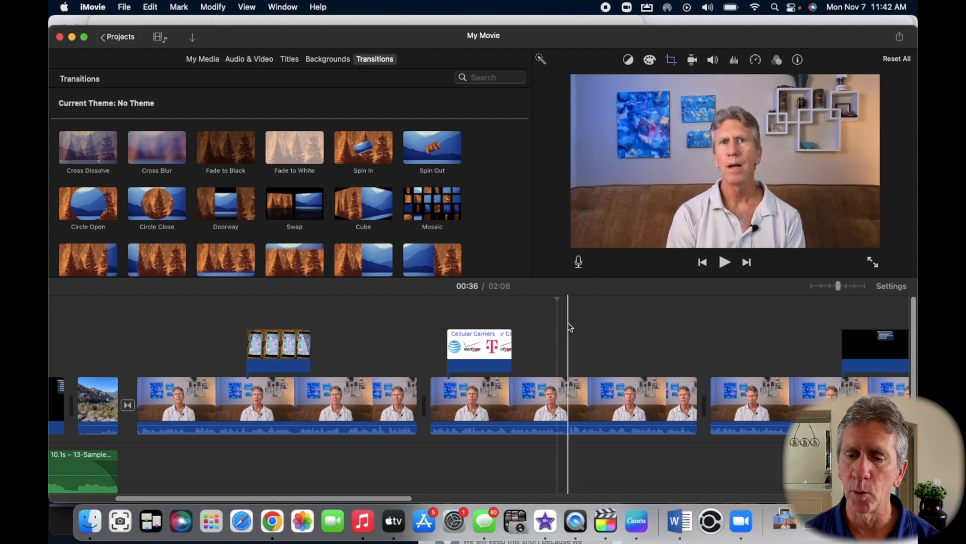
Play on through the second talking-head clip and set the playhead before its end, where the next cutaway starts.
key("space")
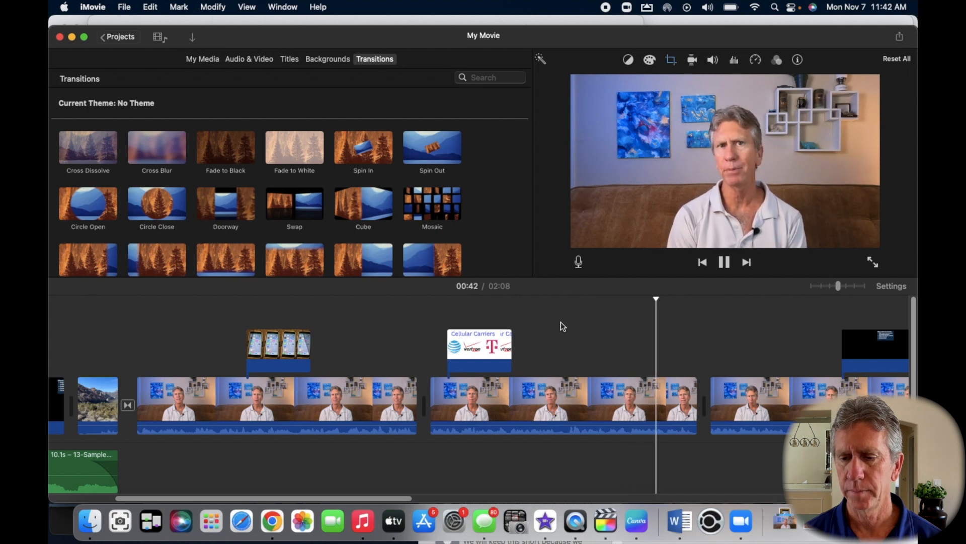
key("space")
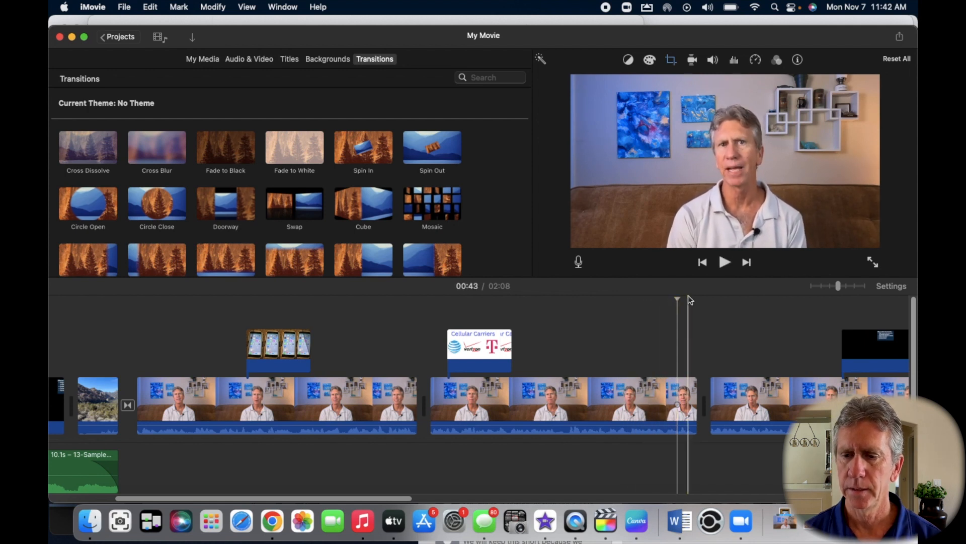
left_click_drag(677, 299, 619, 298)
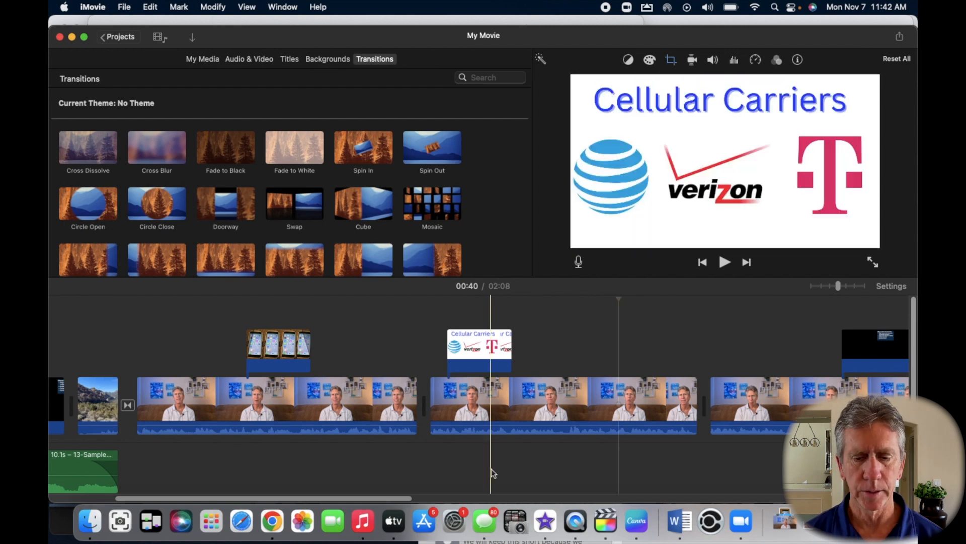
Switch to Chrome and capture a screenshot of the T-Mobile military discount banner, from the site header down to the pink strip.
left_click(272, 521)
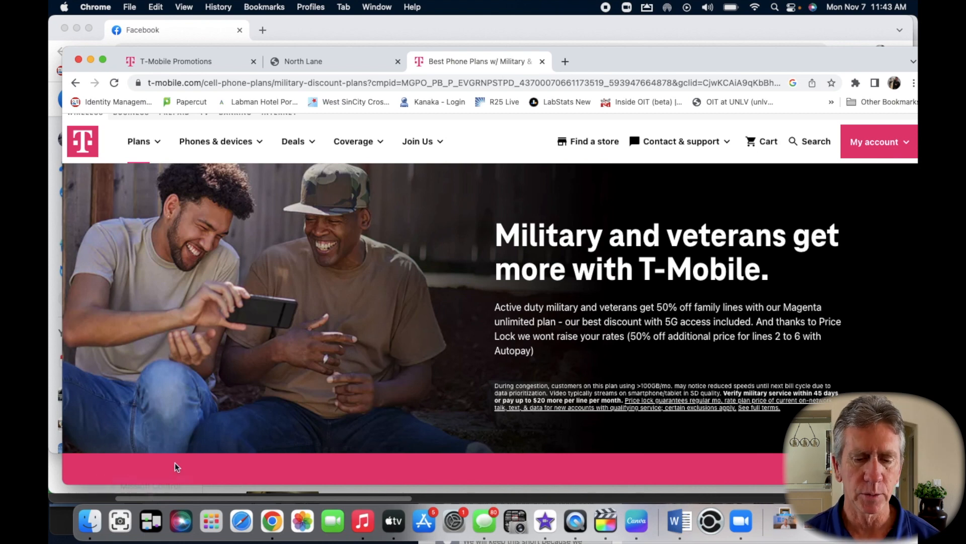
left_click(121, 525)
left_click_drag(436, 321, 132, 189)
left_click_drag(273, 243, 847, 477)
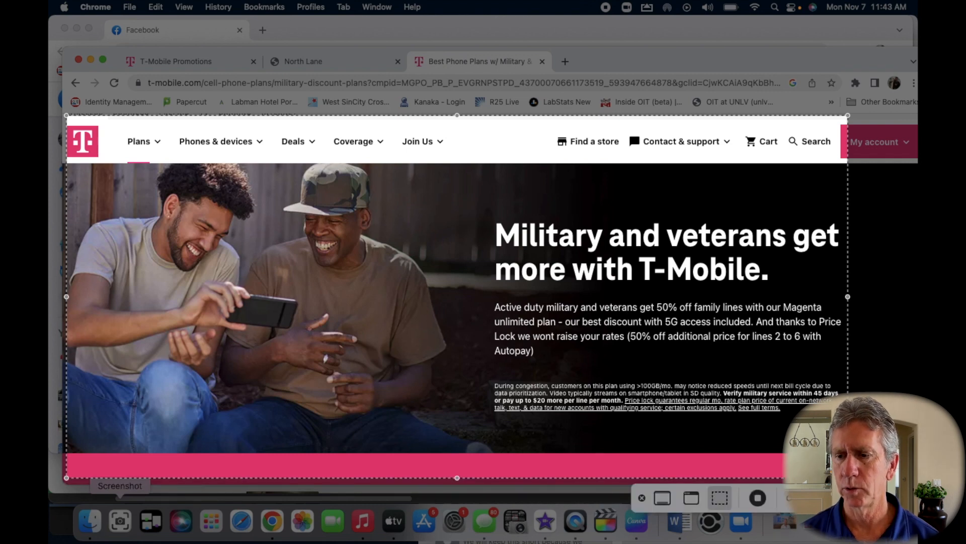
key("Return")
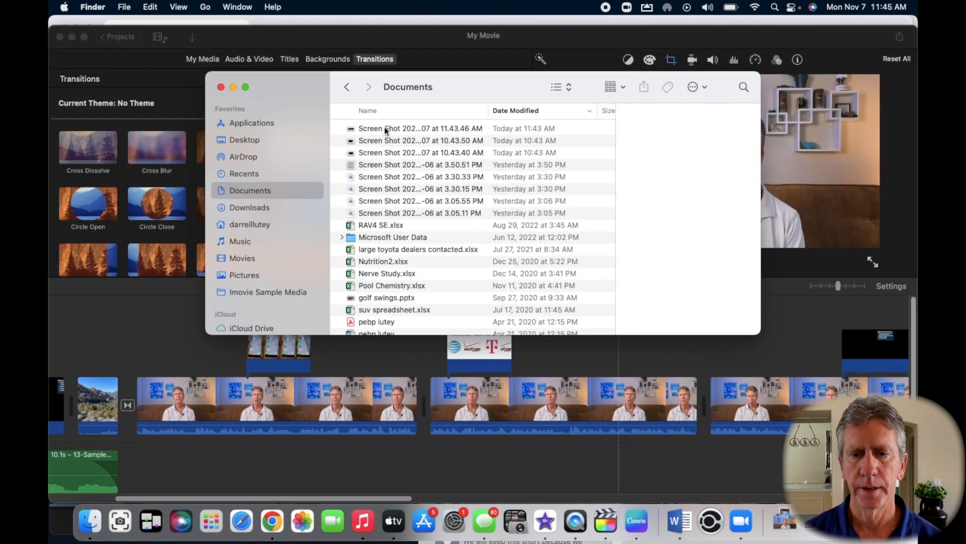
Overlay Screen Shot 2022-11-07 at 11.43.46 AM from Documents at the playhead, and trim it to end with the talking-head clip.
left_click(386, 131)
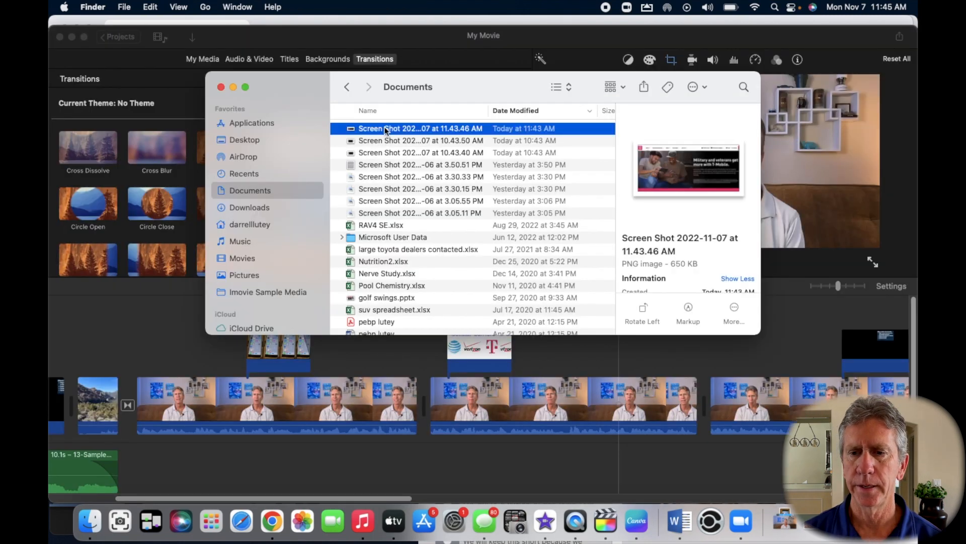
left_click_drag(306, 97, 596, 60)
left_click_drag(705, 92, 616, 332)
left_click_drag(756, 352, 696, 353)
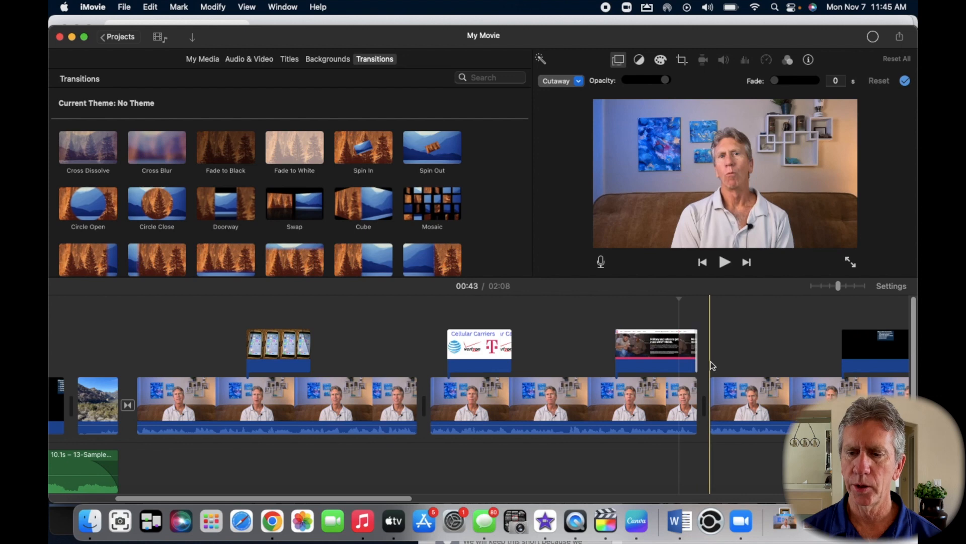
Play from about 00:38 across the T-Mobile screenshot cutaway to check its timing.
left_click(597, 297)
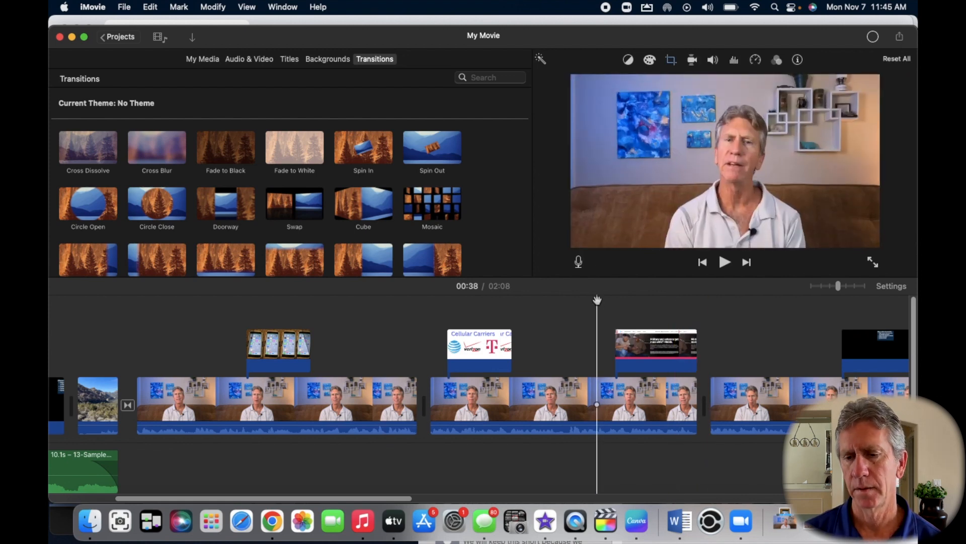
key("space")
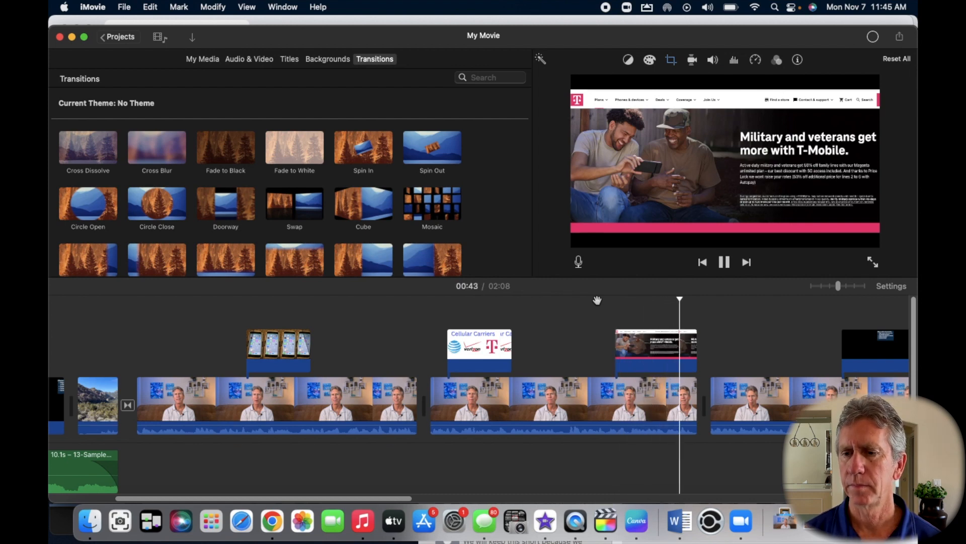
key("space")
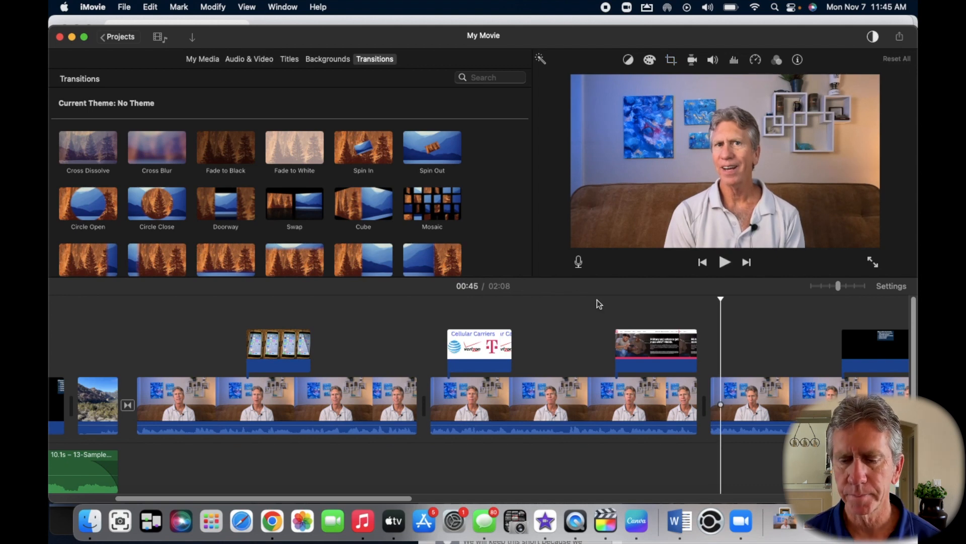
Play through the following talking-head clip and set the playhead at 00:55 for the benefits graphic.
scroll(407, 342, "right", 10)
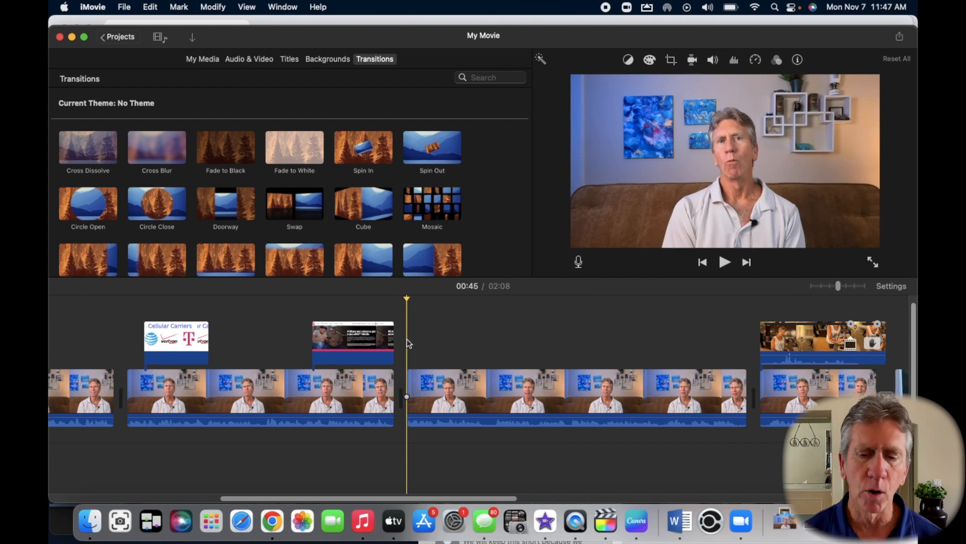
left_click(557, 313)
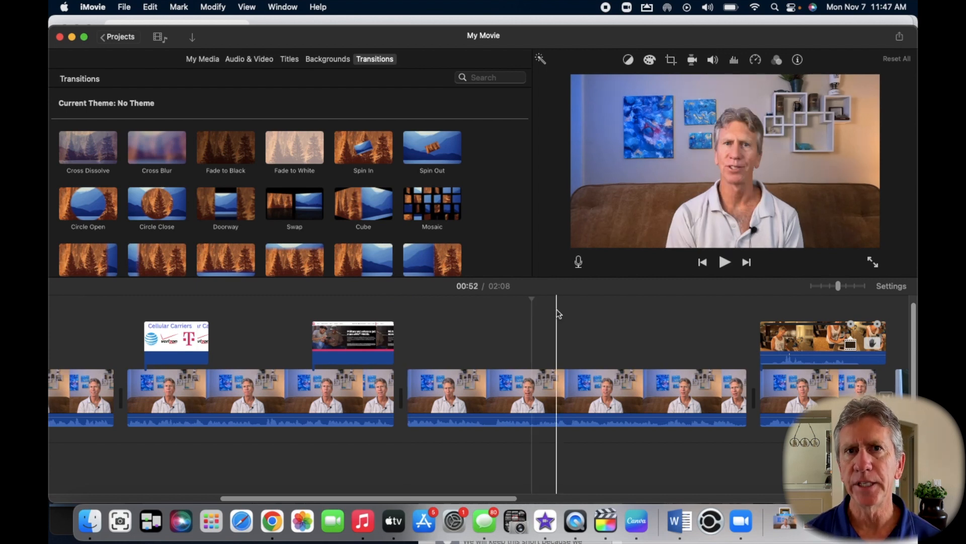
key("space")
key("space")
left_click(572, 299)
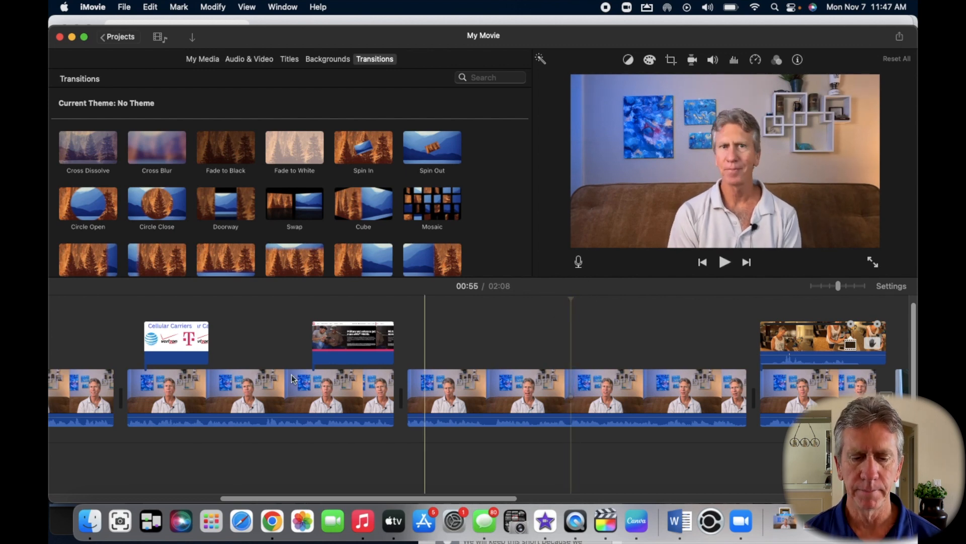
Overlay 5-max benefits.png from the Imovie Sample Media folder above the talking-head clip at 00:55.
left_click(96, 517)
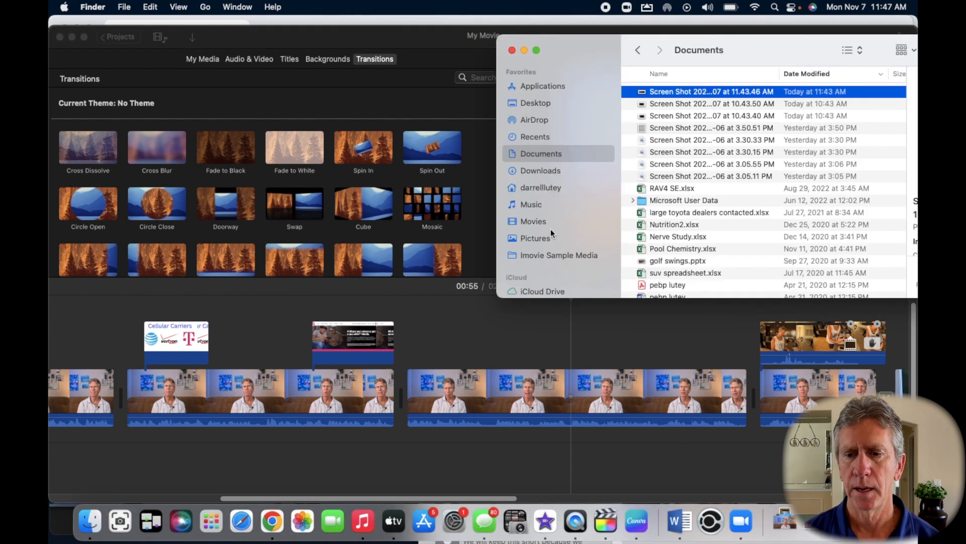
left_click(541, 258)
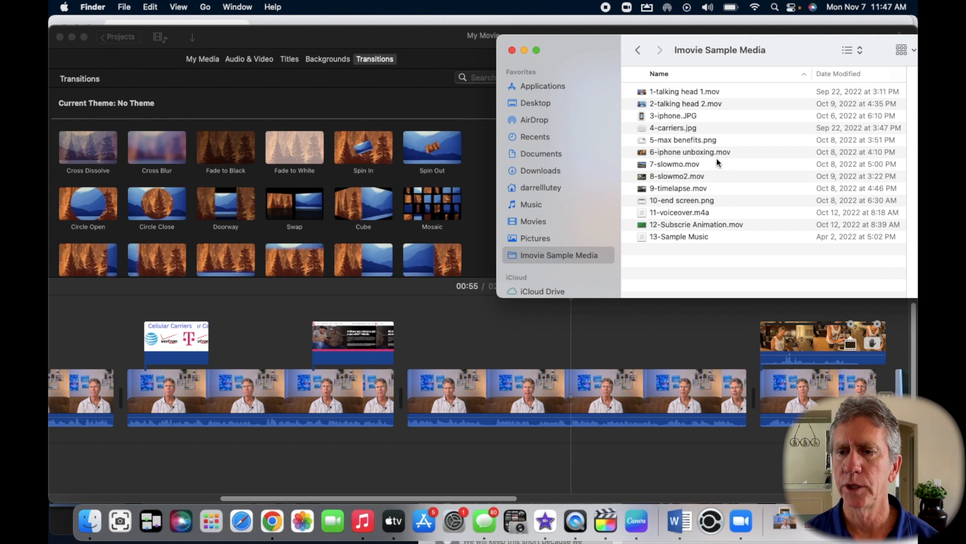
left_click(681, 141)
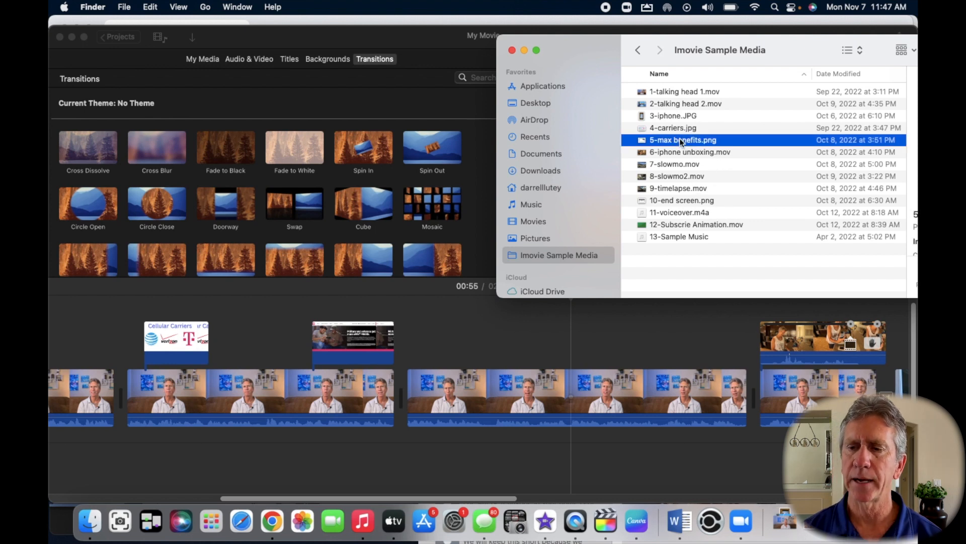
left_click_drag(681, 141, 574, 347)
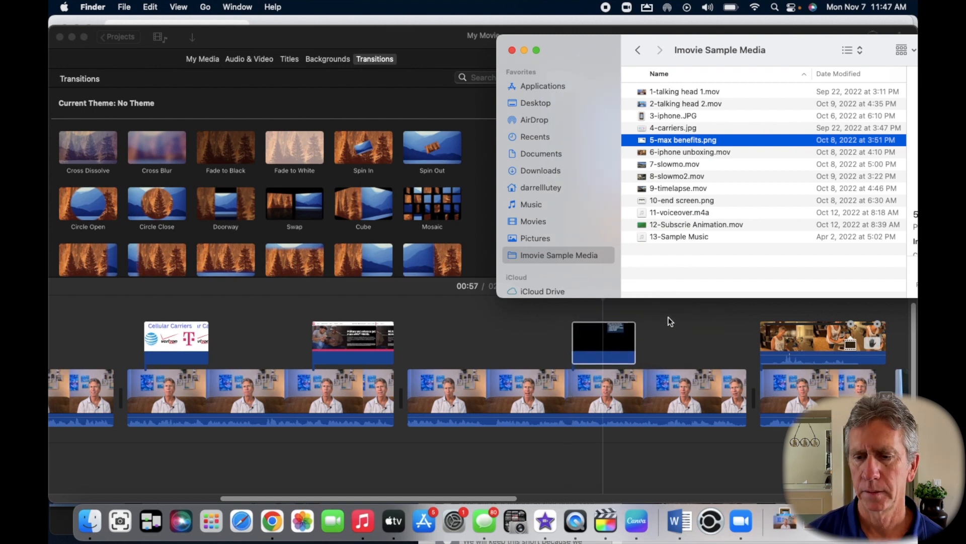
Lower the opacity of the iPhone 14 Pro Max Benefits cutaway so its text box turns semi-transparent, and close the overlay settings.
left_click(606, 337)
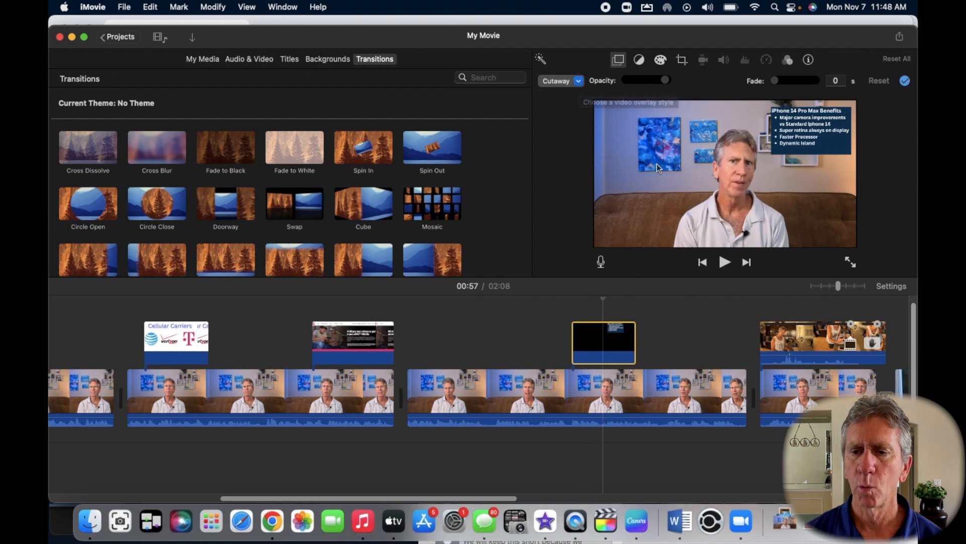
left_click(622, 60)
left_click(622, 60)
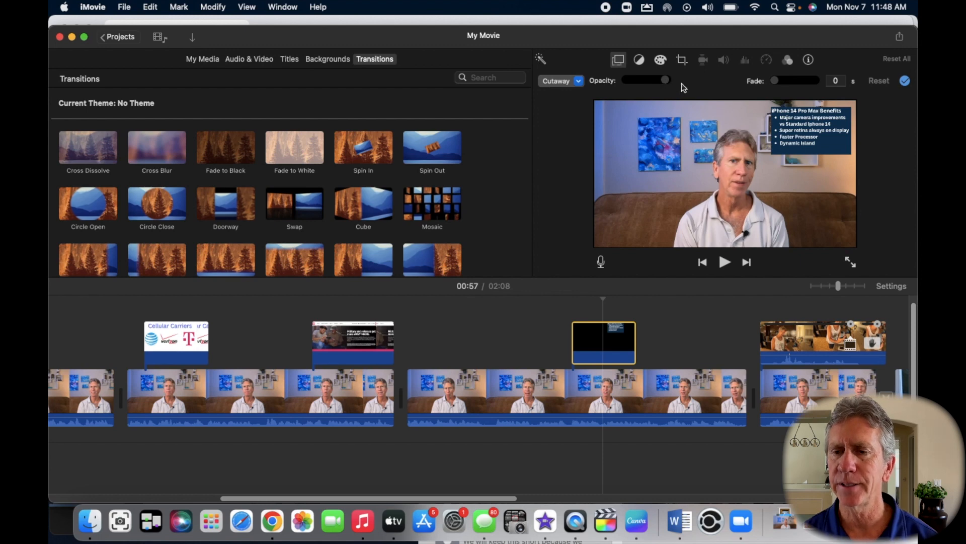
left_click(669, 83)
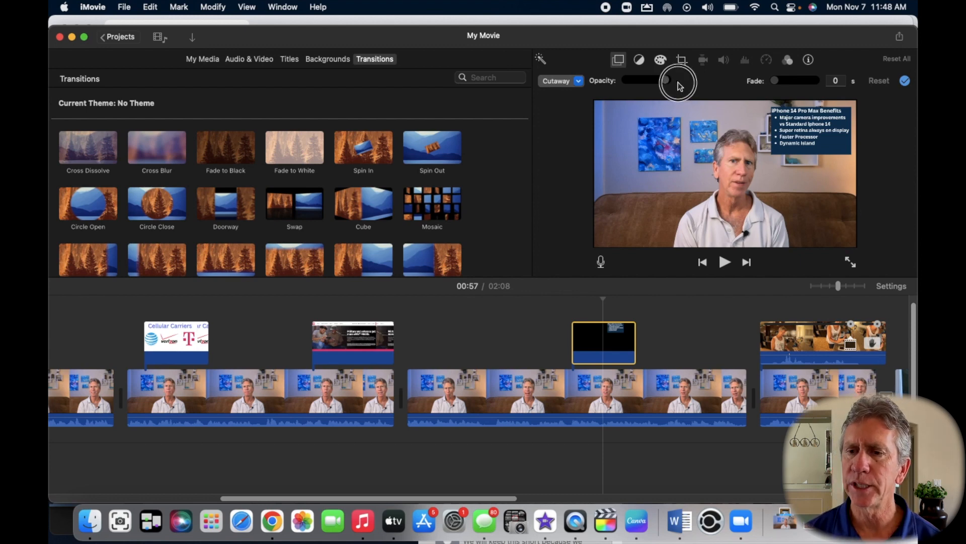
left_click(669, 82)
mouse_move(671, 85)
left_mouse_down()
mouse_move(610, 84)
mouse_move(659, 86)
left_mouse_up()
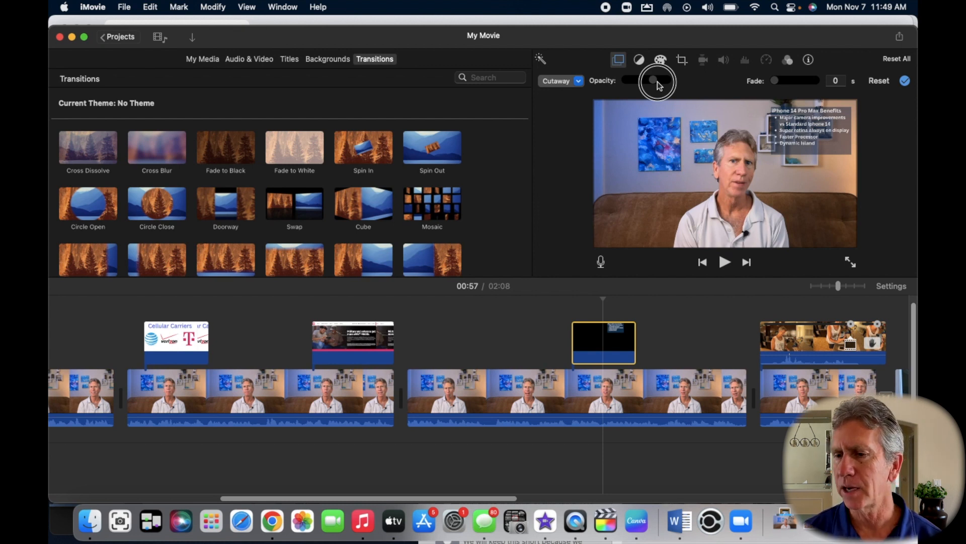
left_click_drag(659, 86, 660, 86)
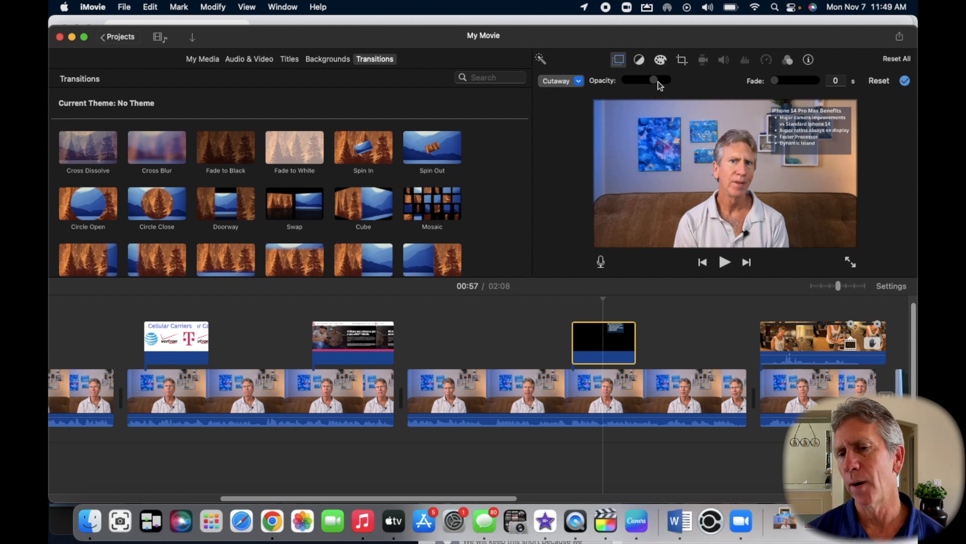
left_click(618, 60)
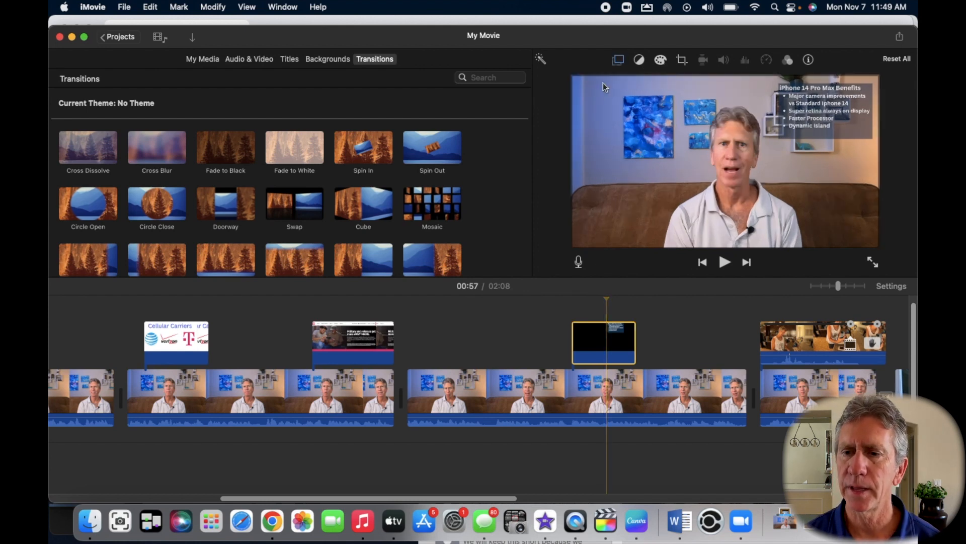
Set the benefits cutaway's fade to 0.7 s and play across it from just before it starts.
left_click(620, 60)
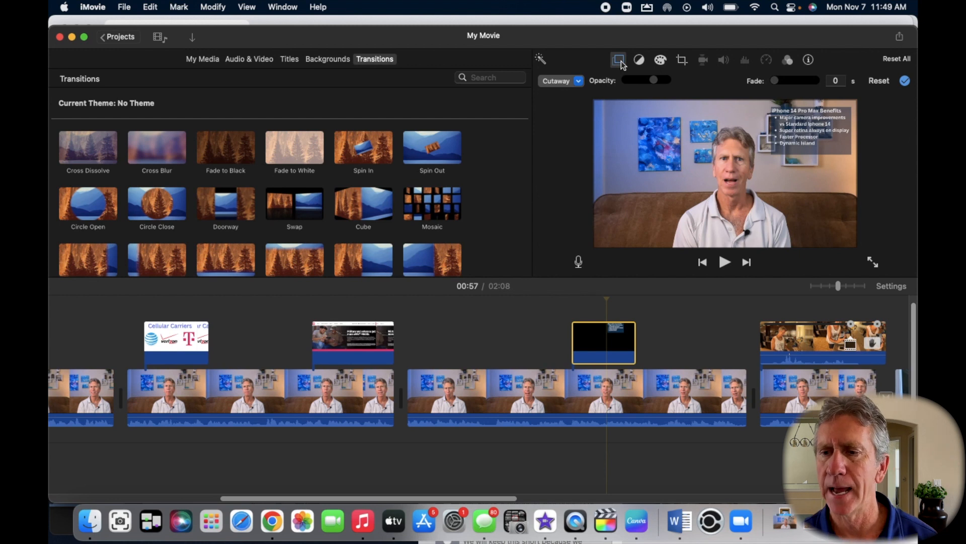
left_click_drag(775, 80, 792, 87)
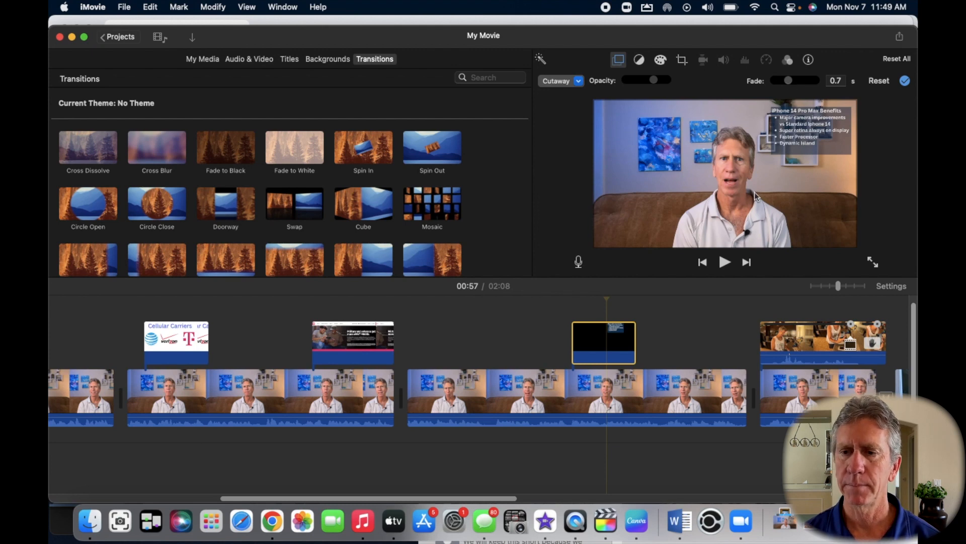
left_click(560, 305)
key("space")
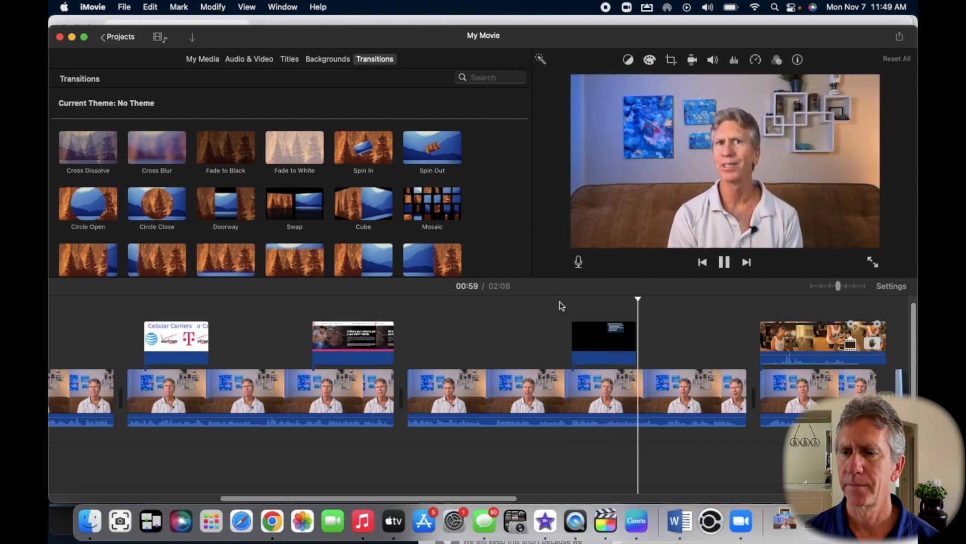
Play through the next talking-head clip and set the playhead at its start at 00:55.
key("space")
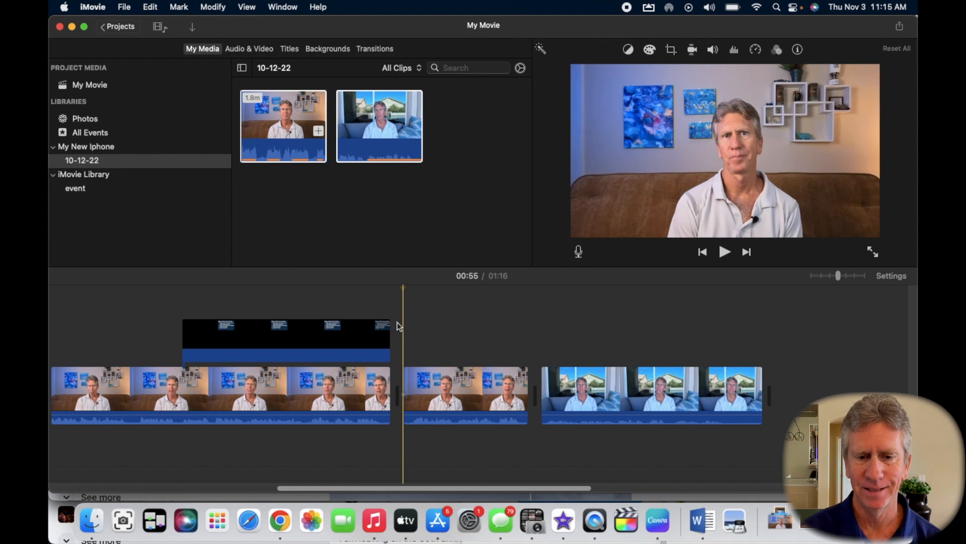
key("space")
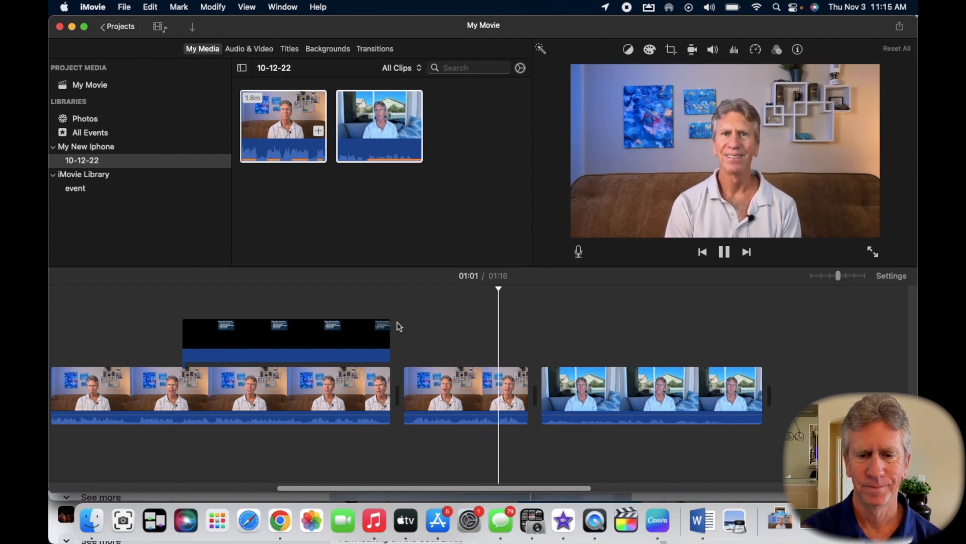
key("space")
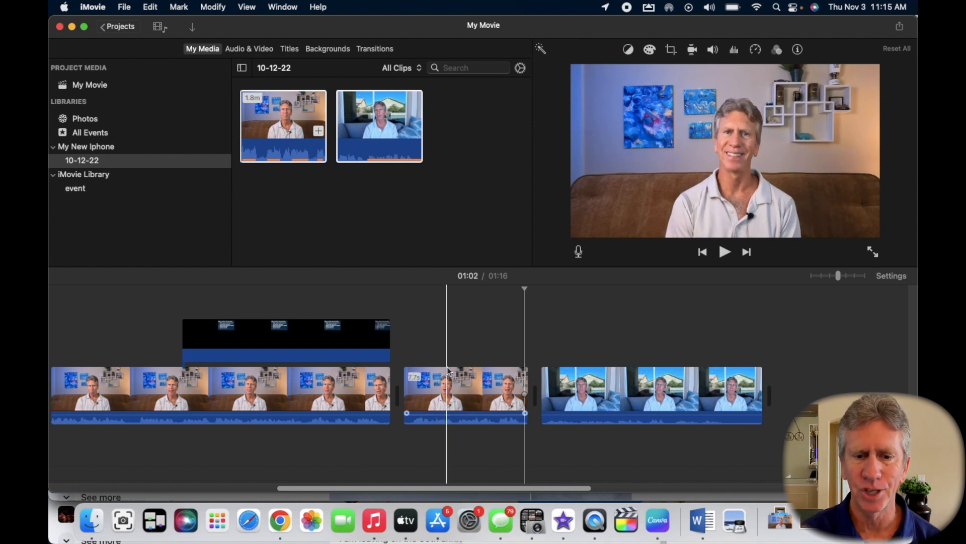
left_click(404, 348)
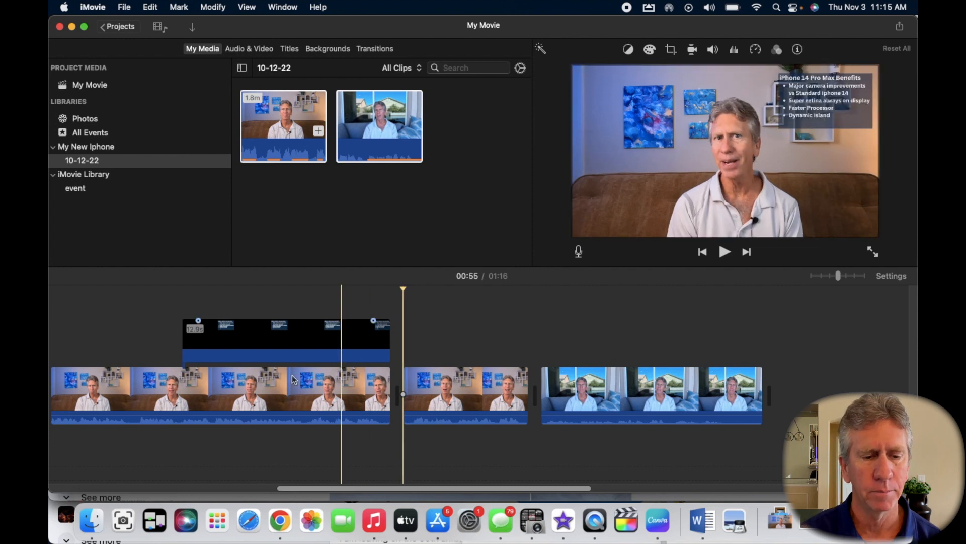
Overlay 6-iphone unboxing.mov from the Imovie Sample Media folder above the talking-head clip at 00:55.
left_click(92, 521)
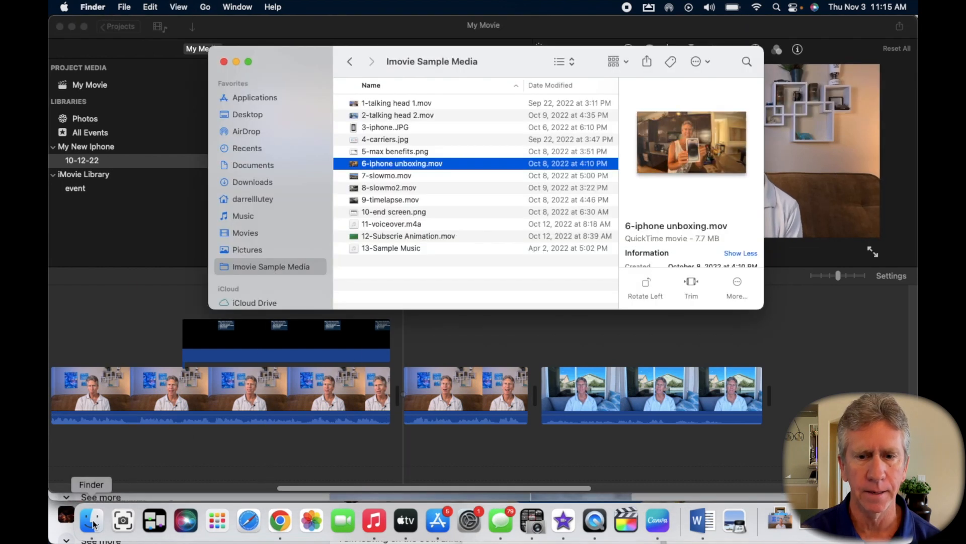
left_click_drag(493, 75, 737, 17)
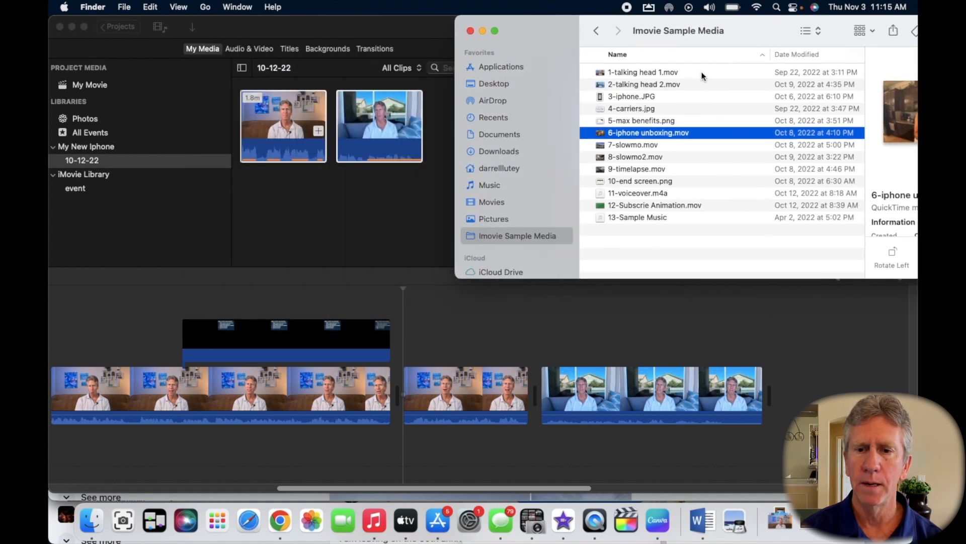
left_click(644, 146)
left_click(642, 134)
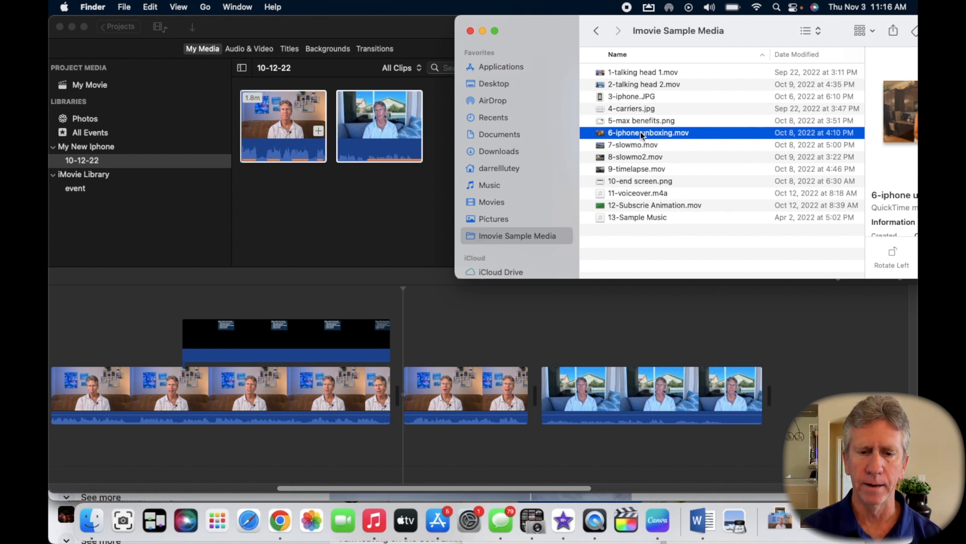
left_click_drag(642, 134, 403, 335)
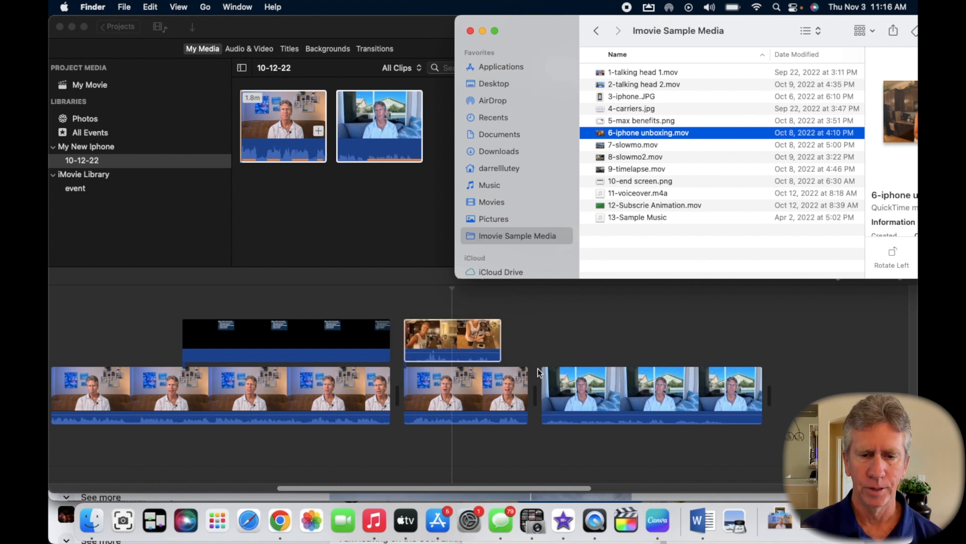
Play across the unboxing cutaway from its start through the end of the talking-head clip beneath it.
left_click(396, 299)
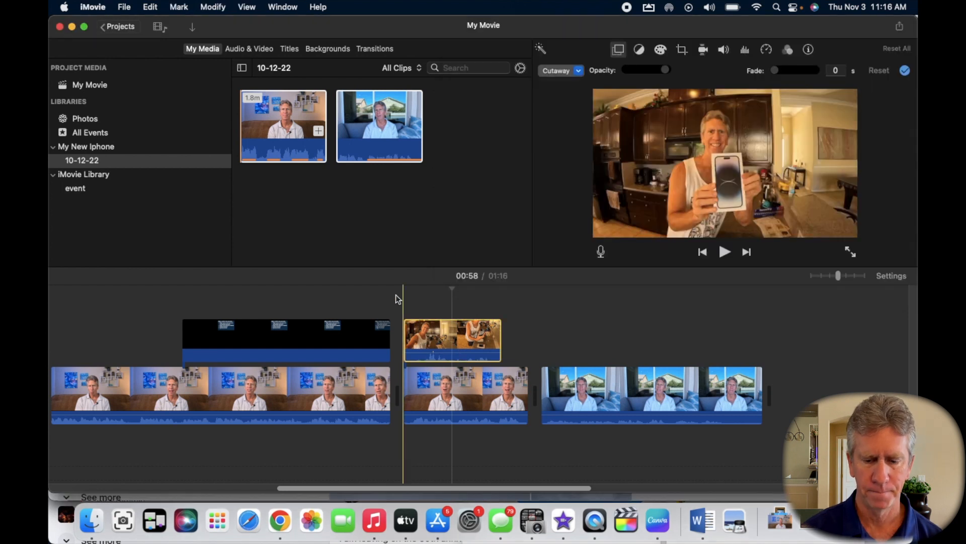
key("space")
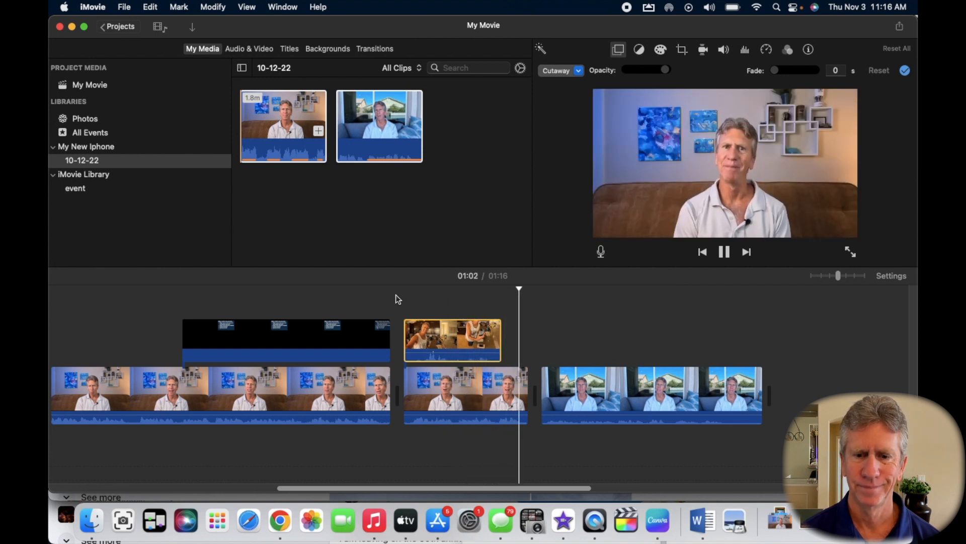
key("space")
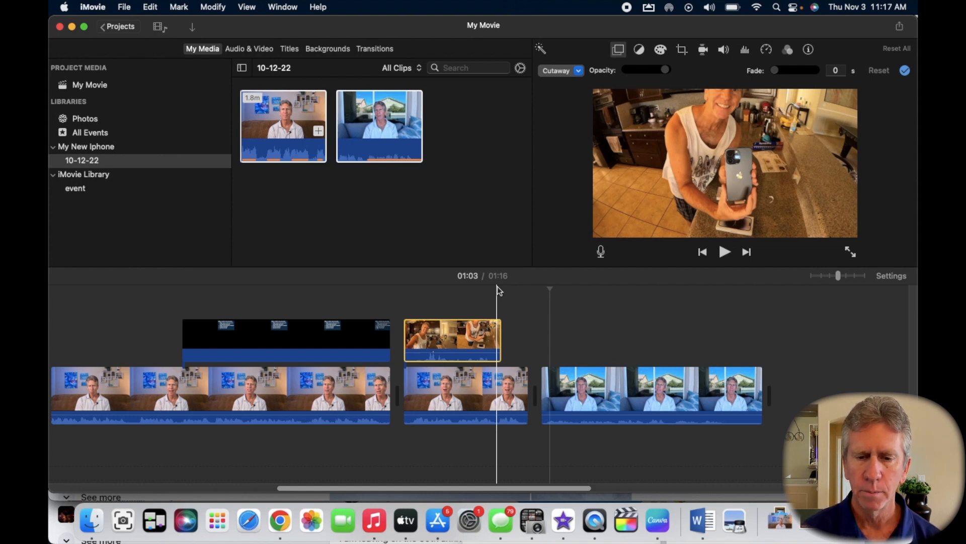
Add a freeze frame at the end of the unboxing cutaway, with the playhead at 01:01.
left_click_drag(497, 286, 497, 287)
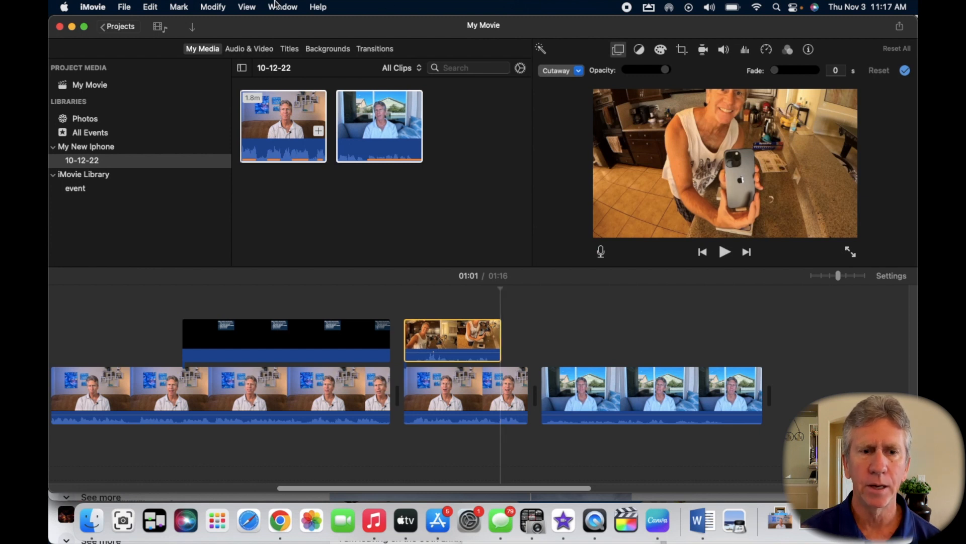
left_click(219, 9)
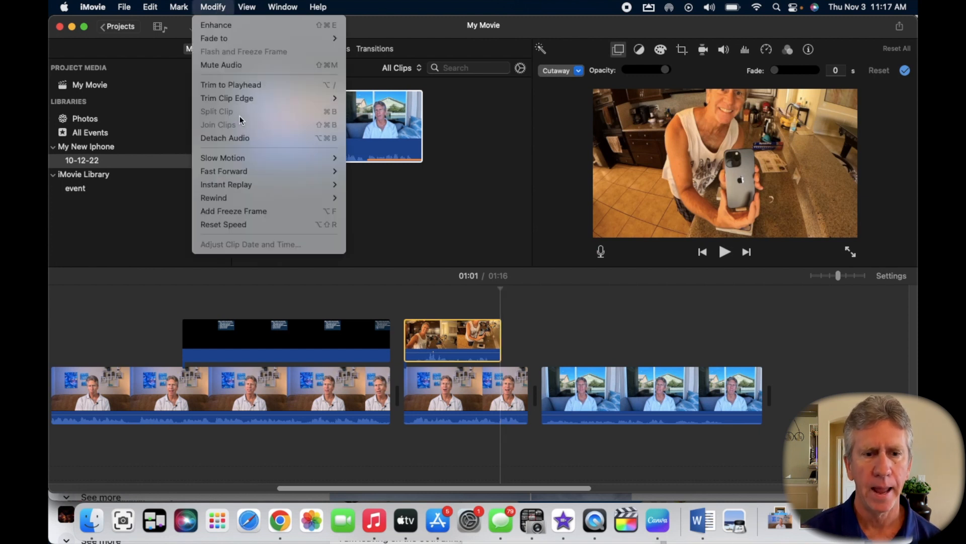
mouse_move(245, 103)
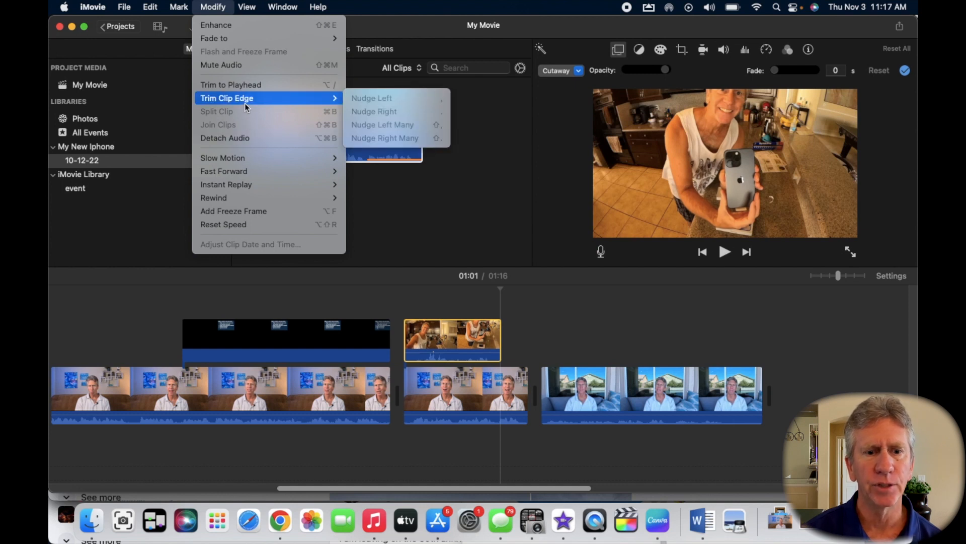
left_click(244, 211)
key("super+v")
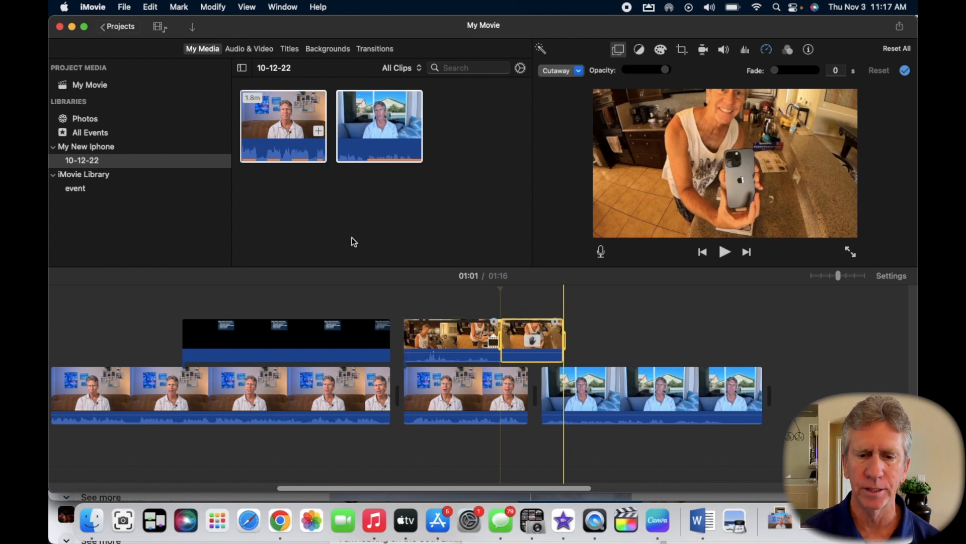
Play across the unboxing freeze frame and shorten it to end level with the talking-head clip beneath it.
left_click(472, 298)
key("space")
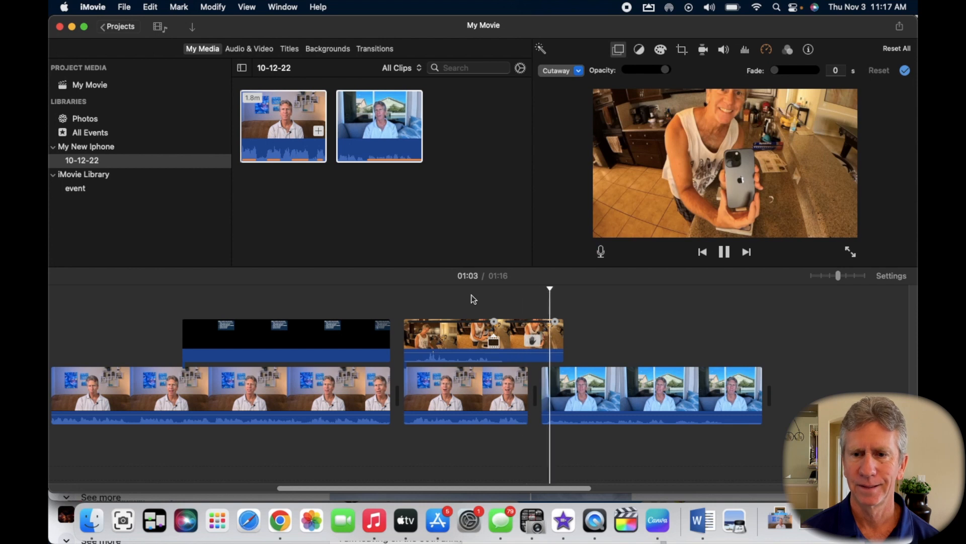
key("space")
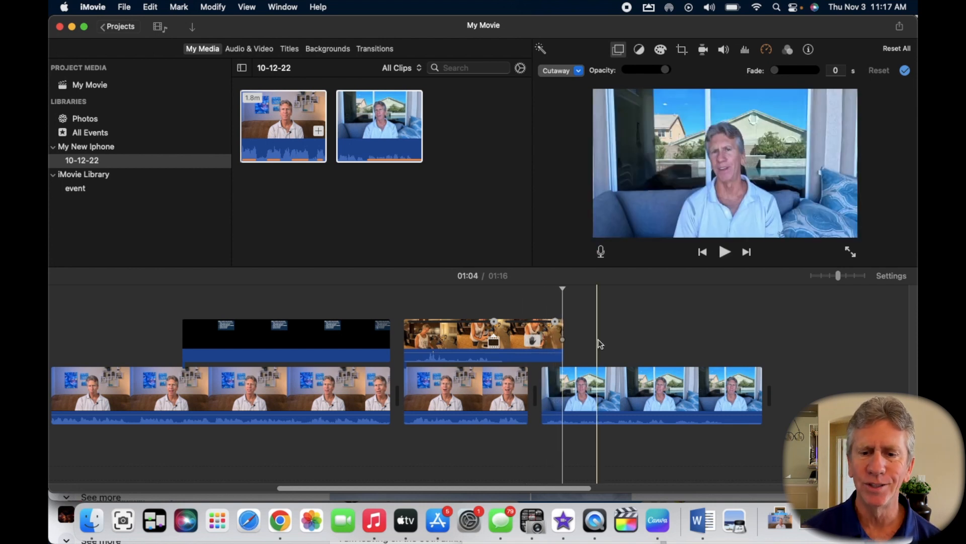
left_click(619, 332)
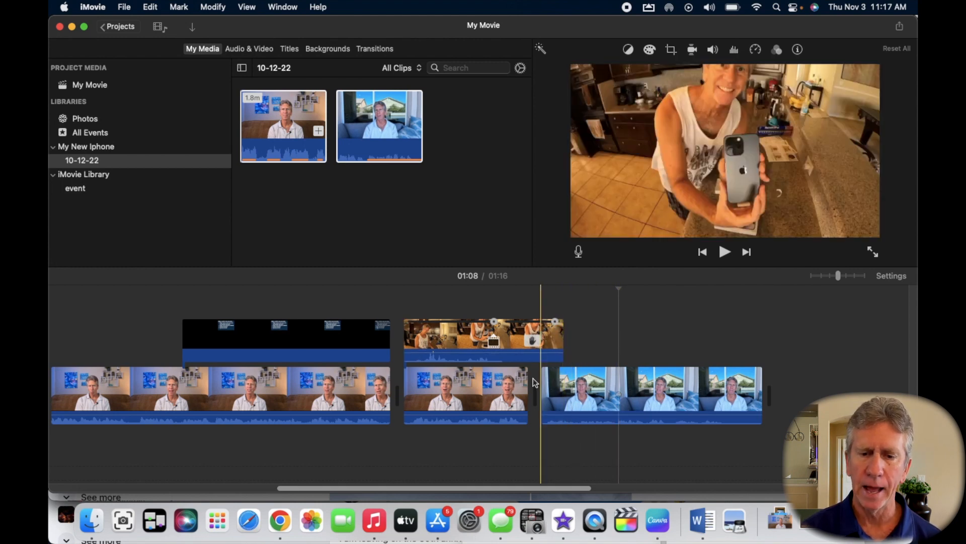
left_click(562, 338)
left_click_drag(562, 337, 535, 337)
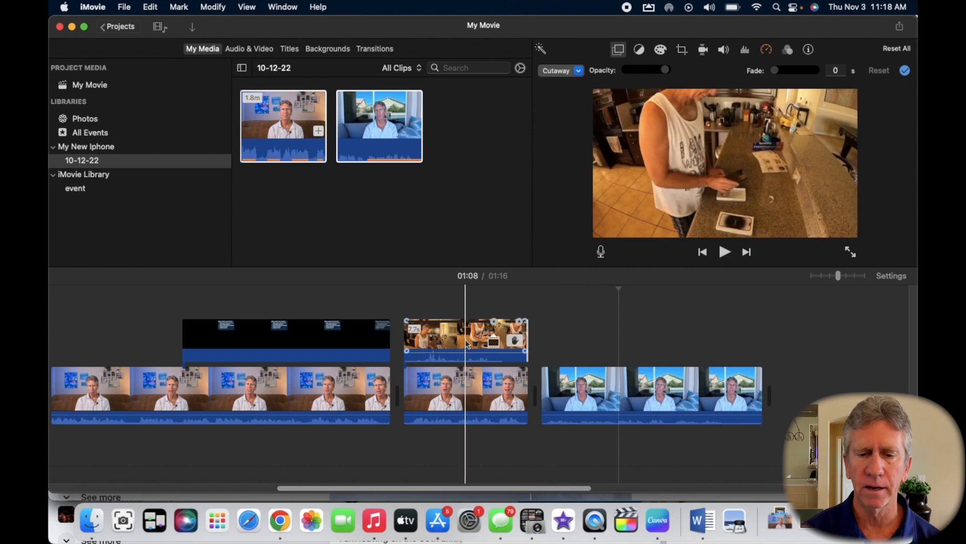
Select the whole unboxing cutaway including its freeze frame and set its crop style to Ken Burns.
key("super+r")
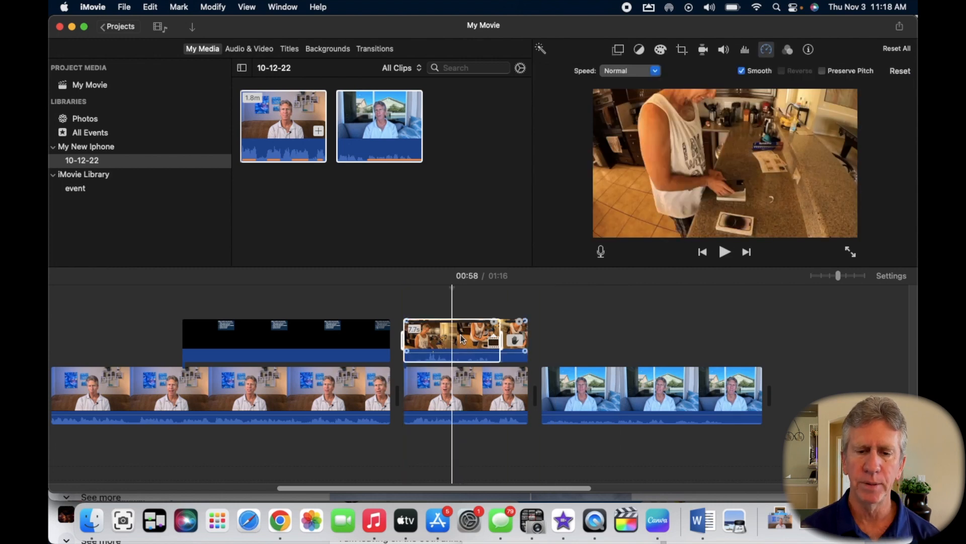
left_click(462, 339)
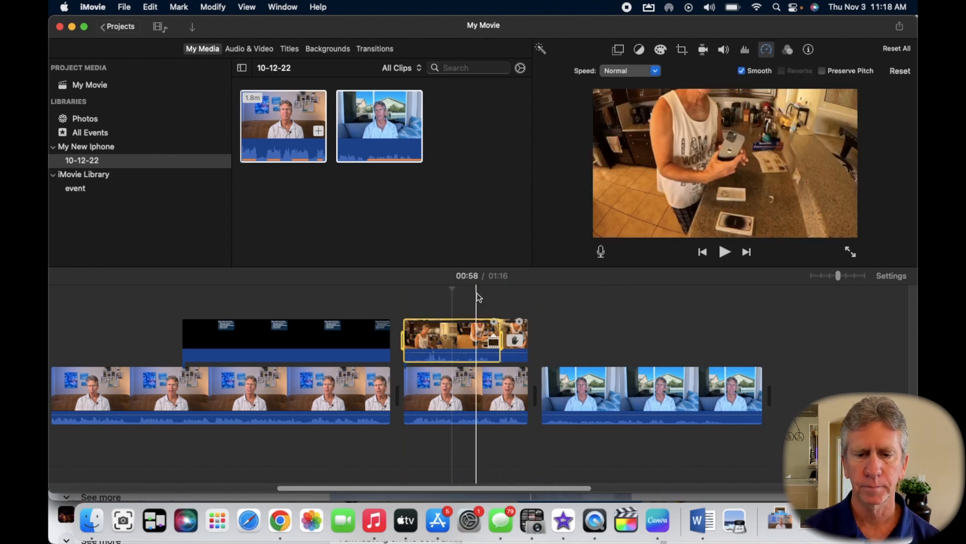
left_click(468, 338)
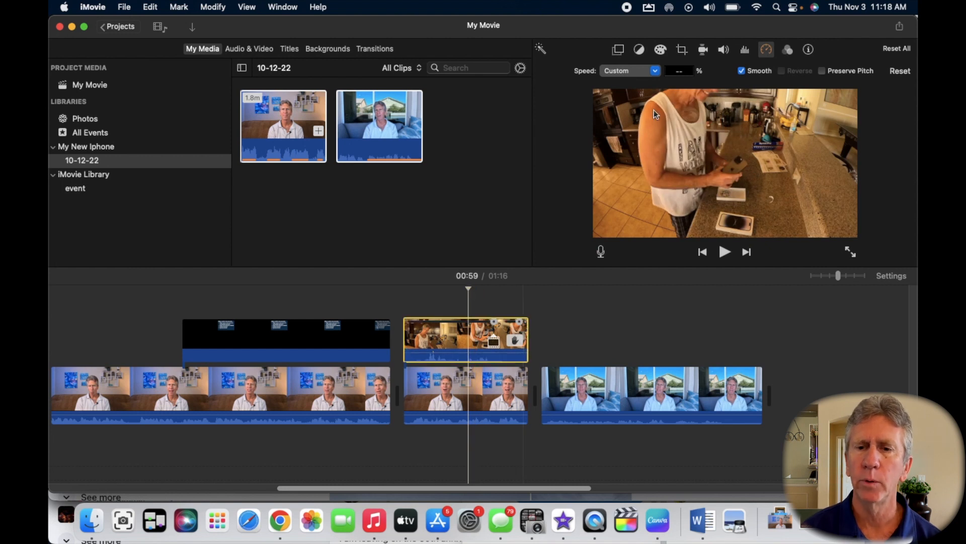
left_click(682, 50)
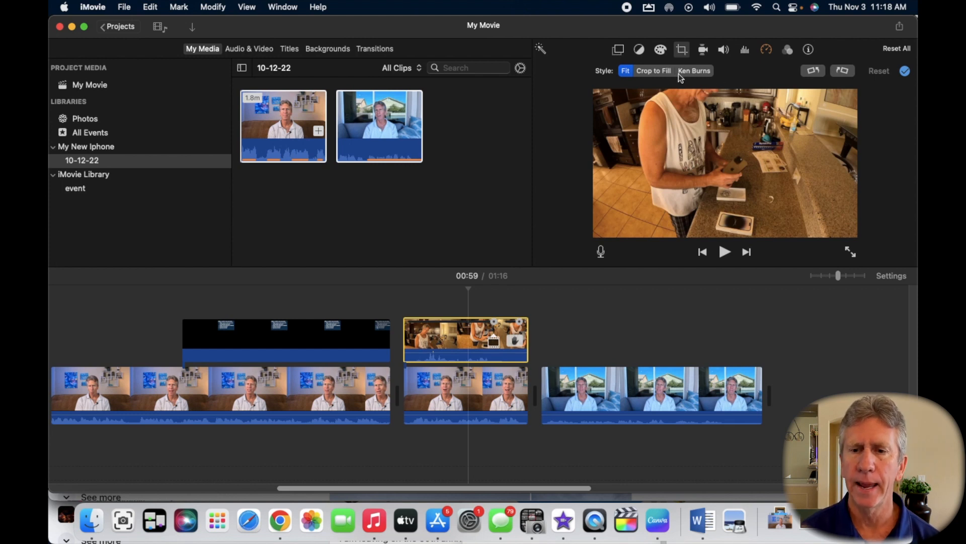
left_click(693, 71)
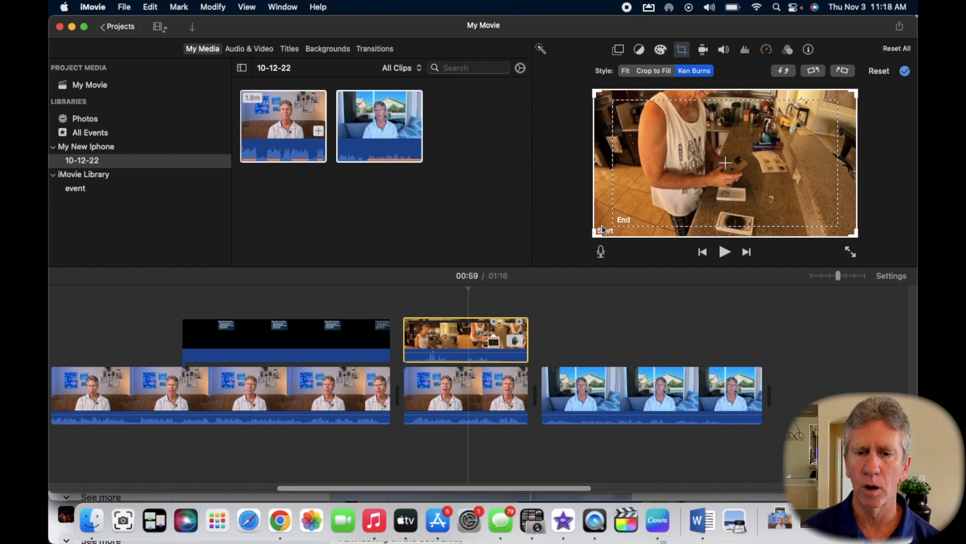
Keep the Ken Burns start frame at the full picture, shrink the end frame tightly around the phone, and apply the crop.
mouse_move(597, 232)
left_mouse_down()
mouse_move(622, 215)
mouse_move(590, 235)
left_mouse_up()
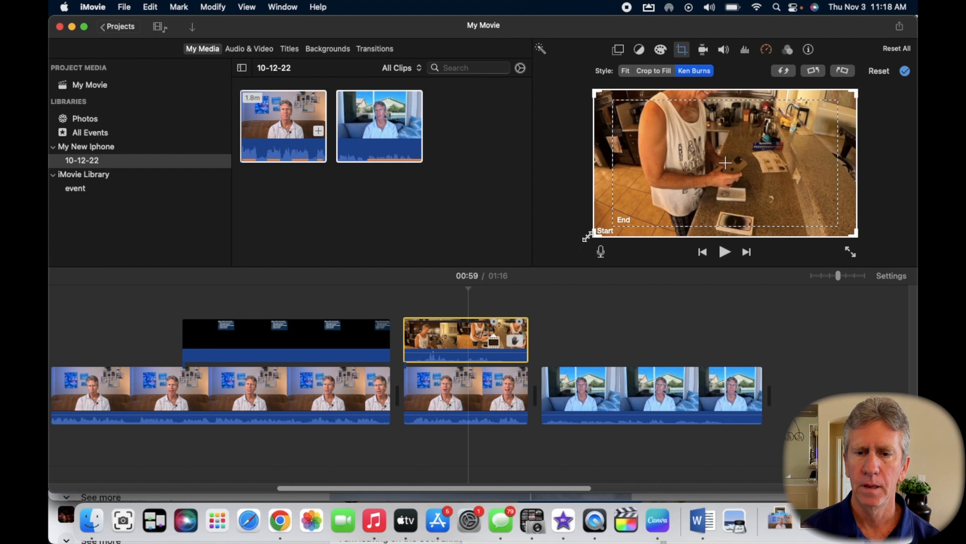
left_click(632, 210)
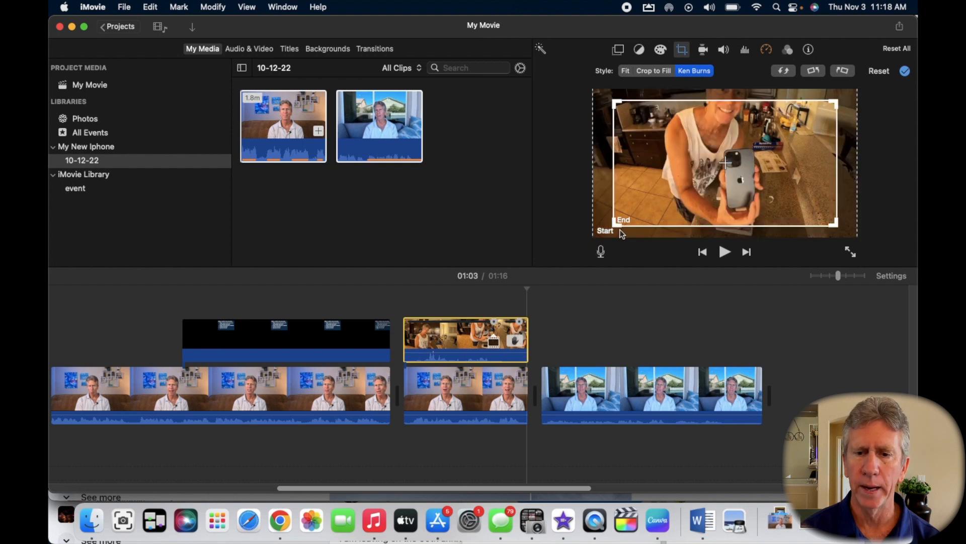
left_click_drag(615, 222, 672, 198)
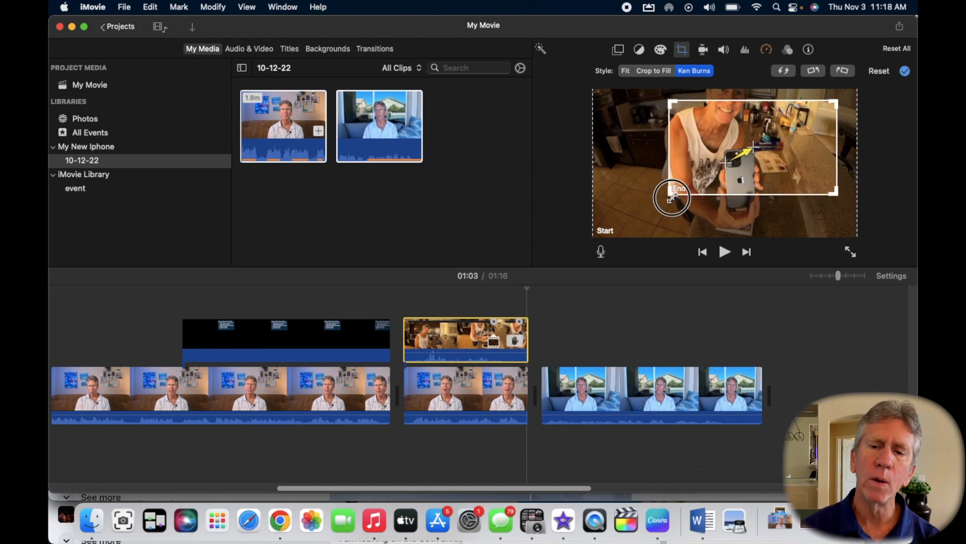
left_click_drag(750, 187, 789, 201)
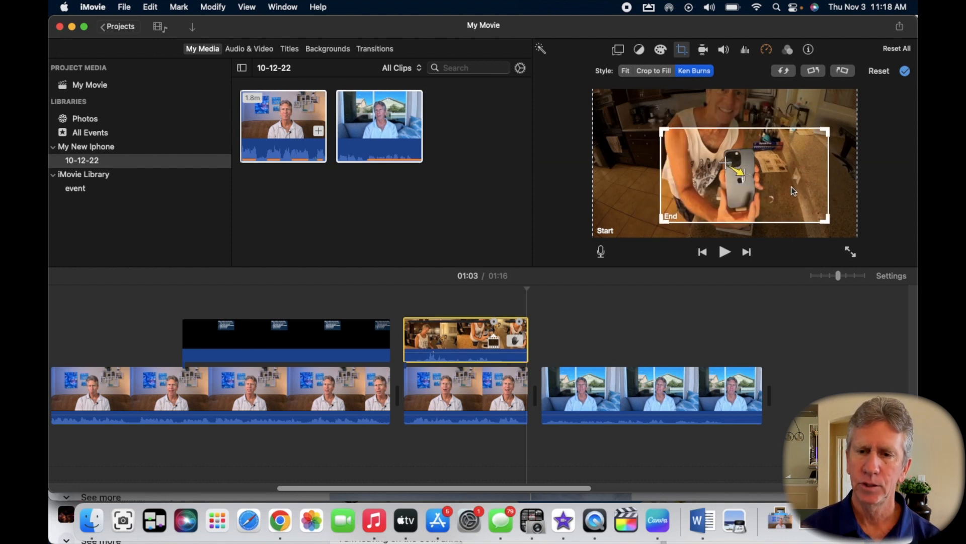
left_click_drag(662, 219, 696, 202)
left_click_drag(794, 177, 782, 195)
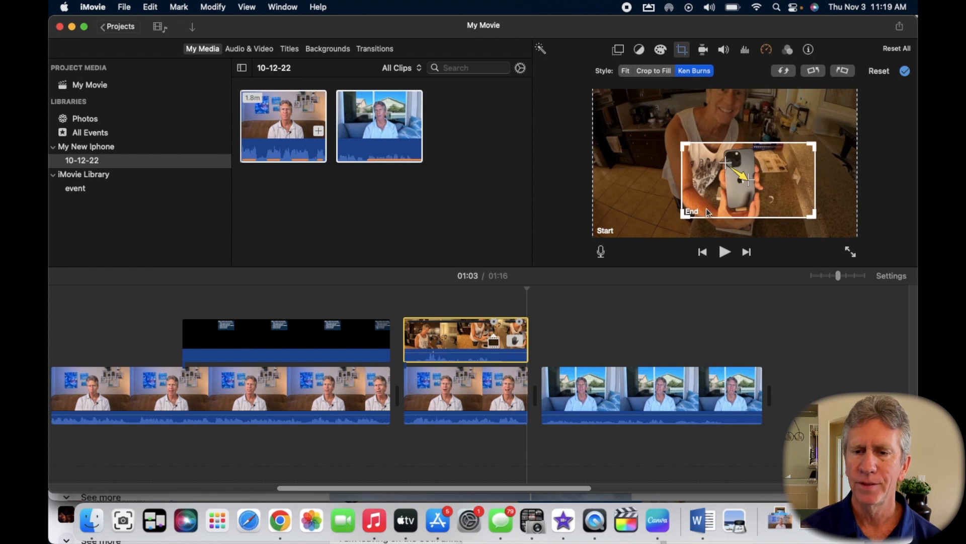
left_click(784, 71)
left_click(785, 74)
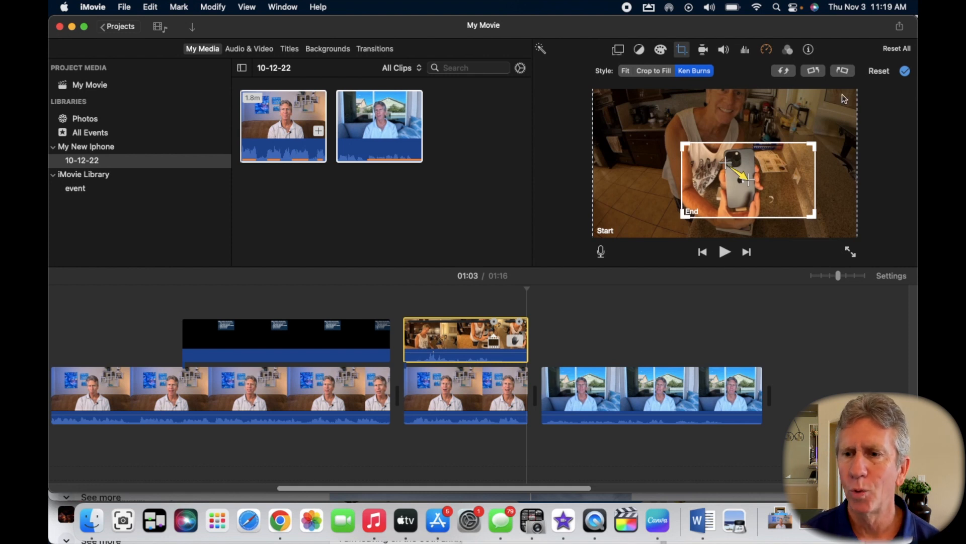
left_click(905, 71)
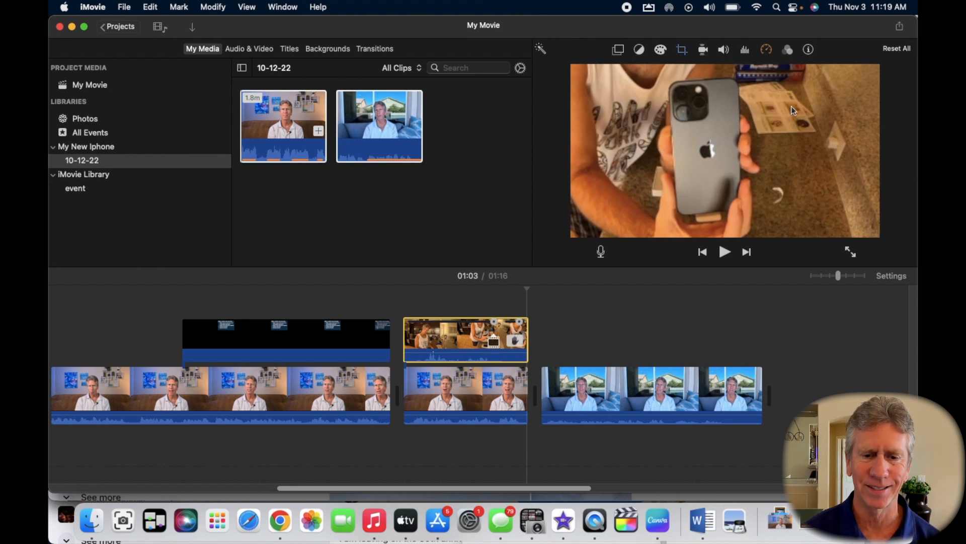
Play the movie from 00:54 across the unboxing cutaway to review its Ken Burns zoom.
left_click(367, 299)
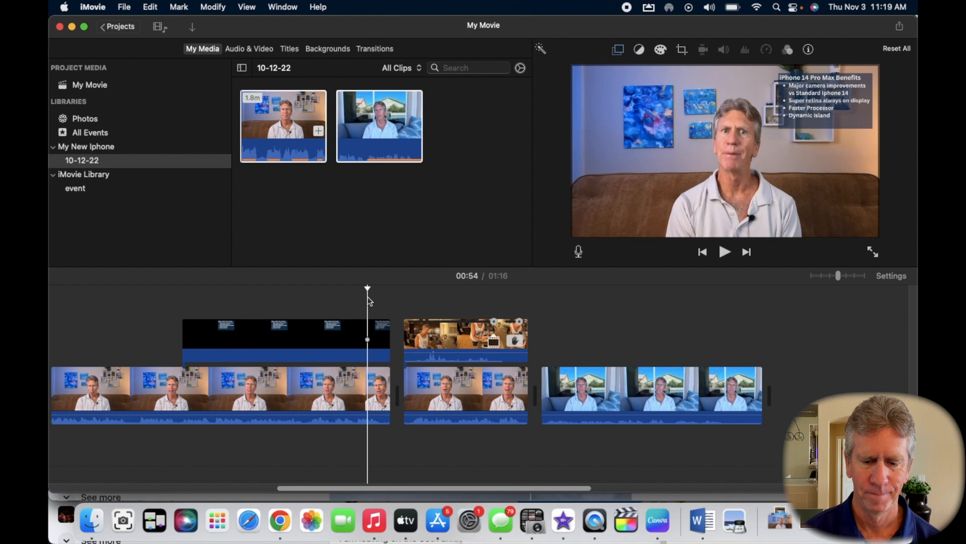
key("space")
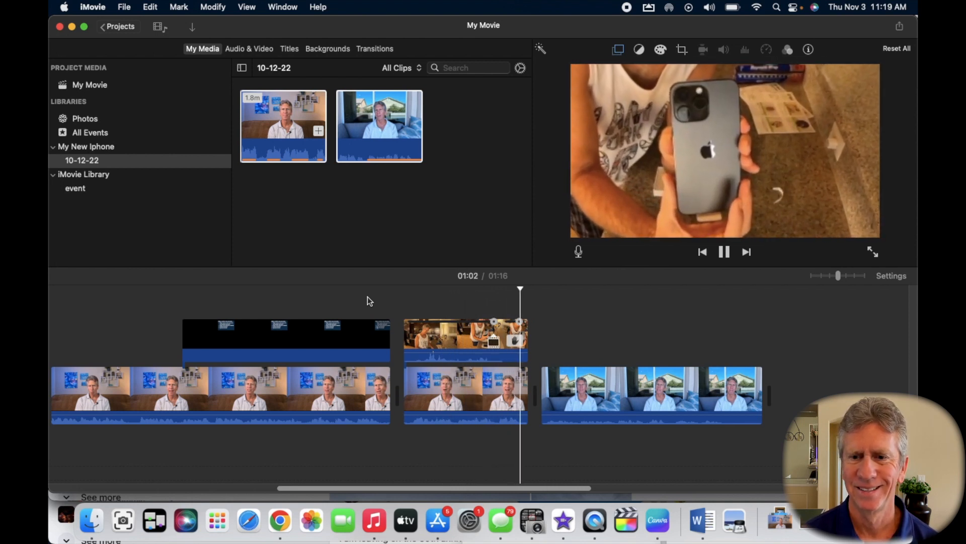
key("space")
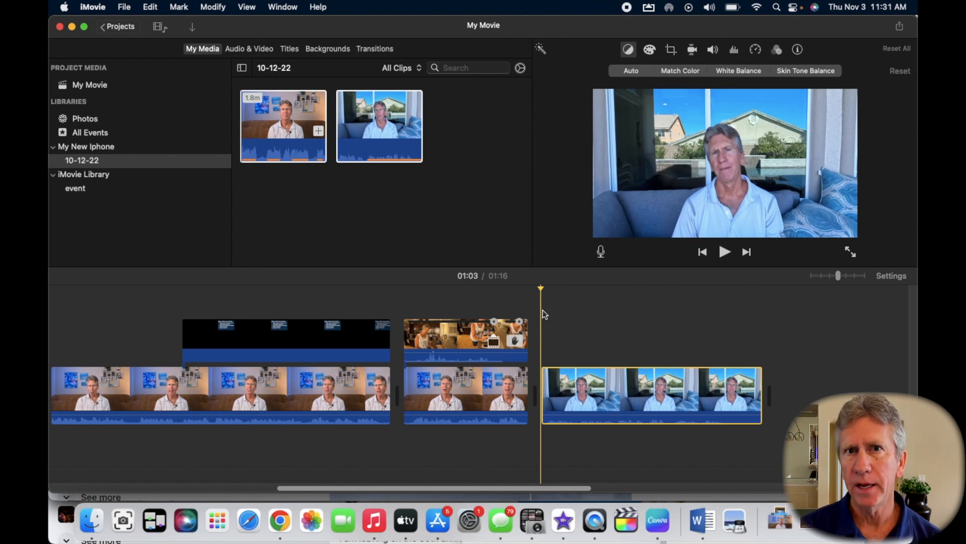
Play the outdoor talking-head clip from 01:03 and return the playhead to that clip's start.
key("space")
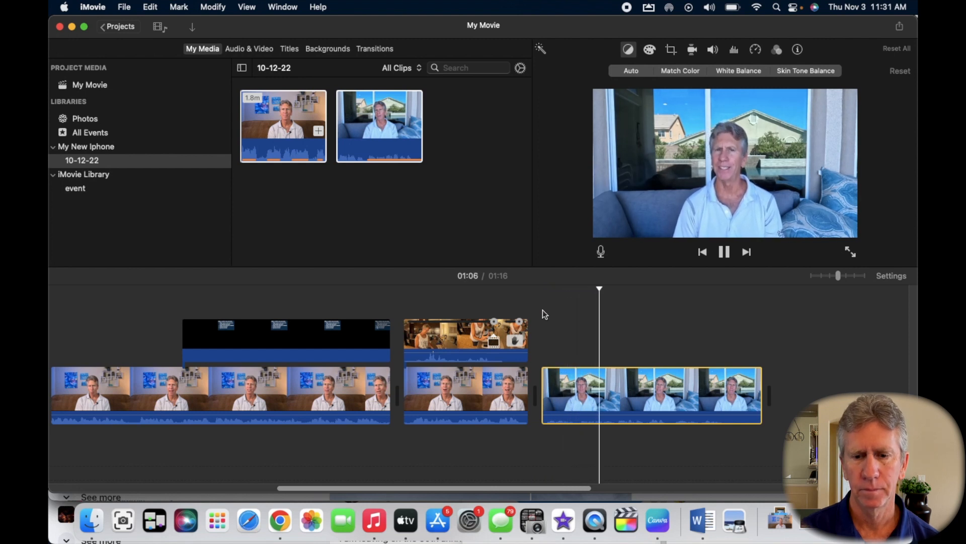
left_click(542, 325)
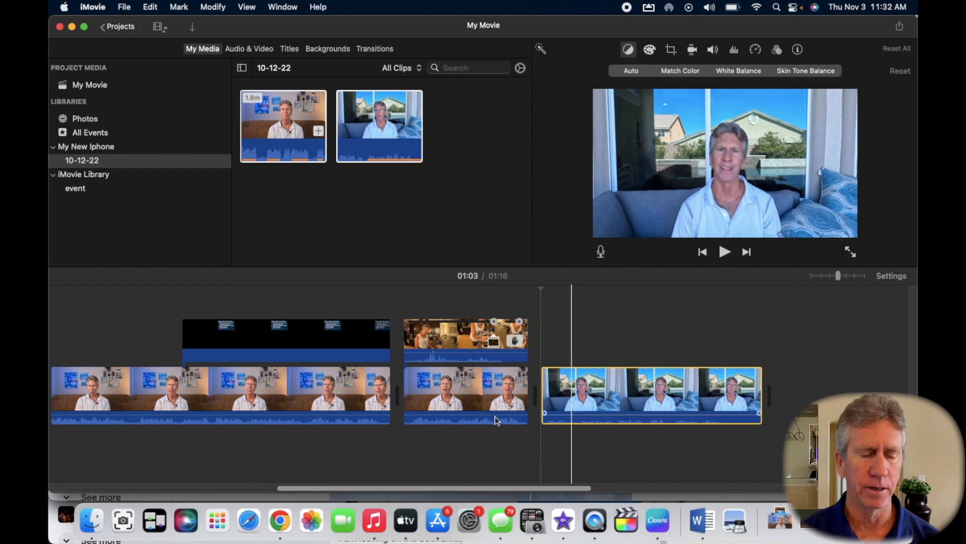
Add 7-slowmo.mov, 8-slowmo2.mov and 9-timelapse.mov from Finder's Imovie Sample Media folder after the last talking-head clip, and play the first added clip.
left_click(92, 520)
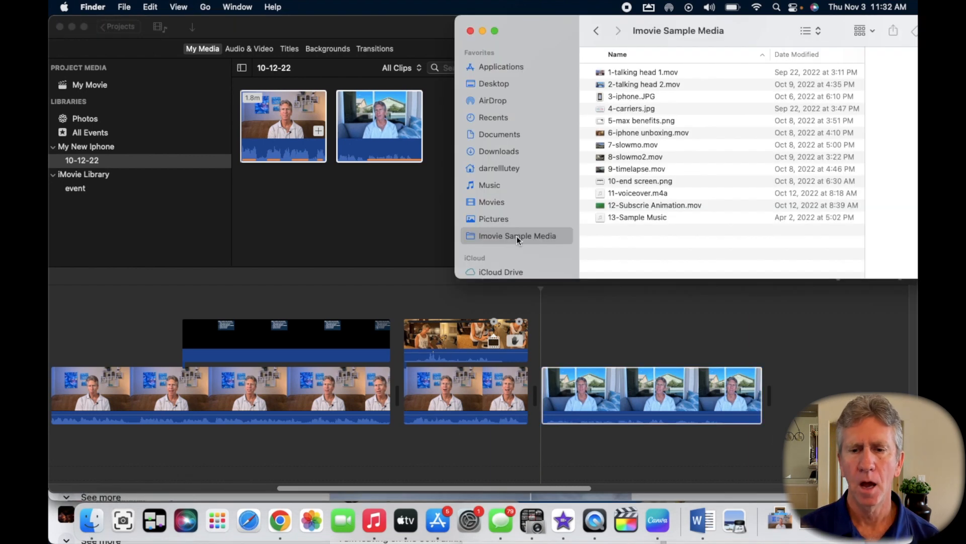
left_click(642, 146)
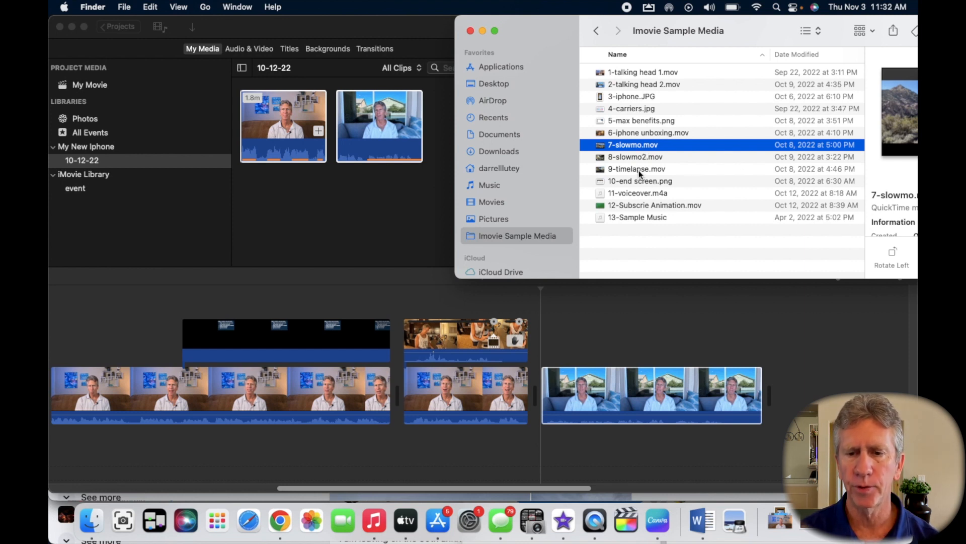
left_click(640, 172, "shift")
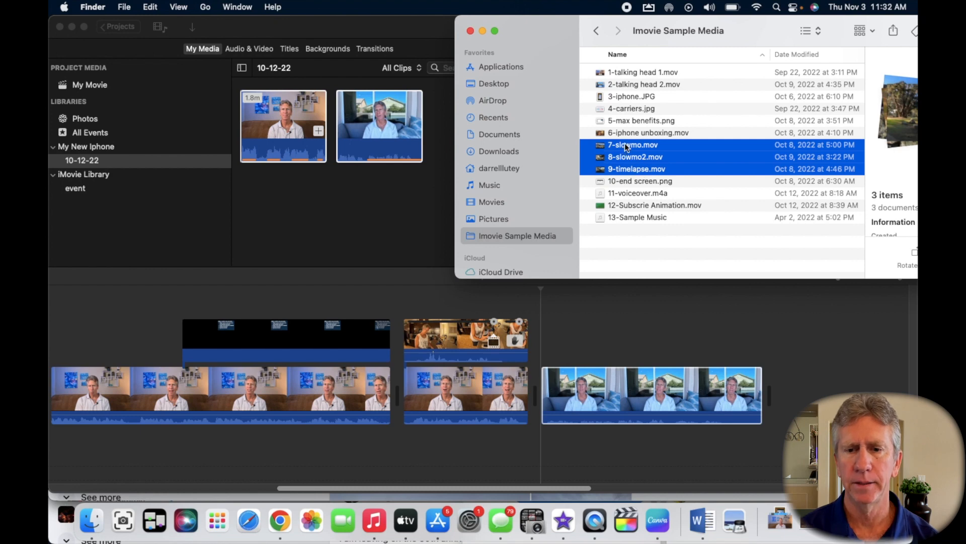
left_click_drag(627, 147, 780, 393)
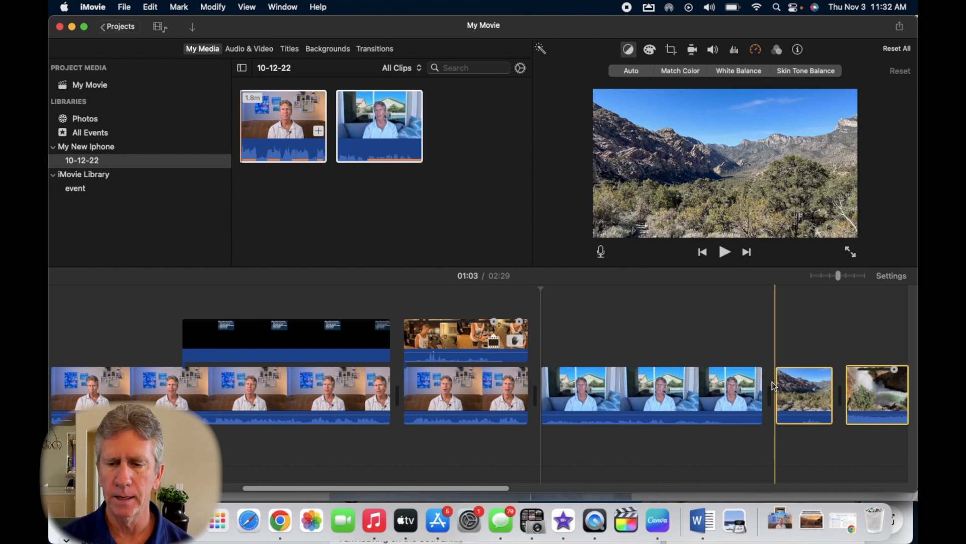
key("space")
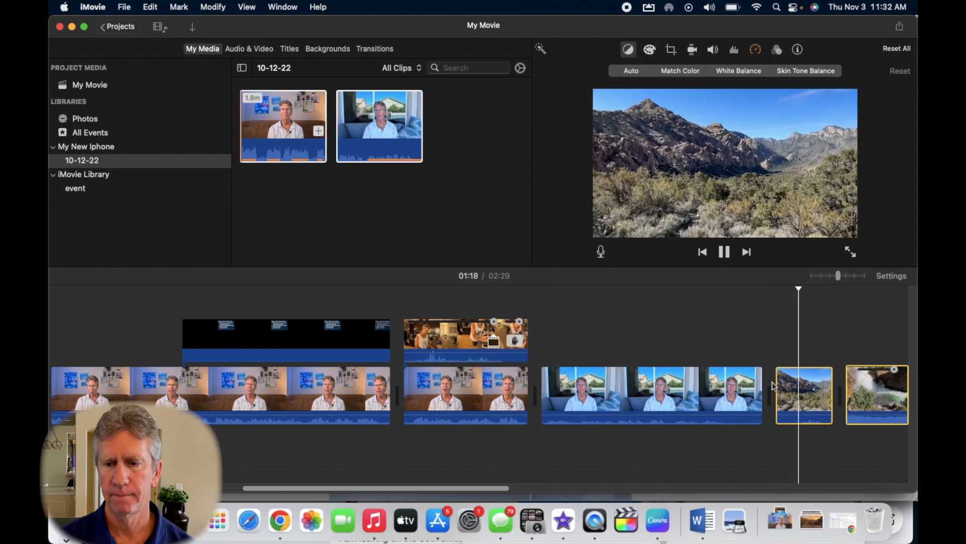
key("space")
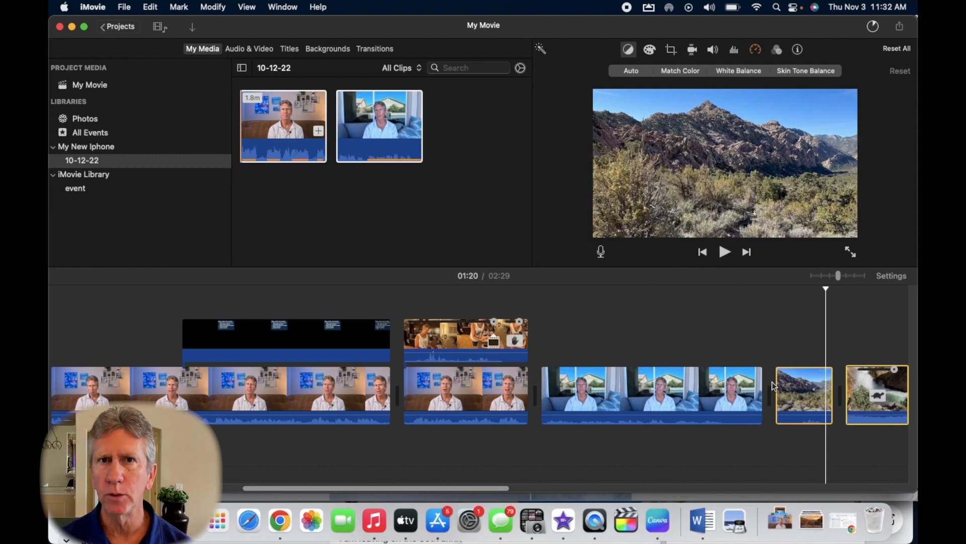
Set the desert mountain clip's speed to Slow, try the 25% and 50% presets, and settle on 25%.
left_click(788, 390)
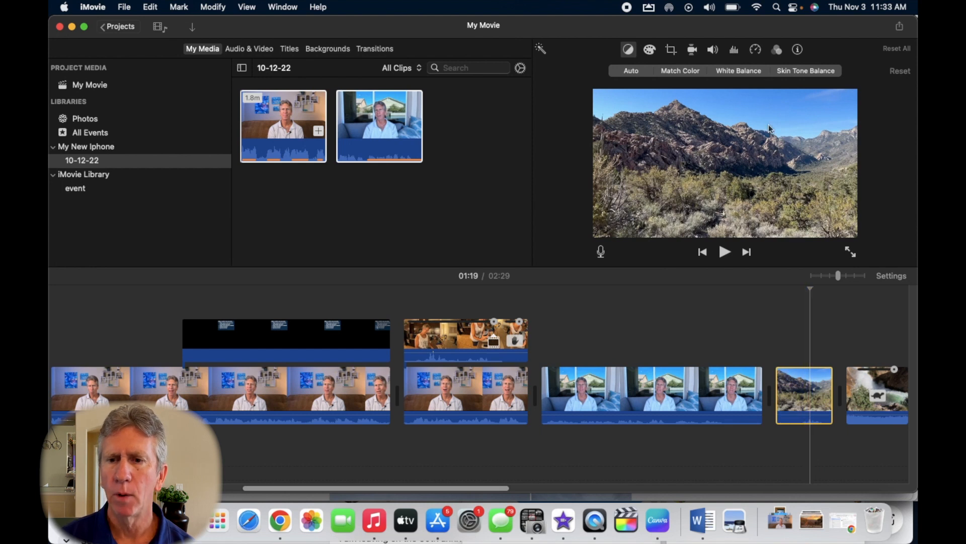
left_click(757, 51)
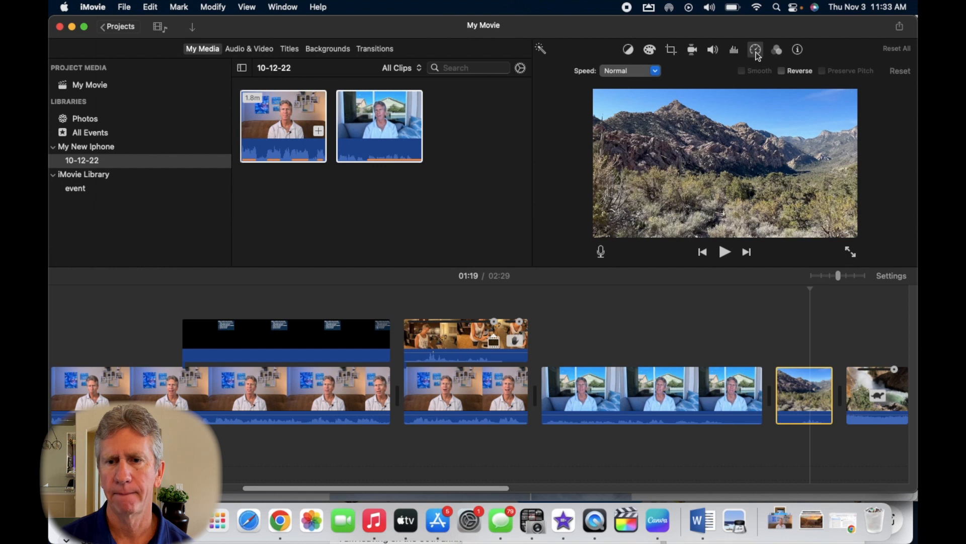
left_click(656, 72)
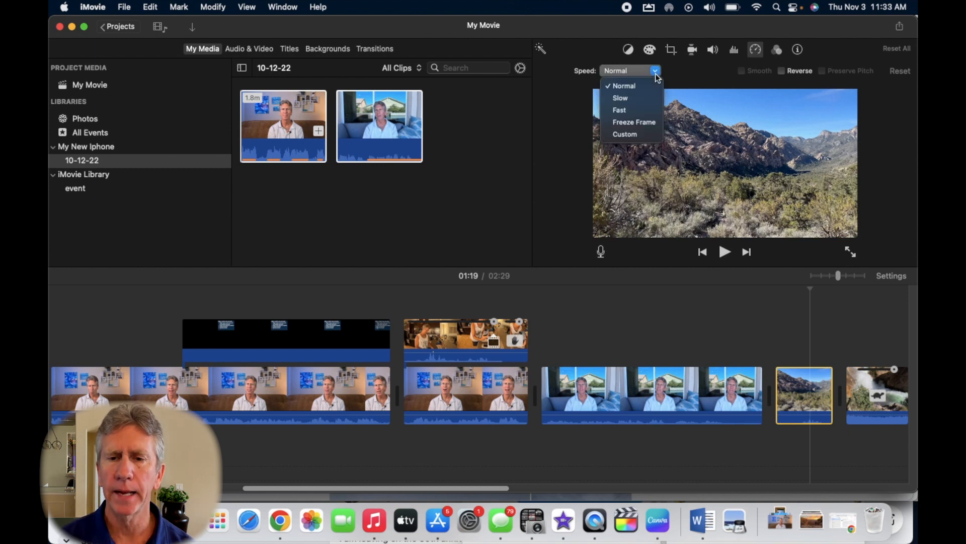
left_click(639, 96)
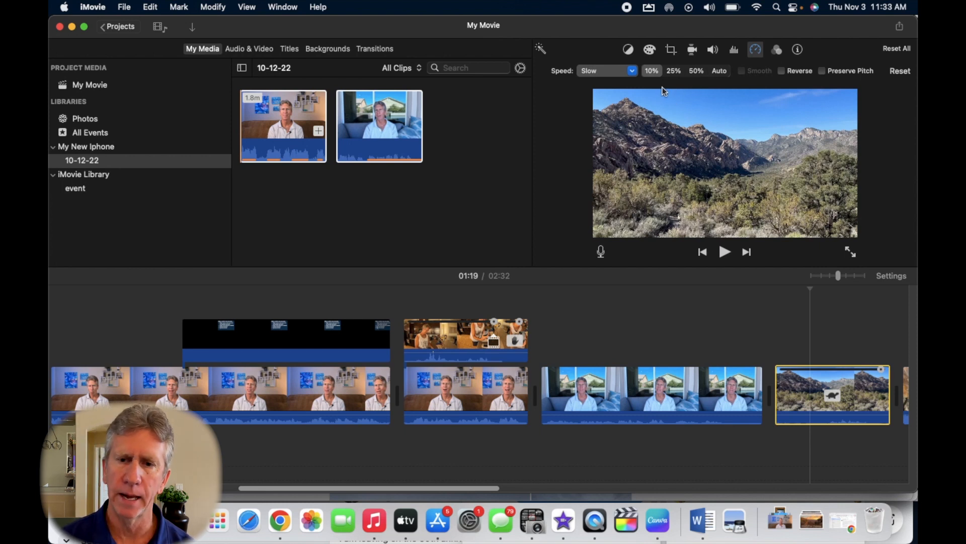
left_click(673, 72)
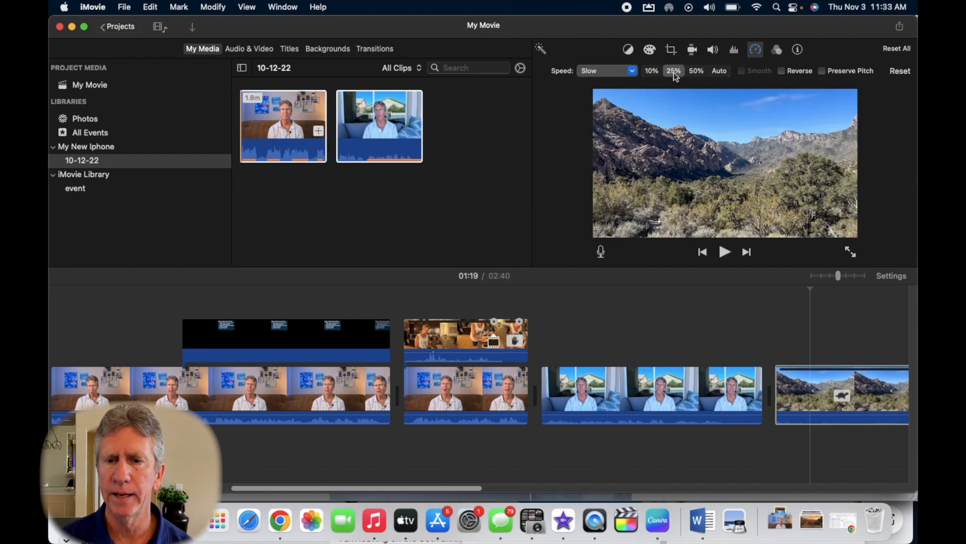
left_click(696, 71)
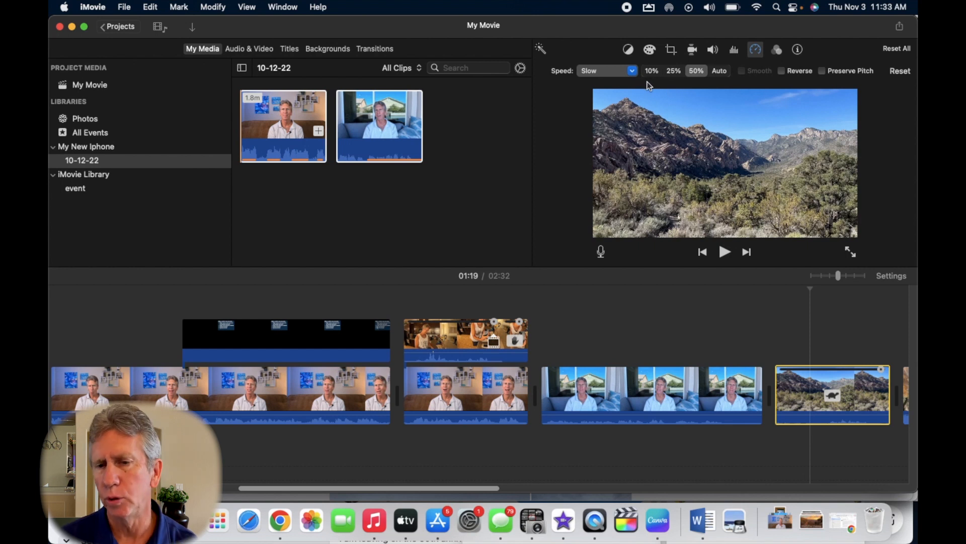
left_click(632, 71)
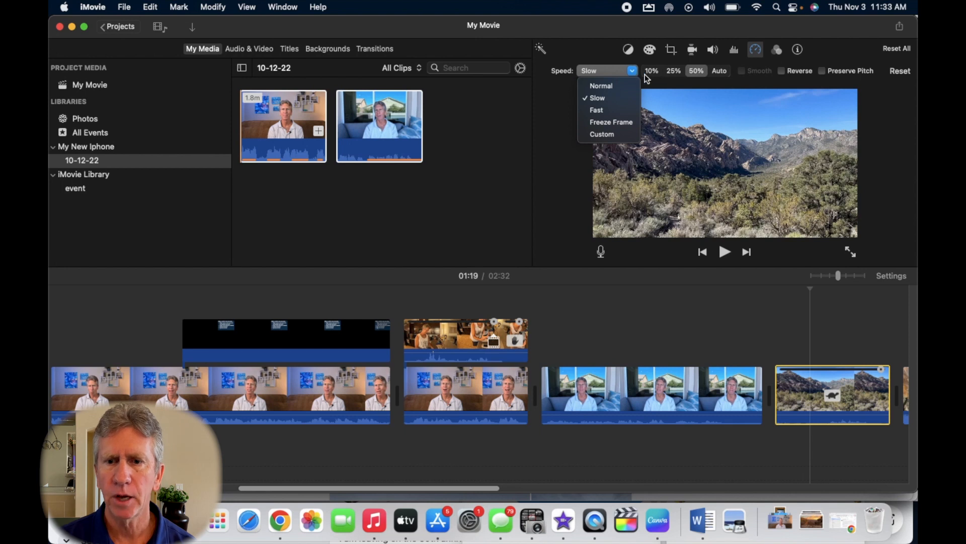
left_click(674, 73)
left_click(673, 73)
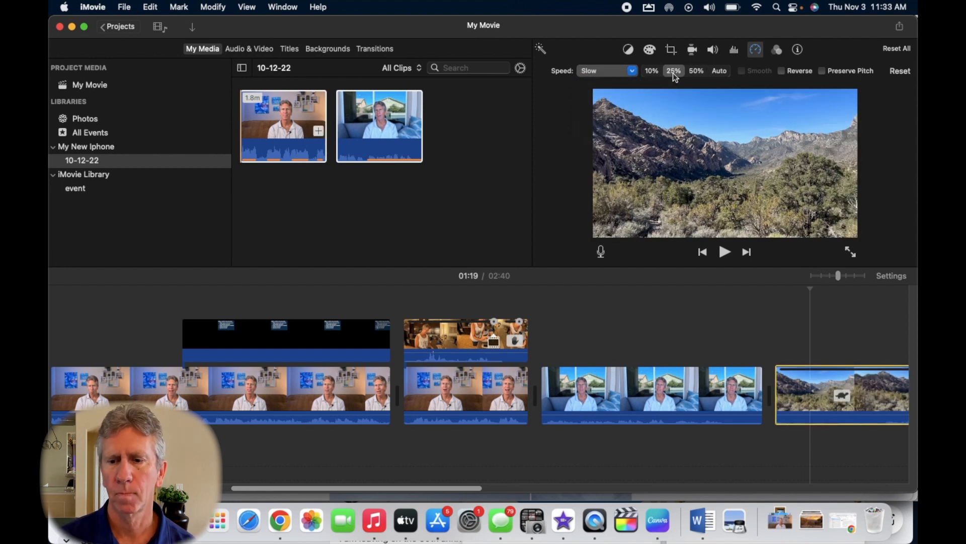
Play the slowed desert mountain clip from its beginning to check the slow-motion effect.
left_click(826, 325)
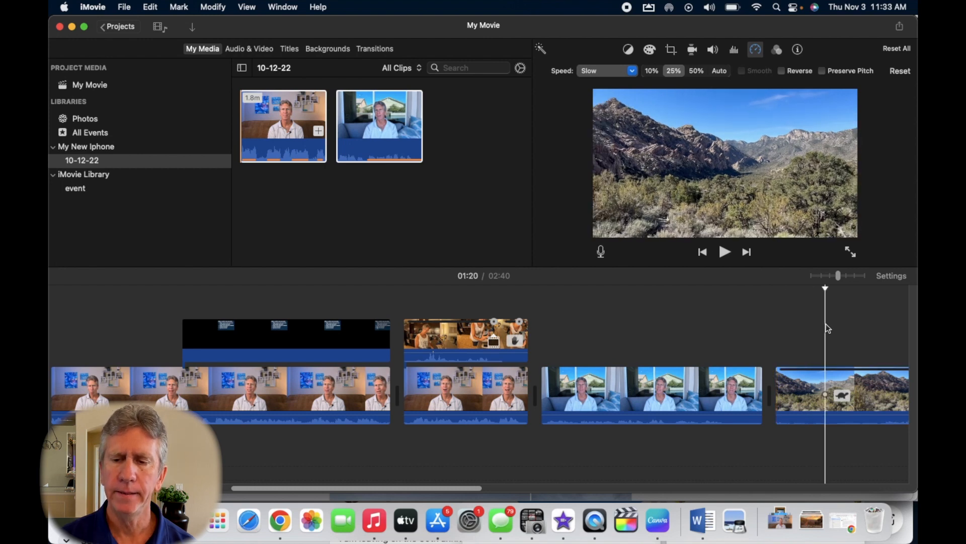
scroll(793, 324, "right", 10)
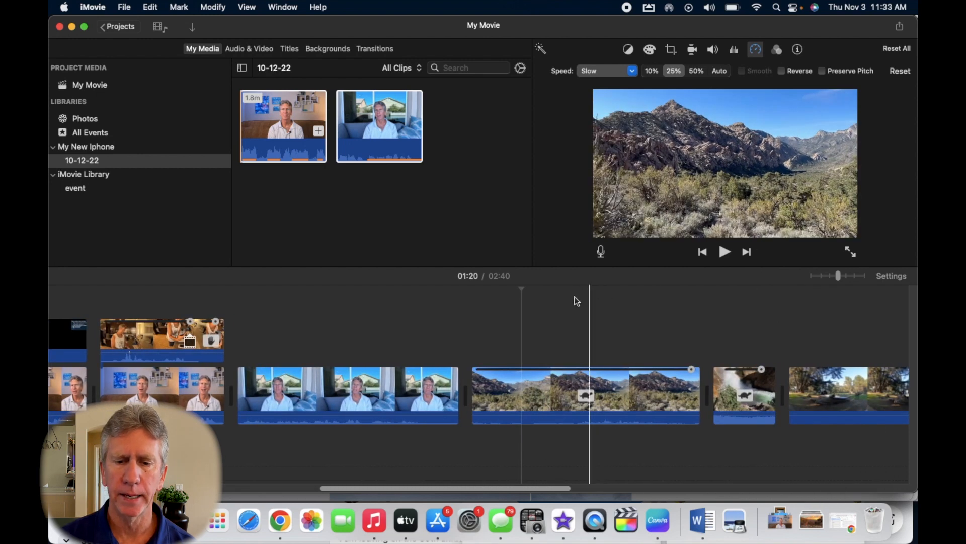
left_click(474, 291)
key("space")
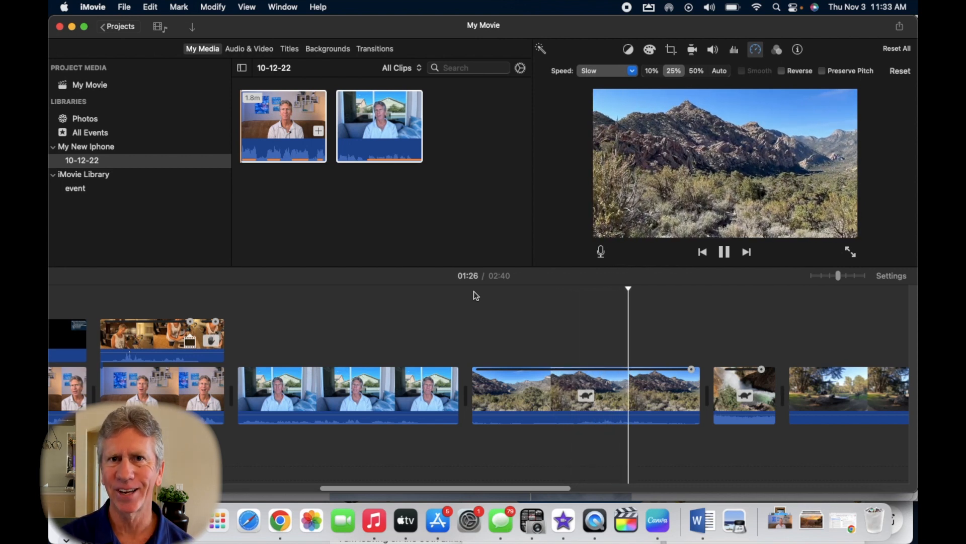
key("space")
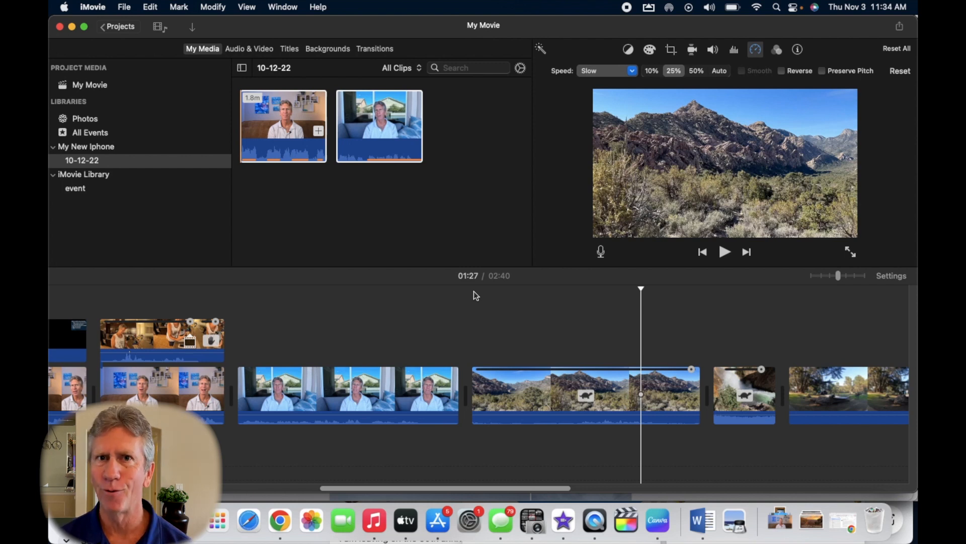
Play the waterfall clip from its start through to the beginning of the campsite clip.
scroll(473, 292, "right", 5)
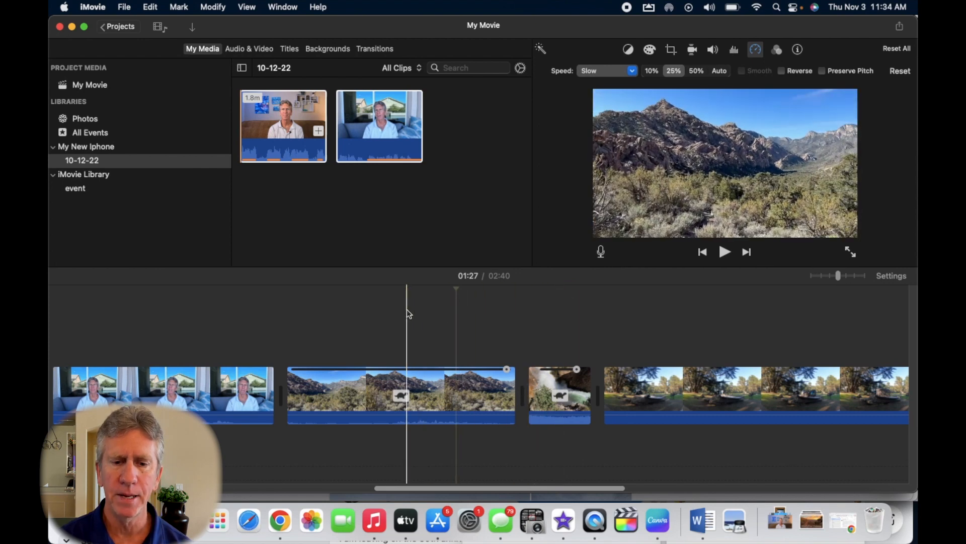
left_click(525, 312)
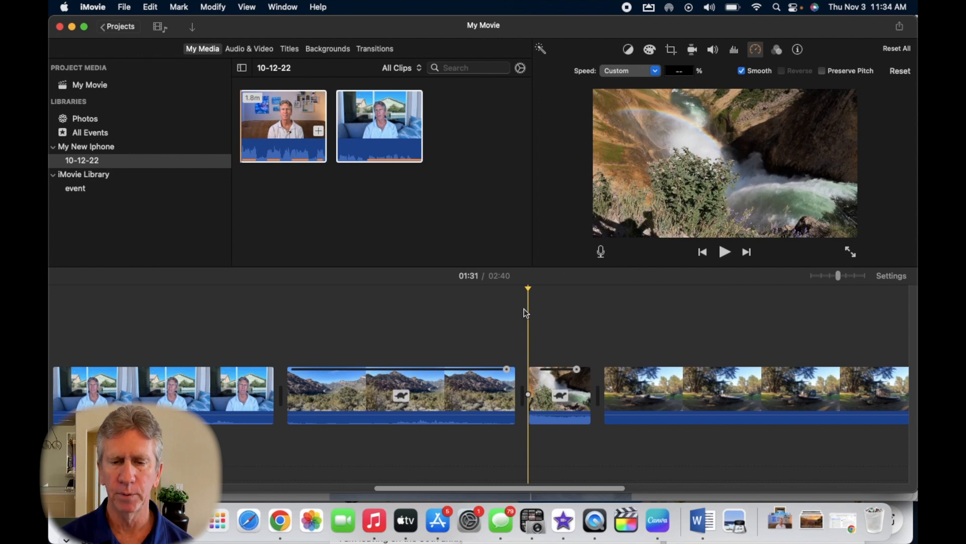
key("space")
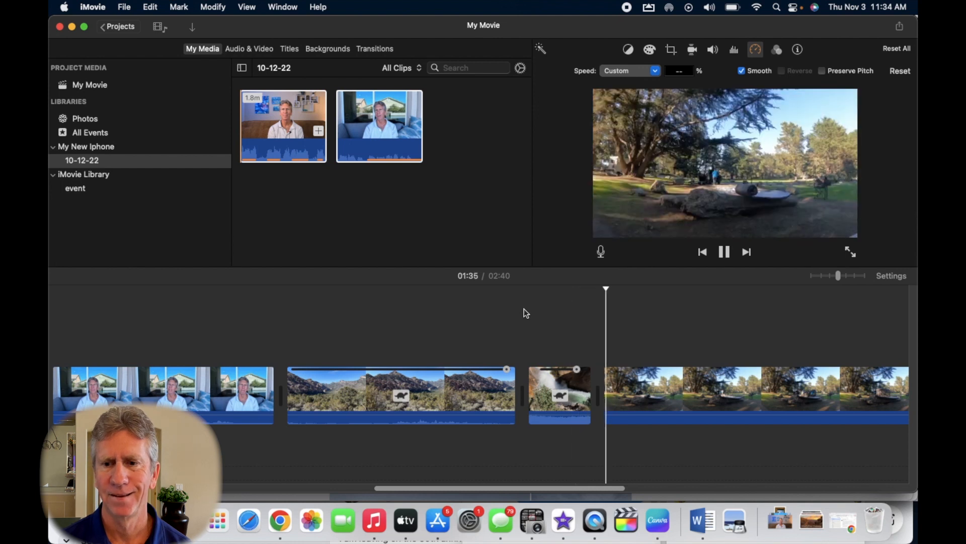
key("space")
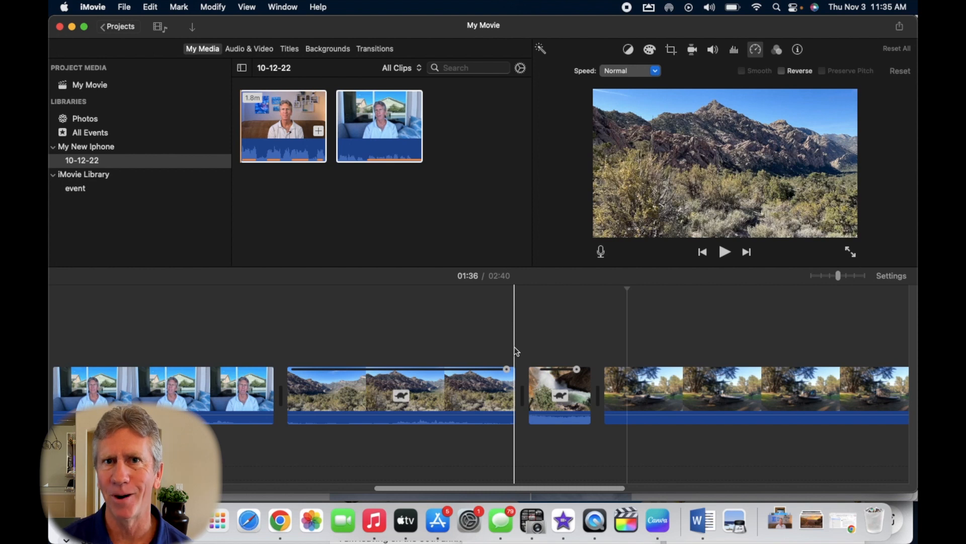
Preview the campsite clip at normal speed, then replay it from its beginning and stop playback.
scroll(514, 352, "right", 5)
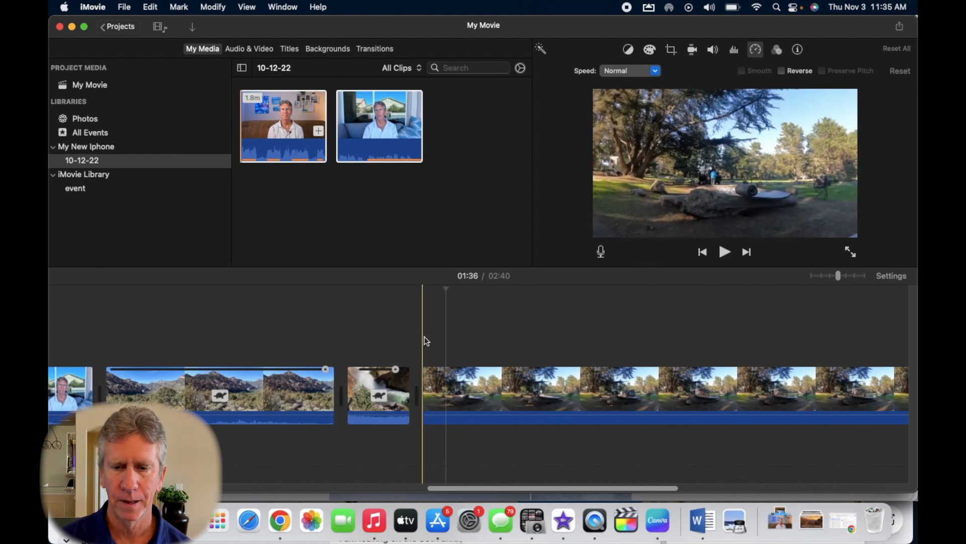
key("space")
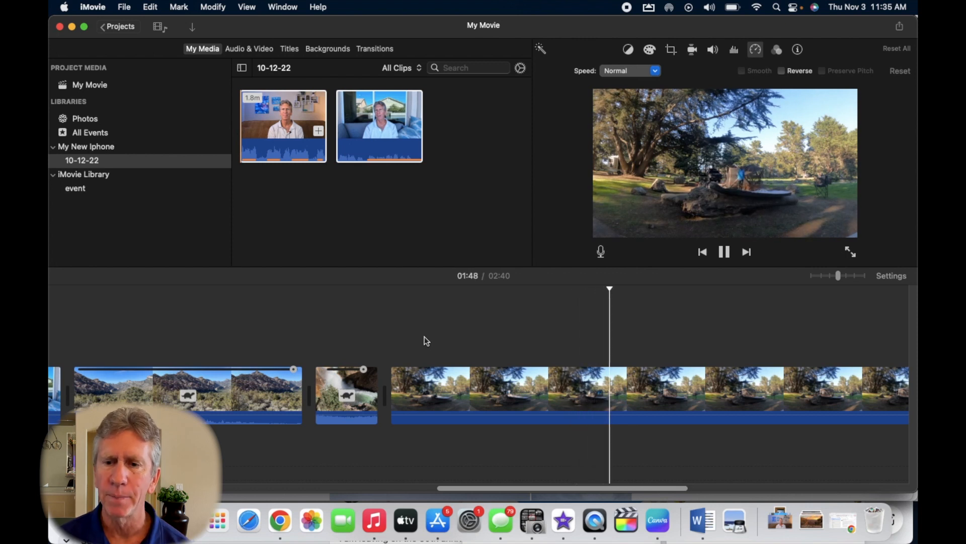
scroll(424, 337, "right", 5)
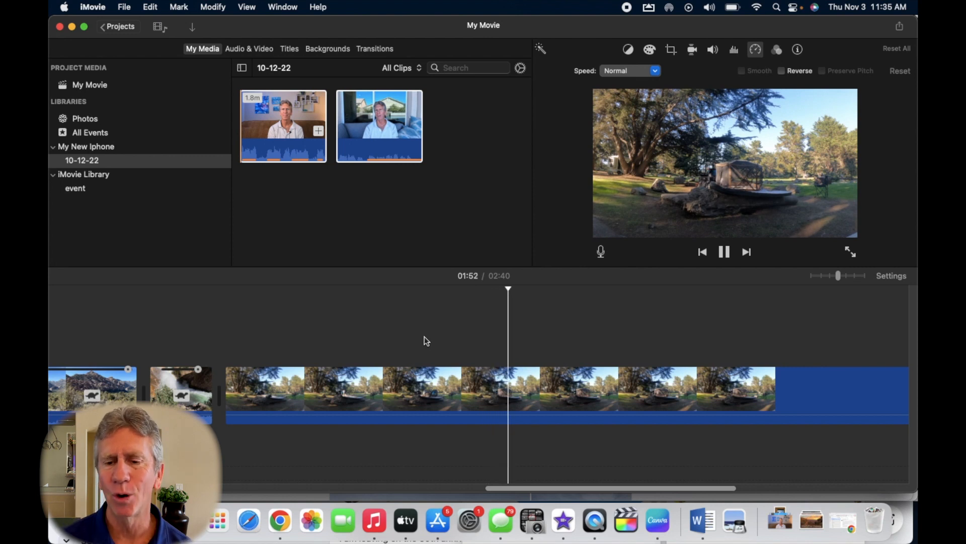
scroll(425, 336, "left", 5)
scroll(425, 336, "left", 1)
left_click(395, 330)
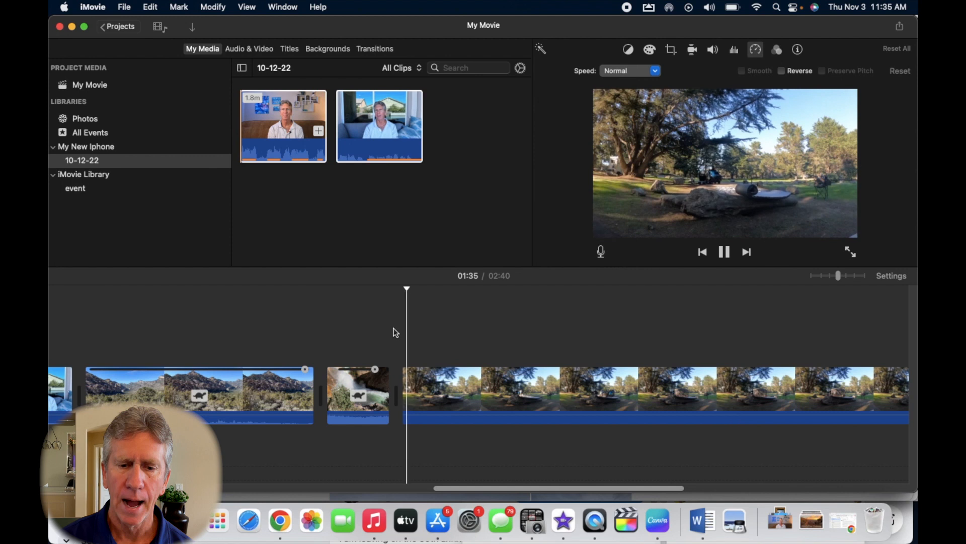
key("space")
Set the campsite clip's speed to Fast at 8x.
left_click(575, 390)
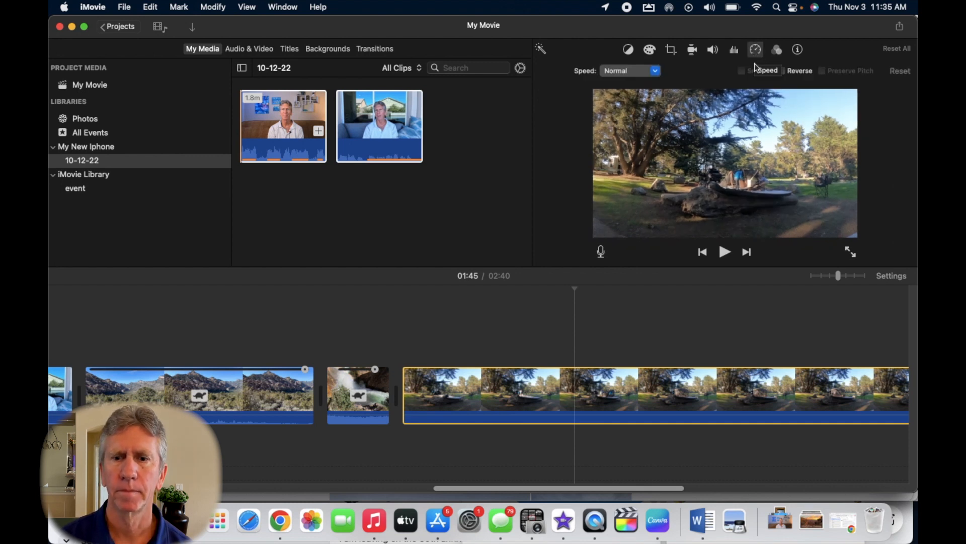
left_click(655, 71)
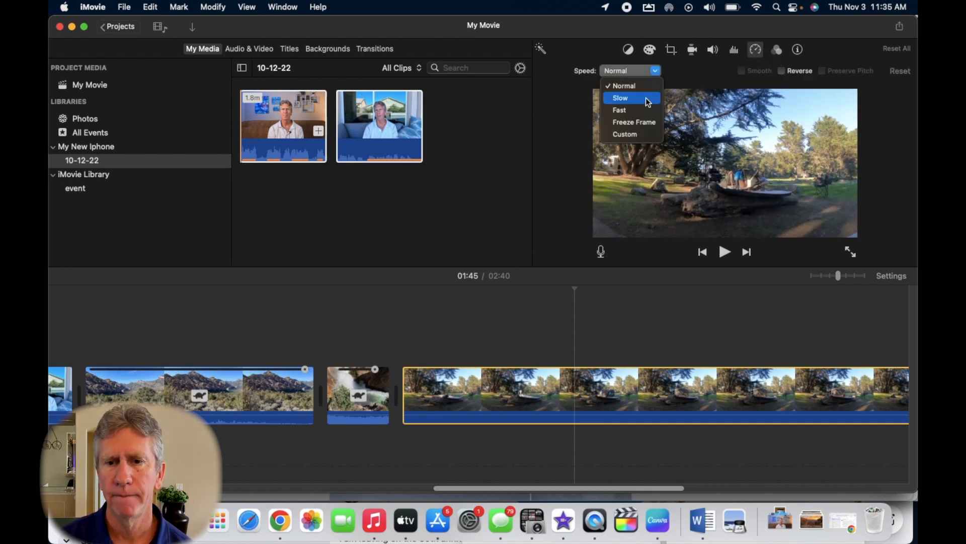
left_click(634, 109)
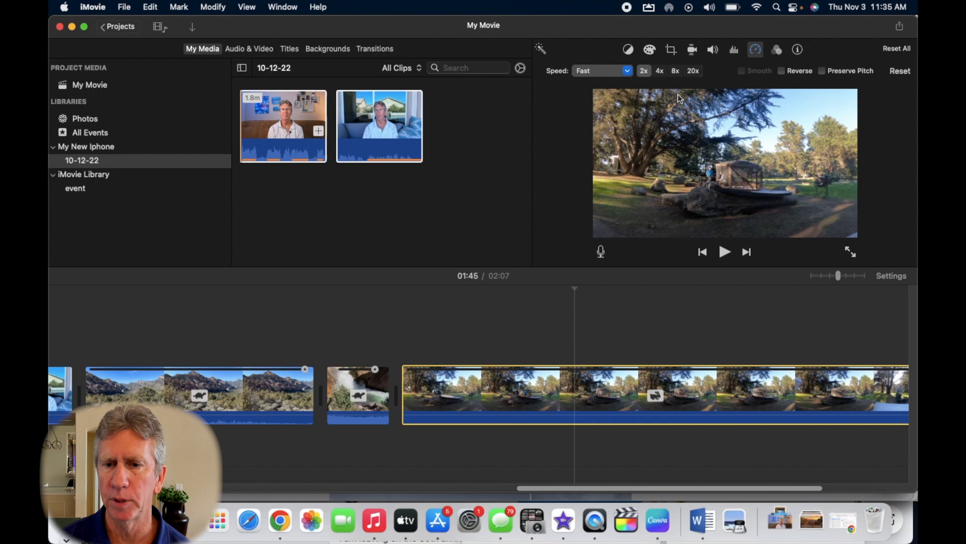
left_click(675, 70)
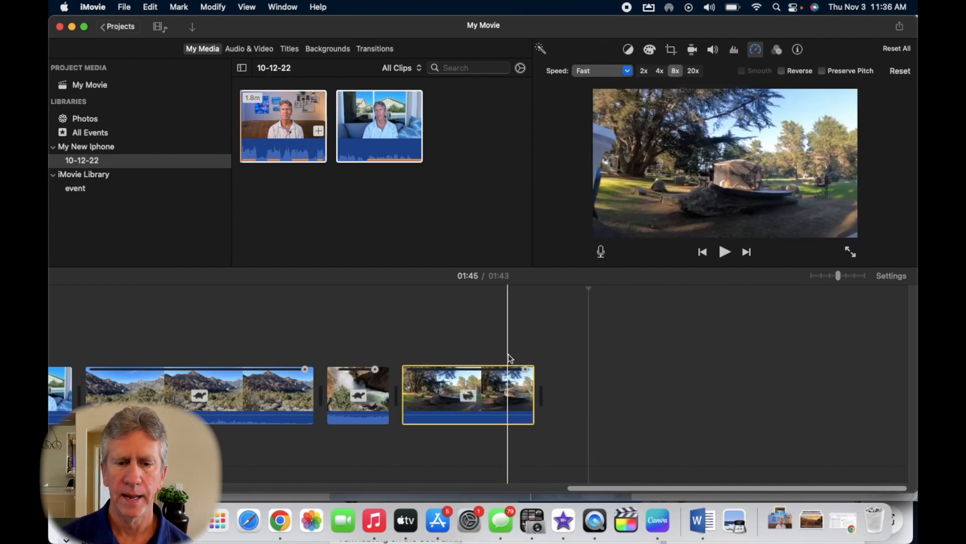
Play the sped-up campsite clip from its start to check the time-lapse effect, and stop near its end.
left_click(399, 313)
left_click(398, 312)
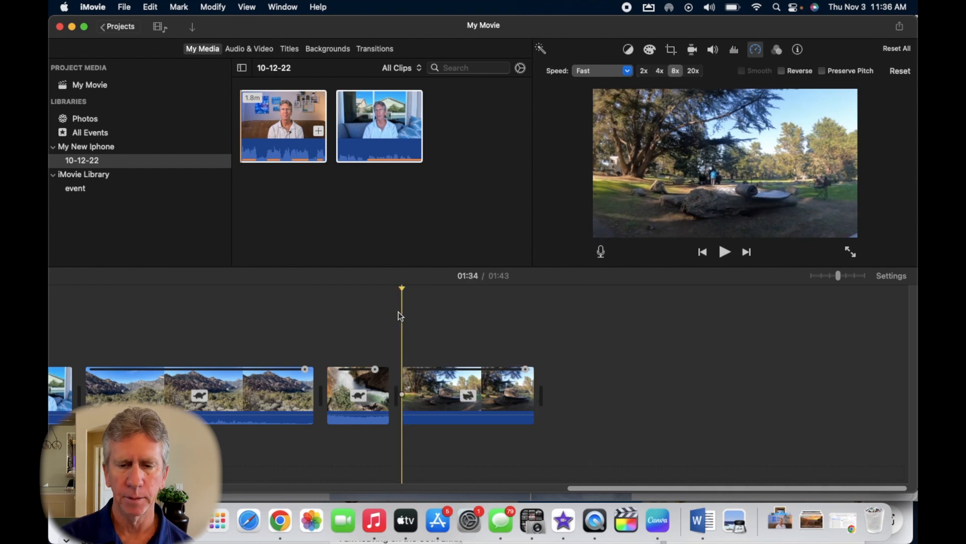
key("space")
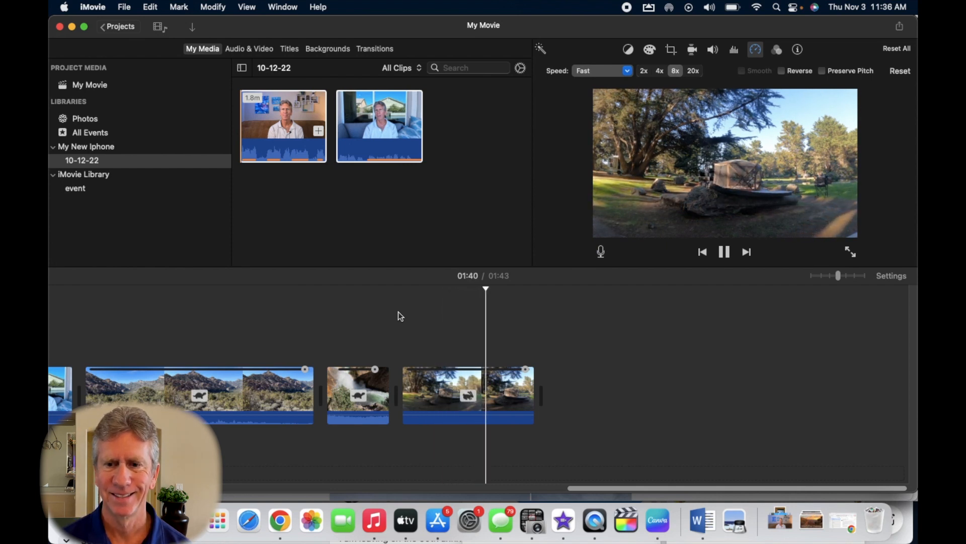
key("space")
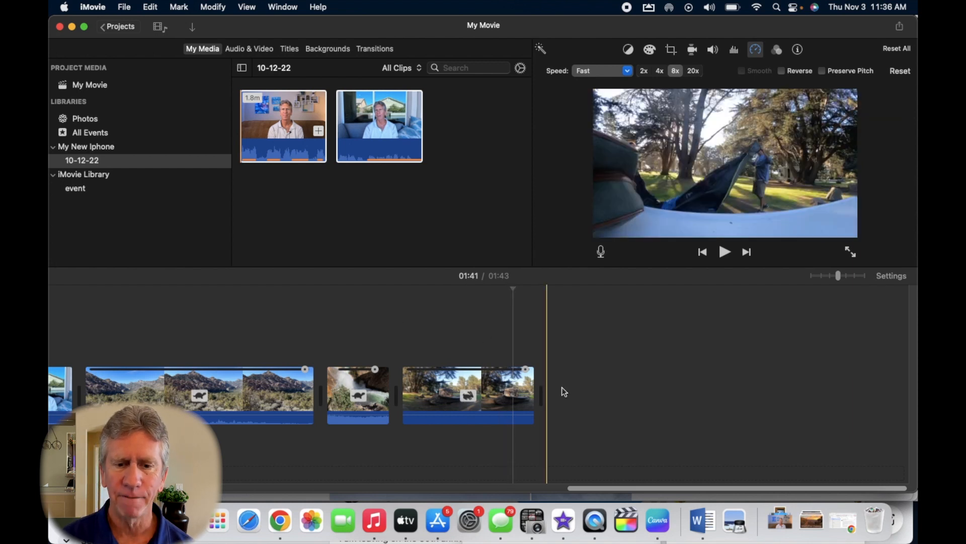
Play the movie from the end of the second talking-head clip, watch it full screen, and return to the editing view.
left_click(642, 360)
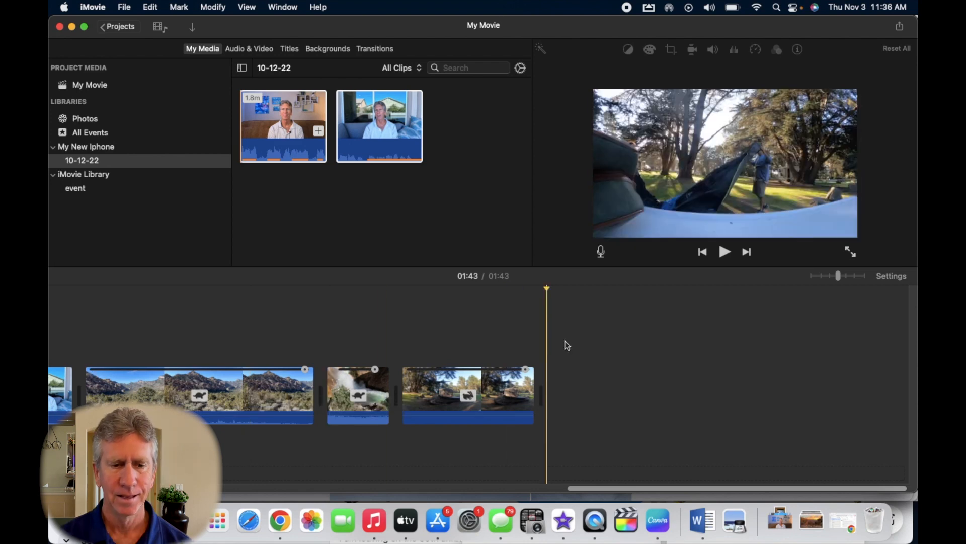
scroll(565, 341, "left", 3)
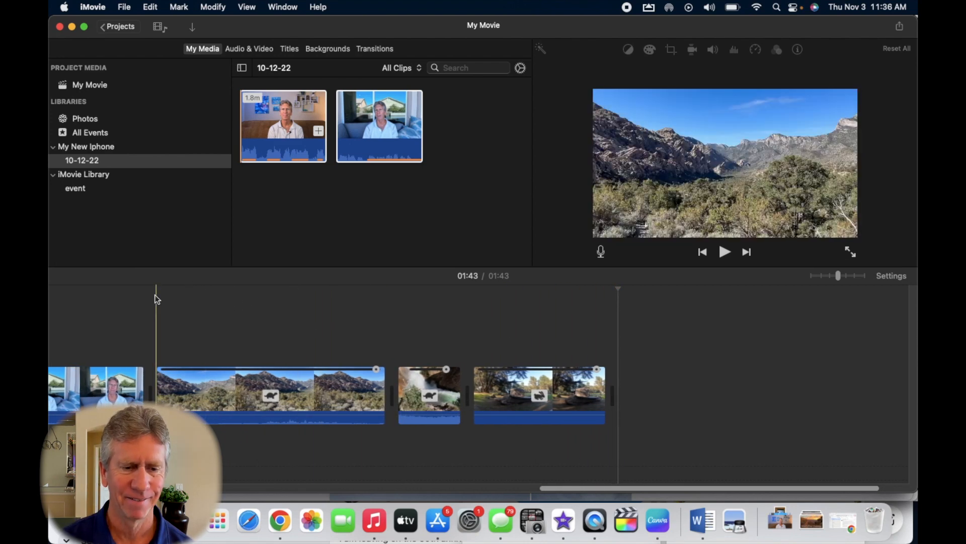
left_click(96, 305)
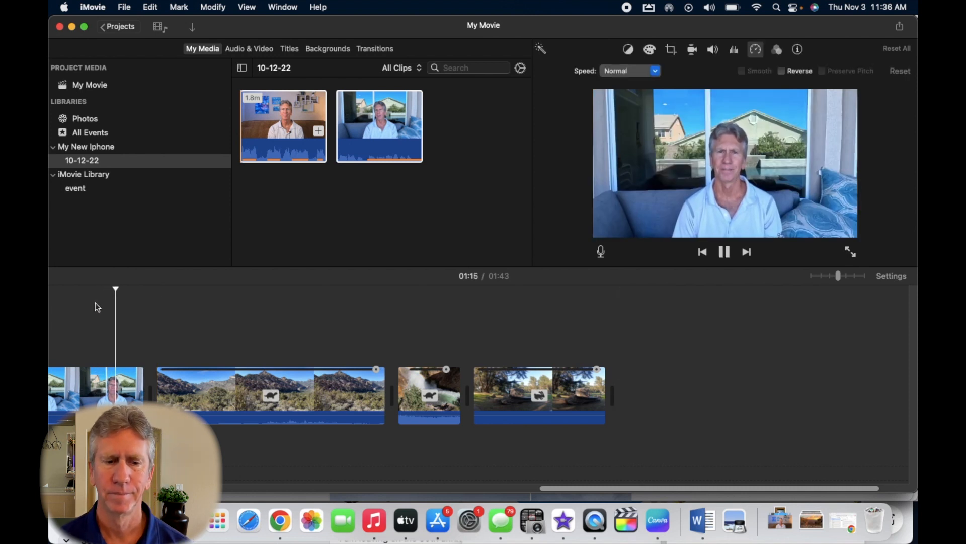
left_click(850, 252)
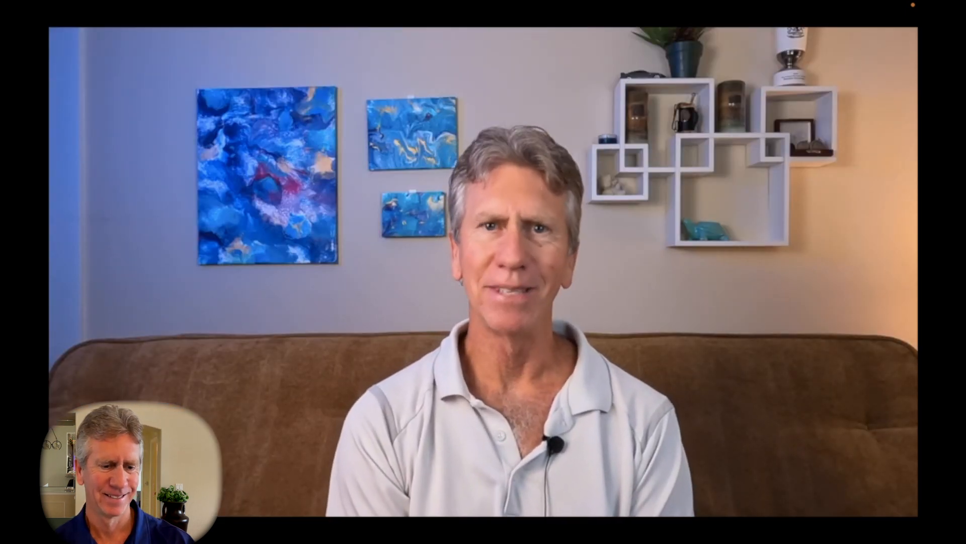
key("Escape")
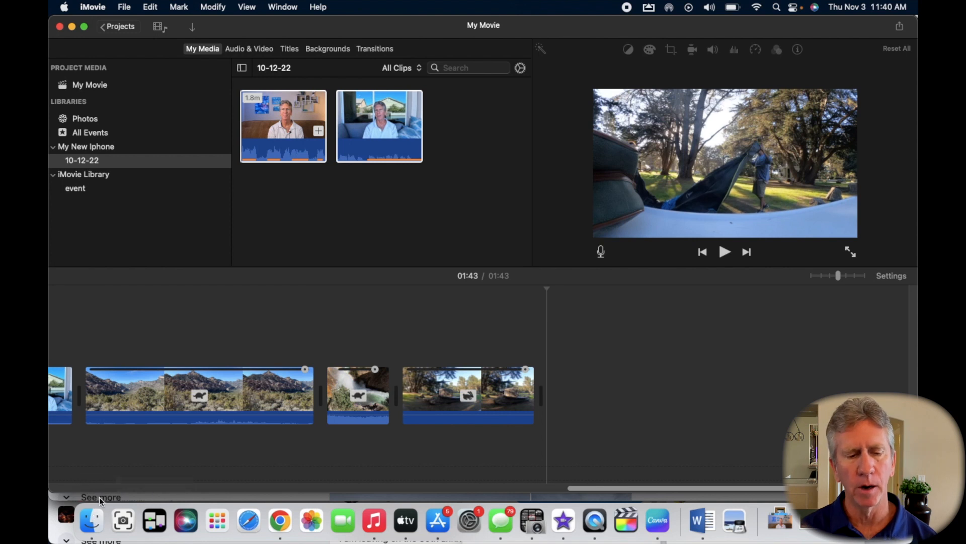
Add 10-end screen.png from the Imovie Sample Media folder in Finder to the end of the timeline, after the campsite clip.
left_click(100, 524)
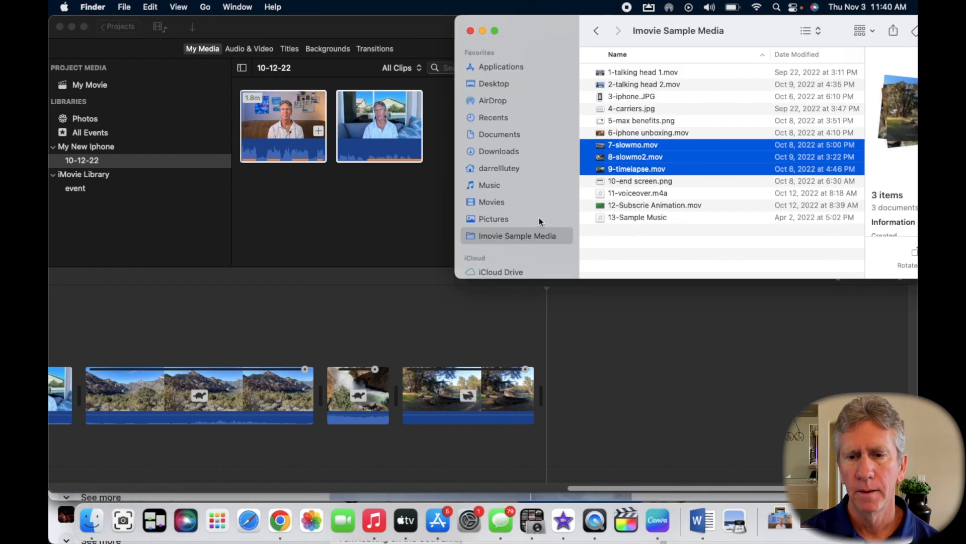
left_click(659, 182)
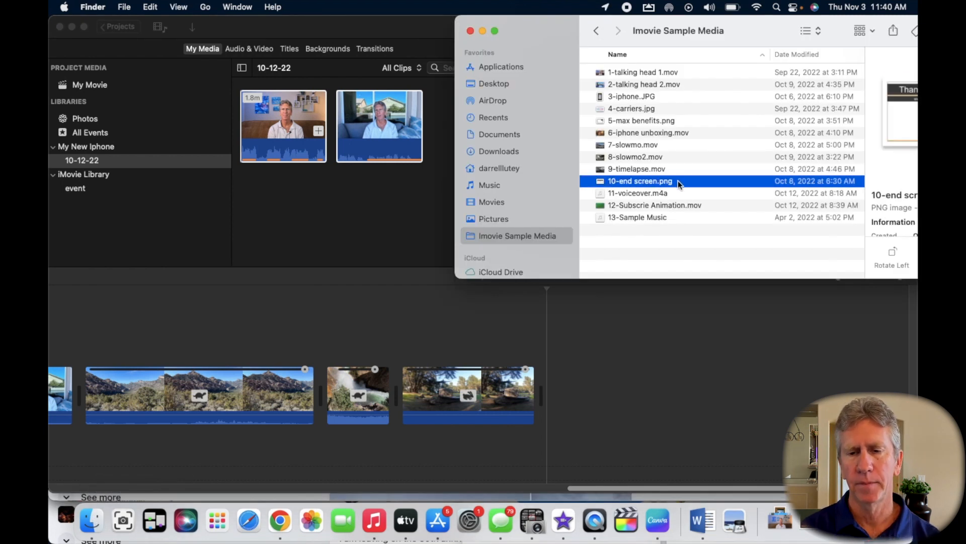
left_click_drag(662, 195, 552, 401)
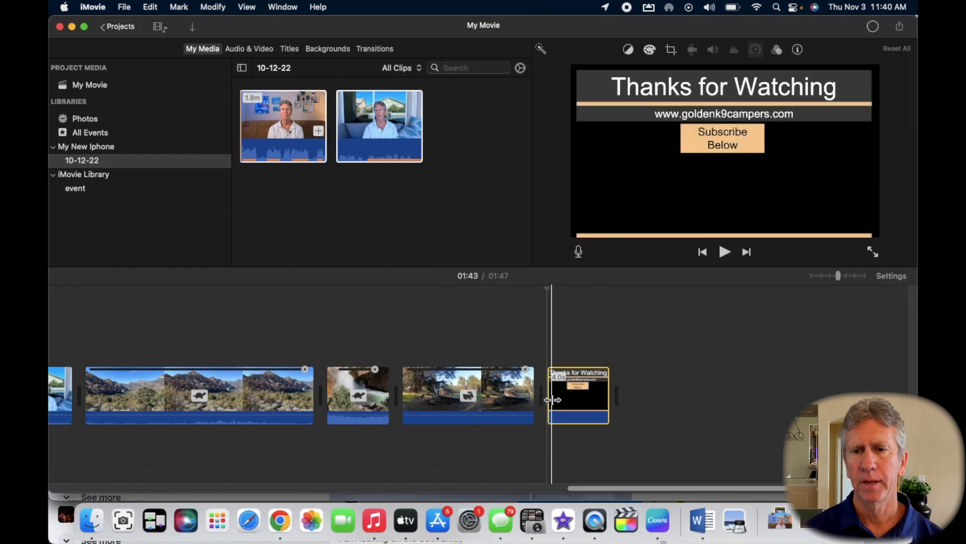
Extend the Thanks for Watching end screen at the end of the timeline to about 15 seconds.
left_click(539, 319)
left_click(595, 405)
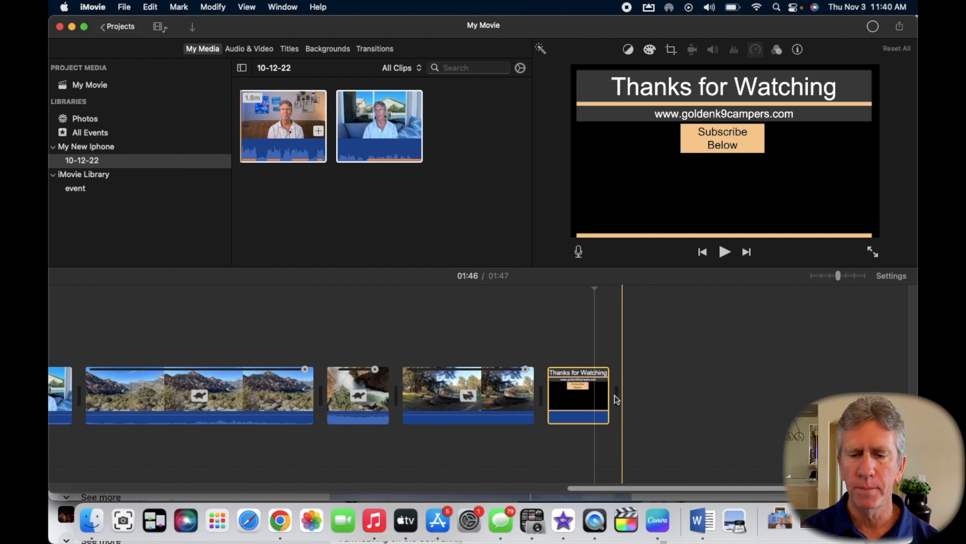
left_click_drag(609, 395, 795, 400)
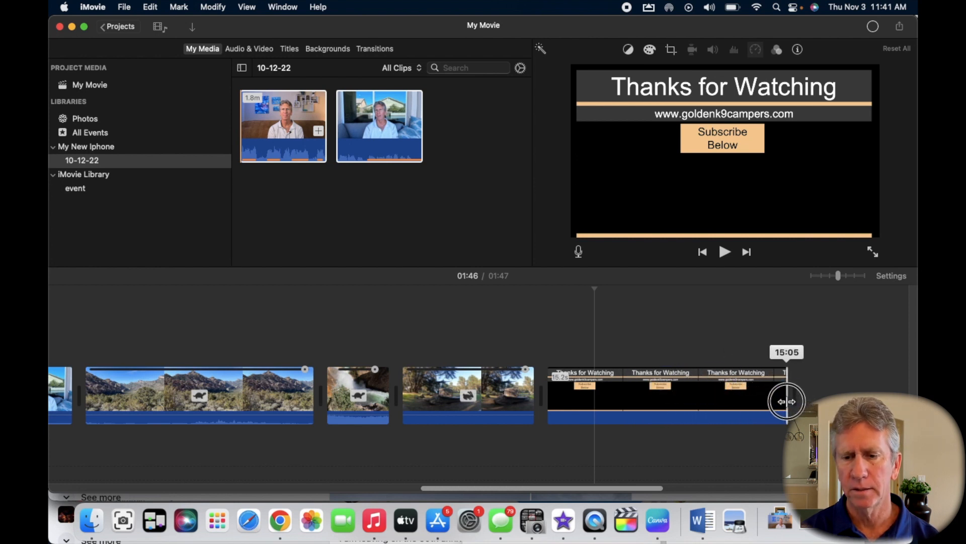
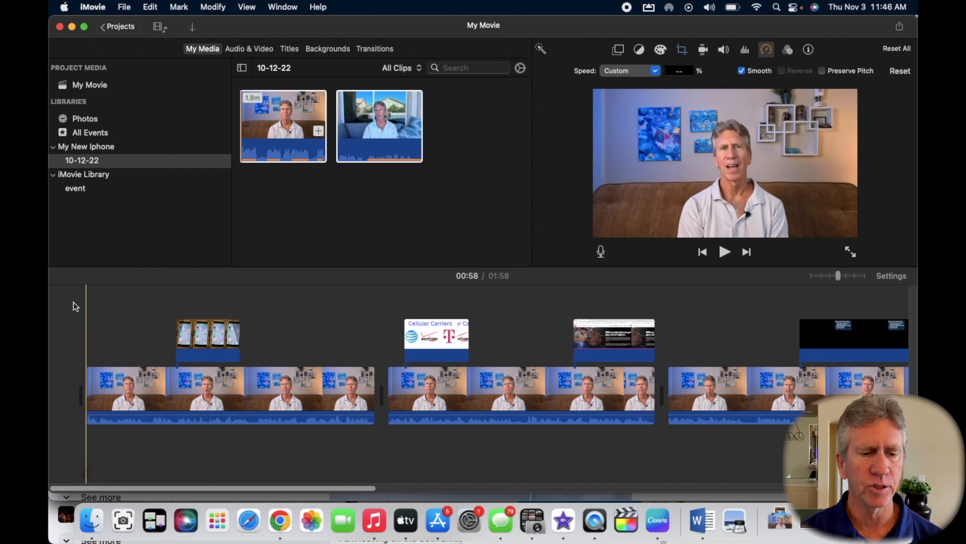
Paste the copied iPhone unboxing clip and place it in the main track at the very start of the movie.
key("super+v")
left_click(112, 359)
left_click_drag(112, 358, 161, 388)
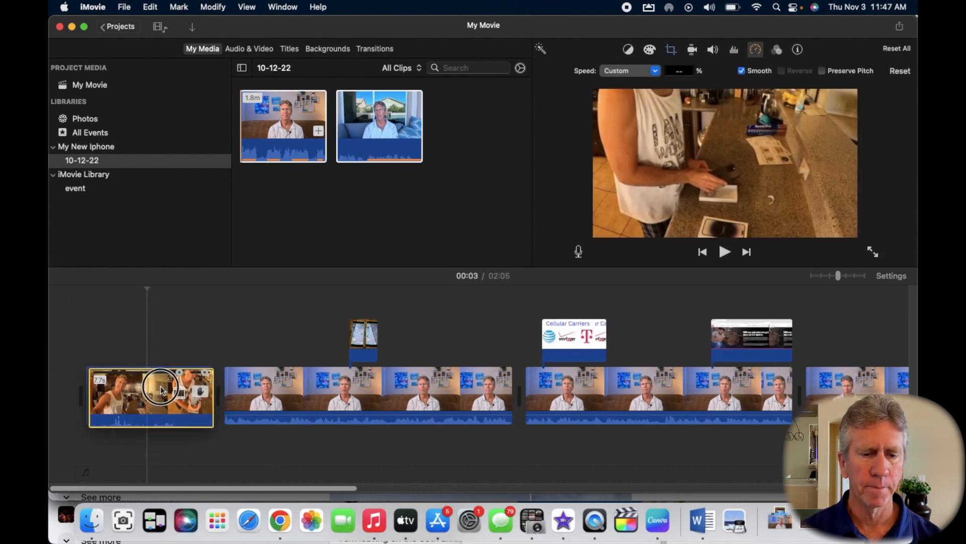
Copy the Cellular Carriers image overlay and place the copy in the main track right after the opening unboxing clip.
scroll(346, 353, "right", 5)
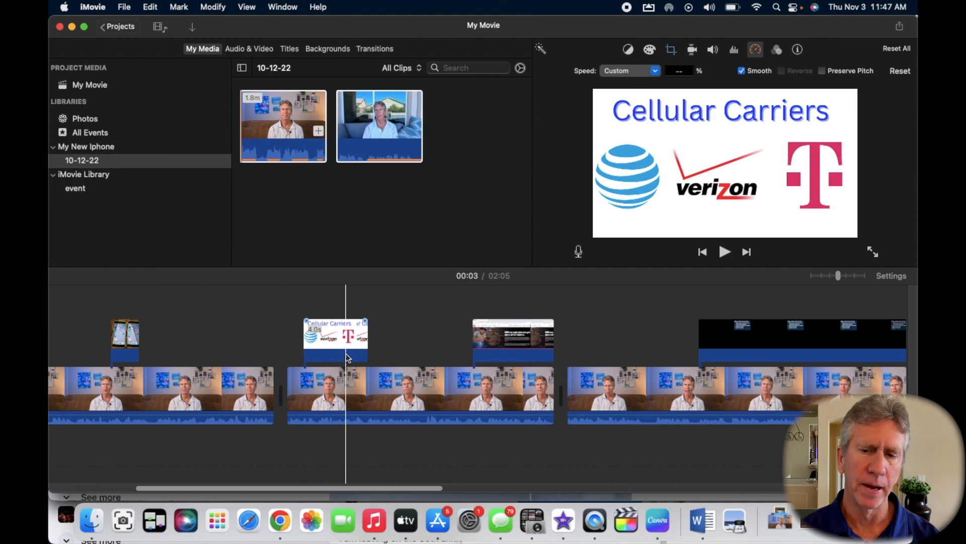
left_click(333, 344)
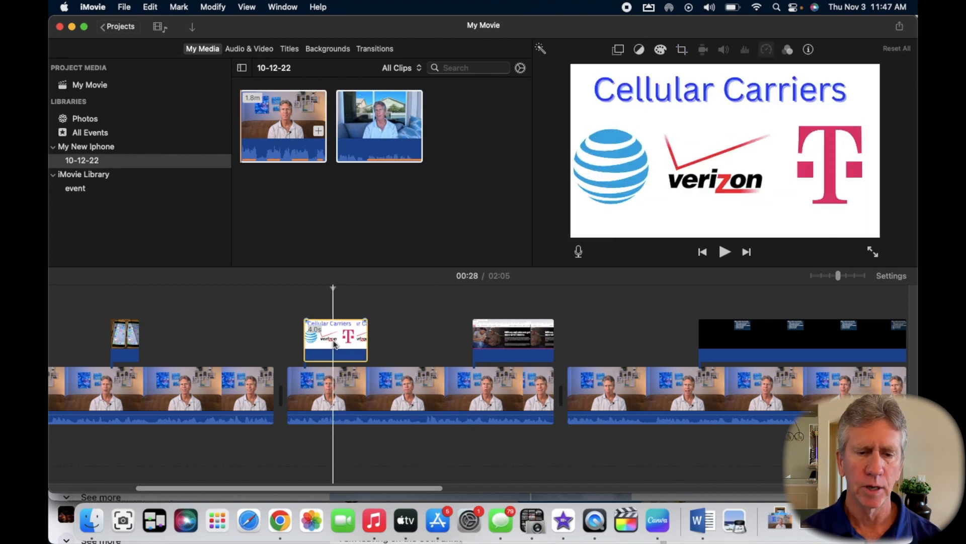
scroll(334, 344, "left", 5)
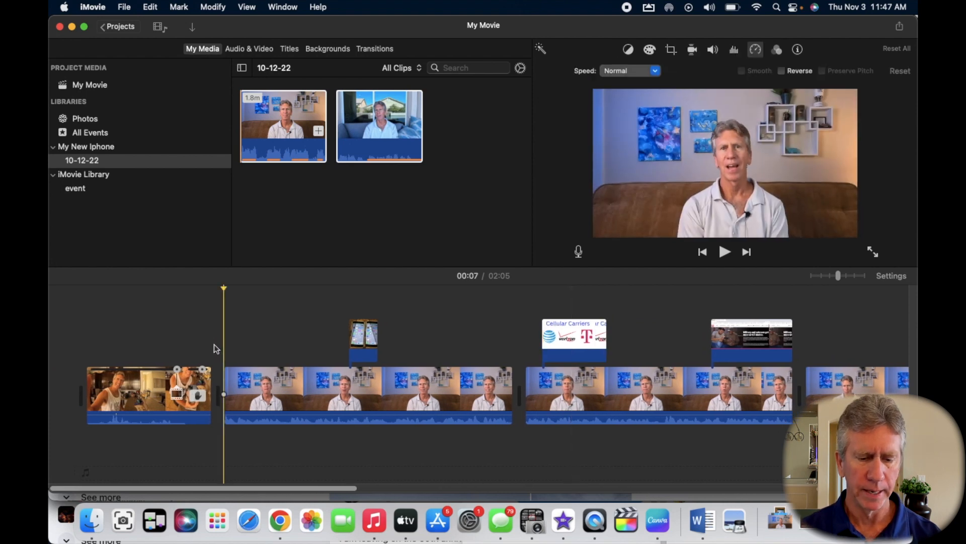
key("super+v")
left_click_drag(263, 343, 257, 395)
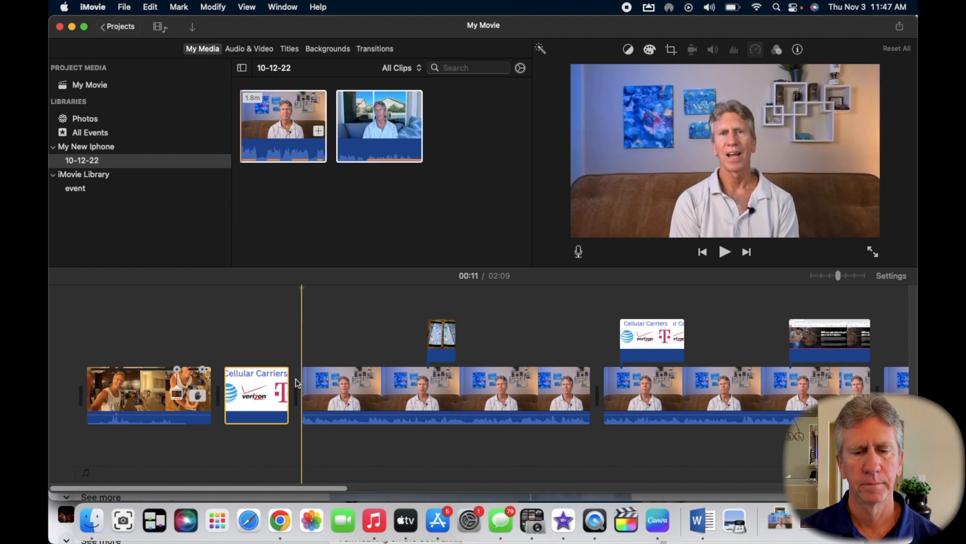
Copy the iPhone 14 Pro Max Benefits overlay and place the copy in the main track between the carriers image and the first talking-head clip.
scroll(295, 379, "right", 7)
scroll(295, 379, "right", 5)
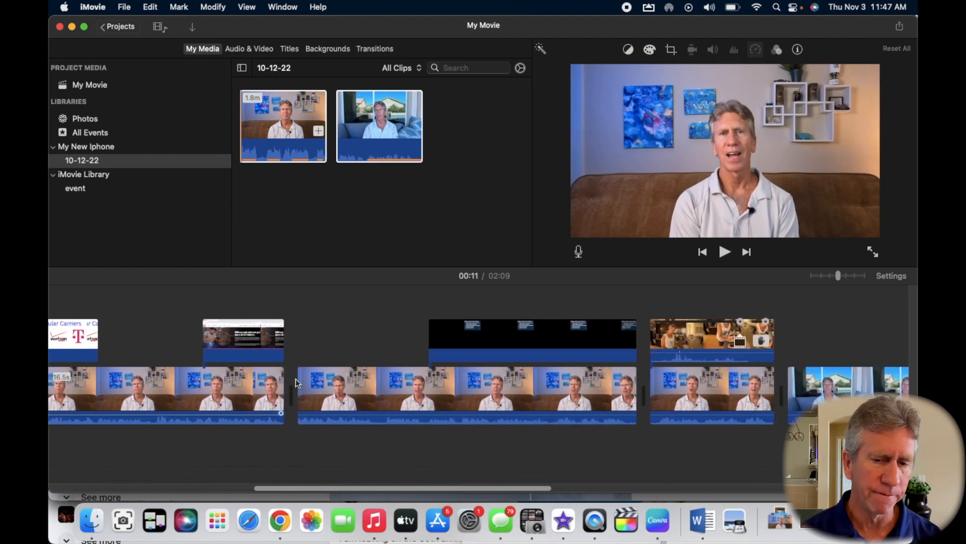
left_click(507, 344)
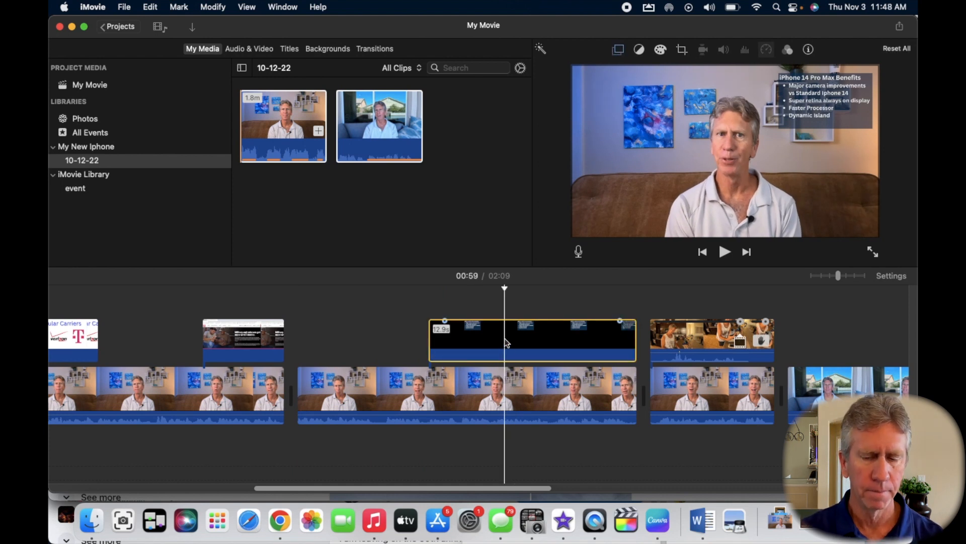
scroll(507, 344, "left", 10)
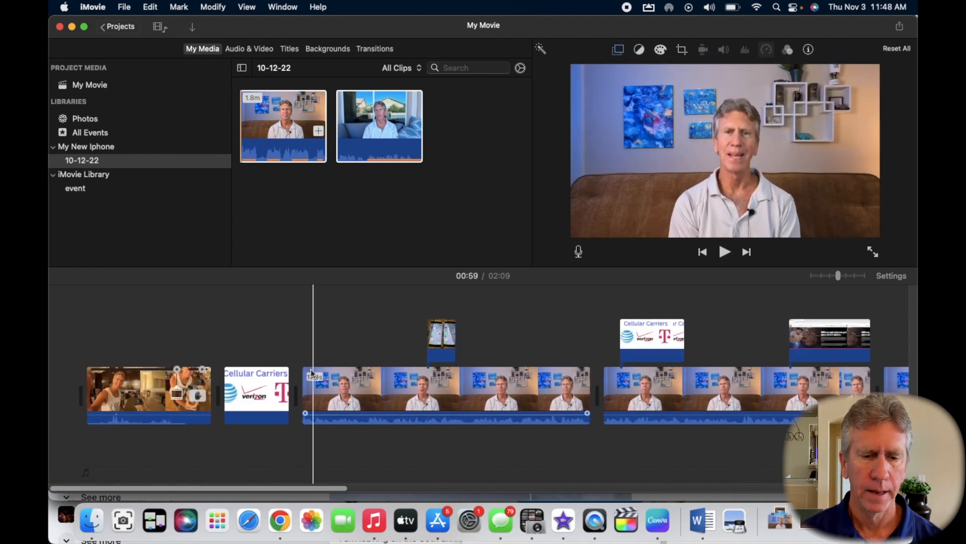
left_click(297, 365)
key("super+v")
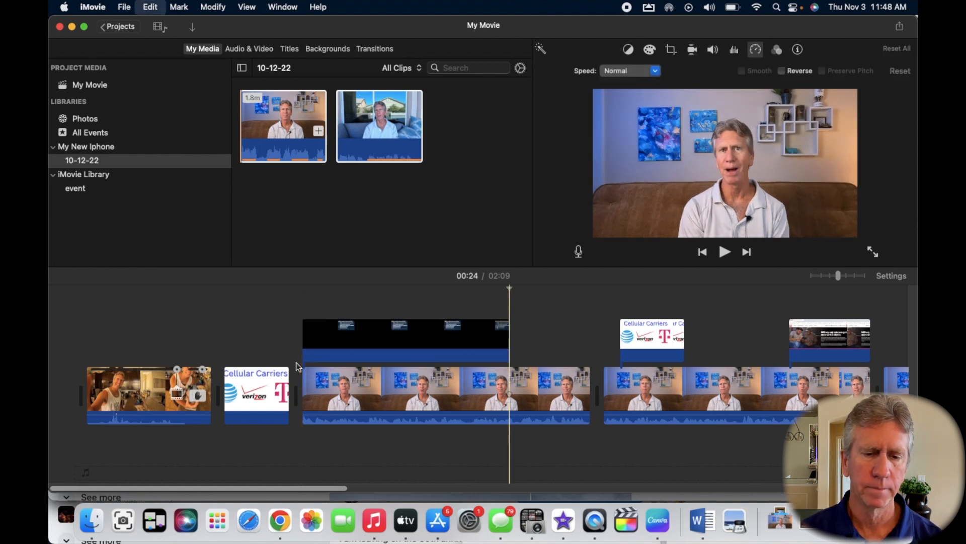
left_click_drag(380, 342, 316, 397)
Copy the slow-motion mountain clip and paste the copy between the benefits image and the first talking-head clip.
scroll(343, 394, "right", 2)
scroll(343, 394, "right", 10)
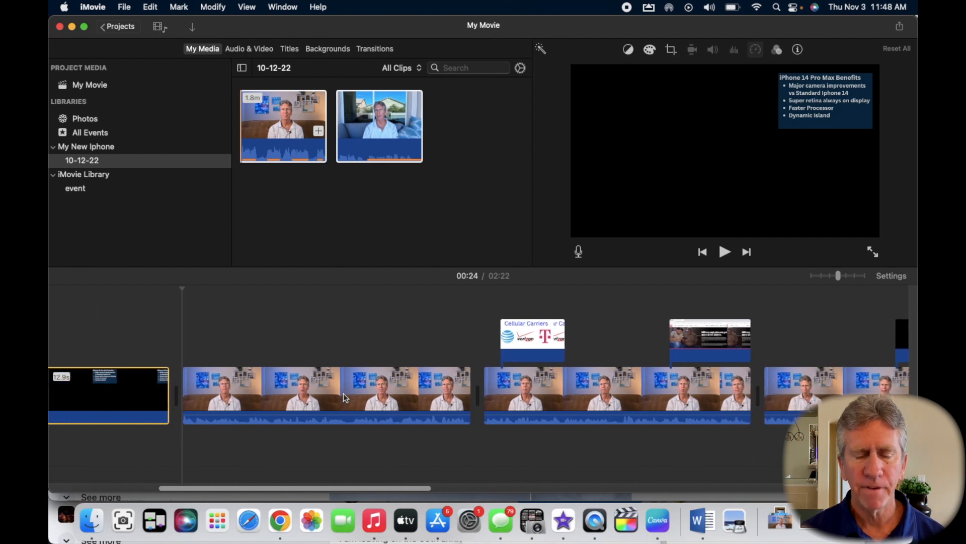
scroll(343, 394, "right", 8)
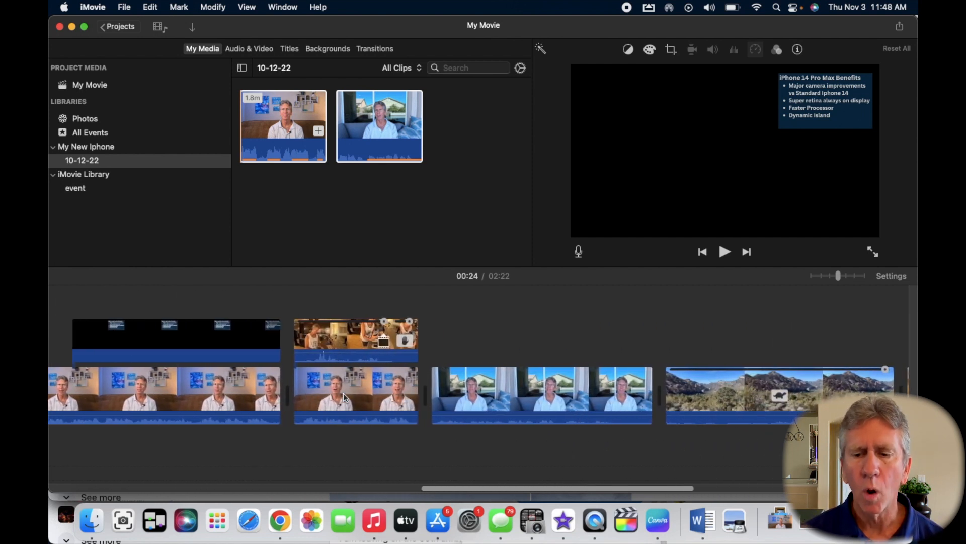
scroll(343, 394, "right", 2)
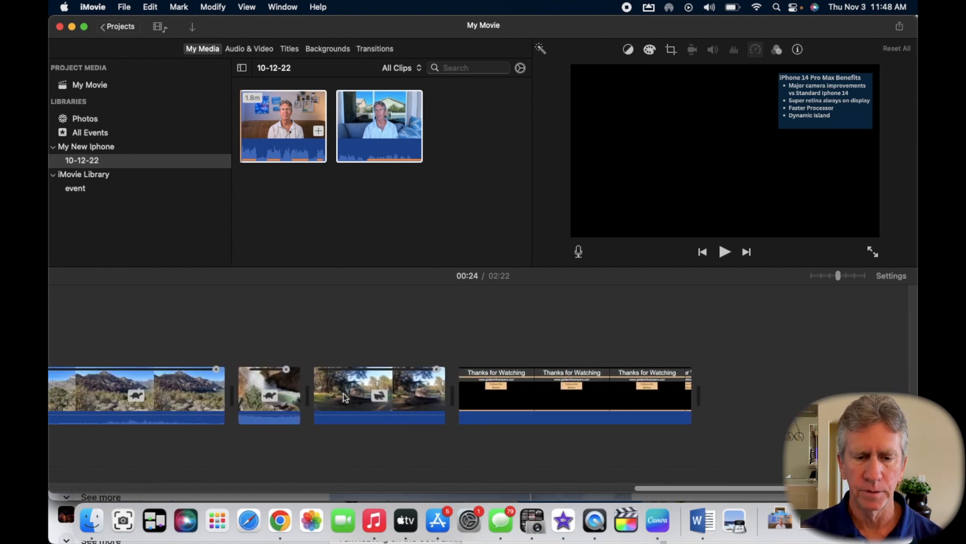
scroll(434, 484, "left", 8)
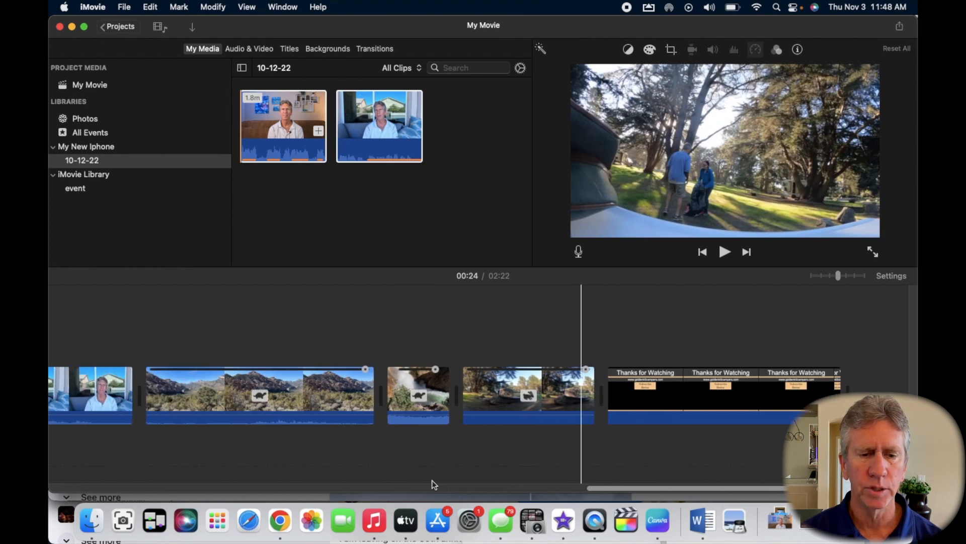
left_click(296, 405)
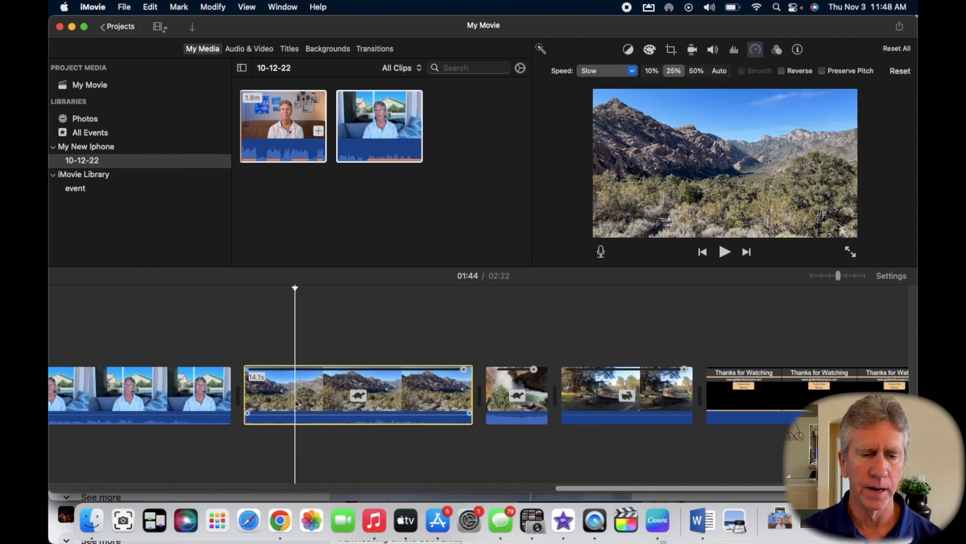
left_click(346, 326)
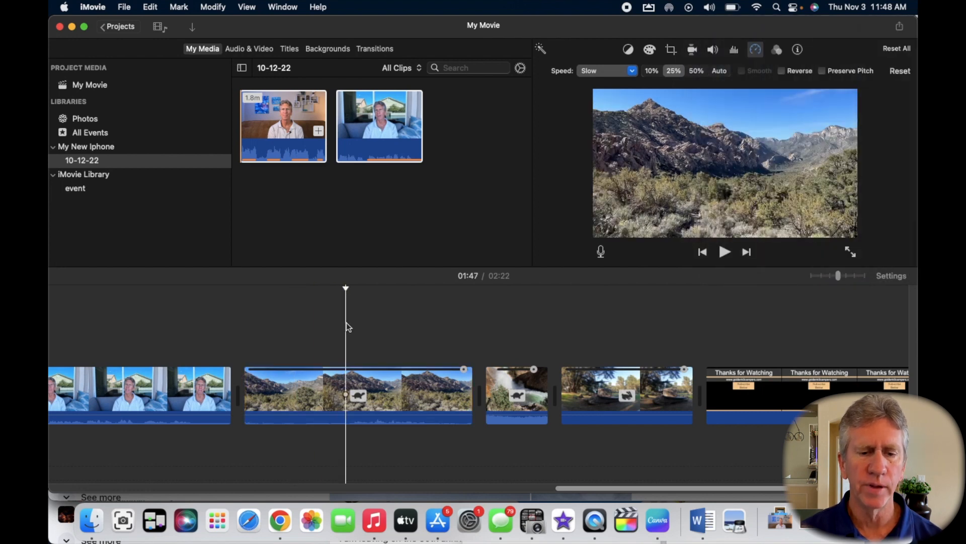
scroll(186, 289, "left", 15)
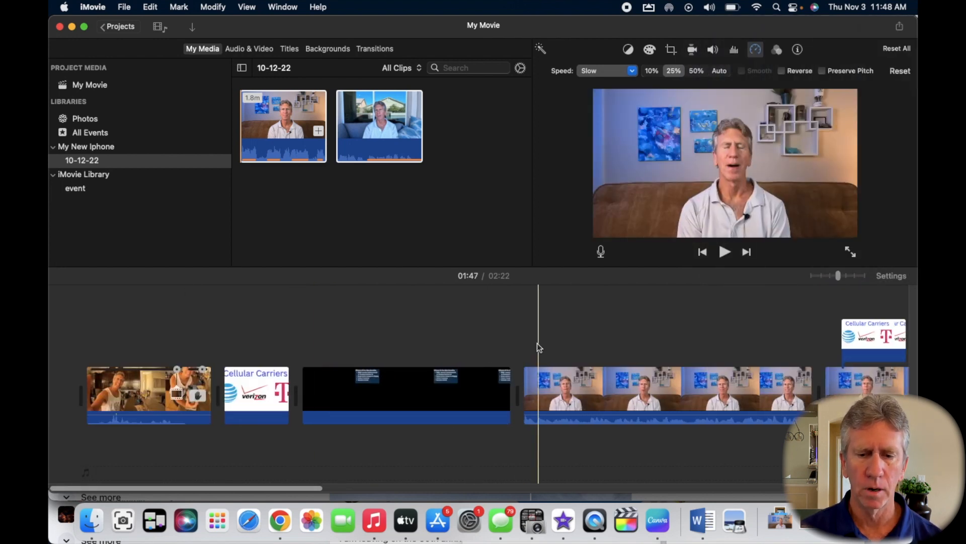
key("super+z")
key("super+z")
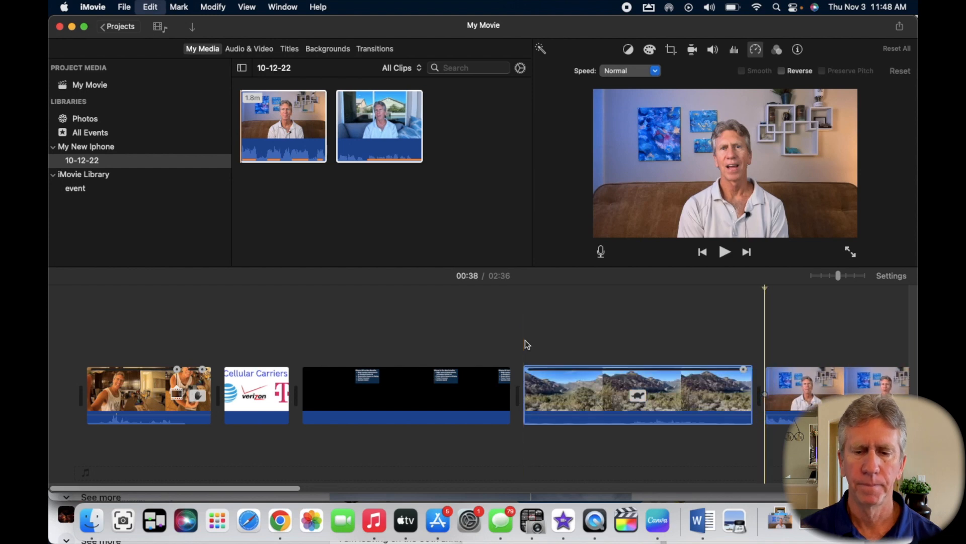
Set the speed of the mountain clip copy in the intro to Normal.
left_click(606, 395)
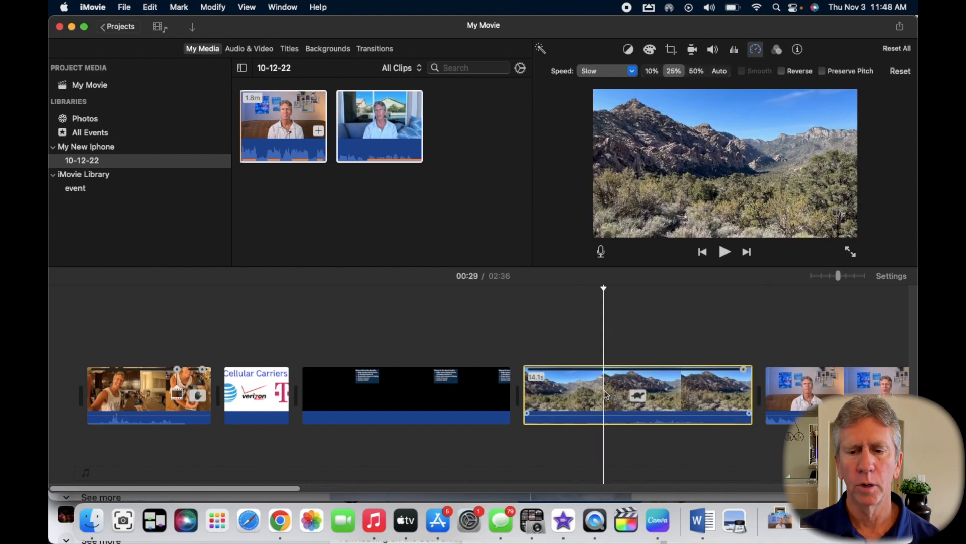
left_click(632, 72)
left_click(617, 84)
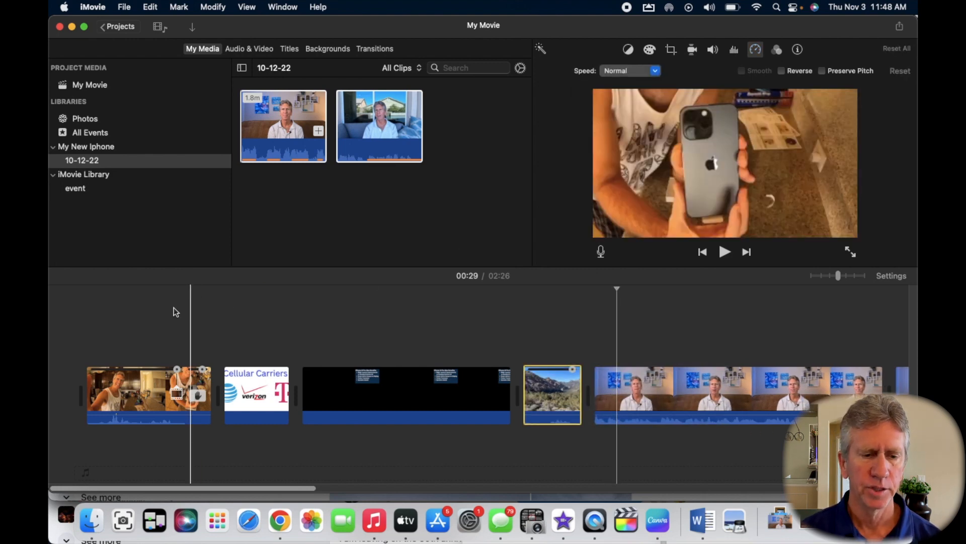
Add 11-voiceover.m4a from the Imovie Sample Media folder in Finder beneath the intro clips, starting at the beginning of the movie.
left_click(80, 309)
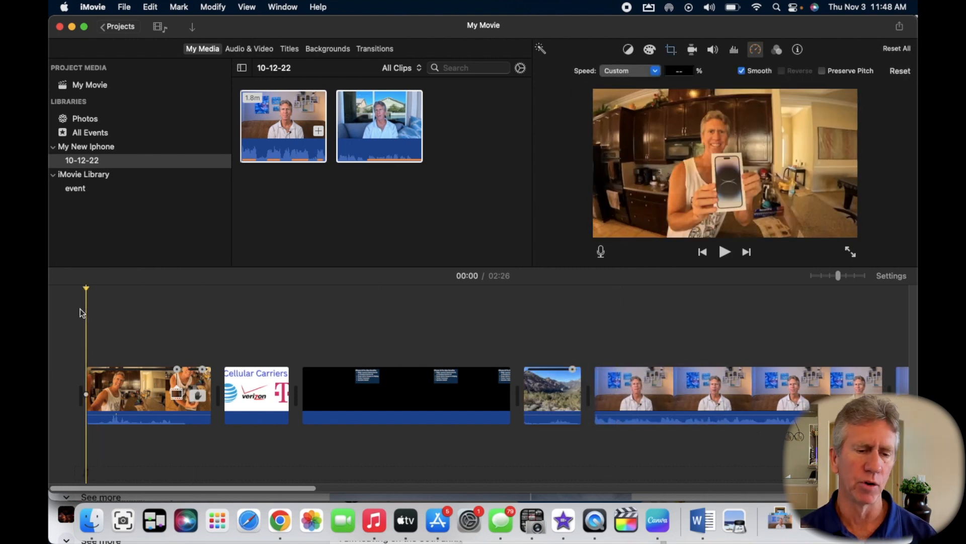
left_click(96, 527)
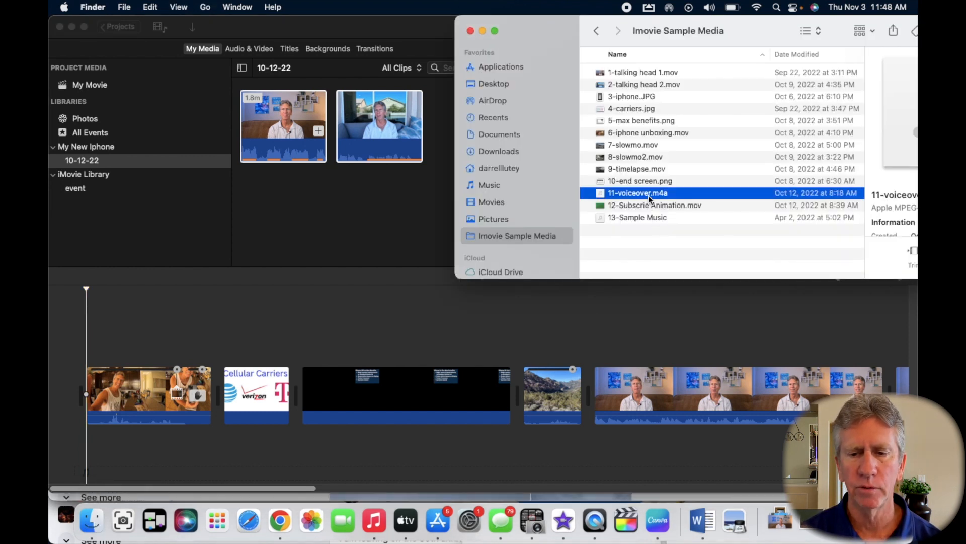
left_click_drag(650, 197, 524, 352)
left_click(117, 447)
left_click_drag(116, 447, 82, 456)
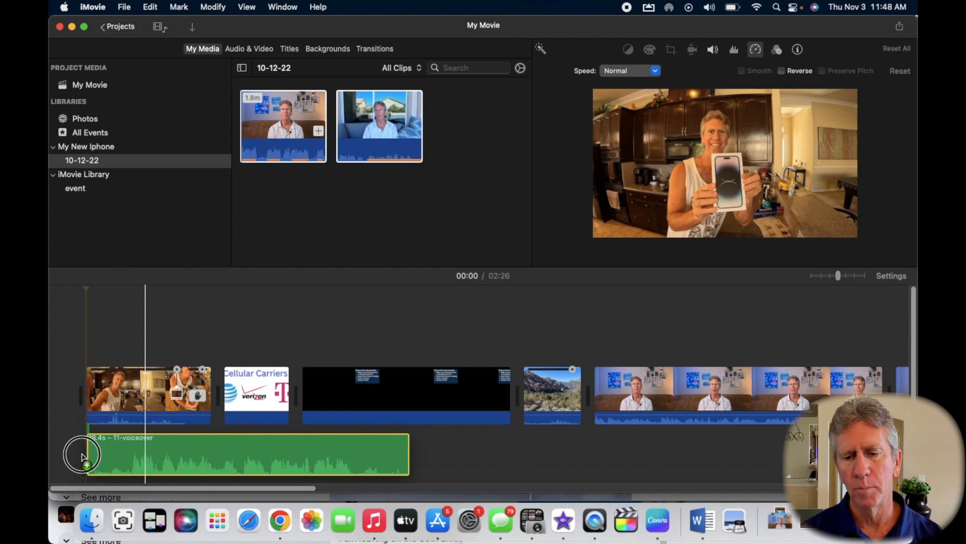
left_click_drag(81, 455, 83, 457)
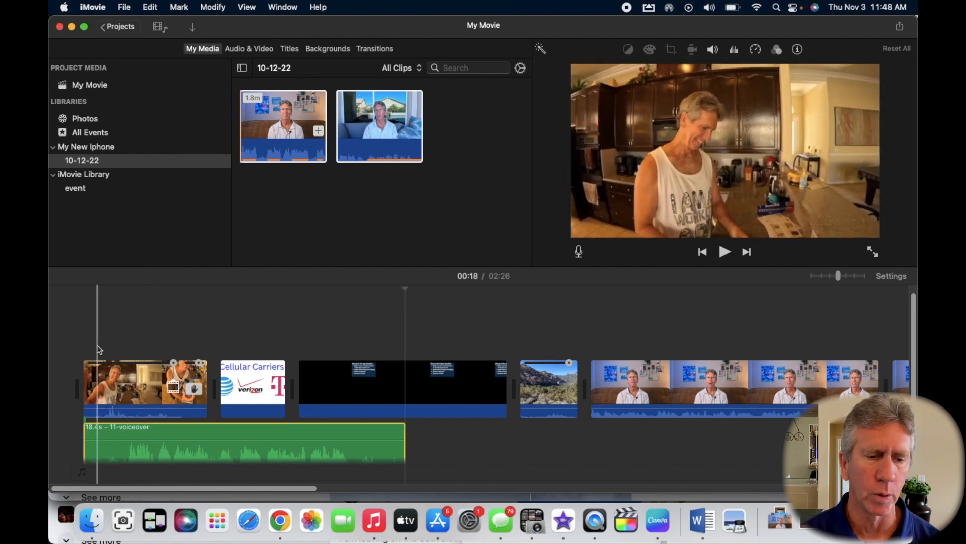
Play the opening with the voiceover to find where the speech begins, and split the voiceover clip about 4.5 seconds in.
key("space")
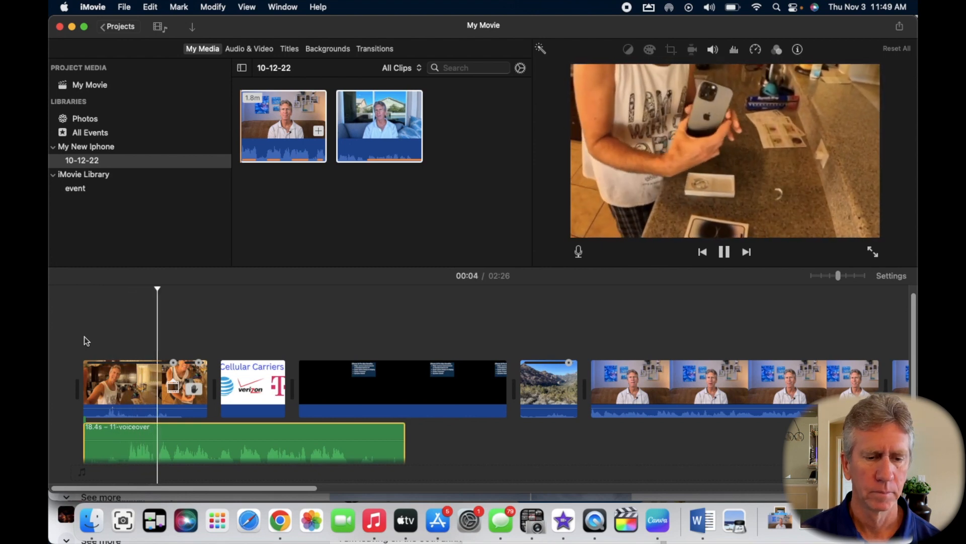
key("space")
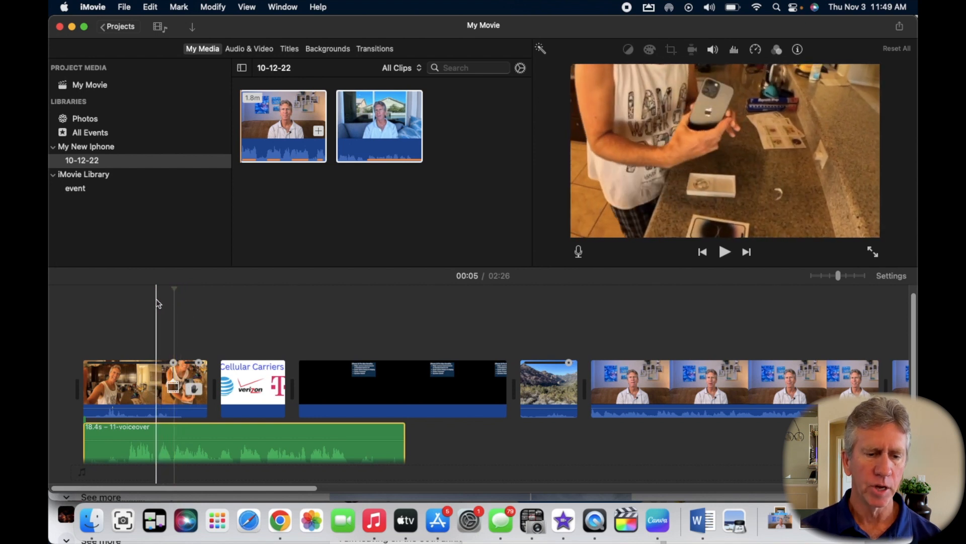
left_click(156, 299)
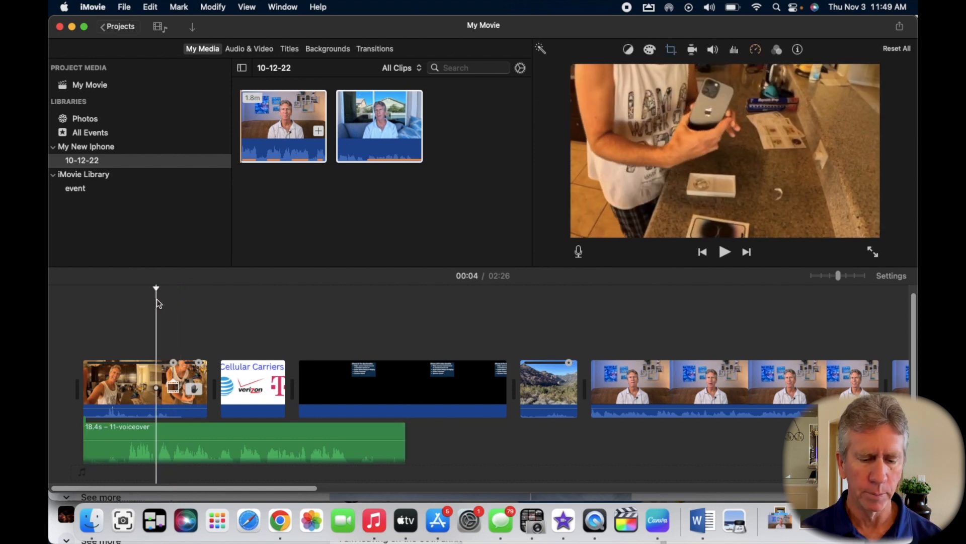
key("super+b")
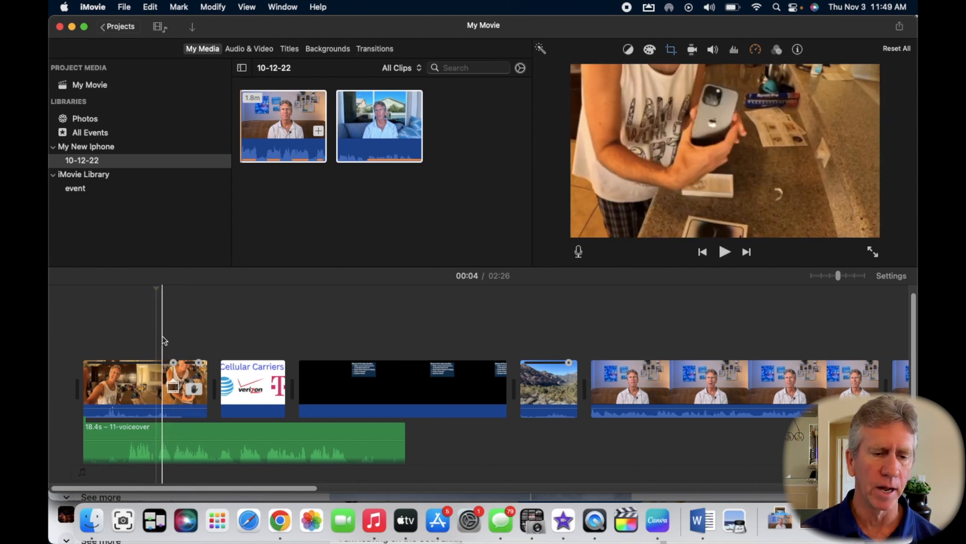
left_click(159, 441)
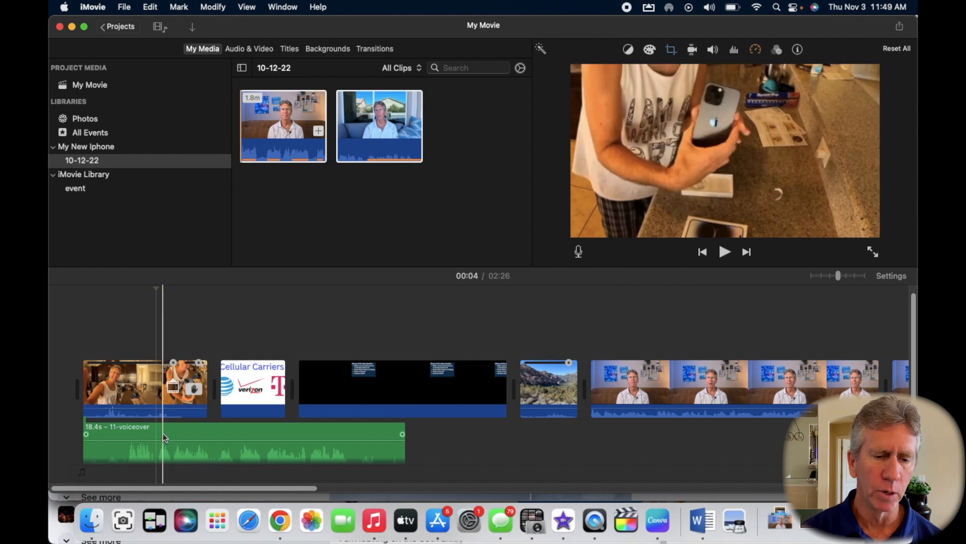
left_click(156, 434)
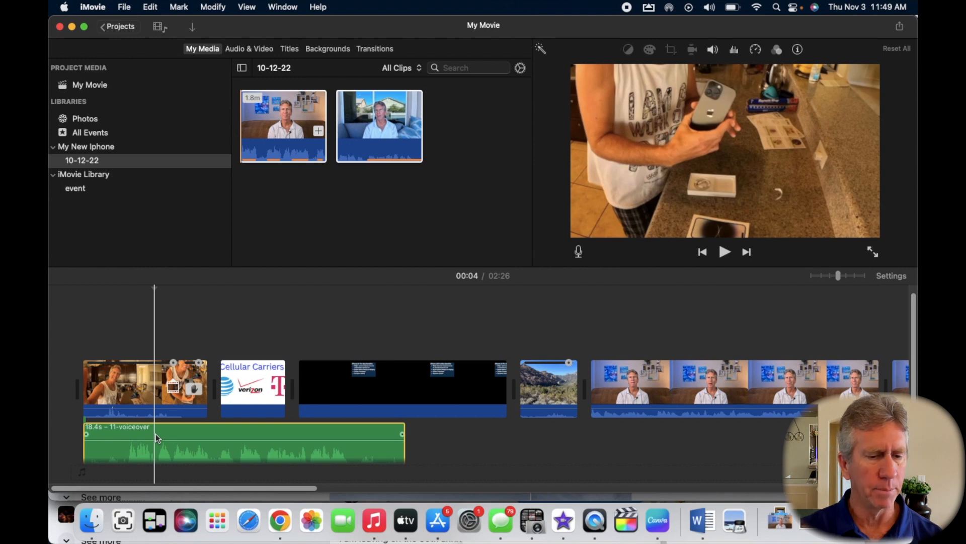
key("super+b")
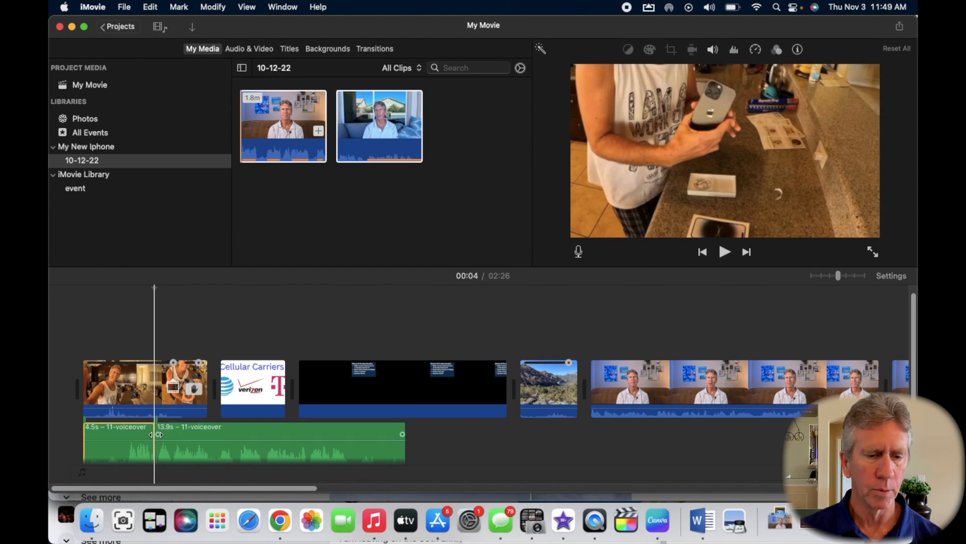
Delete the first piece of the split voiceover and move the remaining piece to the beginning of the movie.
left_click(119, 435)
key("Delete")
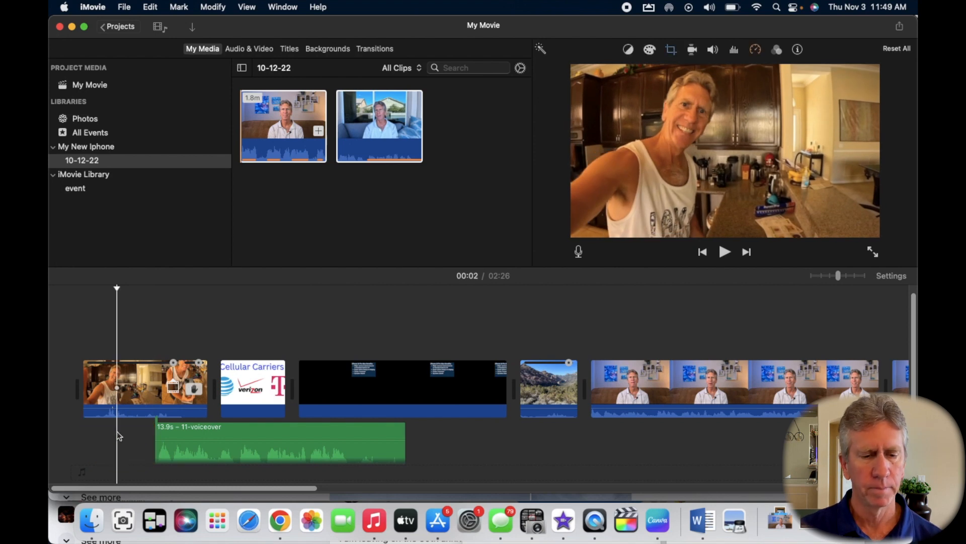
left_click(283, 431)
left_click_drag(282, 430, 221, 430)
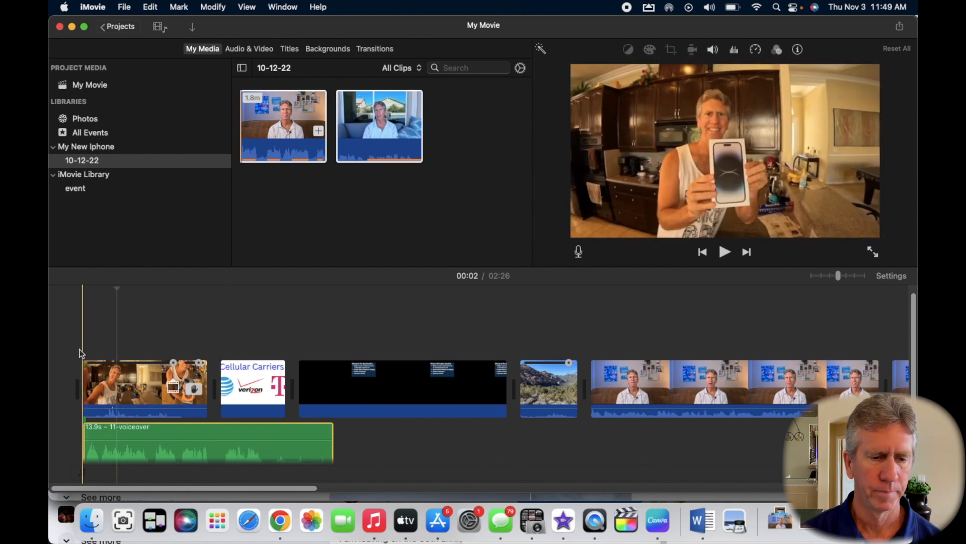
Play the voiceover to find where the speech ends, split it about 10.6 seconds in and delete the trailing piece.
key("space")
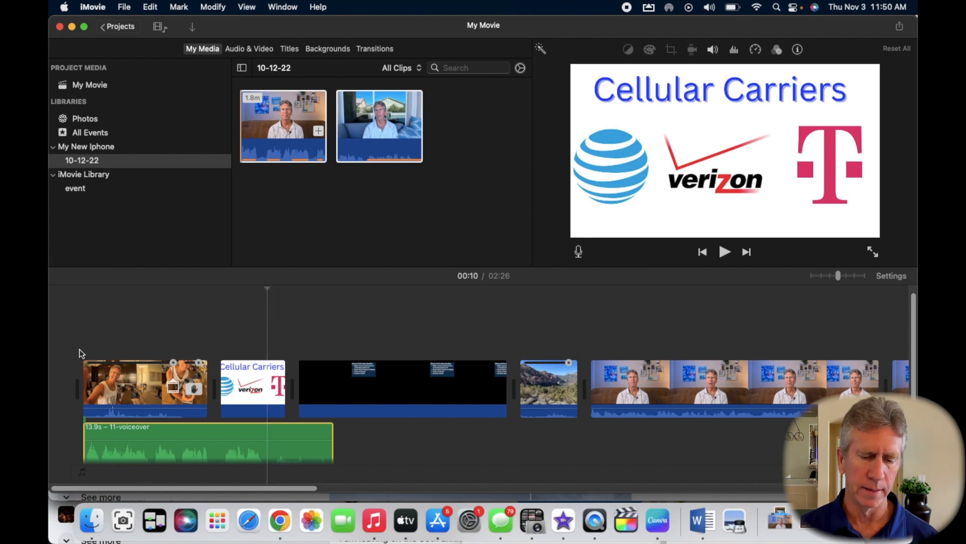
left_click(268, 429)
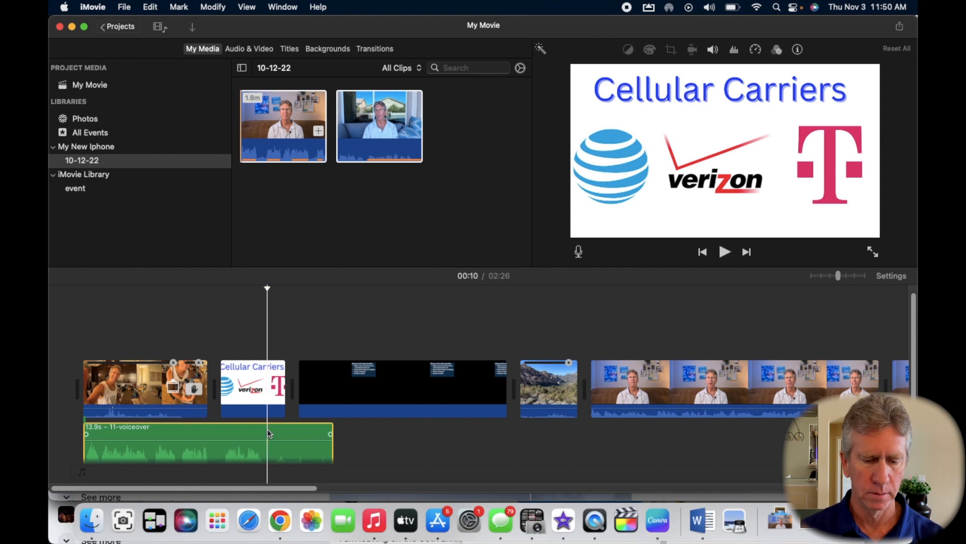
key("super+b")
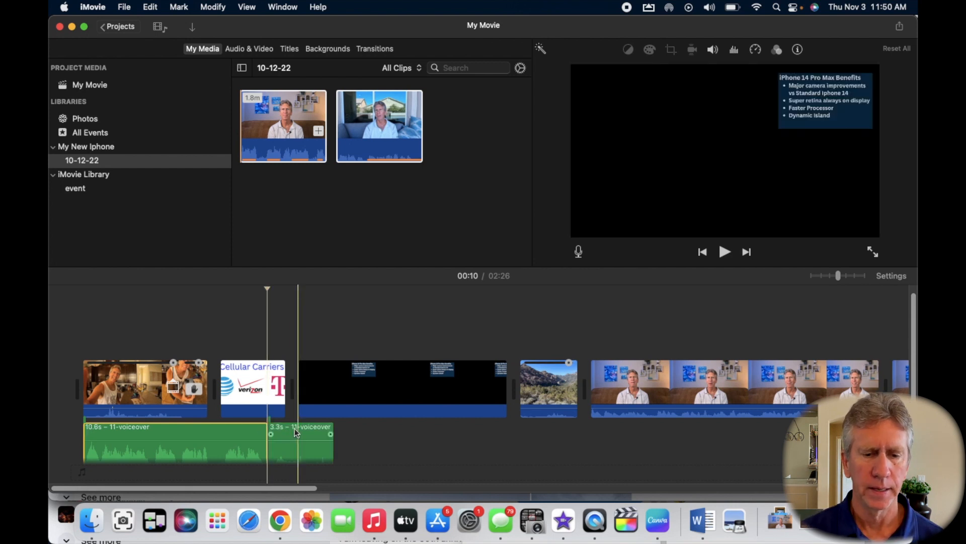
left_click(297, 433)
key("Delete")
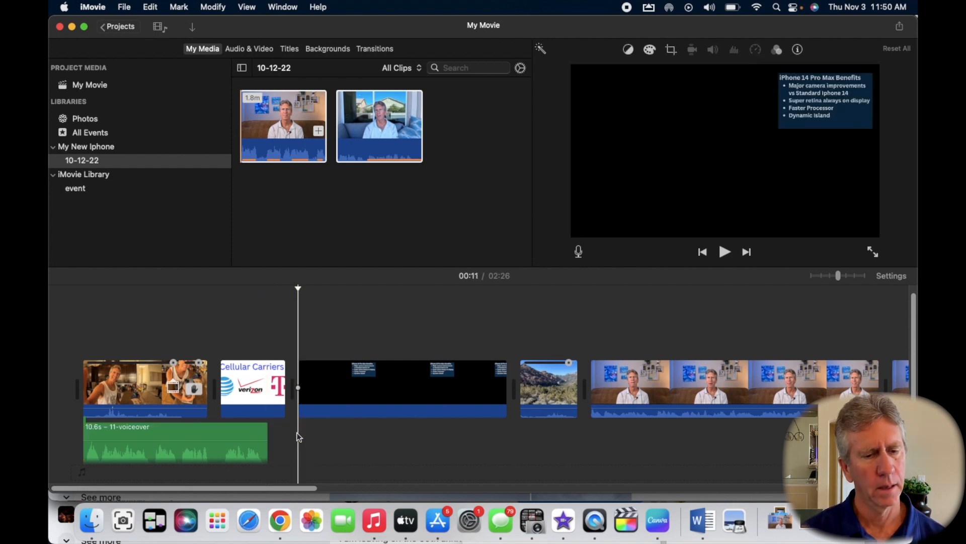
Play the opening against the voiceover and shorten the first kitchen clip to 3.5 seconds.
key("space")
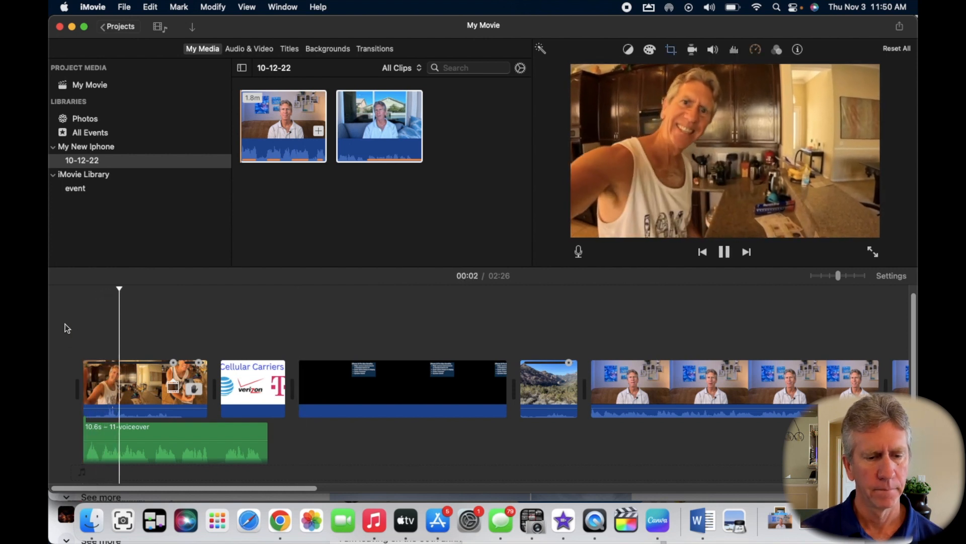
key("space")
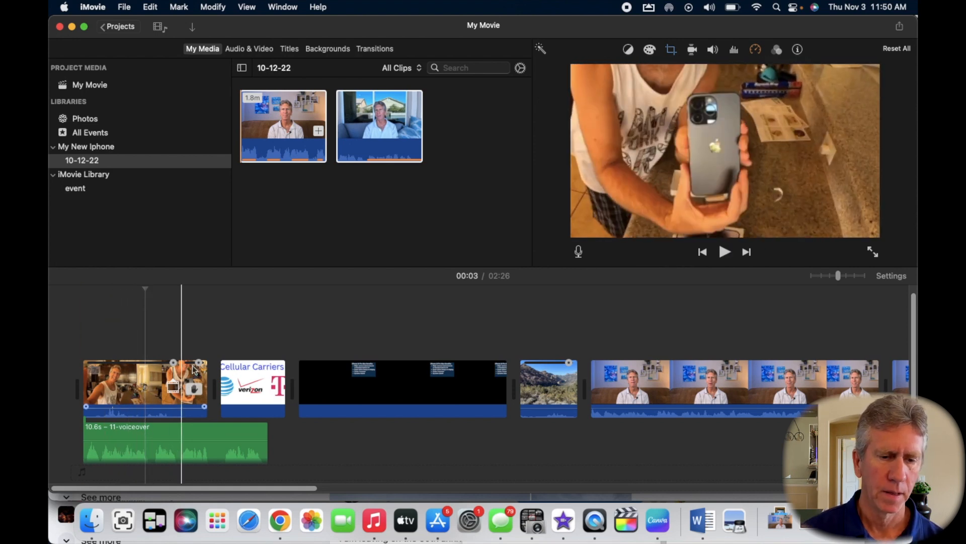
left_click_drag(205, 376, 138, 382)
key("space")
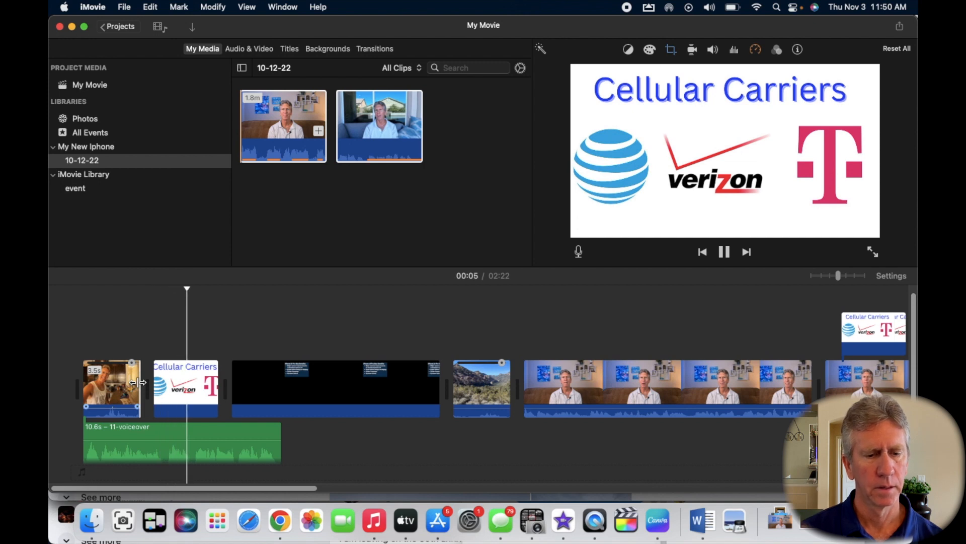
Shorten the Cellular Carriers clip to match the voiceover and the iPhone 14 Pro Max Benefits clip to 2.5 seconds.
left_click_drag(215, 377, 191, 381)
key("space")
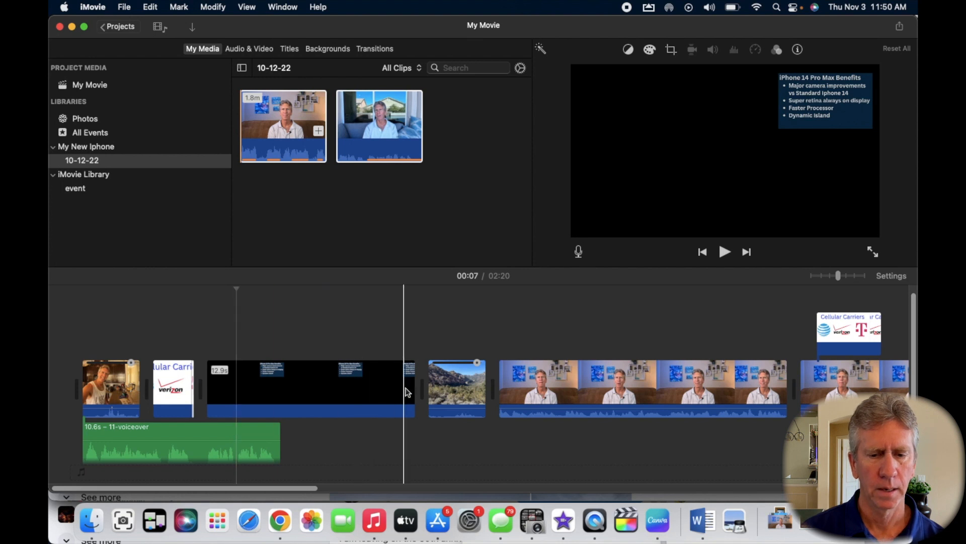
left_click_drag(414, 393, 237, 399)
key("space")
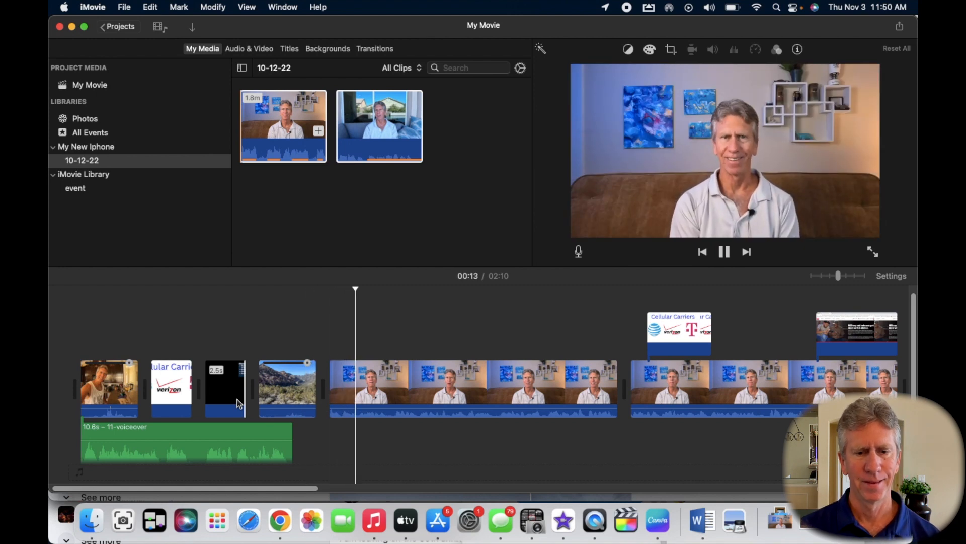
Play the shortened intro from the beginning to check how the clips line up with the voiceover.
key("space")
scroll(237, 400, "up", 1)
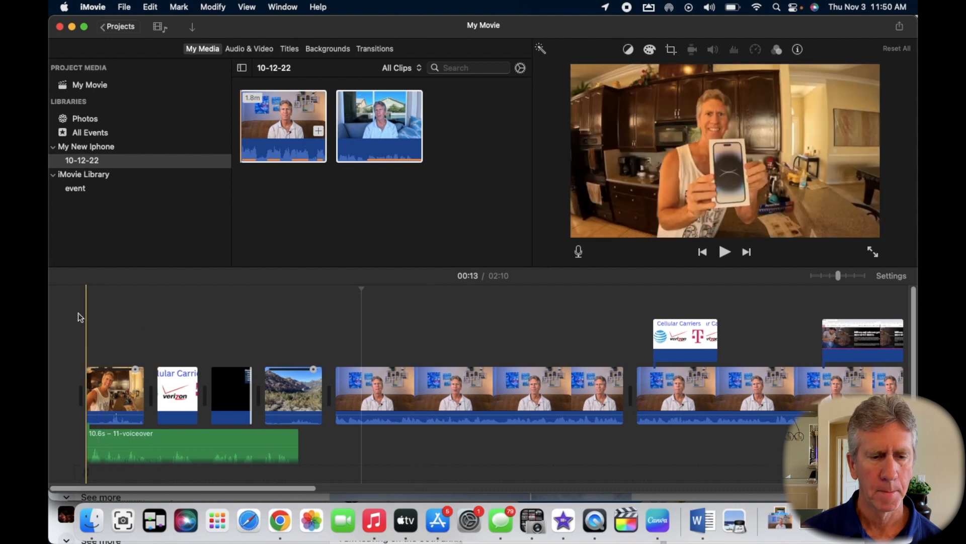
key("space")
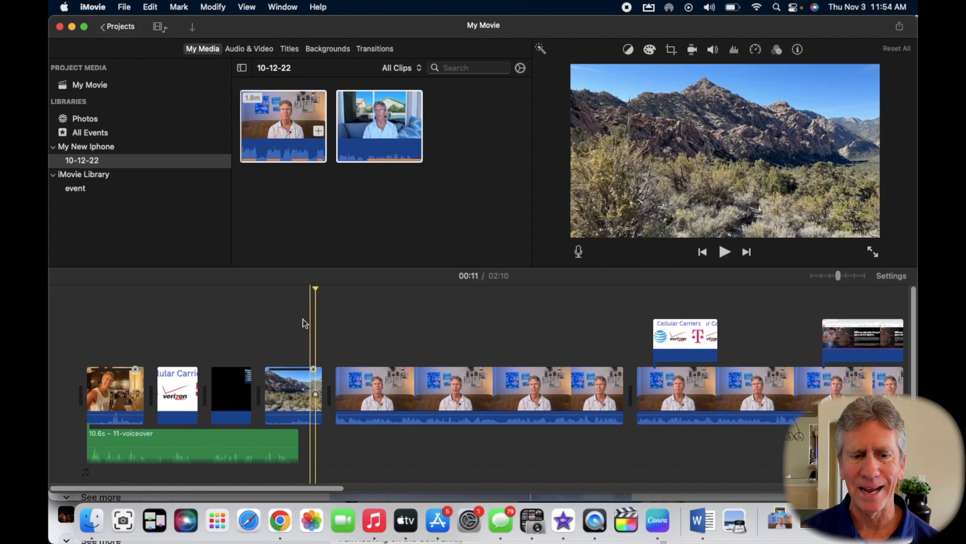
key("space")
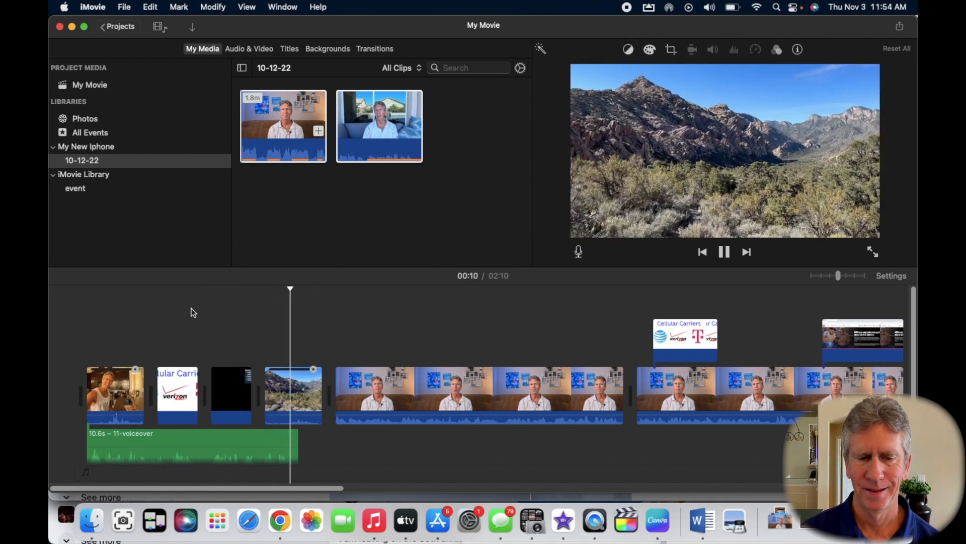
key("space")
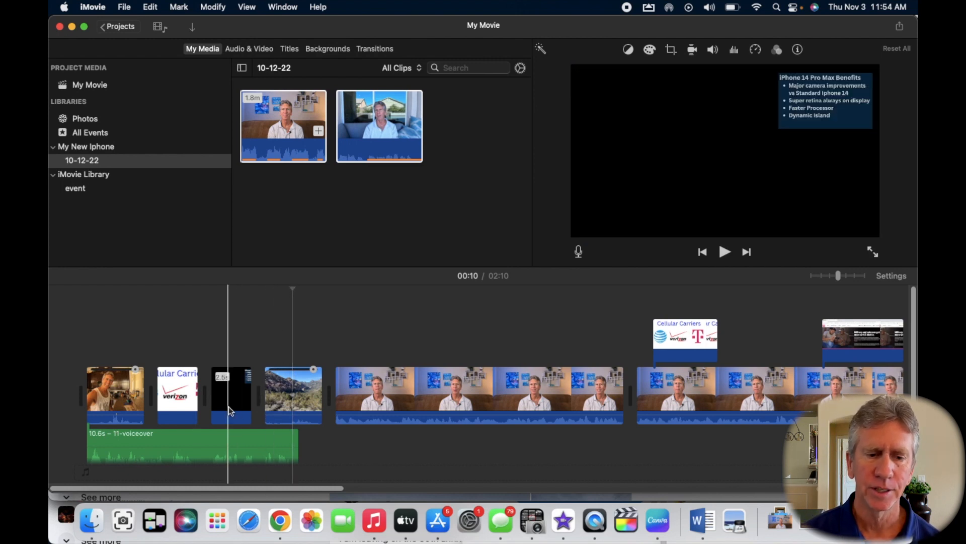
Crop the intro's iPhone 14 Pro Max Benefits clip with Crop to Fill tightly around the text box, and preview the intro.
left_click(230, 392)
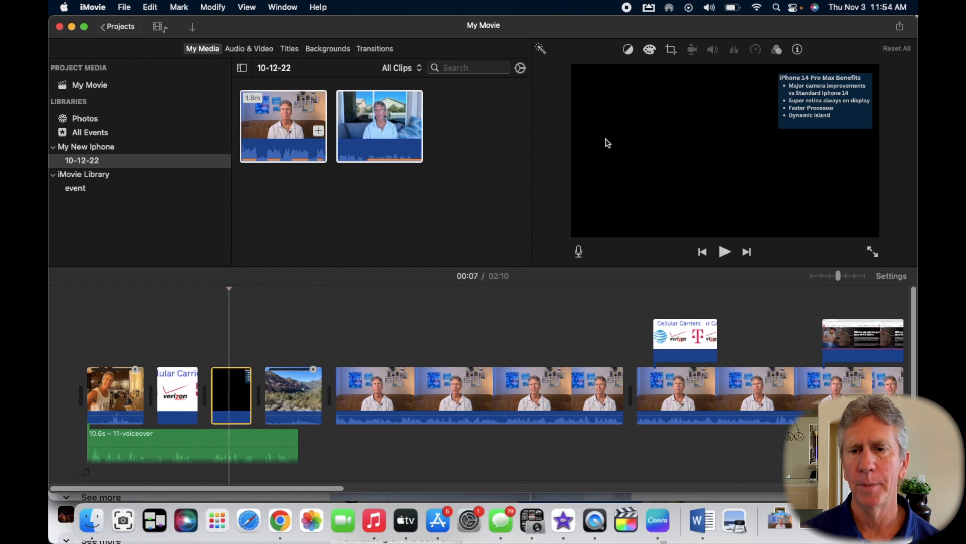
left_click(671, 51)
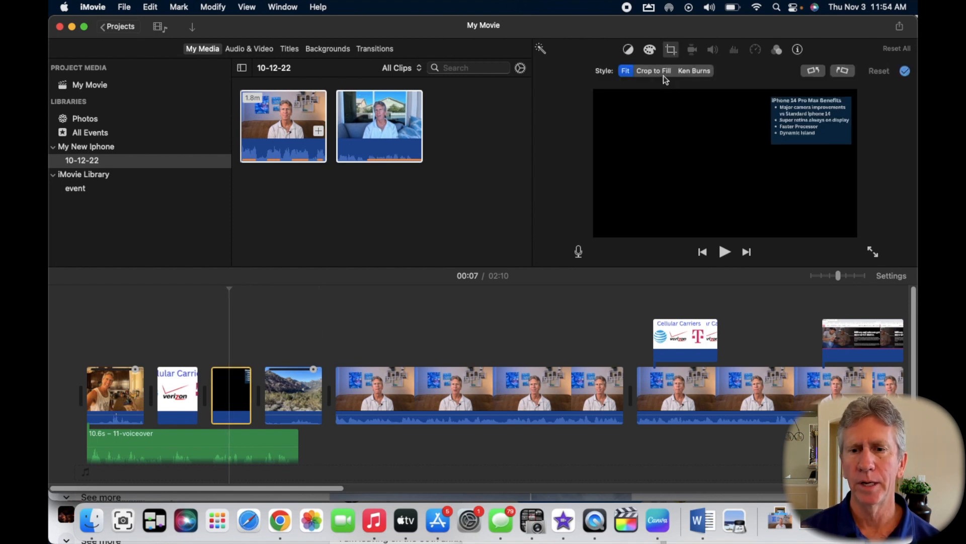
left_click(660, 71)
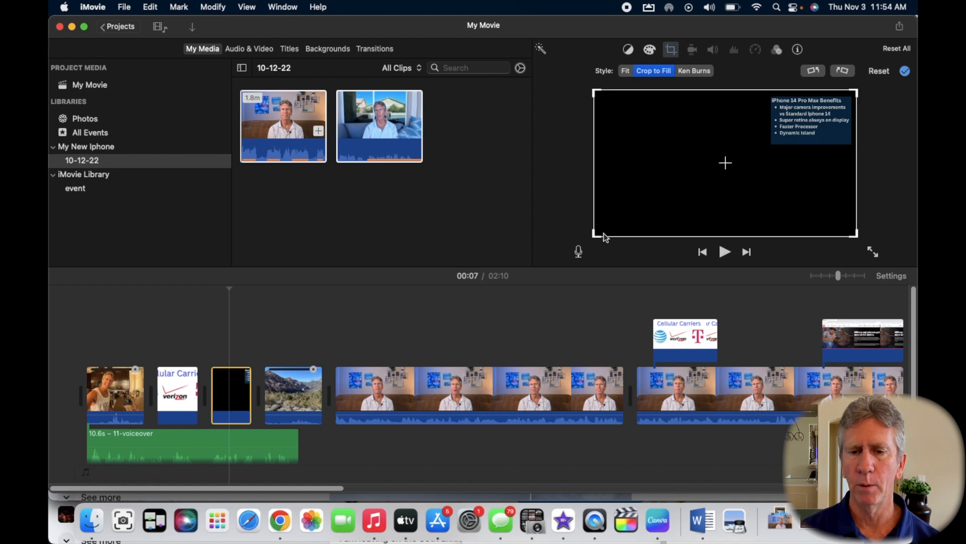
left_click_drag(594, 234, 771, 171)
left_click_drag(799, 130, 800, 137)
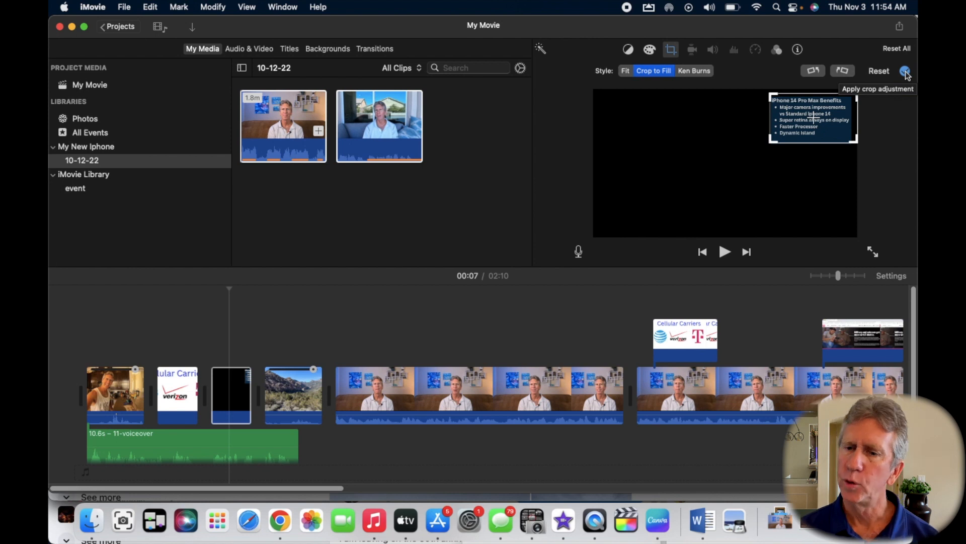
left_click(905, 71)
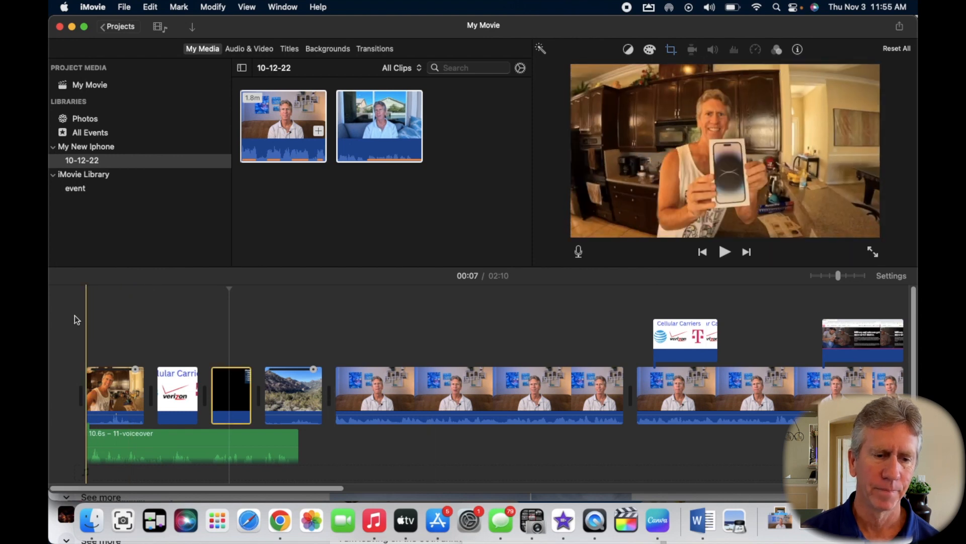
key("space")
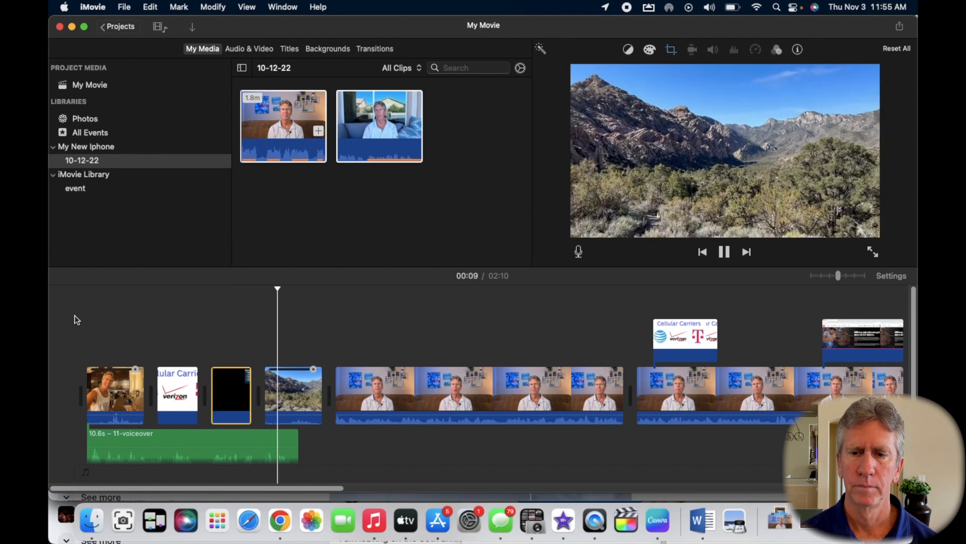
key("space")
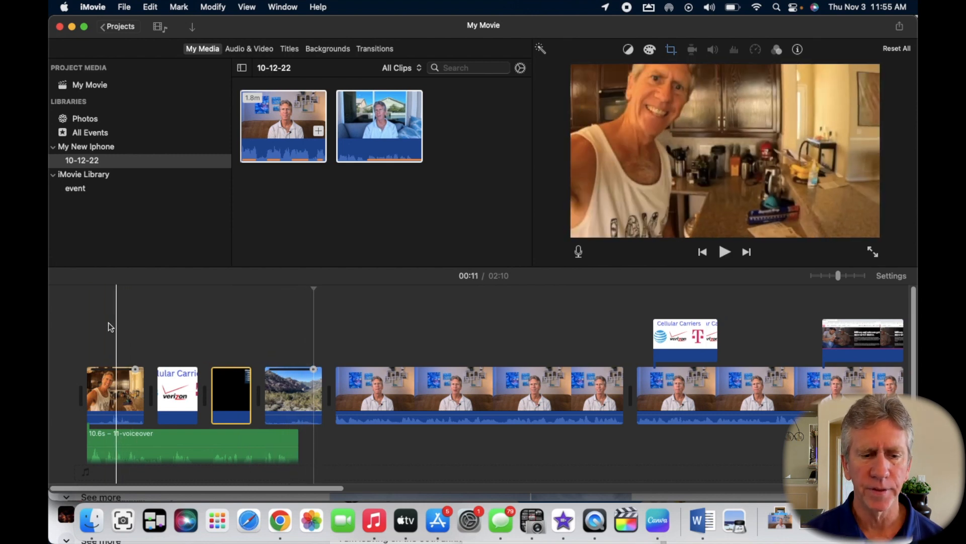
Lower the original audio of the opening kitchen clip to silence and play the intro with the voiceover.
left_click(85, 321)
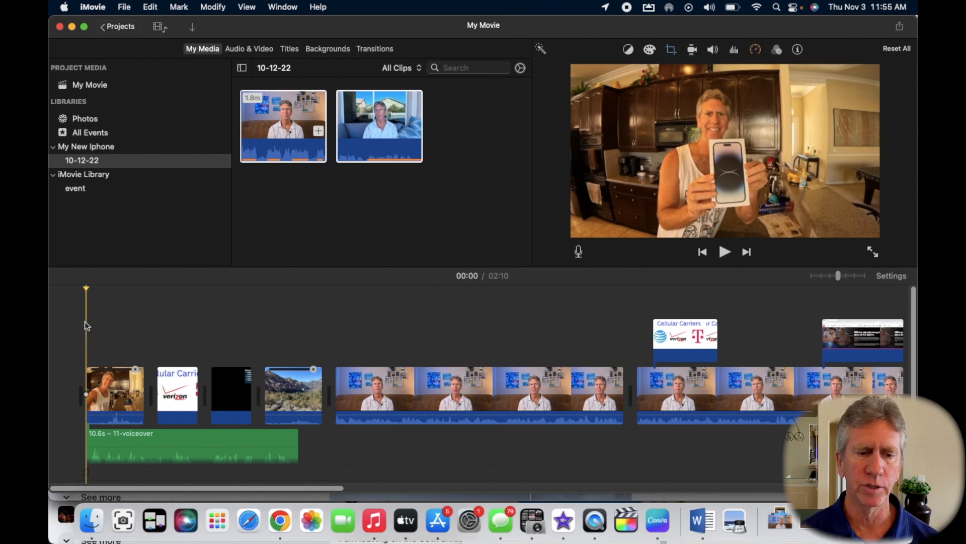
left_click(121, 414)
left_click_drag(121, 413, 123, 431)
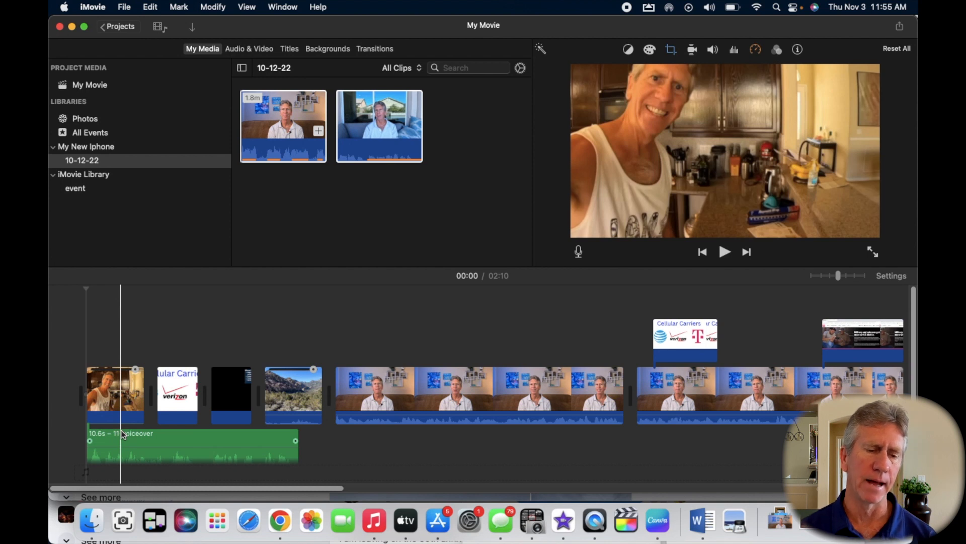
key("space")
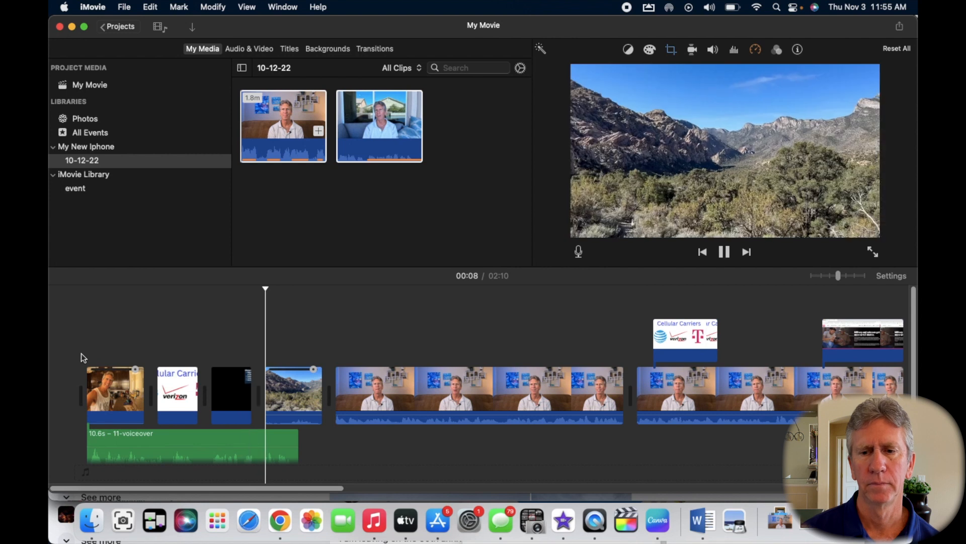
key("space")
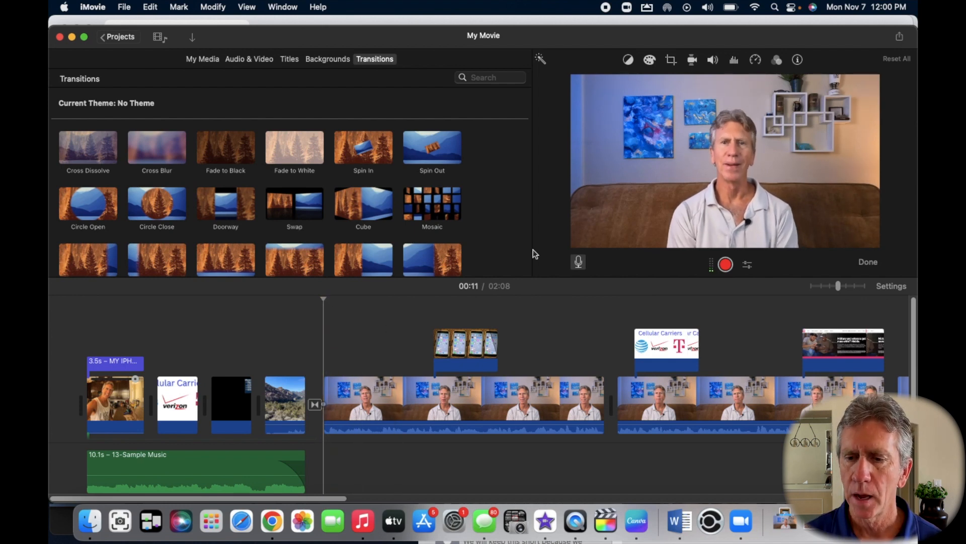
Open the voiceover recording options, keep System Setting as the input source and turn on Mute Project.
left_click(579, 262)
left_click(578, 261)
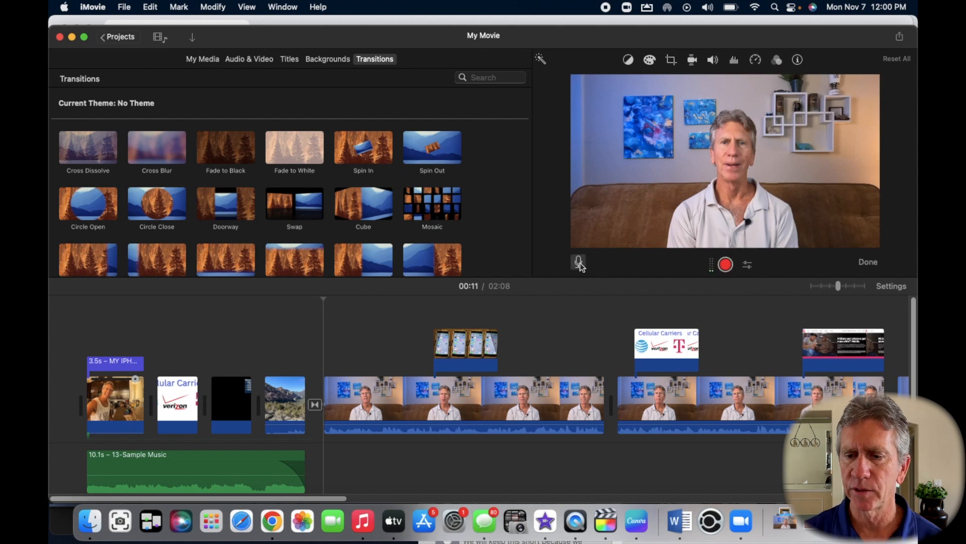
left_click(579, 262)
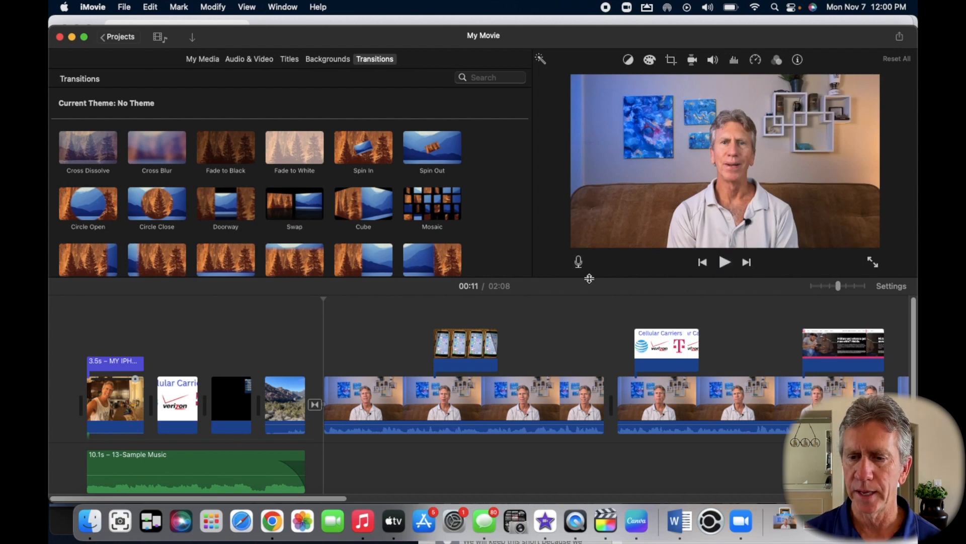
left_click(579, 262)
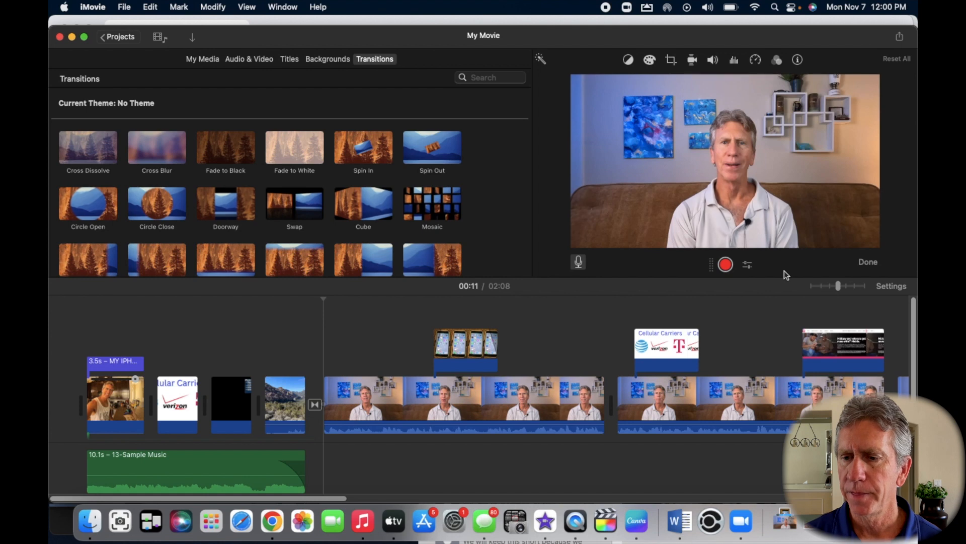
left_click(748, 265)
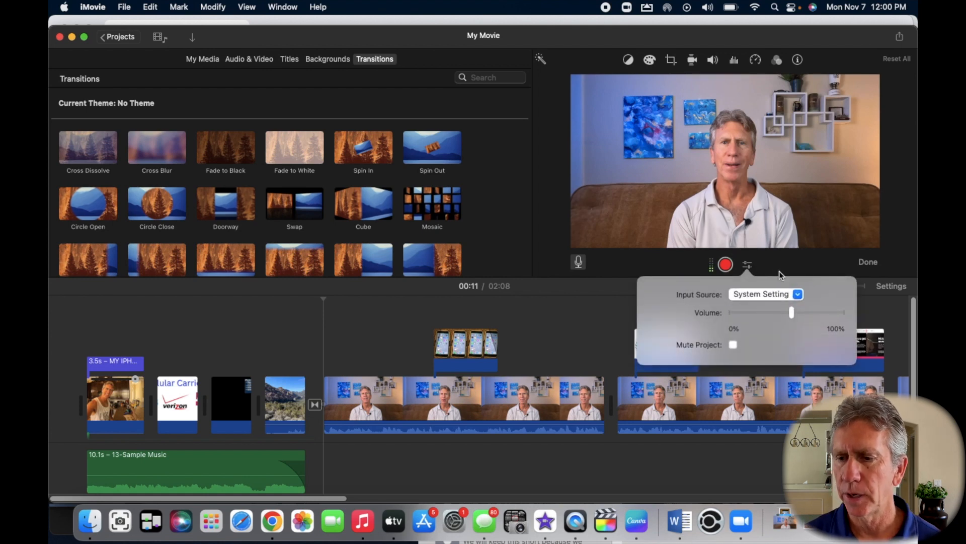
left_click(798, 295)
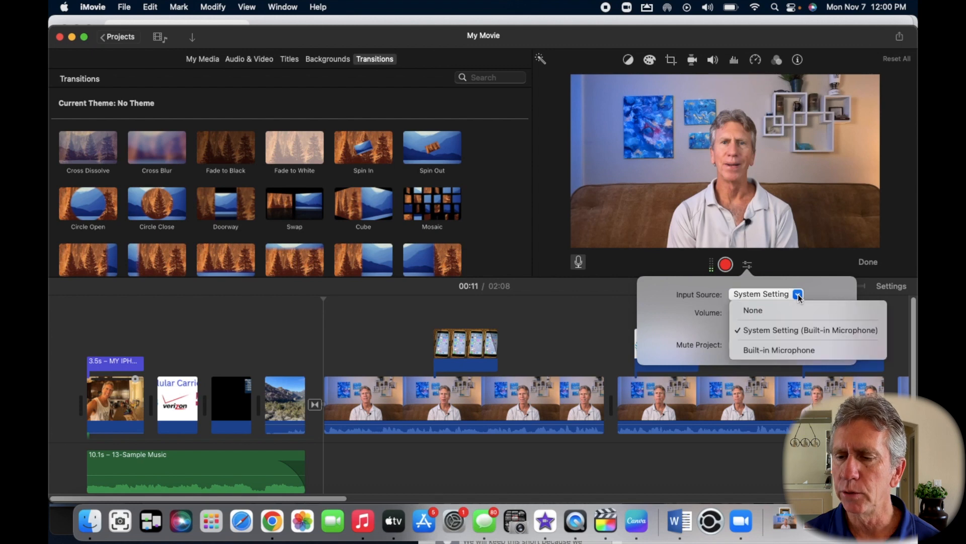
left_click(799, 296)
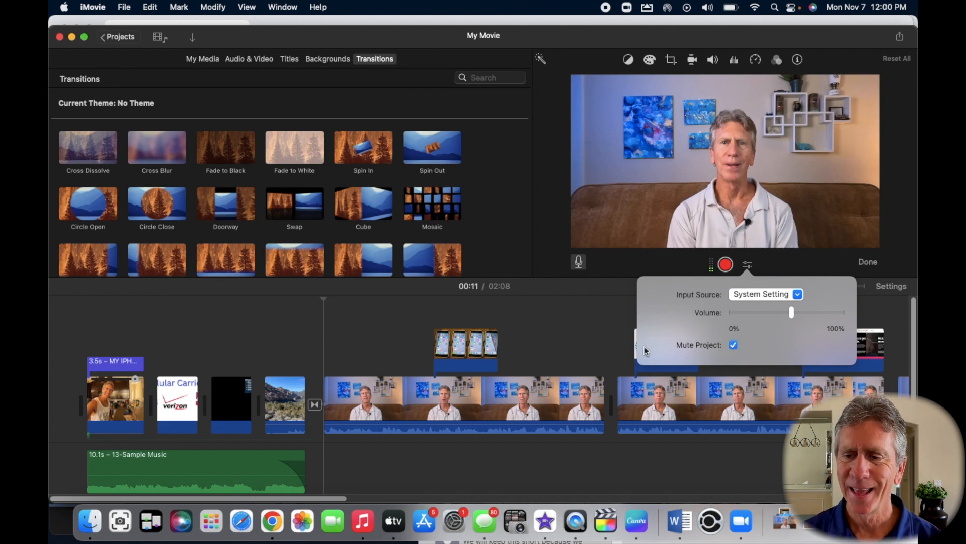
left_click(615, 313)
Record a voiceover about 11 seconds long from the start of the first talking clip after the intro, finish recording and play it back.
left_click(326, 326)
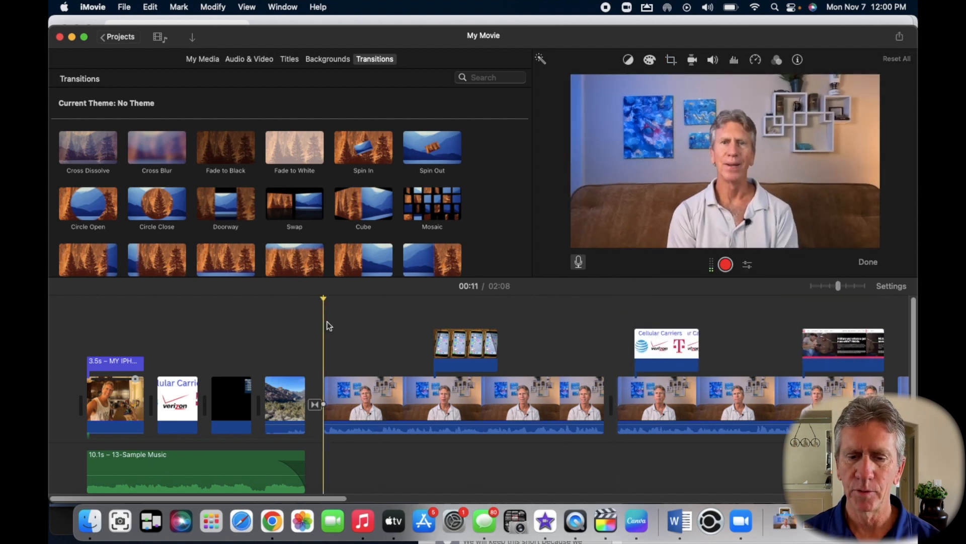
left_click(725, 264)
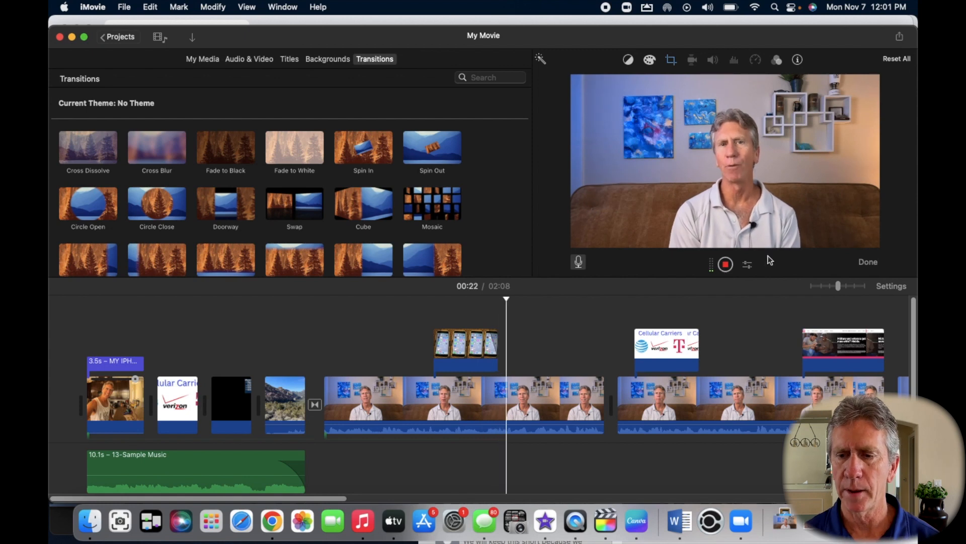
left_click(727, 265)
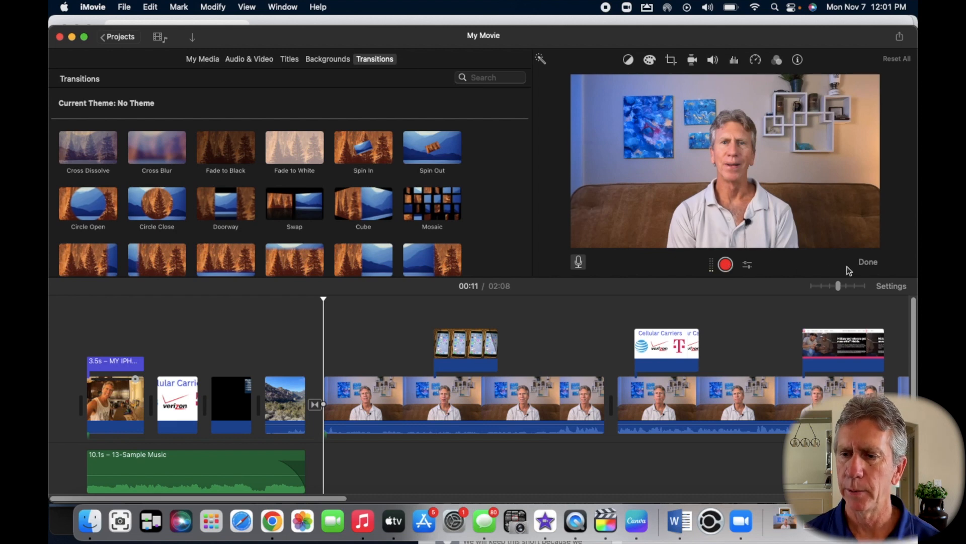
left_click(866, 262)
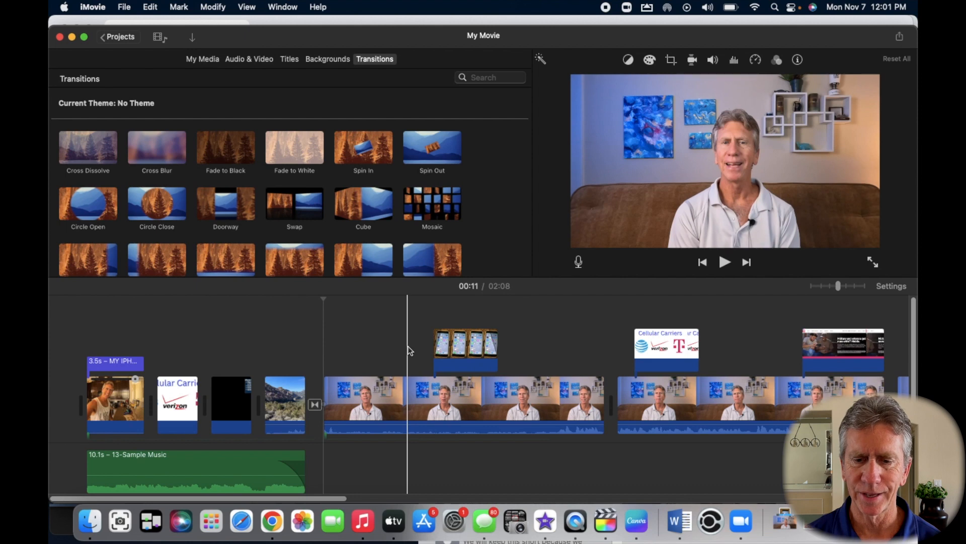
key("space")
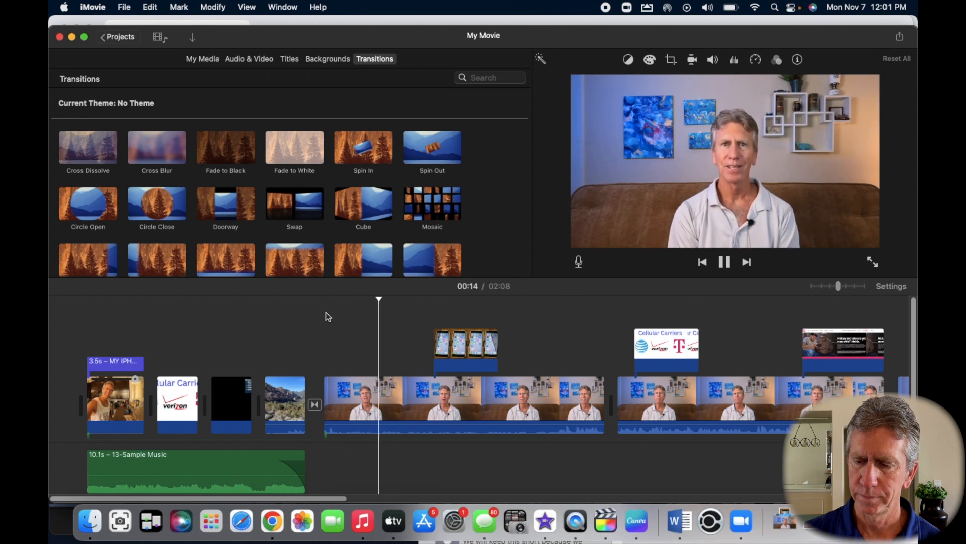
Play the first talking clip after the intro through its phone picture-in-picture overlay, then stop playback.
key("XF86AudioRaiseVolume")
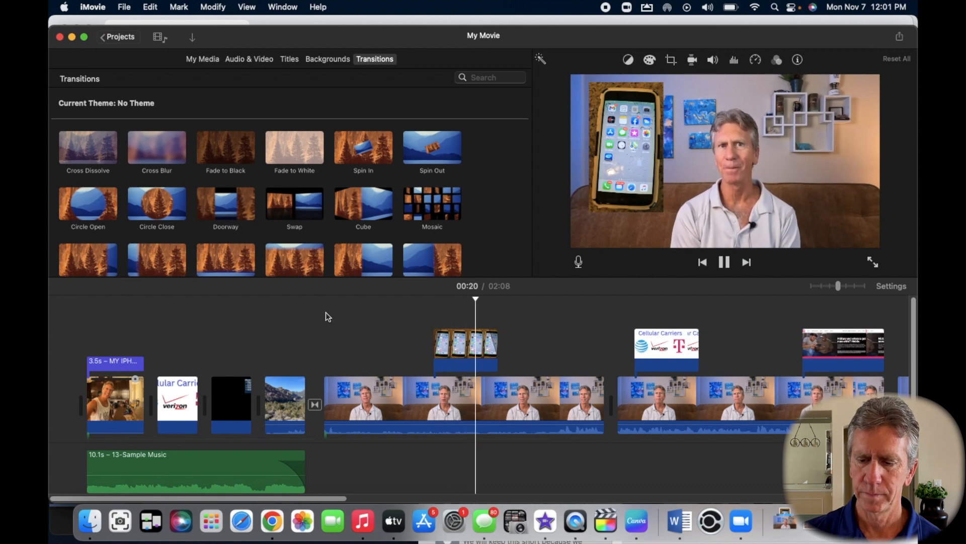
key("space")
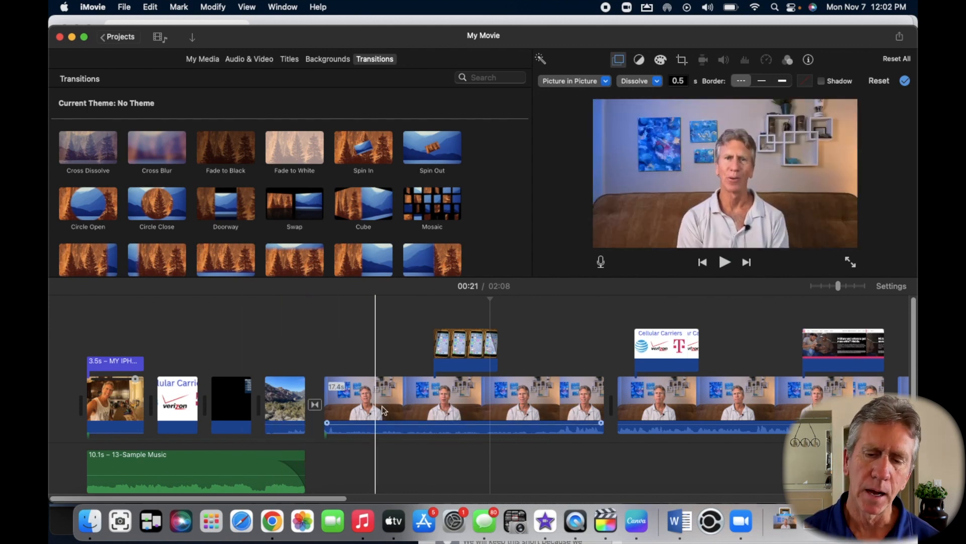
left_click(326, 363)
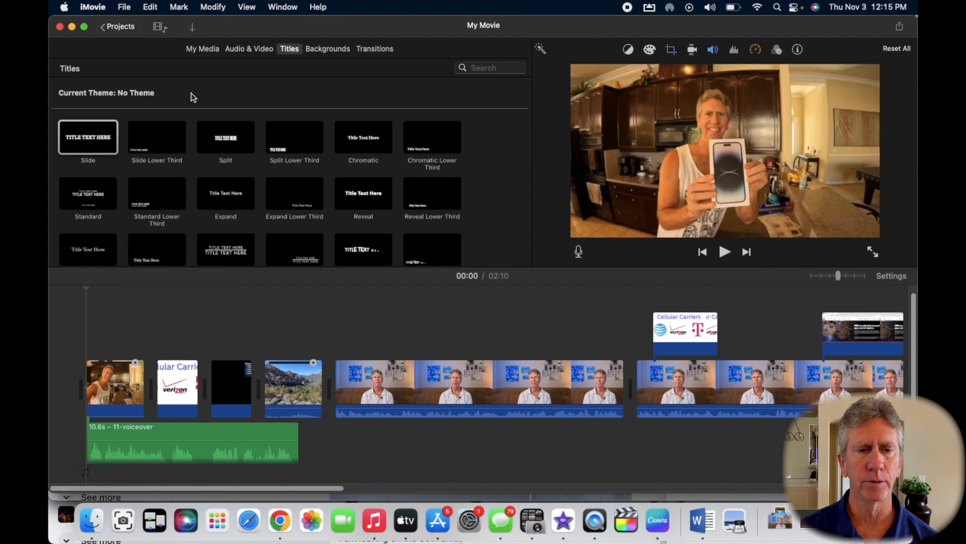
Open the titles library and look through the available title styles.
left_click(204, 52)
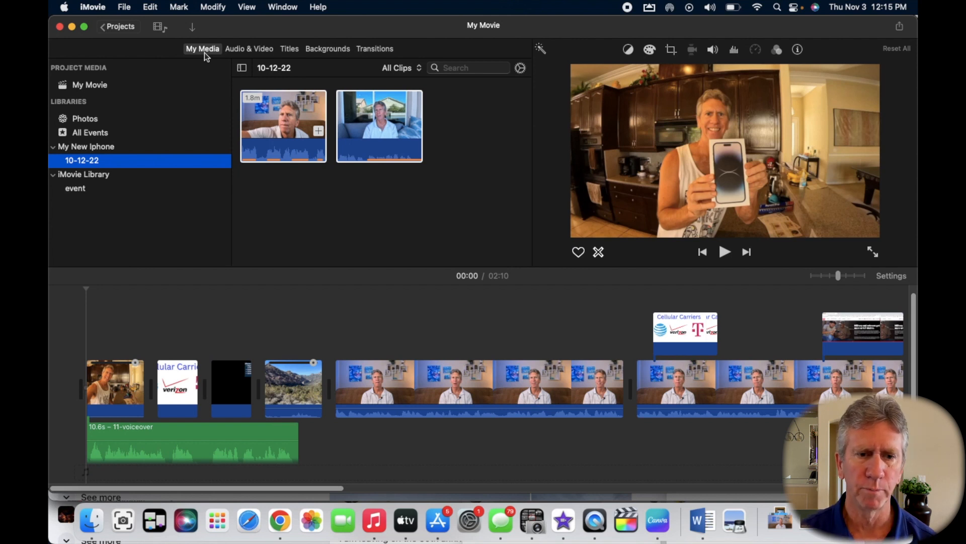
left_click(294, 51)
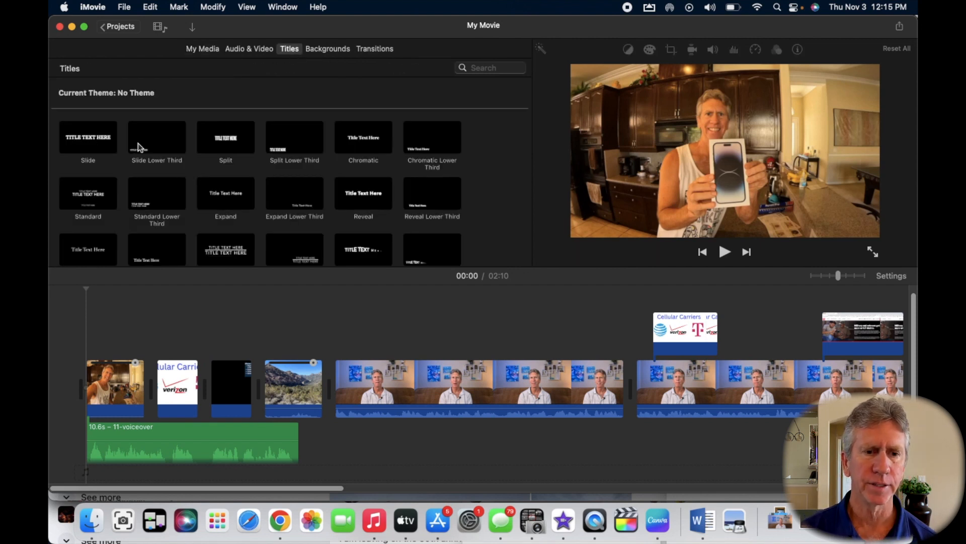
scroll(156, 149, "down", 5)
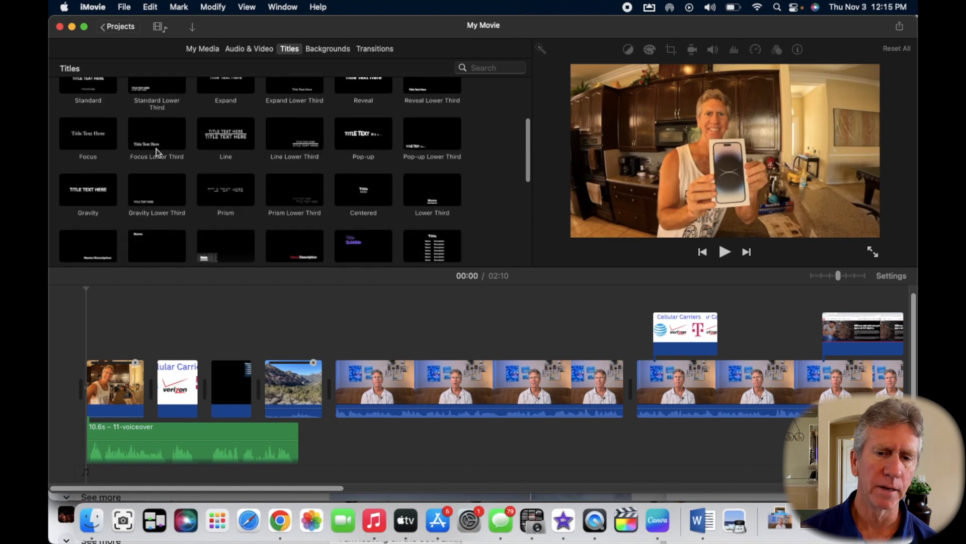
scroll(156, 149, "down", 5)
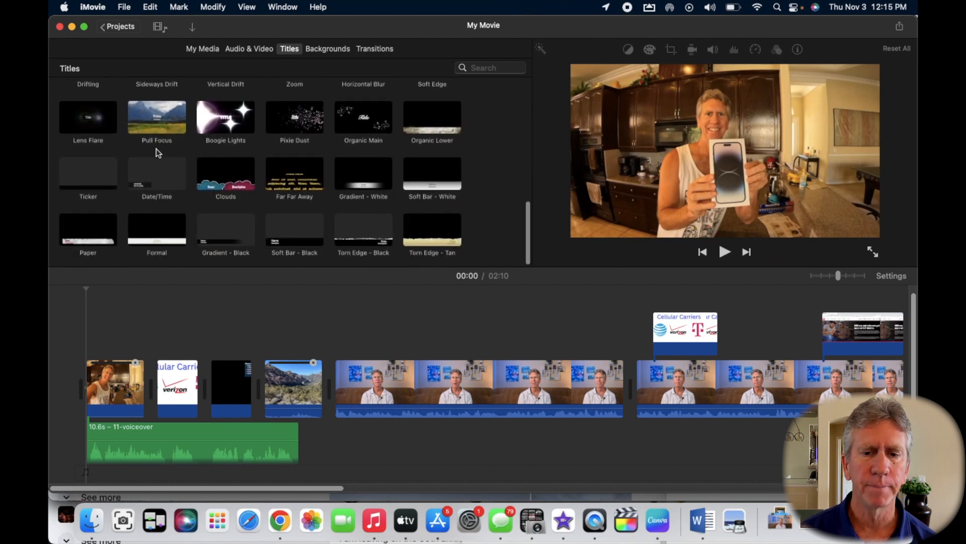
scroll(156, 149, "up", 10)
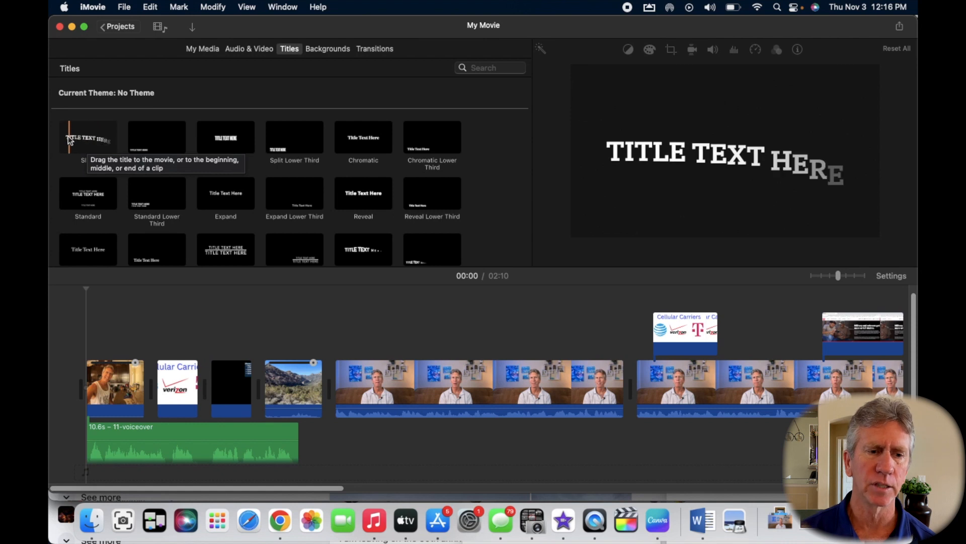
Preview the animations of the Slide and Split title styles.
left_click(67, 135)
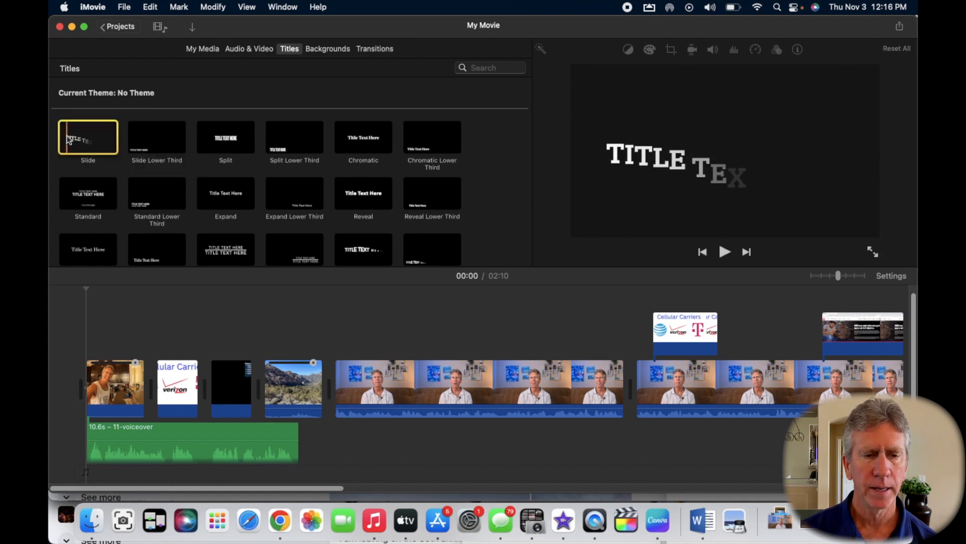
key("space")
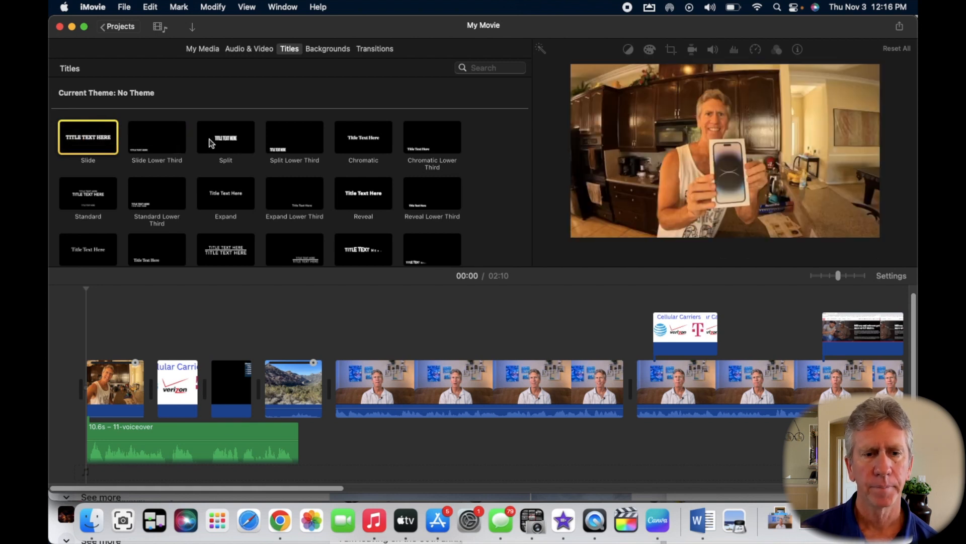
left_click(217, 139)
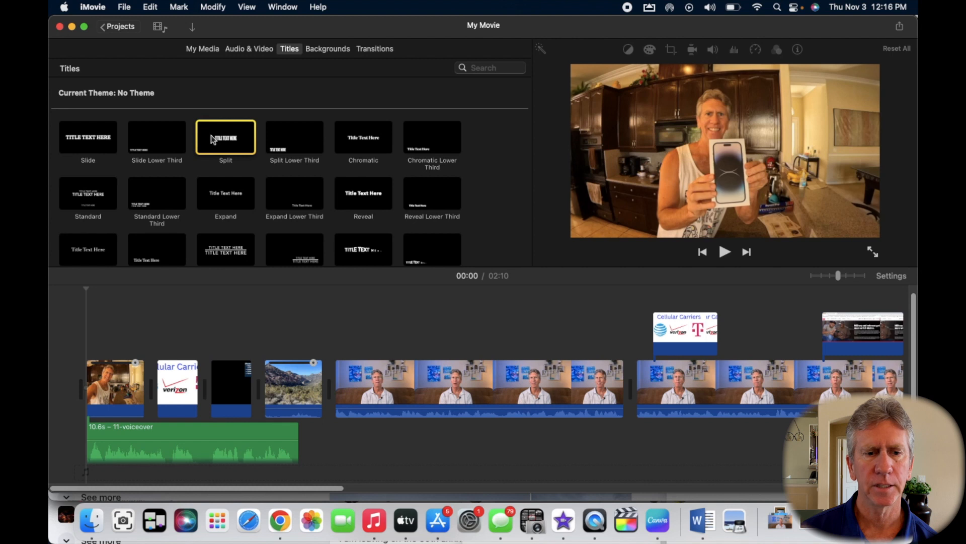
key("space")
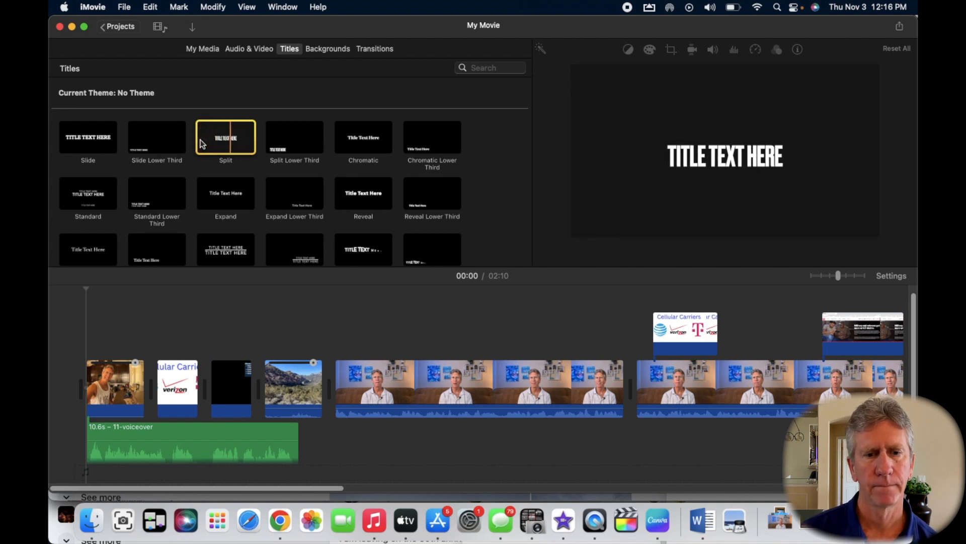
Find the decorative title styles further down the library and preview Boogie Lights and Lens Flare.
scroll(271, 192, "down", 5)
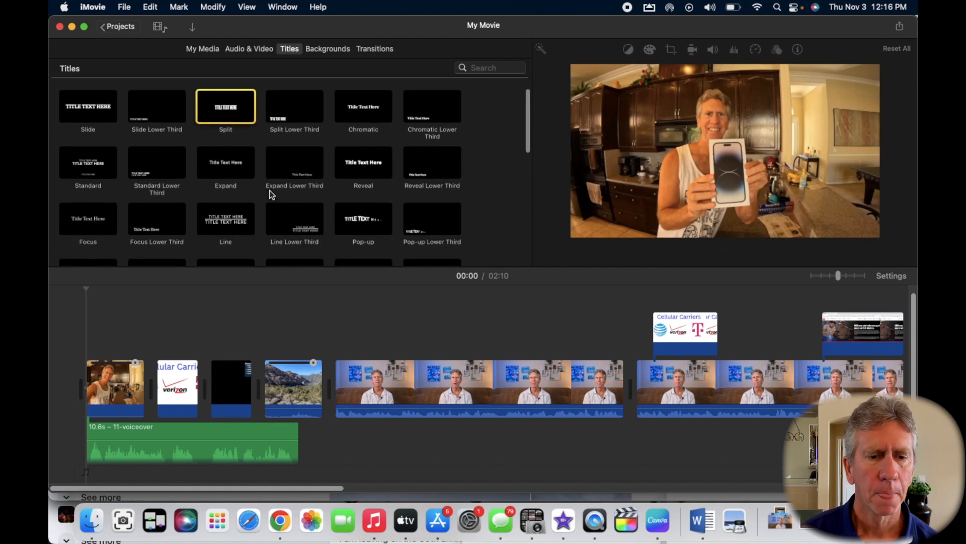
scroll(271, 193, "down", 4)
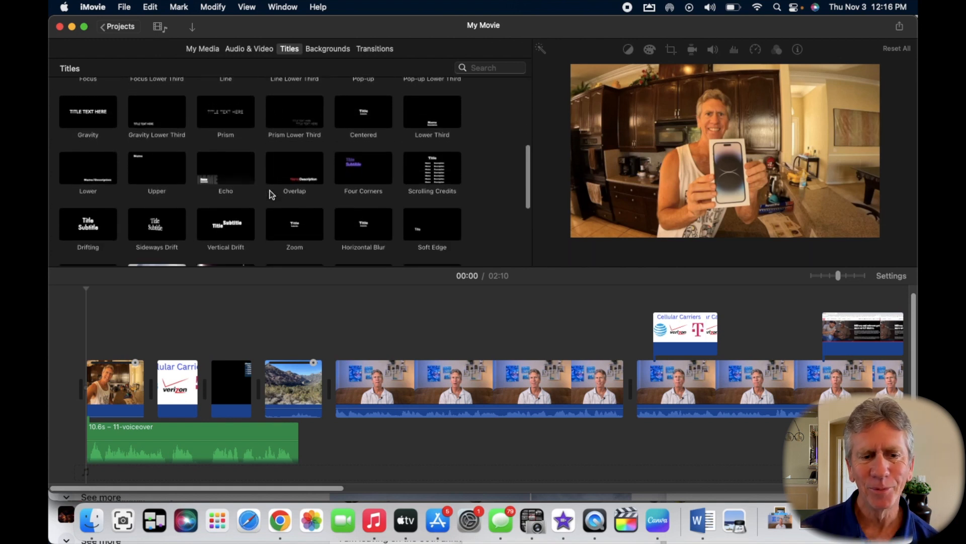
scroll(271, 193, "down", 4)
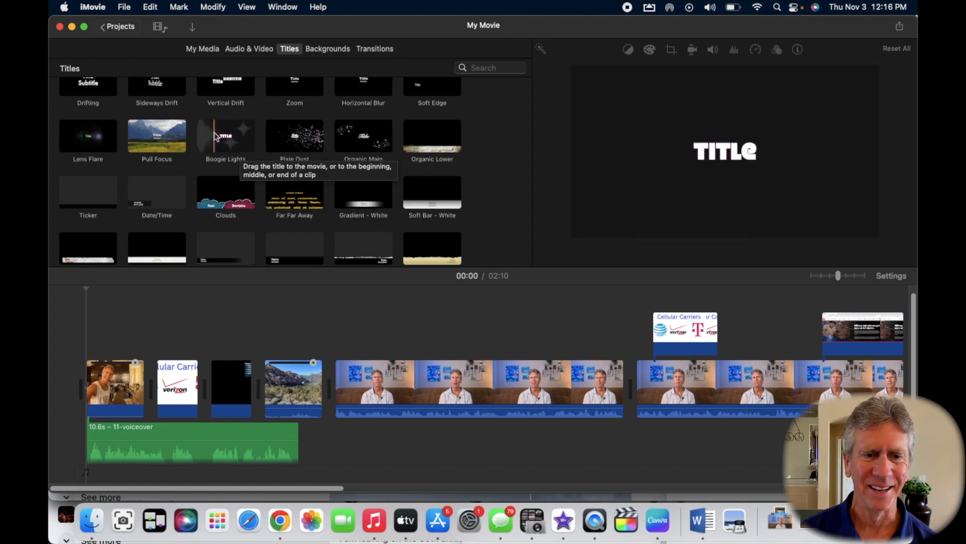
left_click(197, 130)
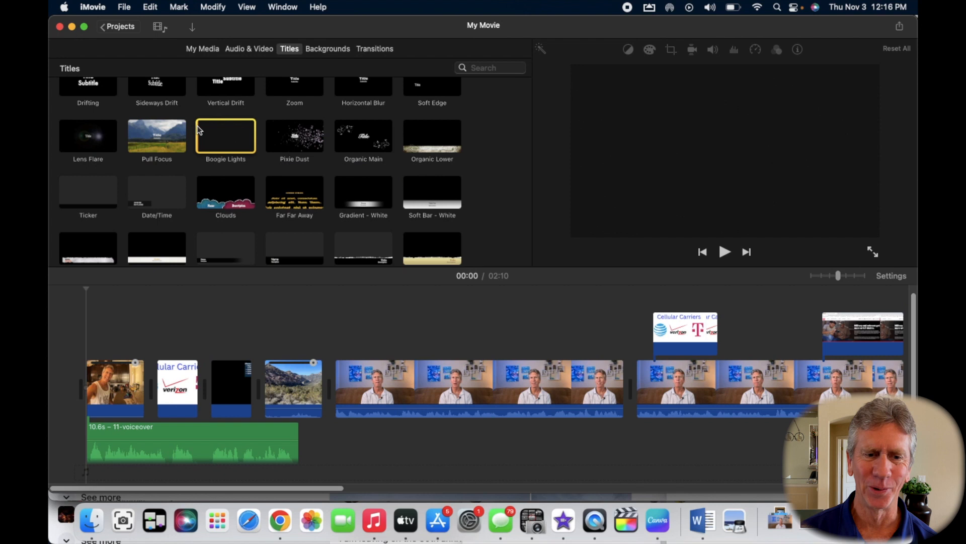
key("space")
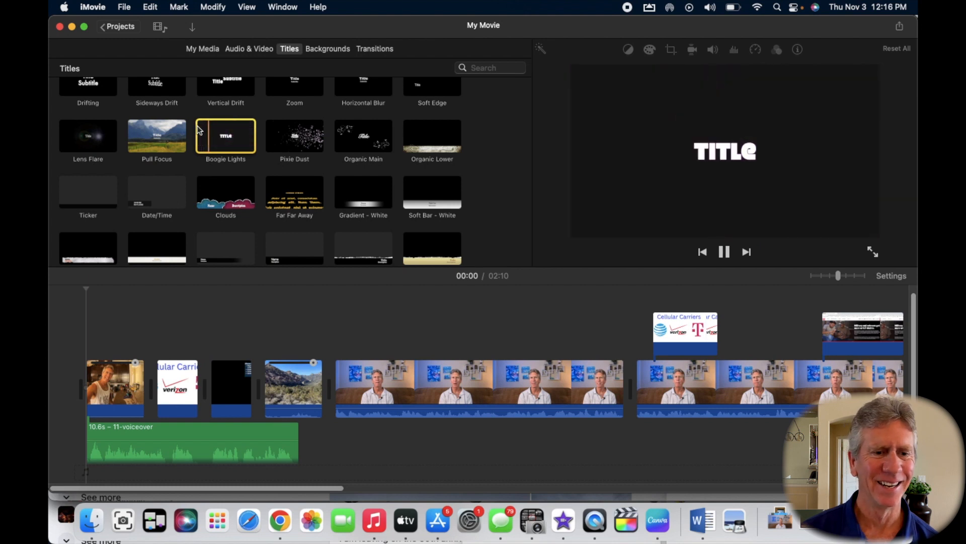
left_click(72, 137)
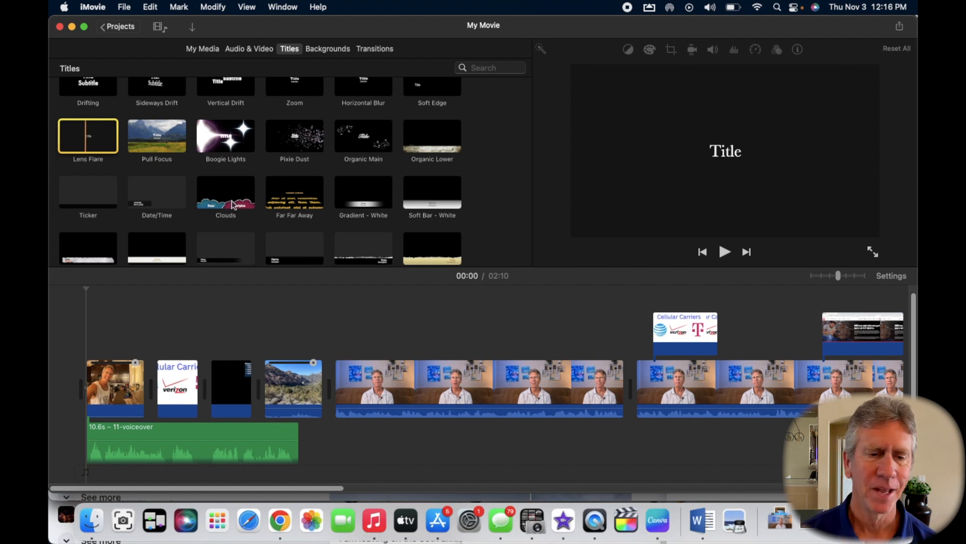
Add a Slide title above the start of the opening kitchen clip with the text MY IPHONE 14 STORY.
scroll(199, 164, "up", 5)
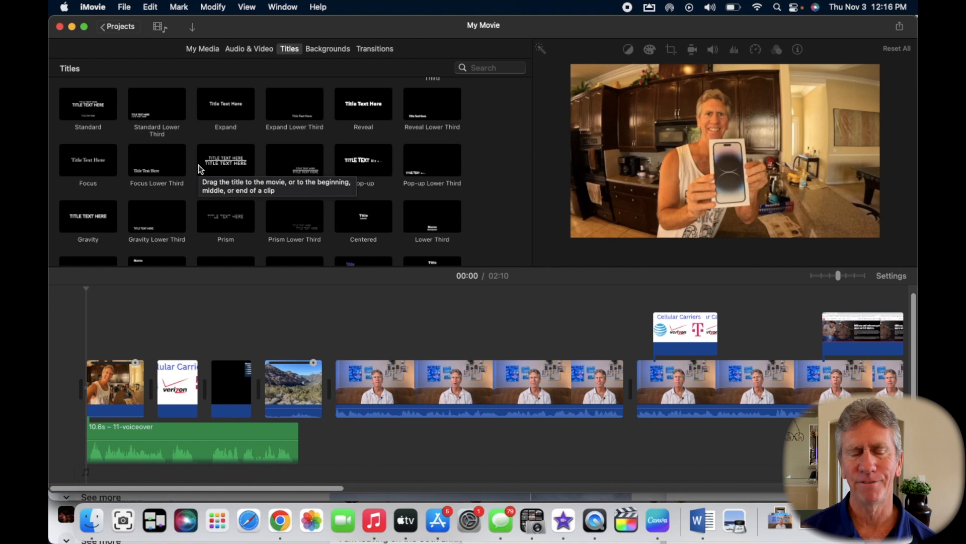
scroll(198, 165, "up", 4)
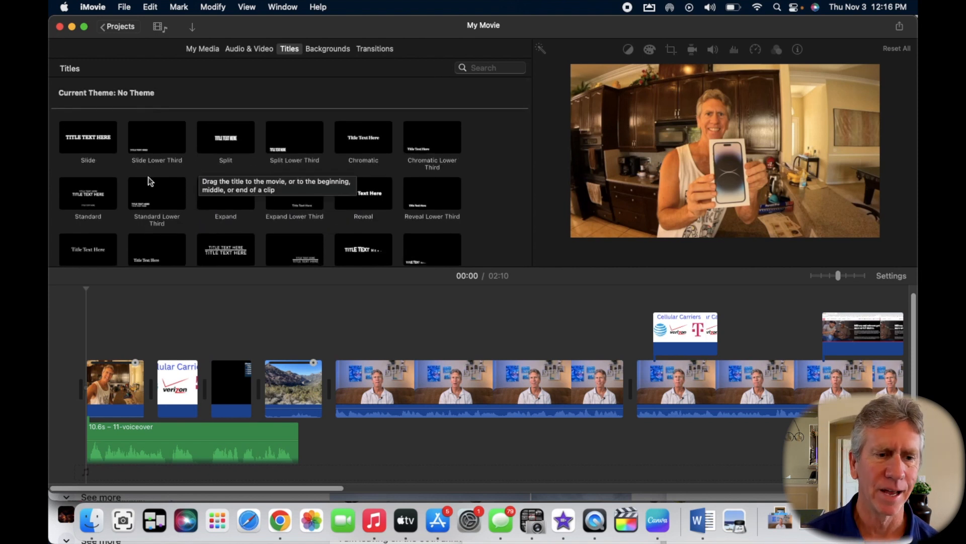
scroll(112, 188, "up", 1)
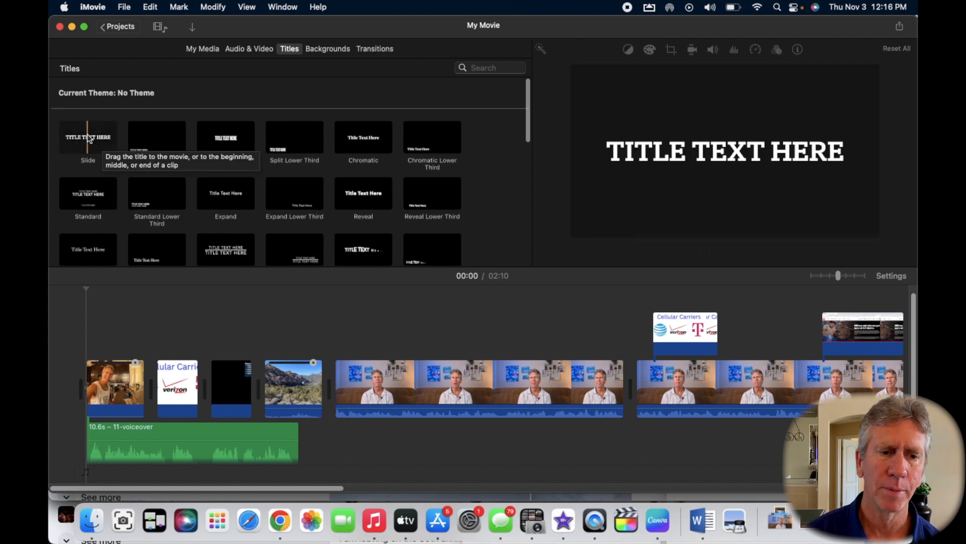
left_click(88, 135)
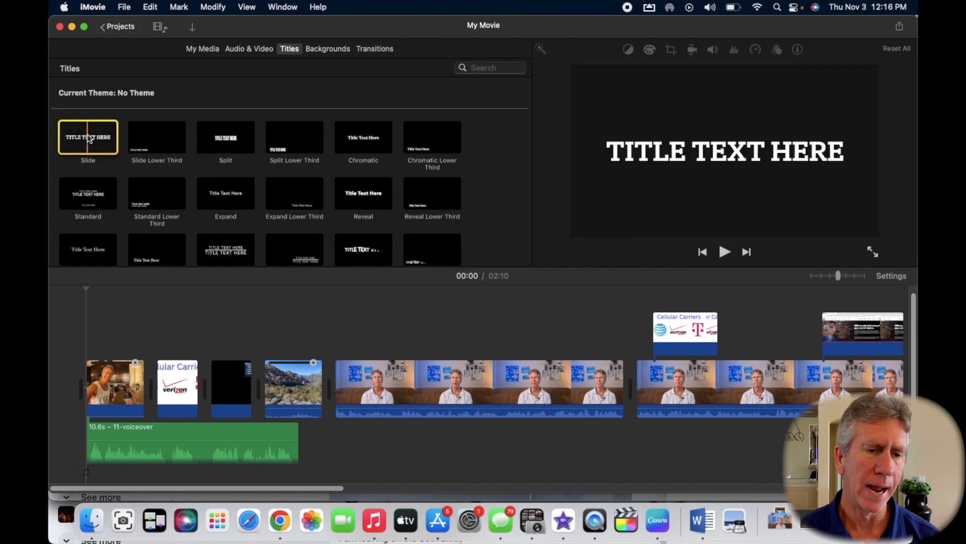
left_click_drag(87, 134, 86, 337)
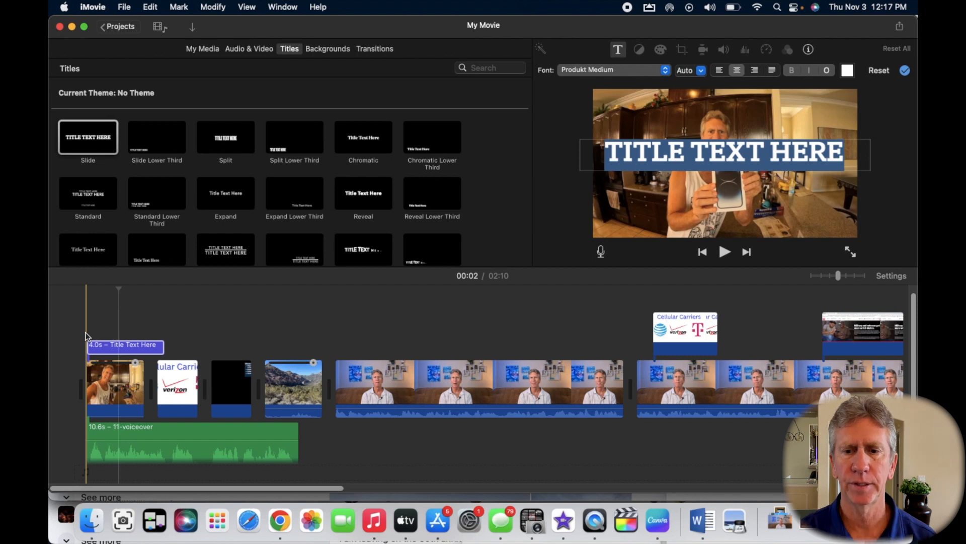
type("MY")
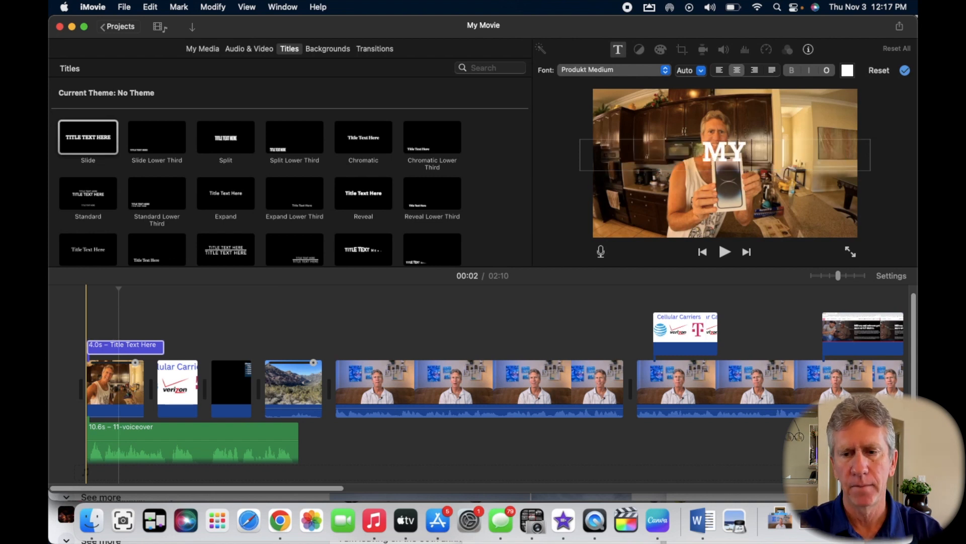
type(" IPHONE 14 STORY")
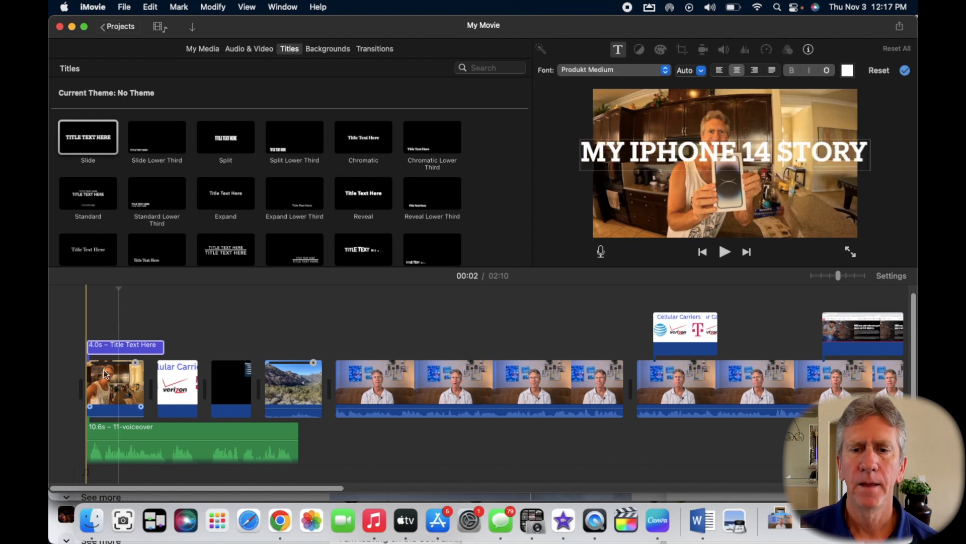
Review the title's font, size and color options, keep Produkt Medium, Auto size and white, and apply the title.
left_click(665, 74)
left_click(622, 76)
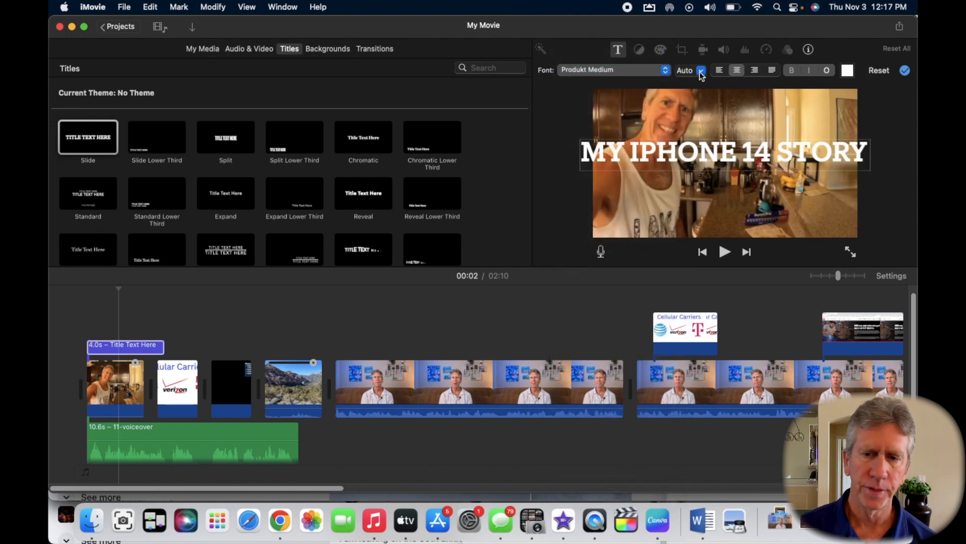
left_click(701, 72)
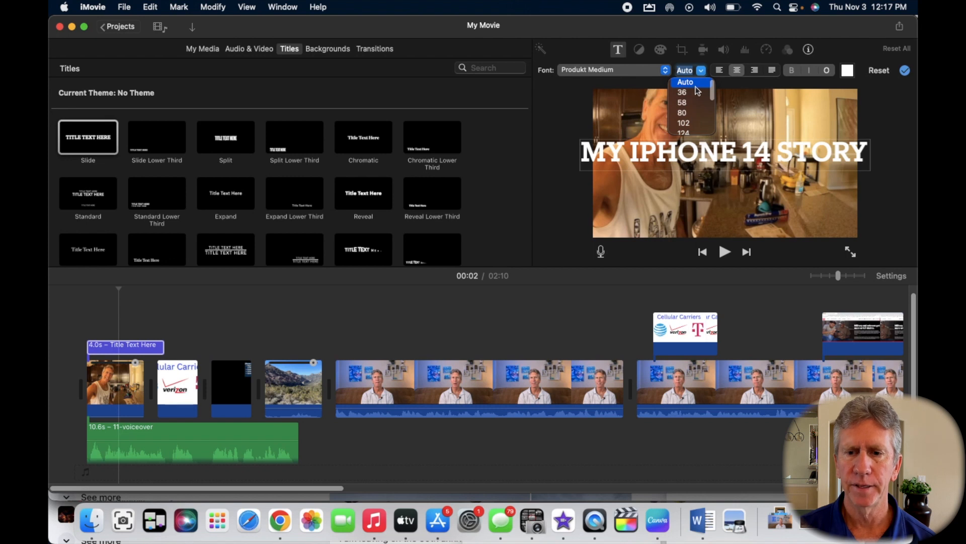
left_click(690, 84)
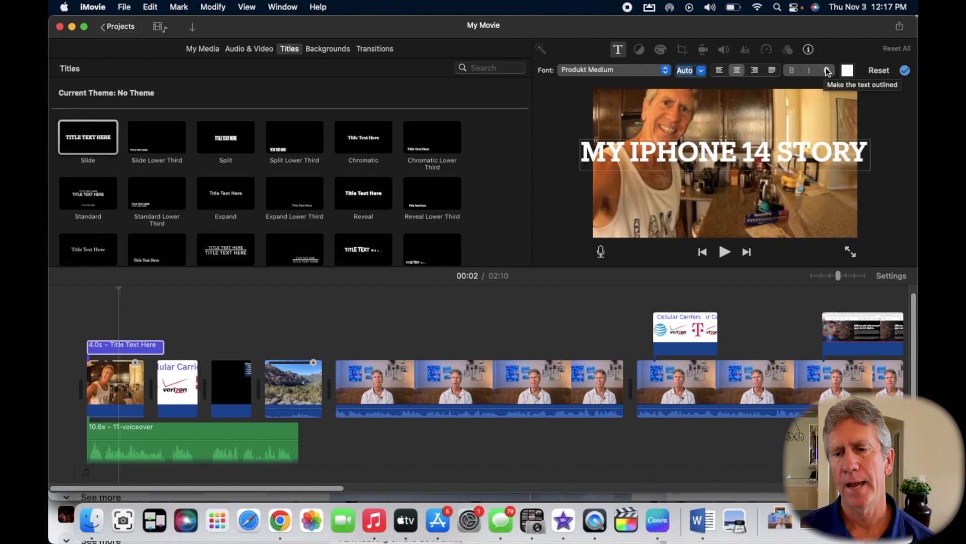
left_click(848, 71)
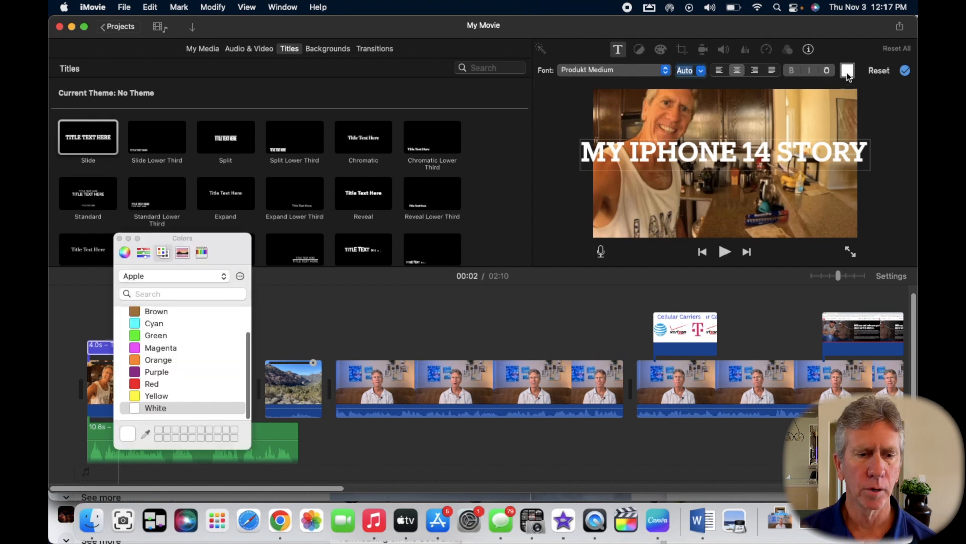
left_click(121, 239)
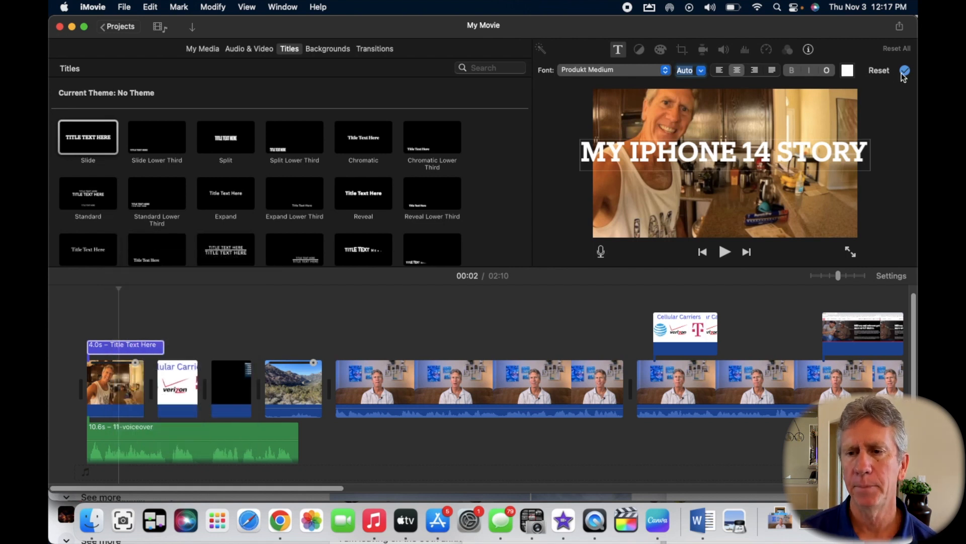
left_click(905, 71)
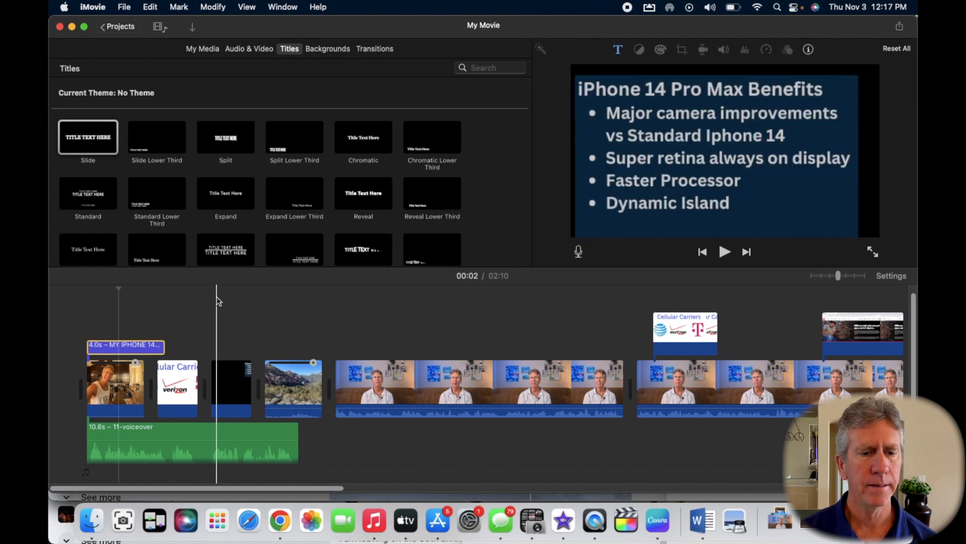
Set the MY IPHONE 14 STORY title's duration to 3.5 s to end with the opening kitchen clip, and play the intro.
left_click_drag(164, 346, 255, 348)
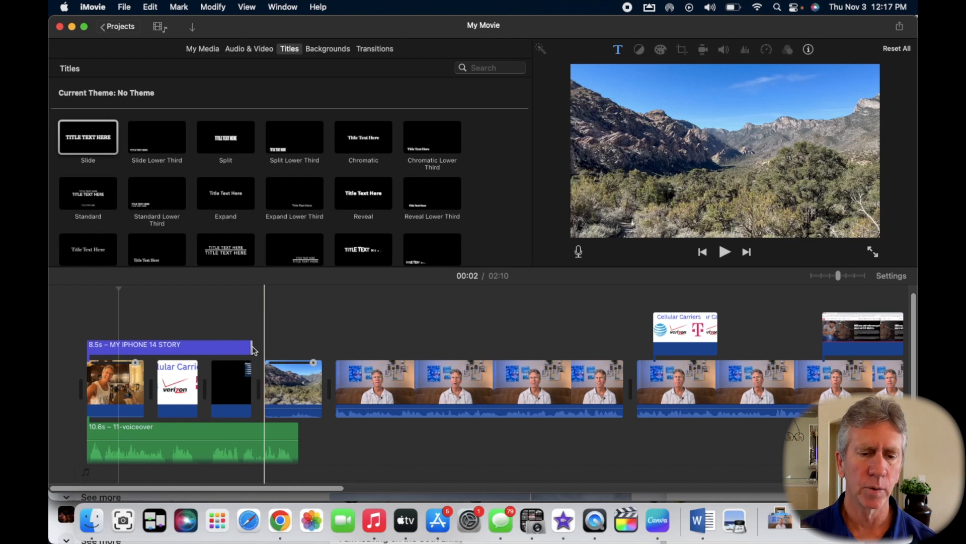
left_click_drag(251, 347, 148, 350)
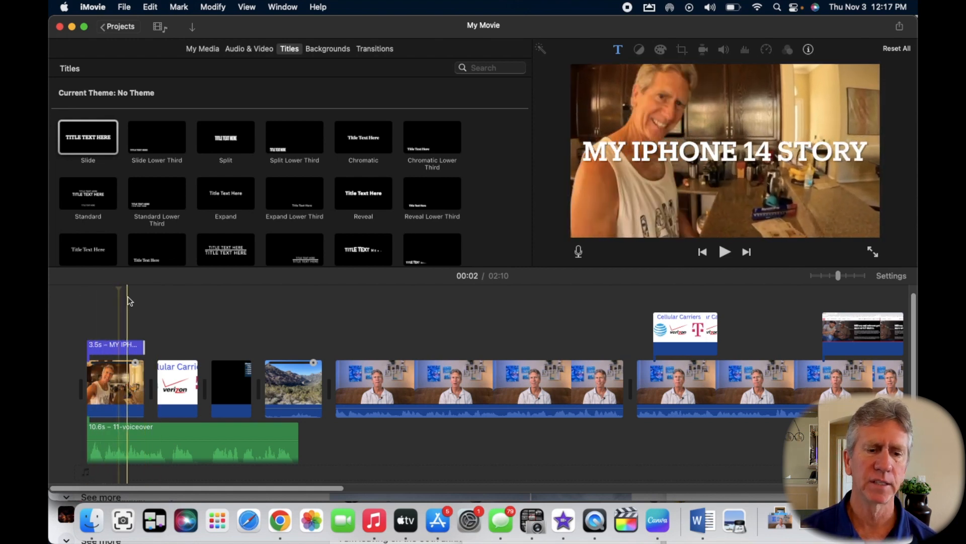
left_click(86, 308)
key("space")
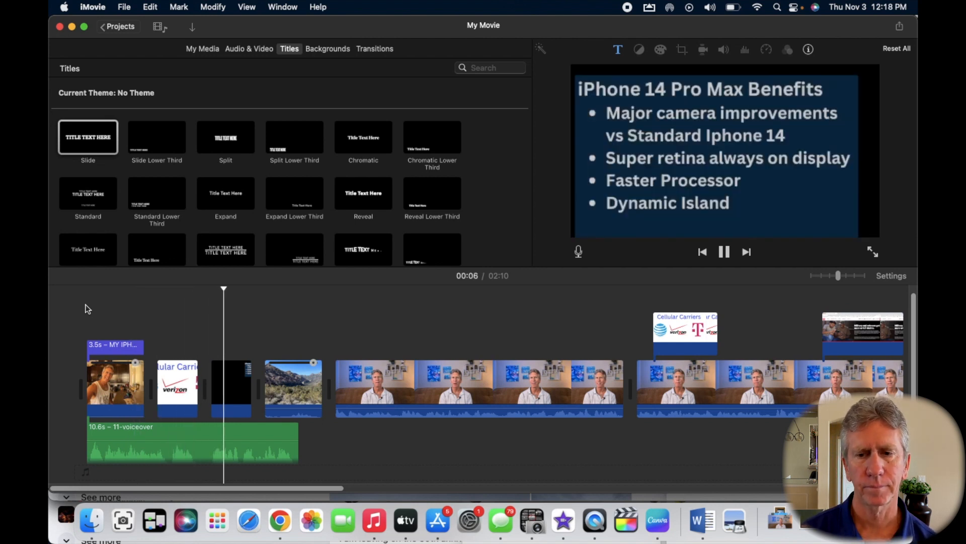
key("space")
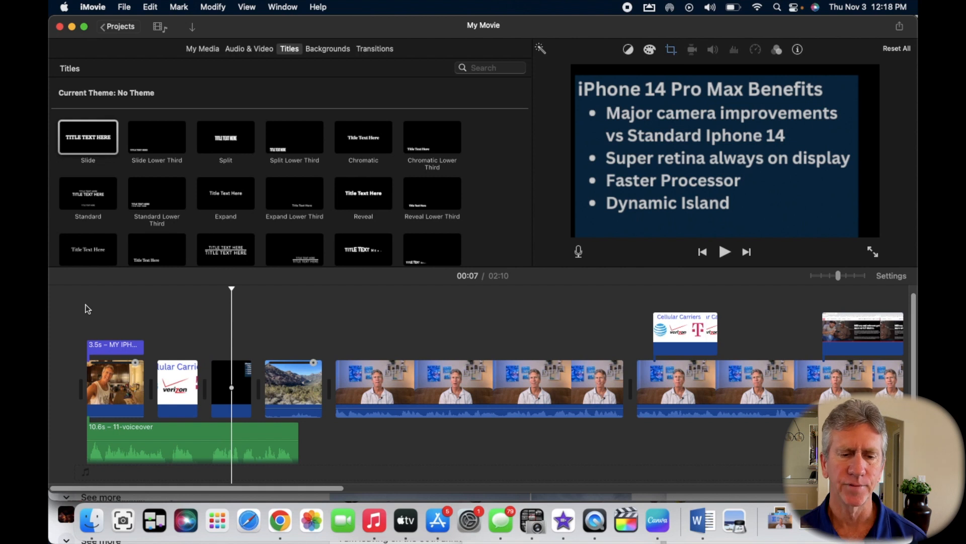
Preview the Circle Open transition and add it between the short mountain clip ending the intro and the first talking clip.
left_click(375, 48)
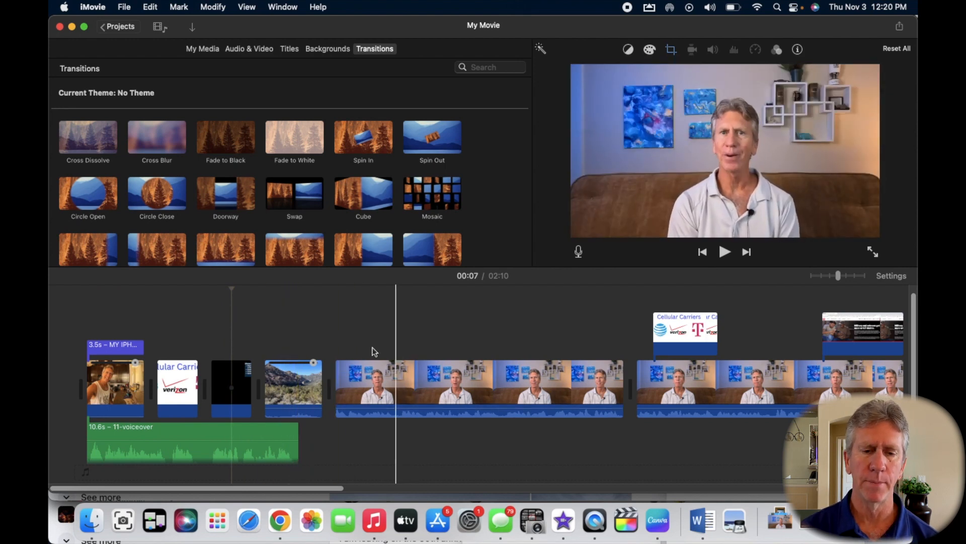
left_click(332, 341)
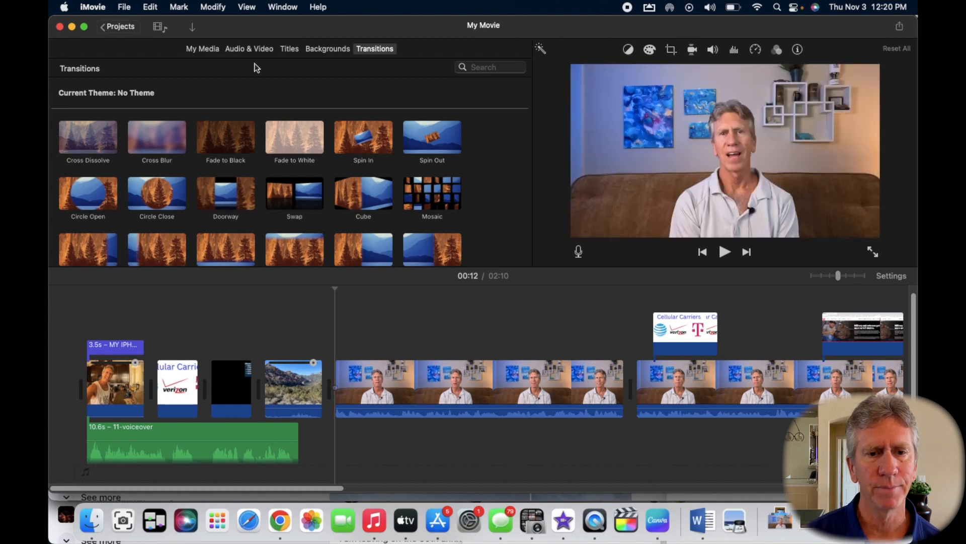
left_click(203, 48)
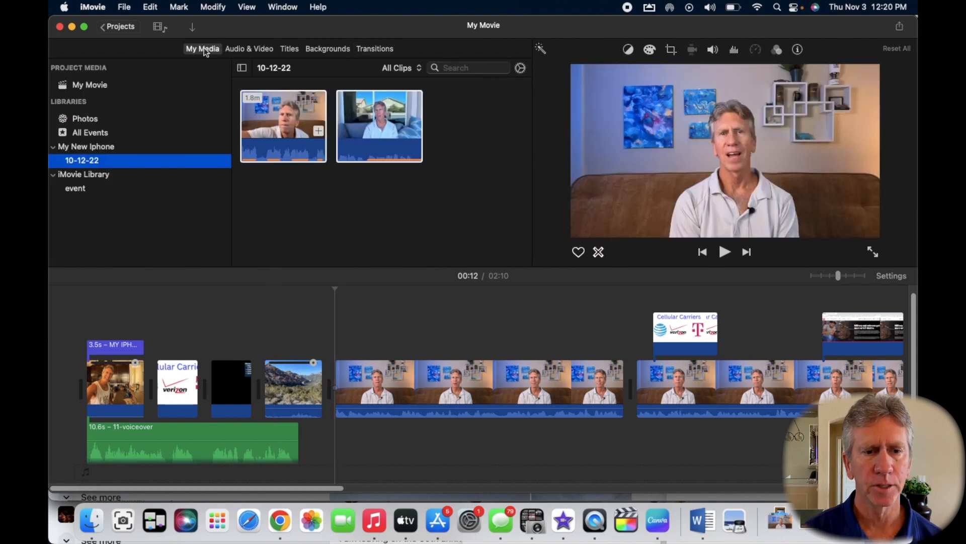
left_click(374, 50)
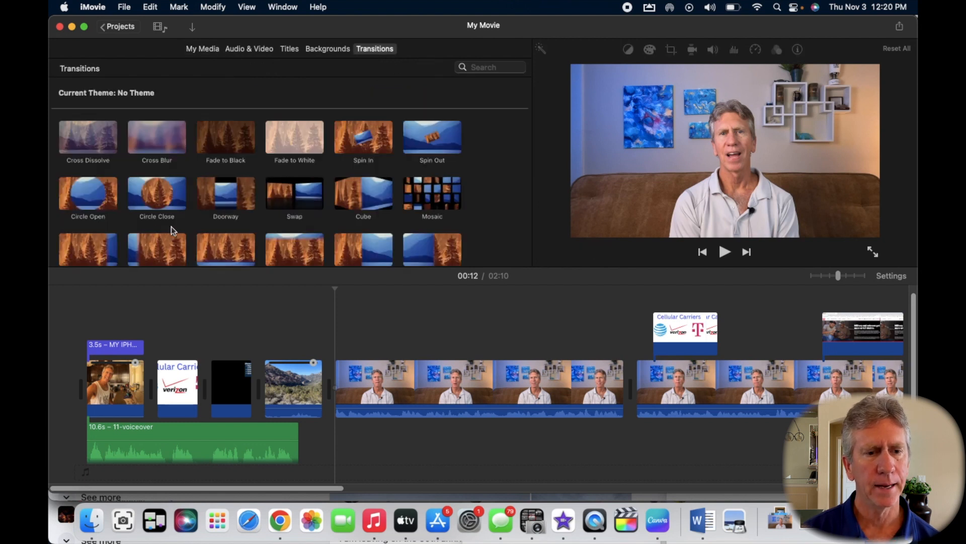
left_click(81, 192)
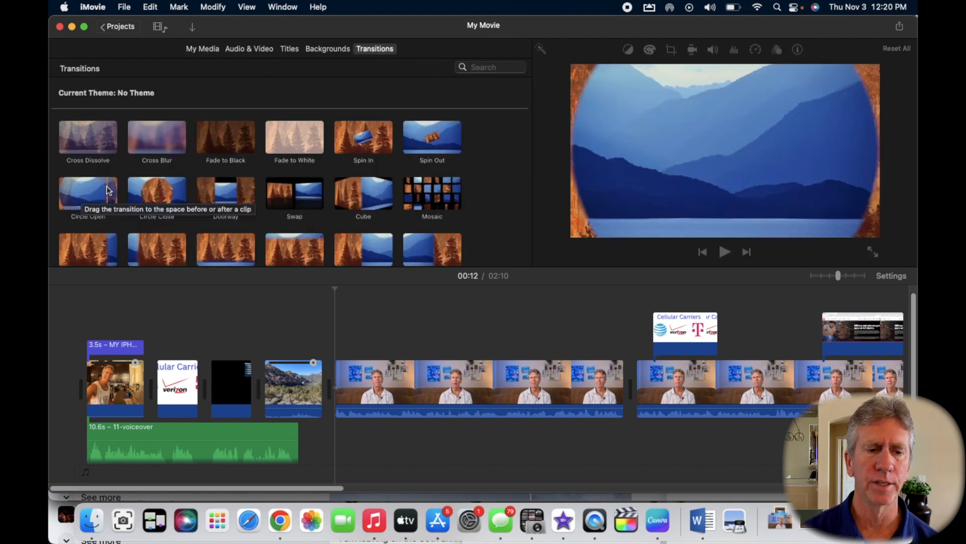
left_click(61, 185)
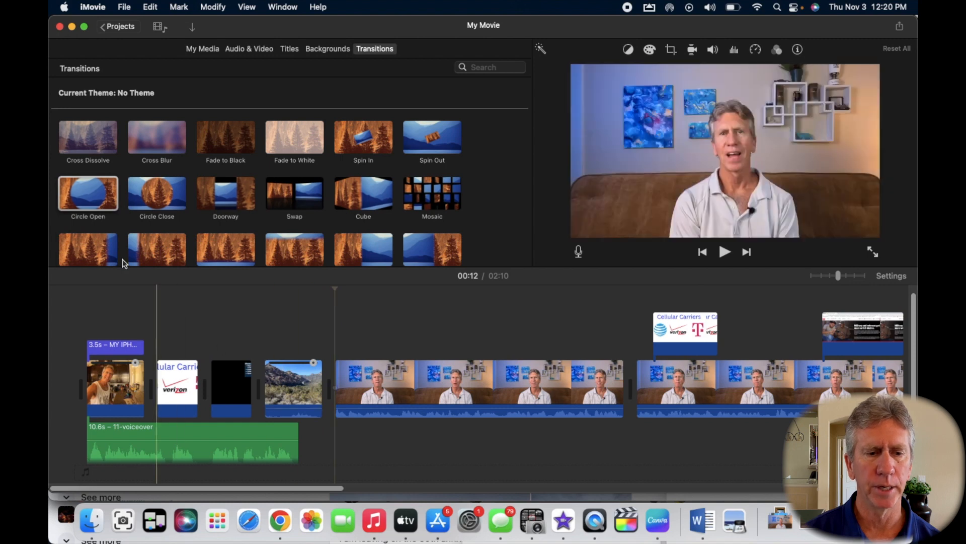
left_click_drag(91, 200, 315, 387)
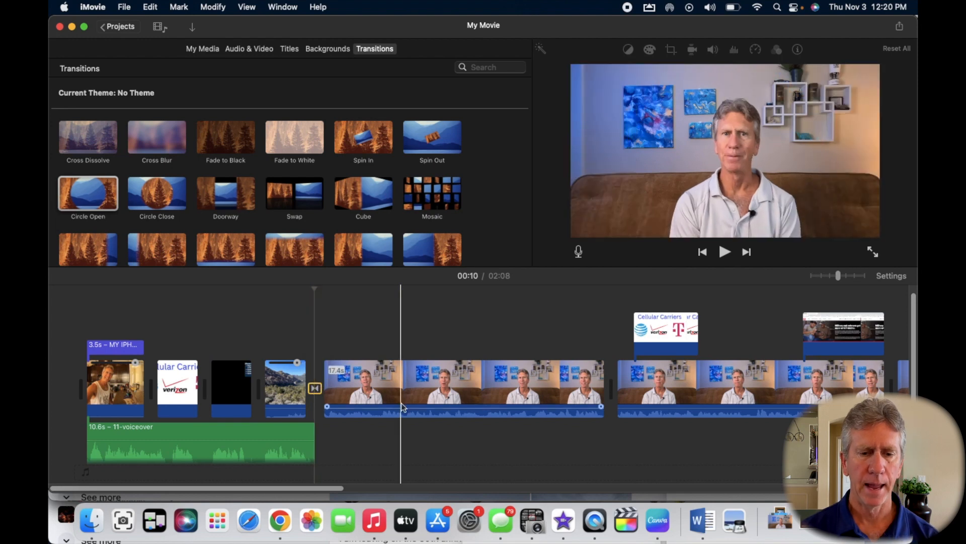
Play from the intro's mountain clip into the first talking clip to check the Circle Open transition.
left_click(264, 353)
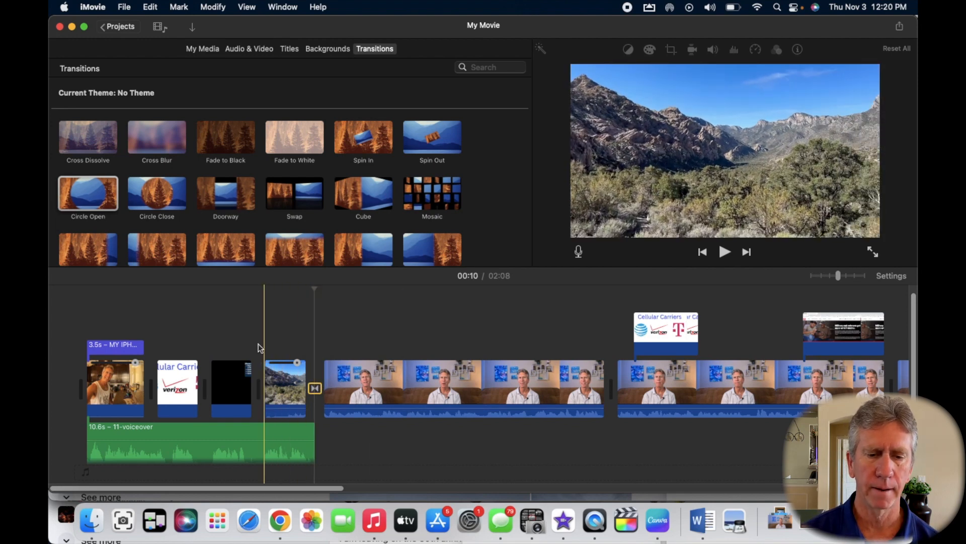
key("space")
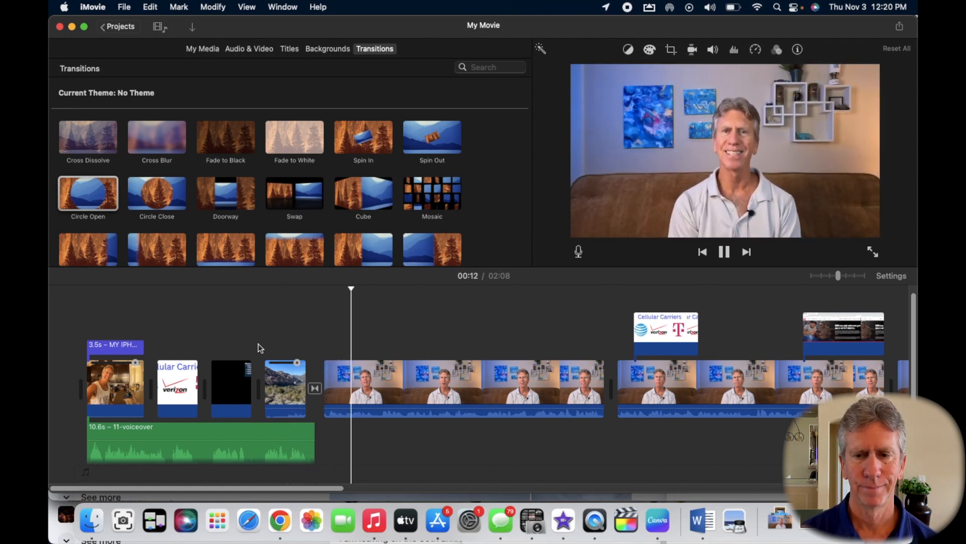
key("space")
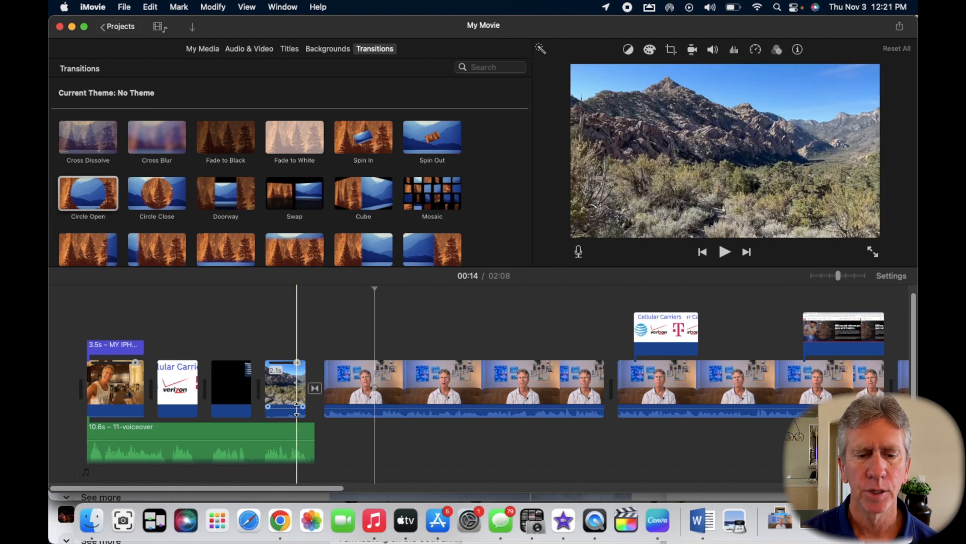
Review the Circle Open transition's duration options and close them.
left_click(314, 388)
left_click(314, 388)
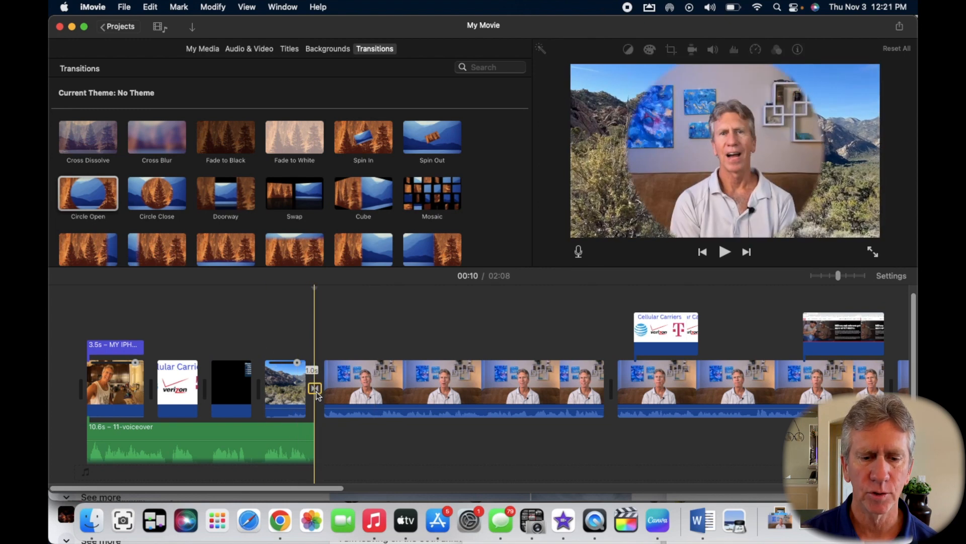
double_click(315, 388)
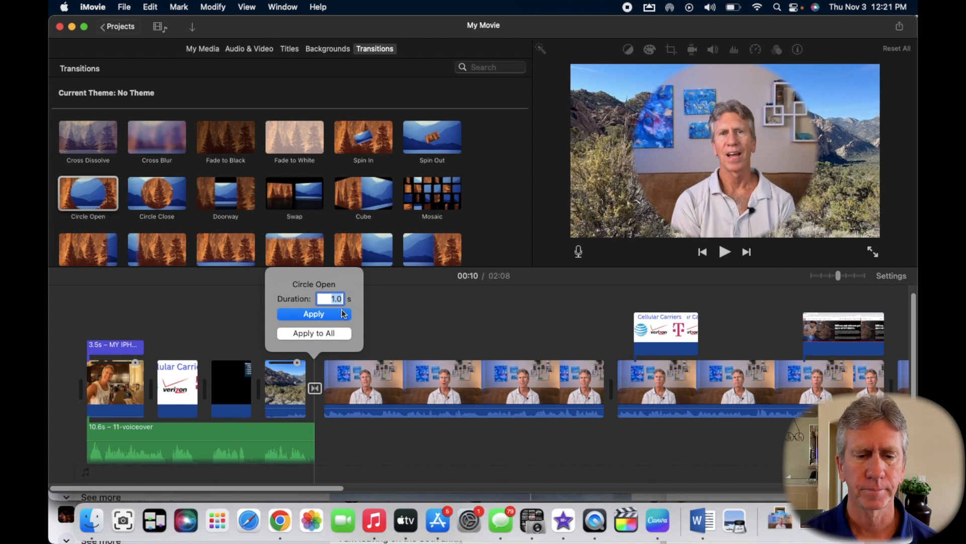
left_click(400, 317)
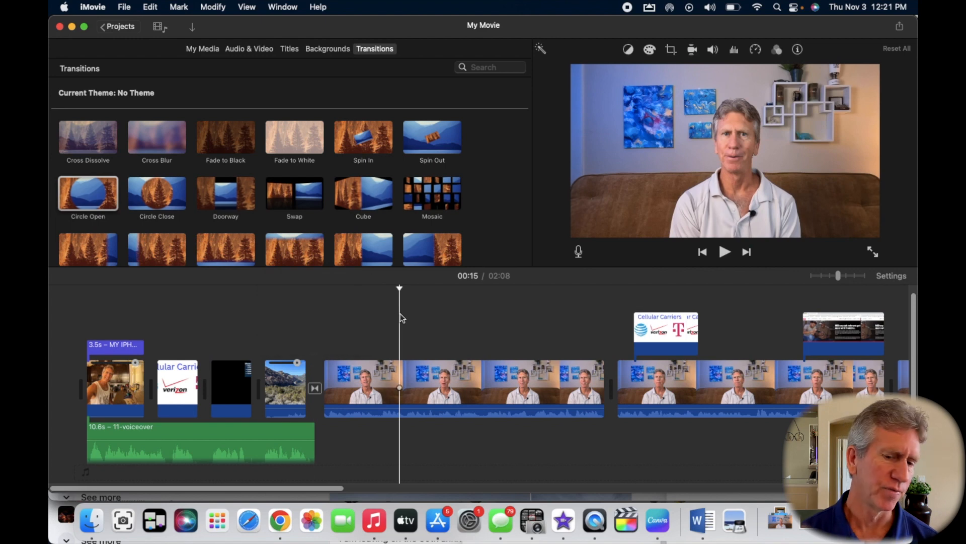
Add a Cross Dissolve transition between the last indoor couch clip and the talking clip filmed in front of the windows.
scroll(401, 317, "right", 3)
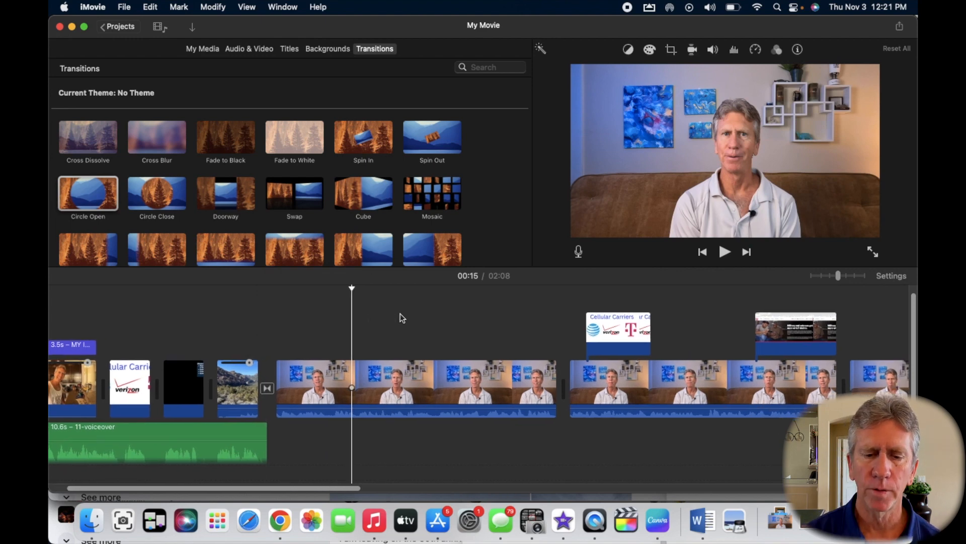
scroll(400, 313, "right", 15)
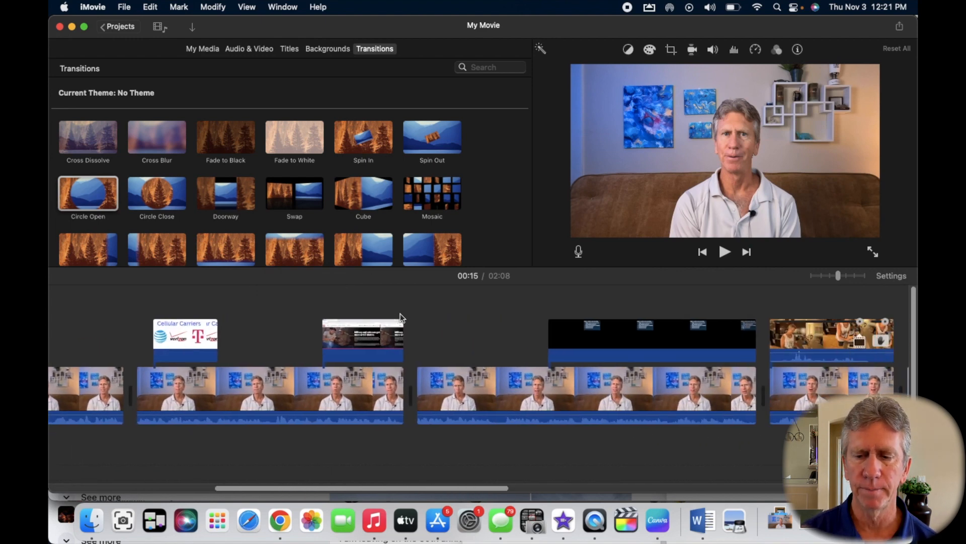
left_click(353, 323)
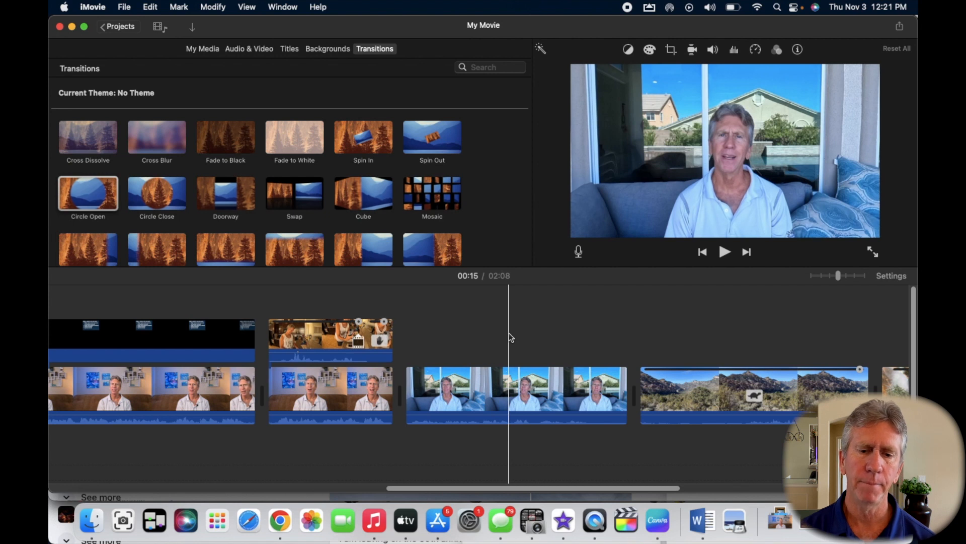
left_click(399, 325)
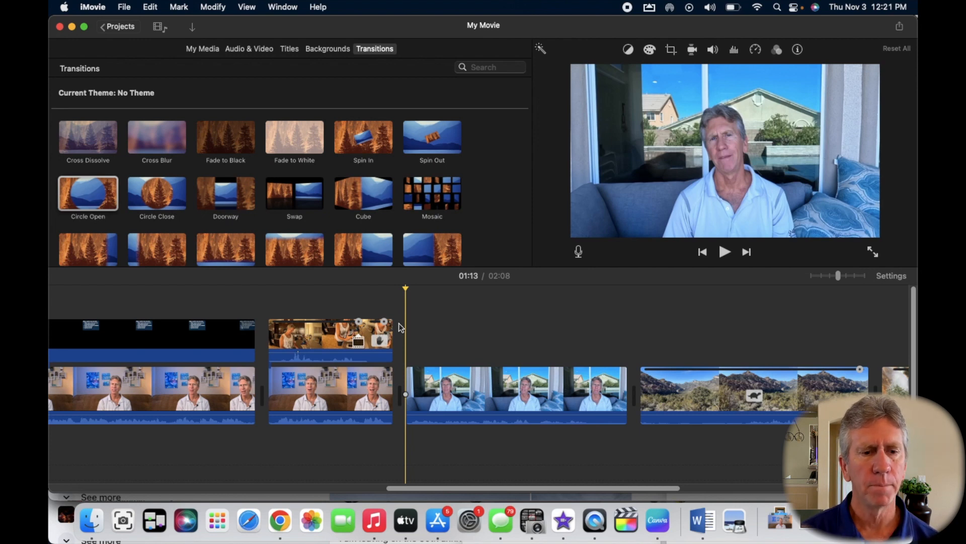
left_click(80, 138)
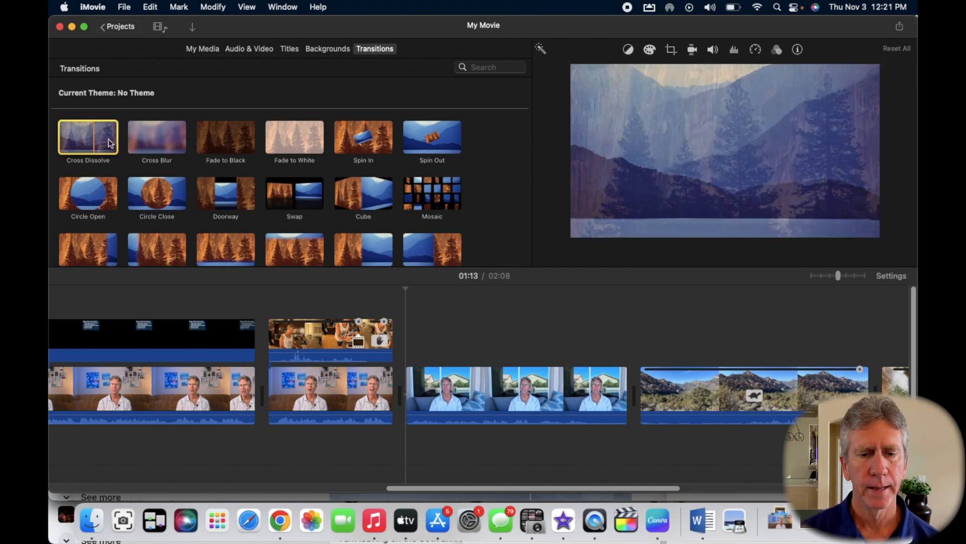
mouse_move(110, 143)
left_mouse_down()
mouse_move(373, 230)
mouse_move(395, 386)
left_mouse_up()
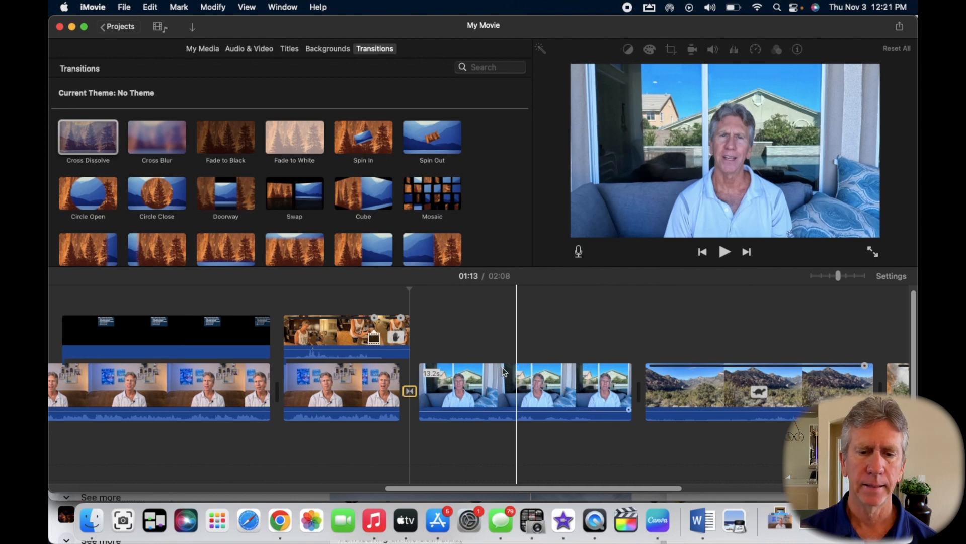
Play from the phone unboxing overlay through the Cross Dissolve to check the transition and compare the two talking clips' sound.
key("space")
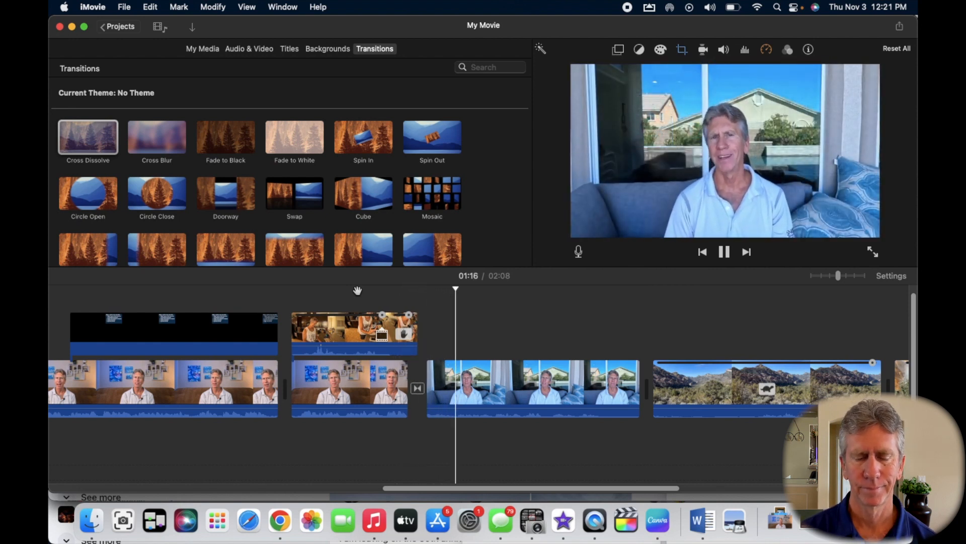
key("space")
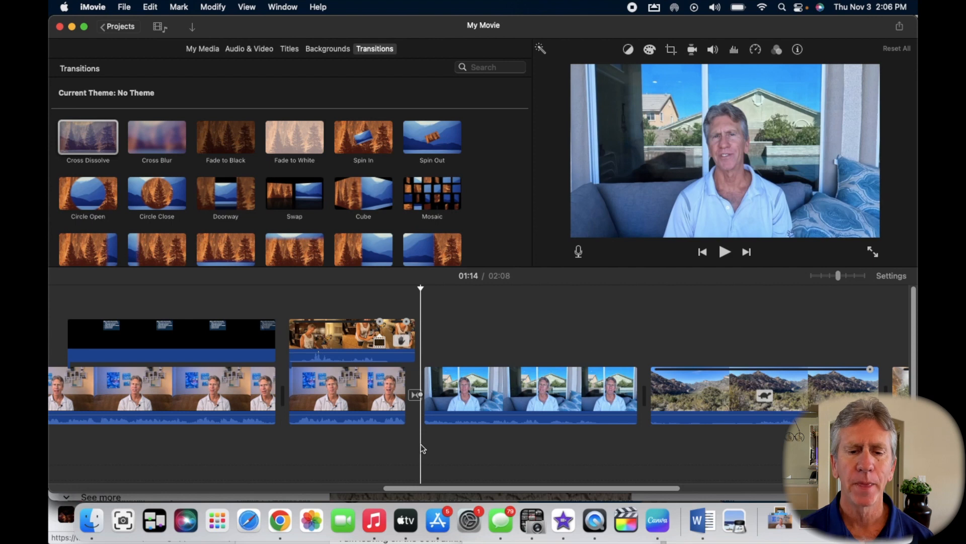
scroll(422, 448, "left", 3)
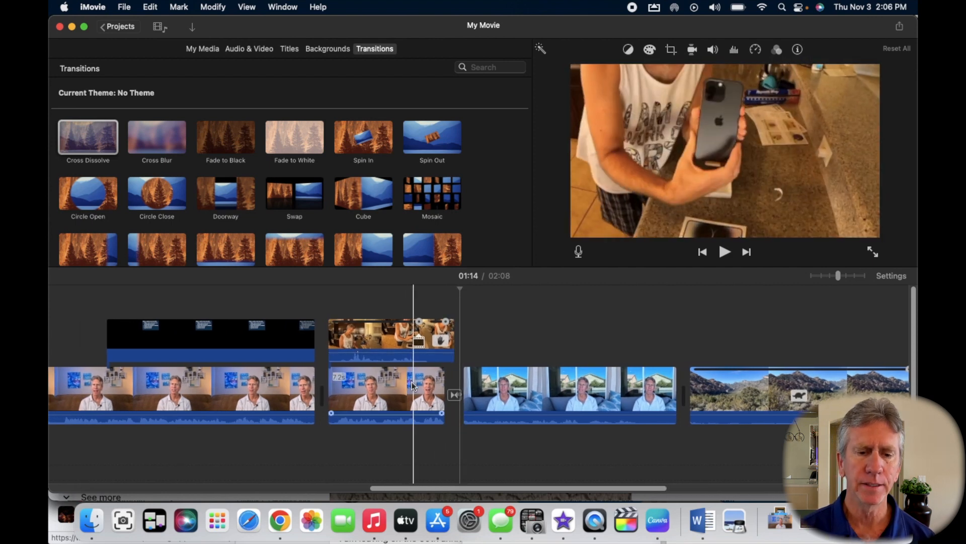
left_click(382, 292)
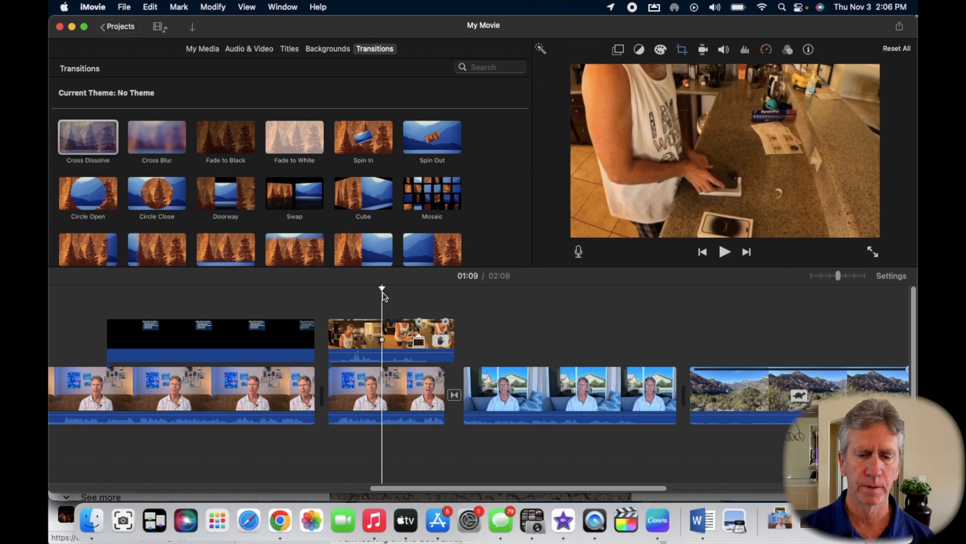
key("space")
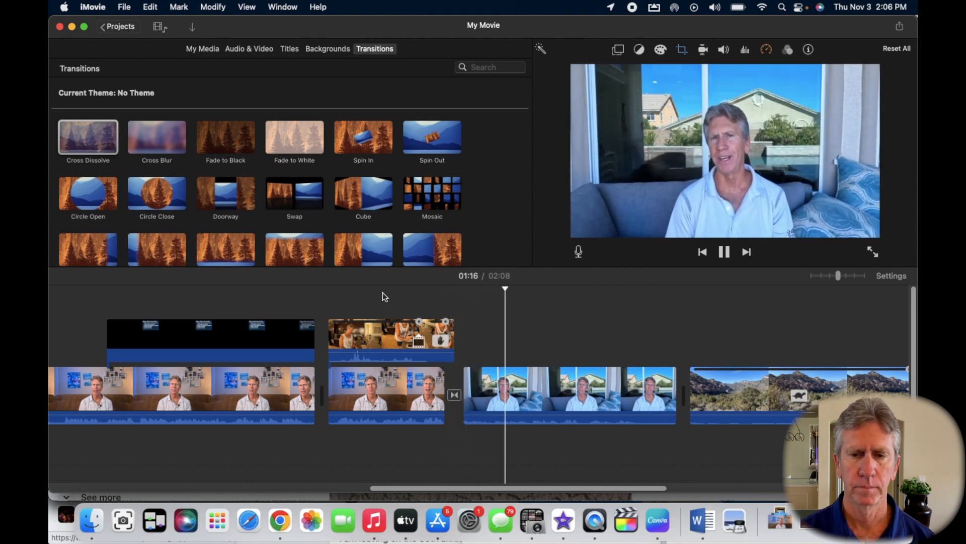
key("space")
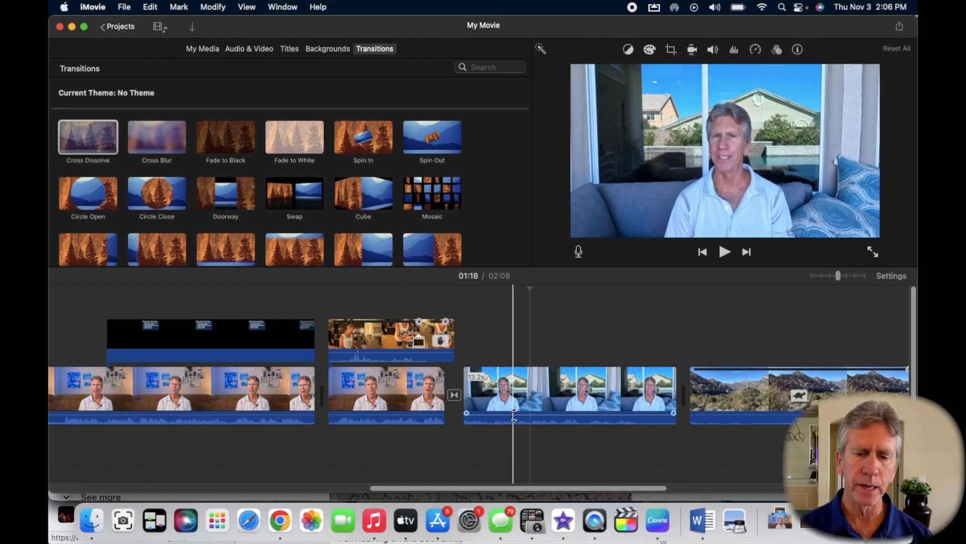
Select the talking clip filmed in front of the windows and bring up its volume adjustment.
left_click_drag(515, 414, 516, 415)
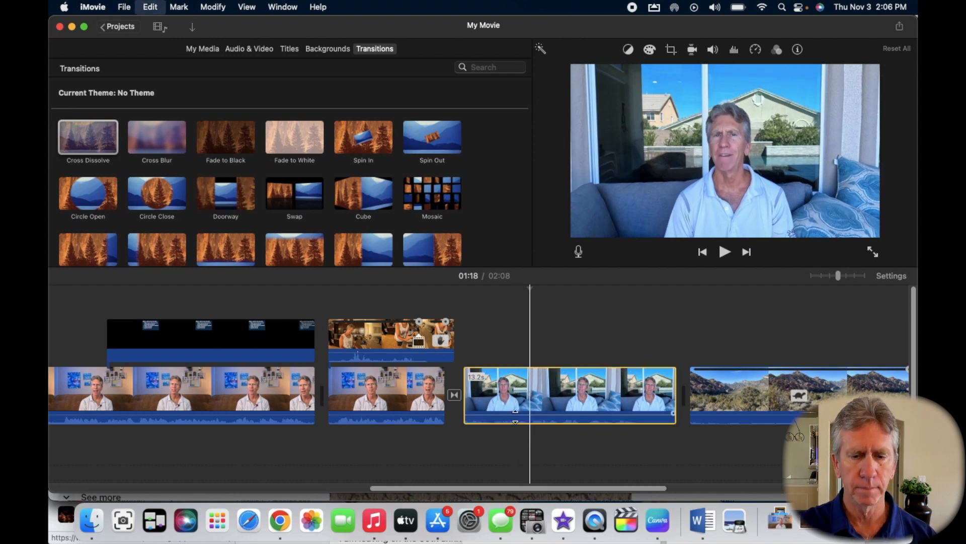
left_click(529, 398)
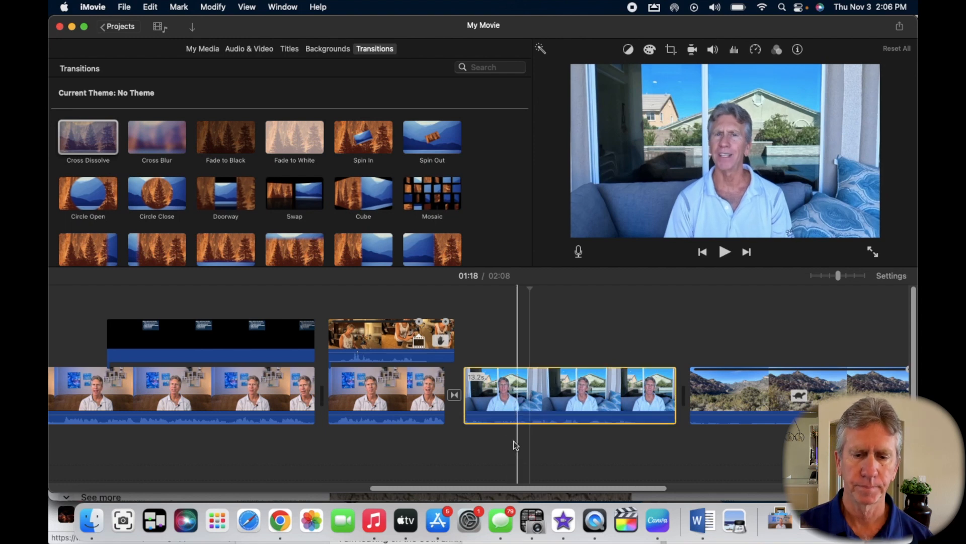
left_click(539, 340)
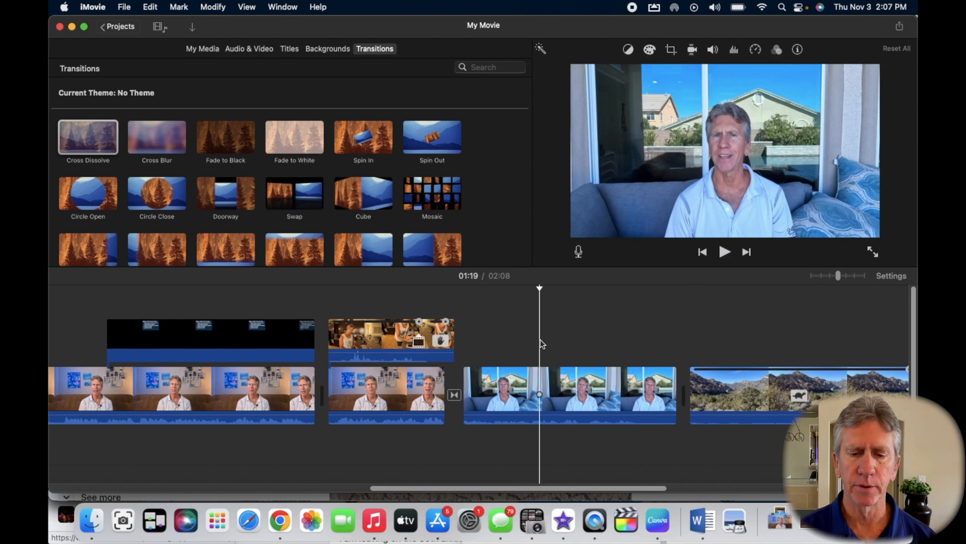
left_click(520, 395)
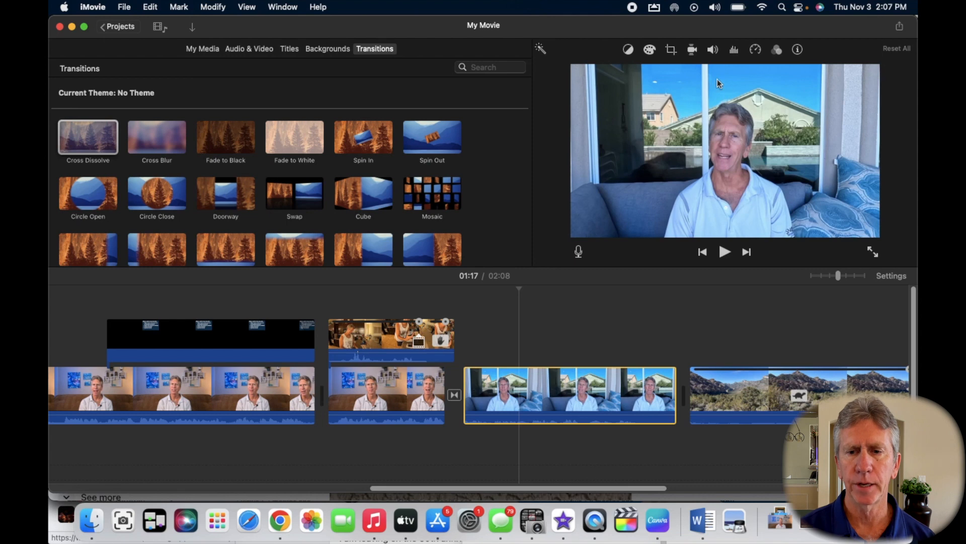
left_click(714, 52)
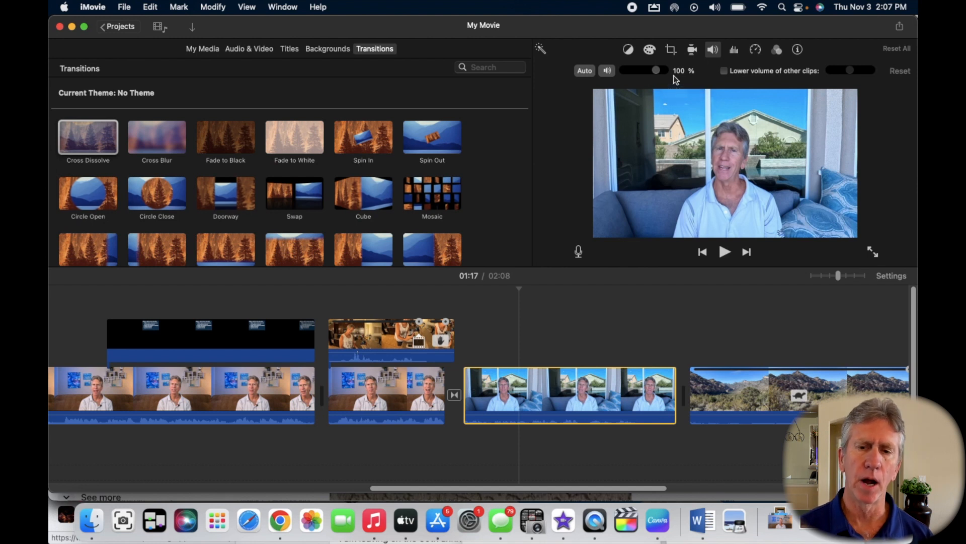
mouse_move(661, 78)
left_mouse_down()
mouse_move(651, 74)
mouse_move(661, 78)
left_mouse_up()
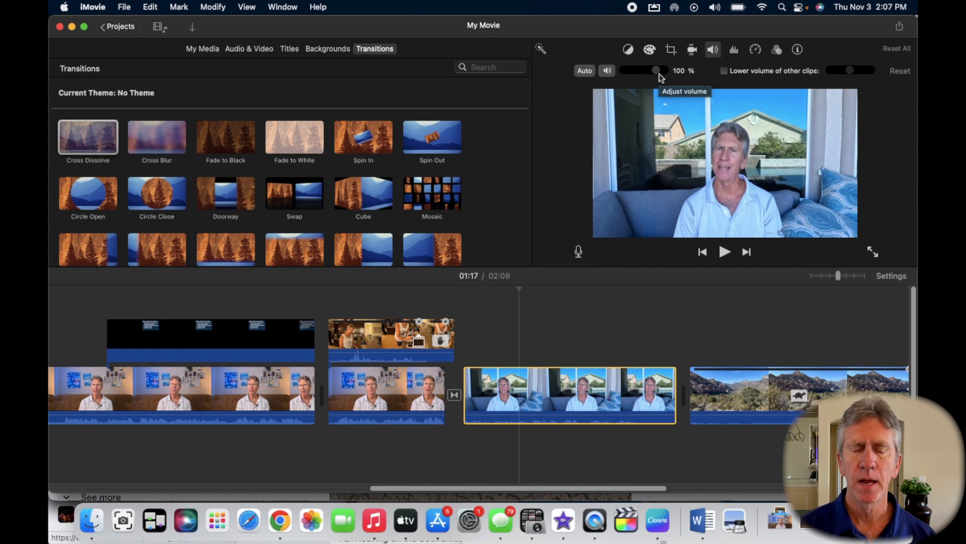
Turn on Auto volume for the window-side talking clip, comparing its waveform with the adjustment on and off.
left_click(585, 70)
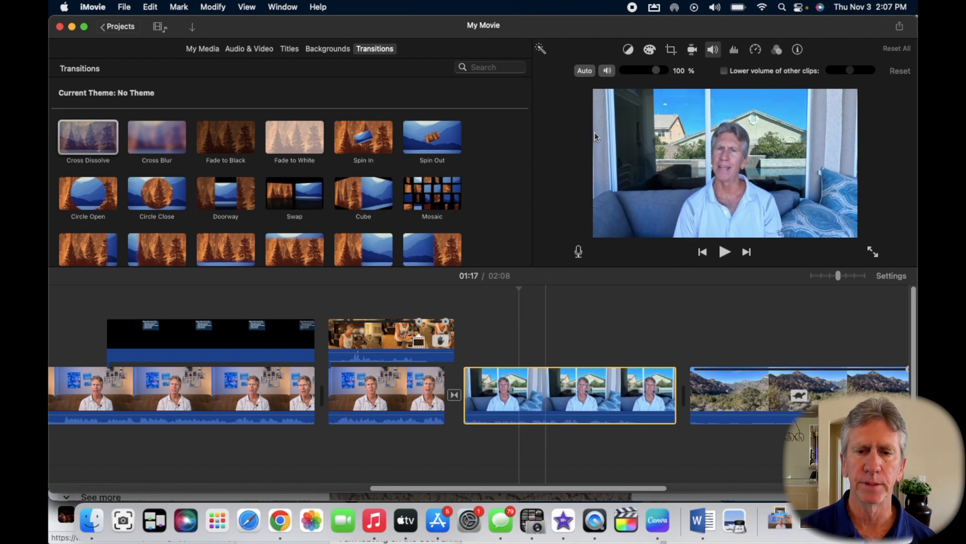
left_click(585, 70)
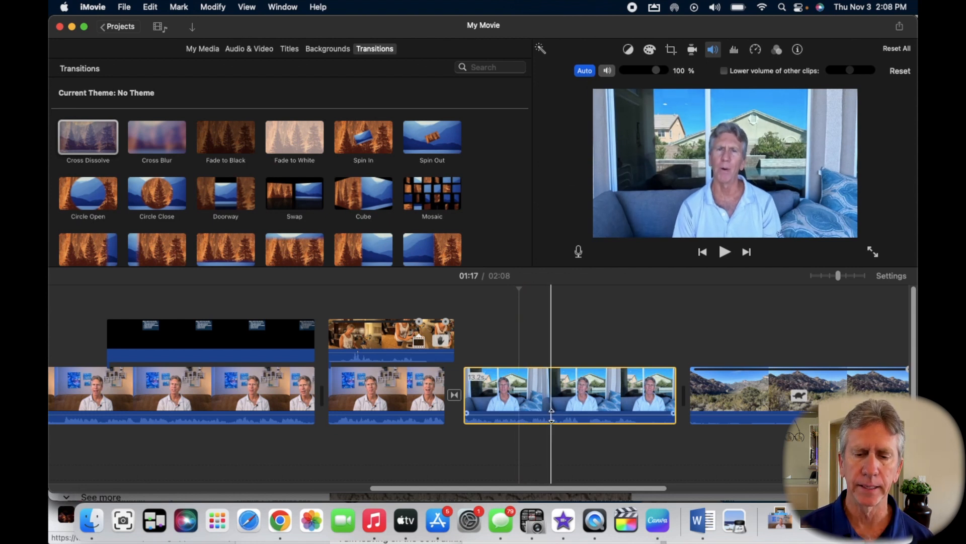
left_click(585, 70)
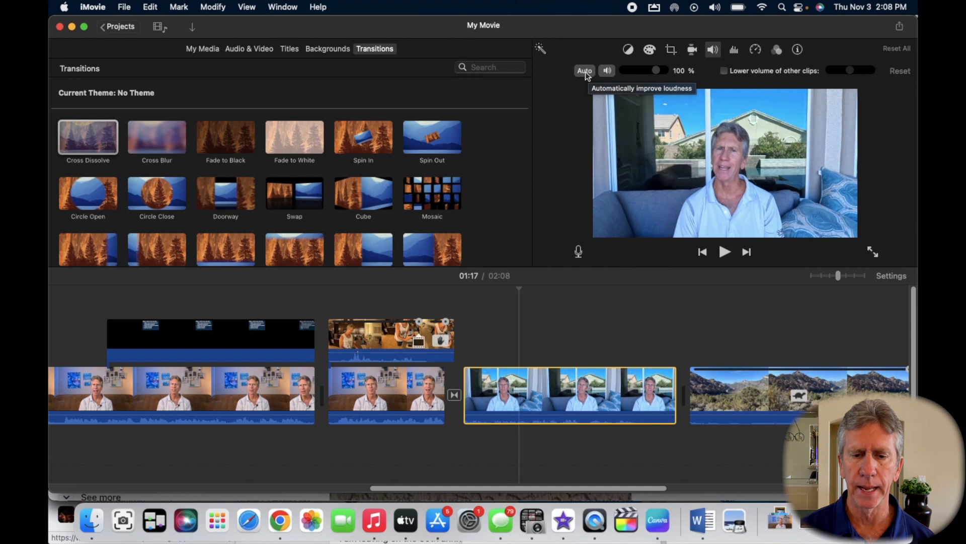
left_click(585, 71)
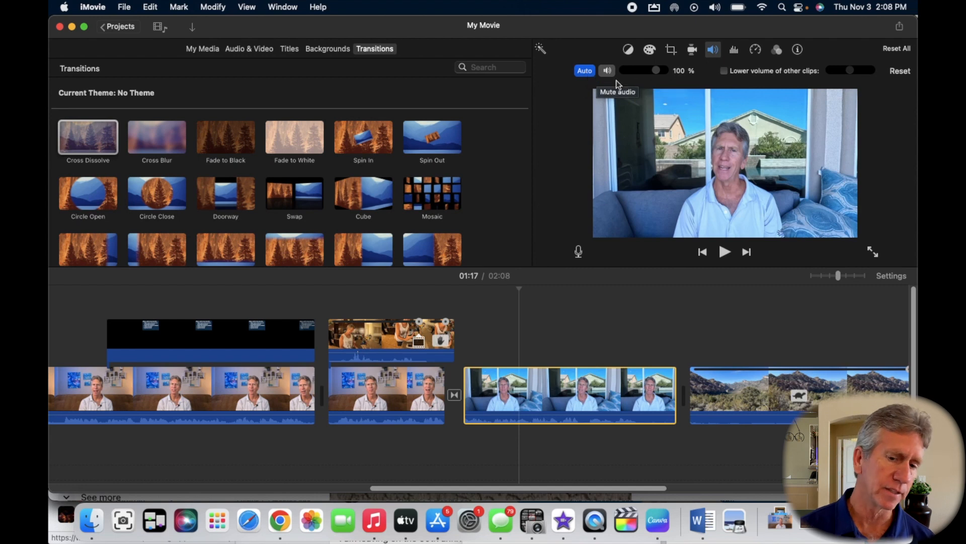
Play from the phone unboxing overlay into the window-side talking clip to check how its adjusted volume compares.
scroll(547, 316, "left", 5)
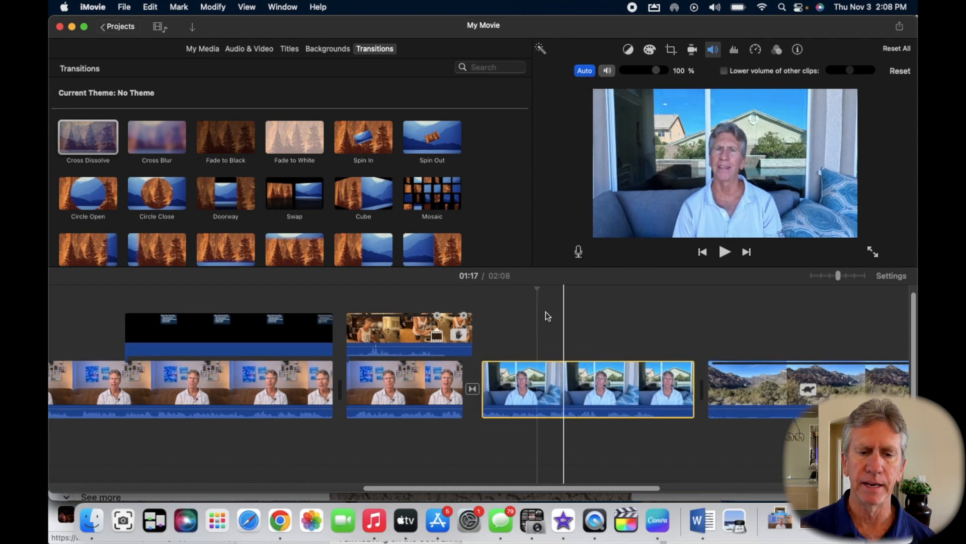
left_click(450, 295)
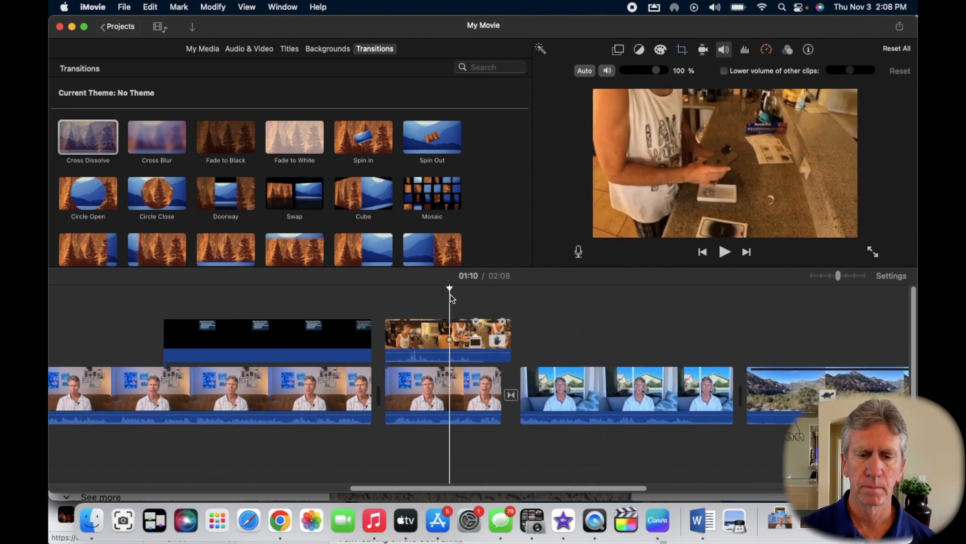
key("space")
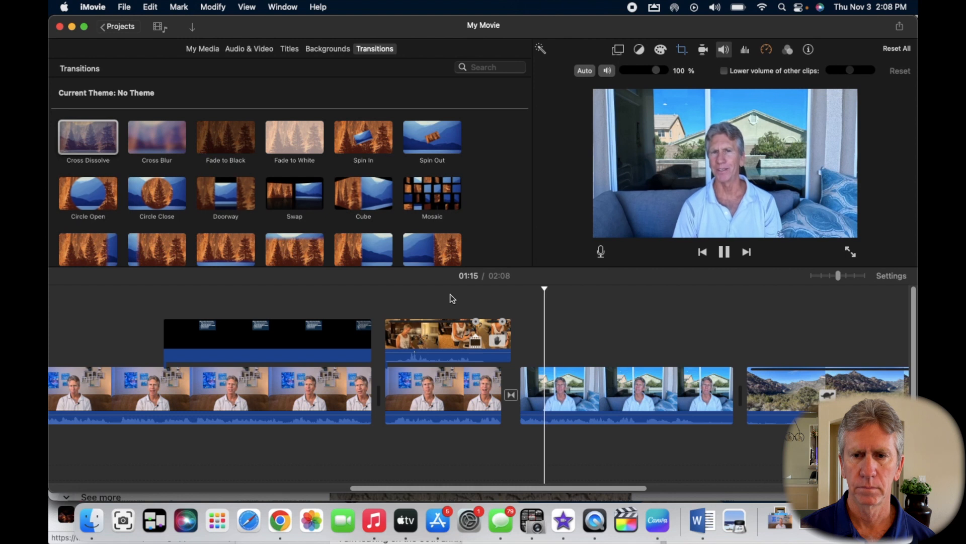
key("space")
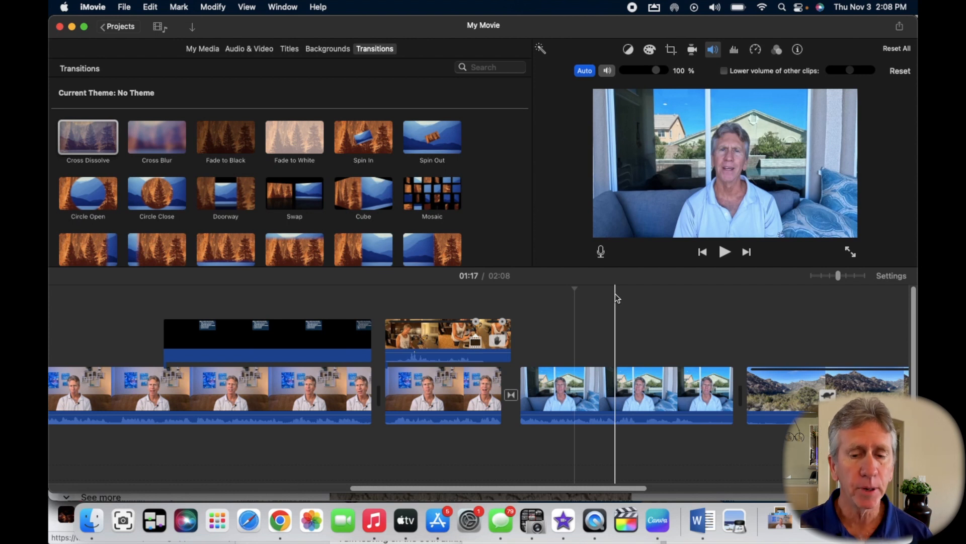
Try background noise reduction at 51% and 25% on the window-side talking clip, switch it off, and view the Equalizer presets.
left_click(578, 390)
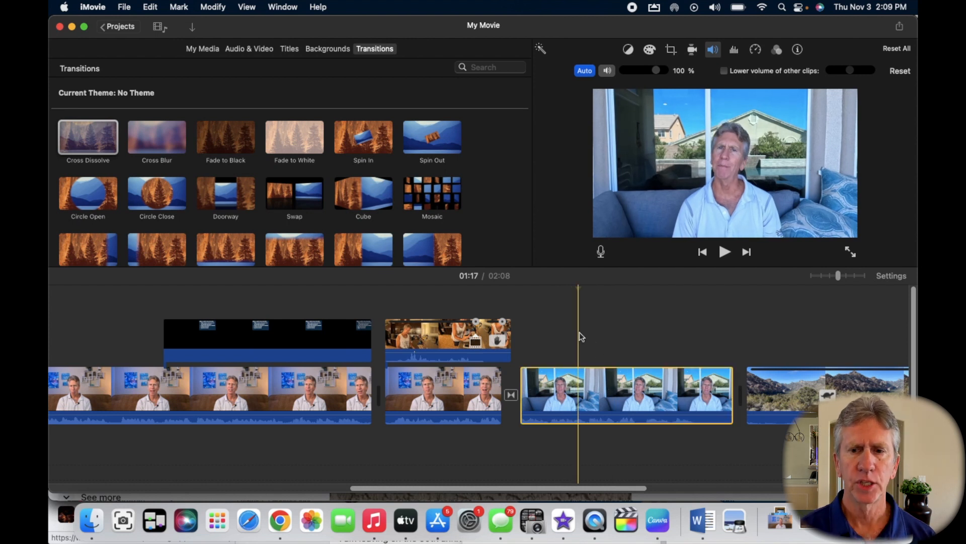
left_click(735, 51)
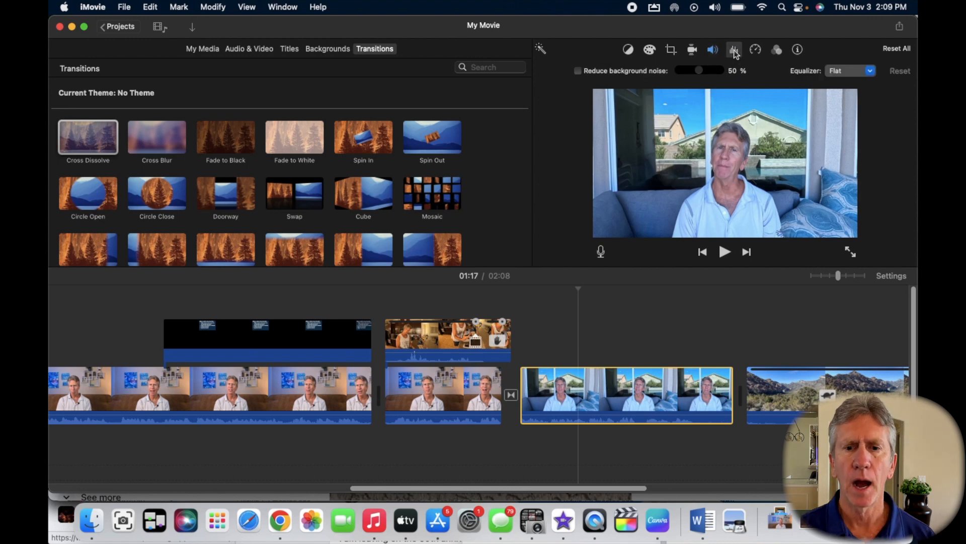
left_click(578, 71)
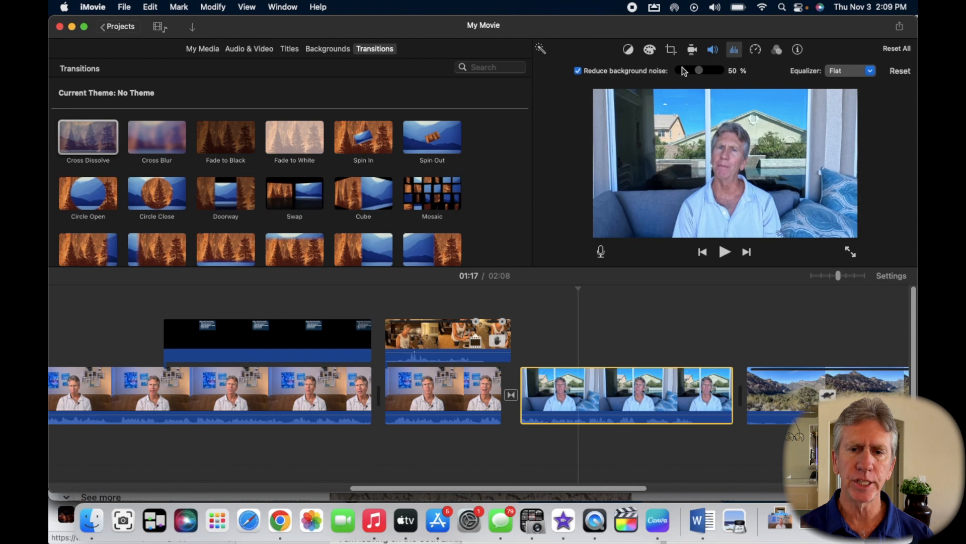
left_click(701, 71)
left_click_drag(708, 70, 702, 77)
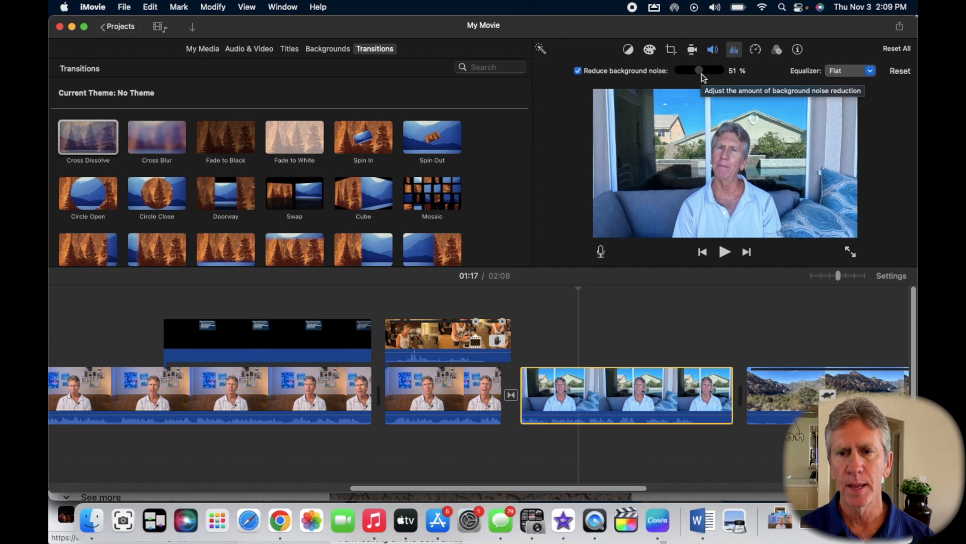
left_click_drag(701, 73, 692, 76)
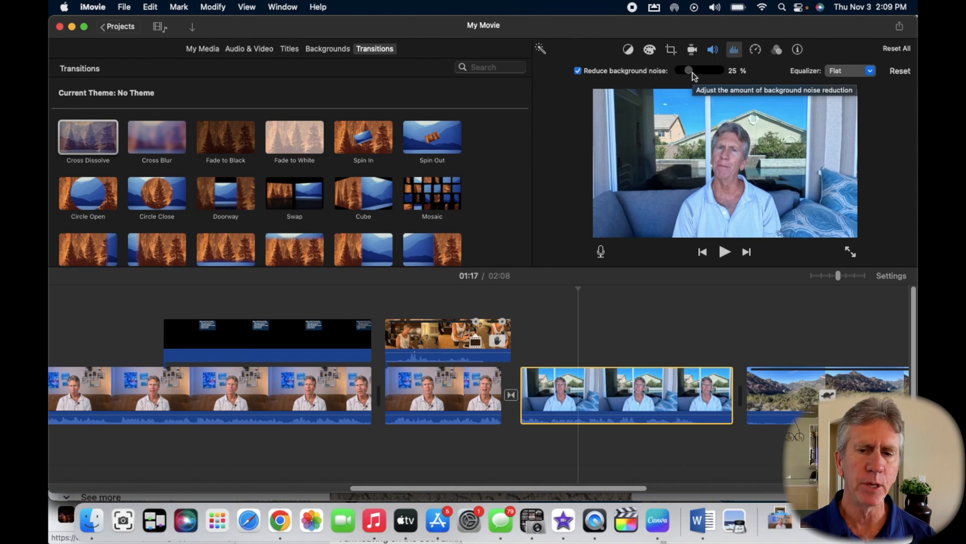
left_click(578, 72)
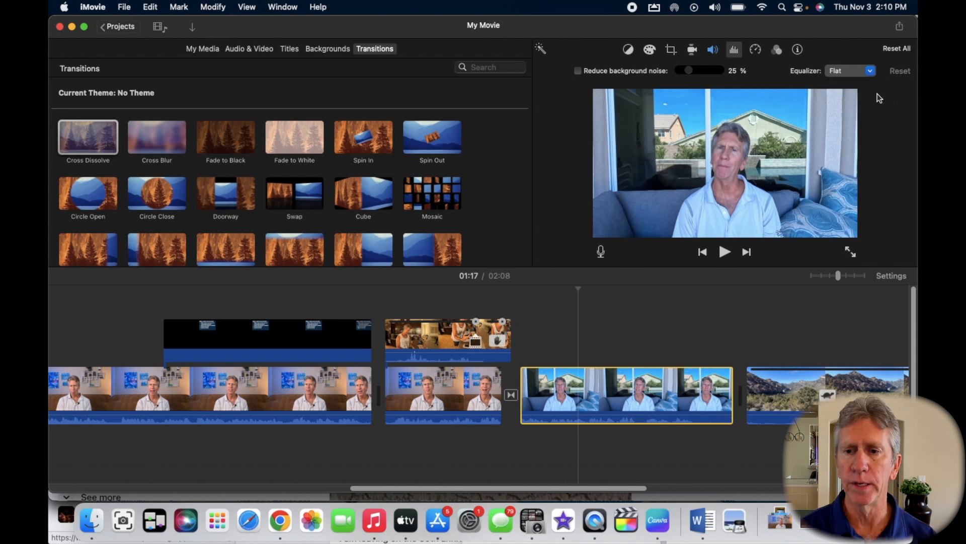
left_click(870, 71)
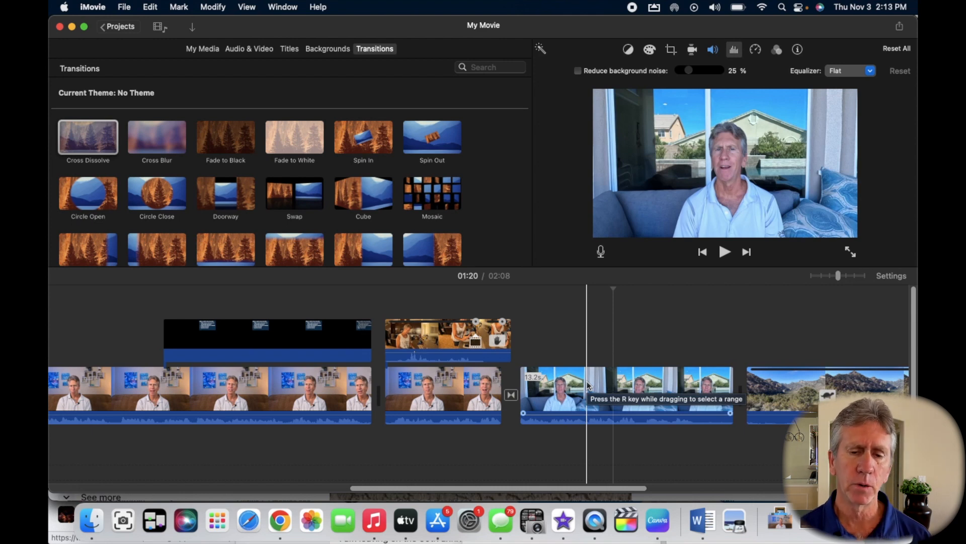
Compare the window-side talking clip's picture with Auto color balance on and off, leaving it off.
left_click(572, 392)
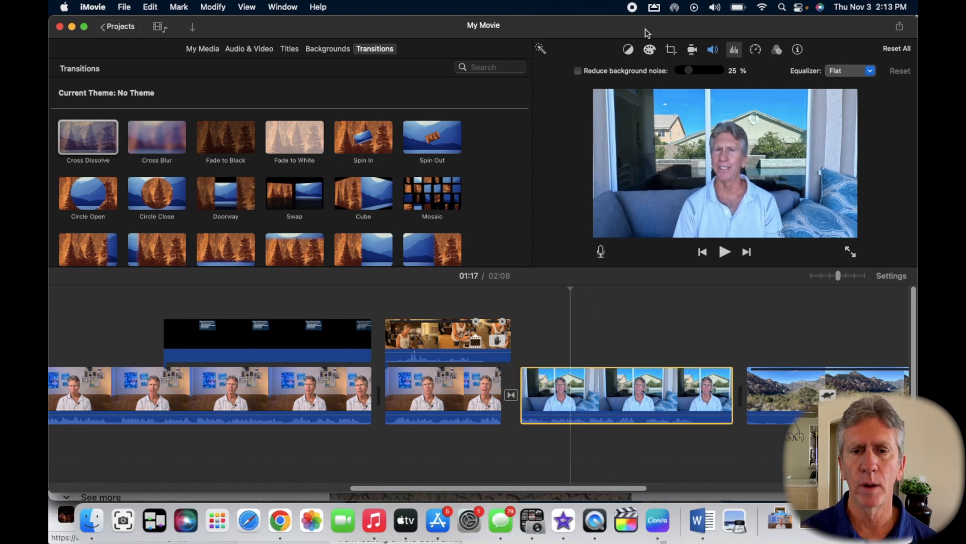
left_click(629, 50)
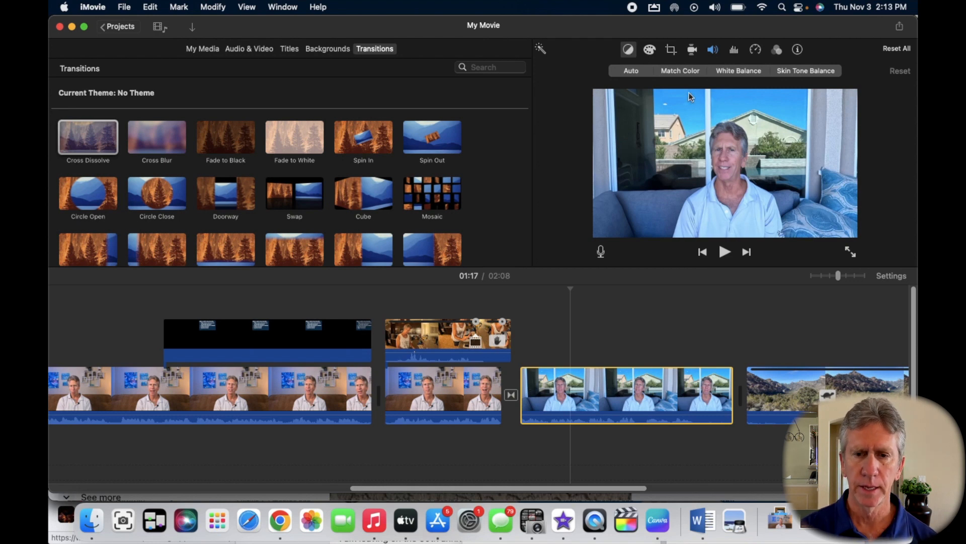
left_click(632, 72)
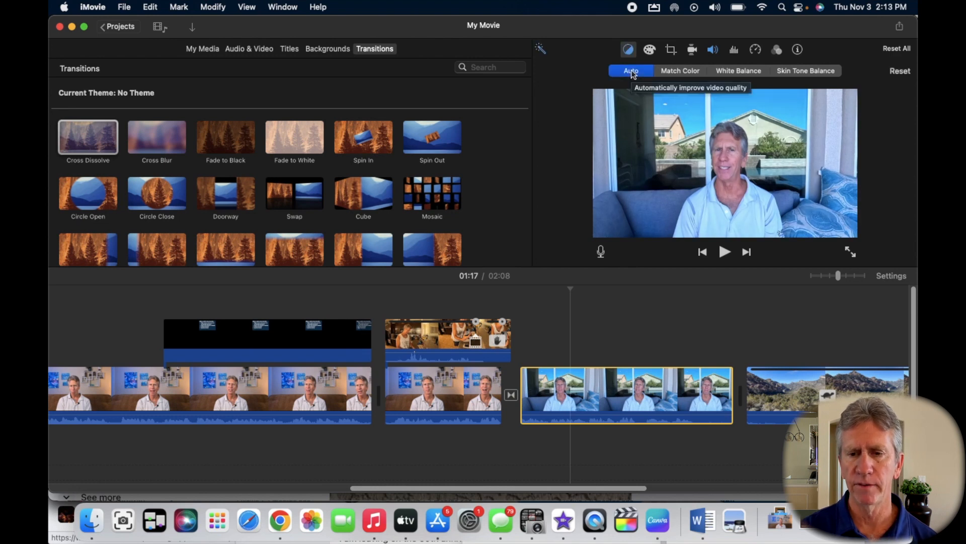
left_click(632, 73)
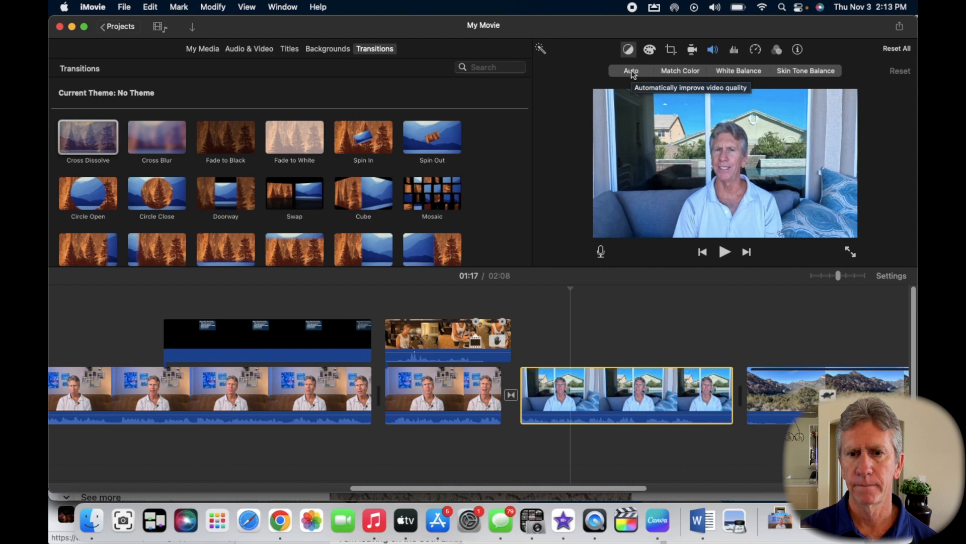
left_click(633, 72)
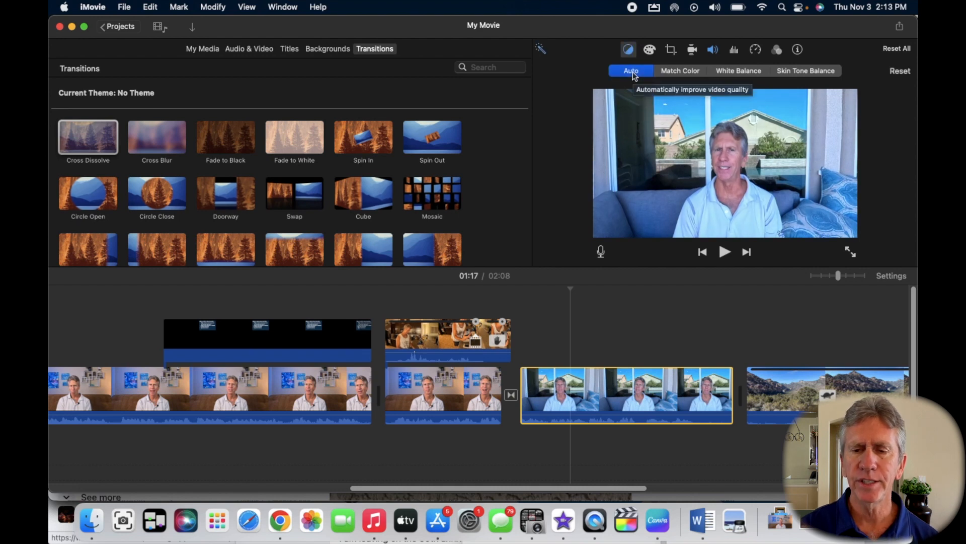
left_click(633, 71)
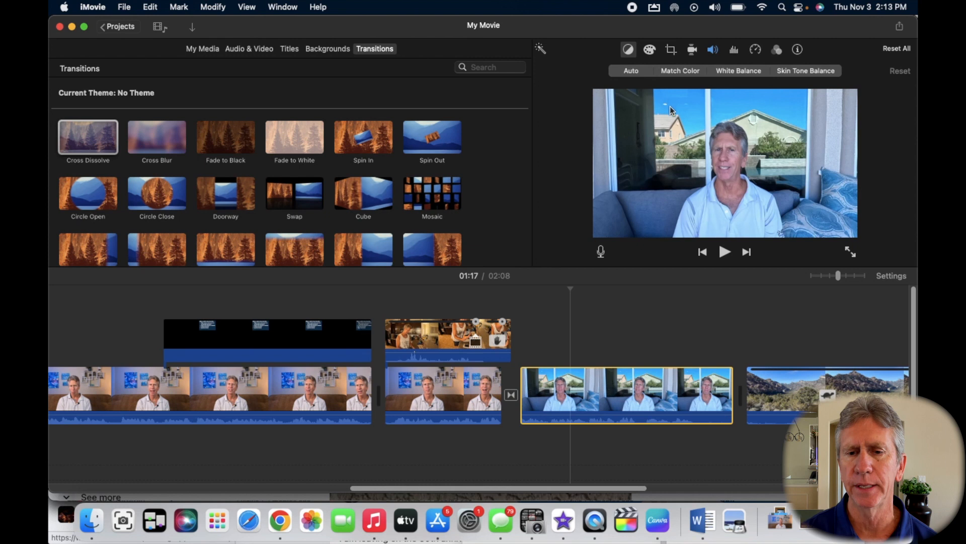
left_click(639, 74)
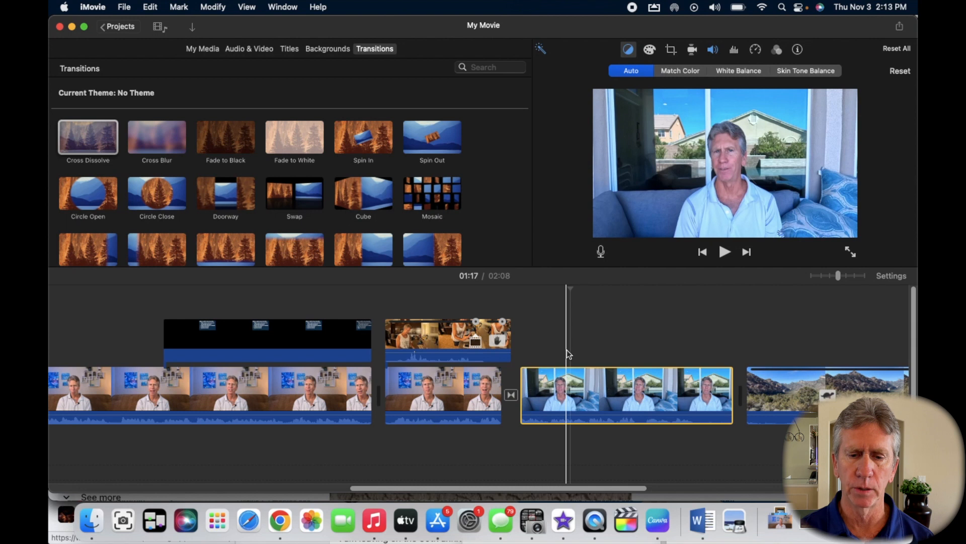
left_click(630, 72)
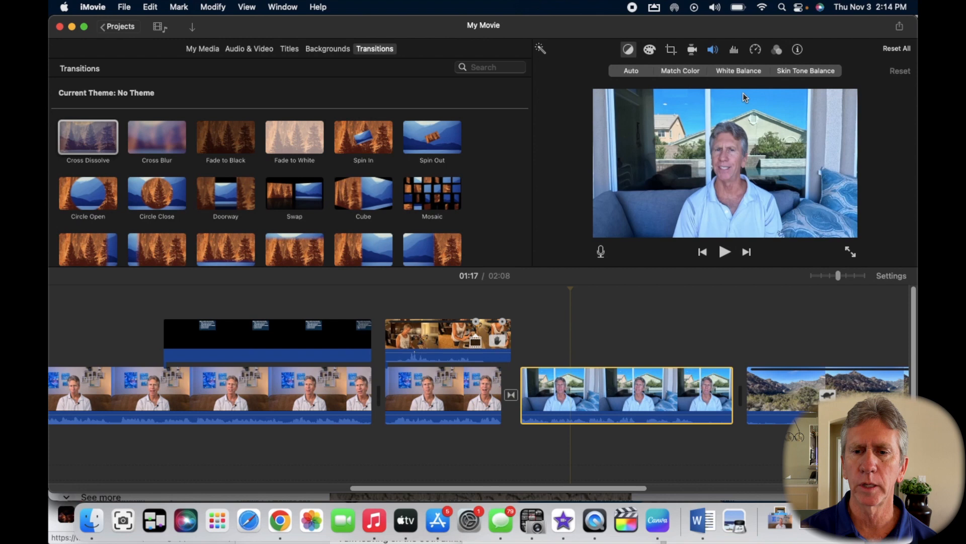
Try White Balance on the window-side talking clip by sampling the white shirt, apply it, and undo the correction.
left_click(744, 72)
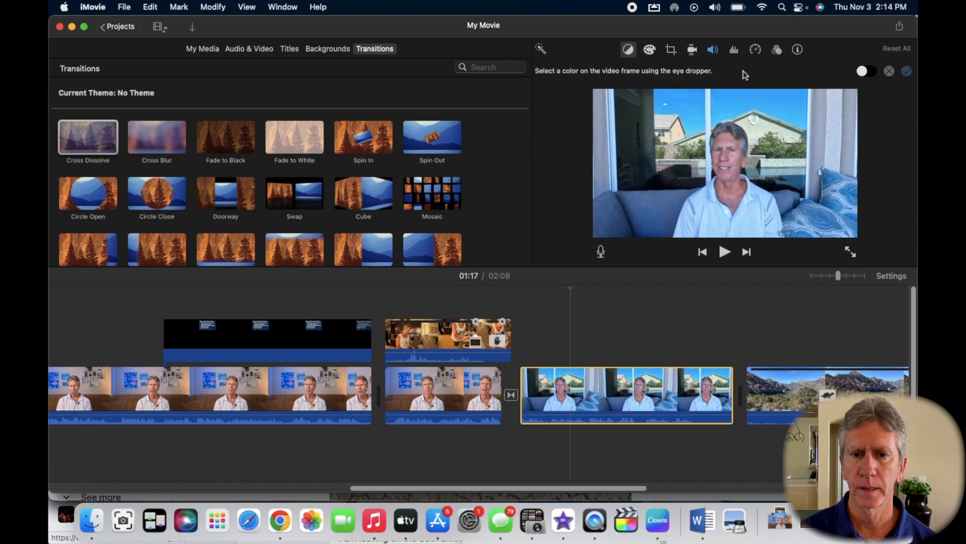
left_click(754, 232)
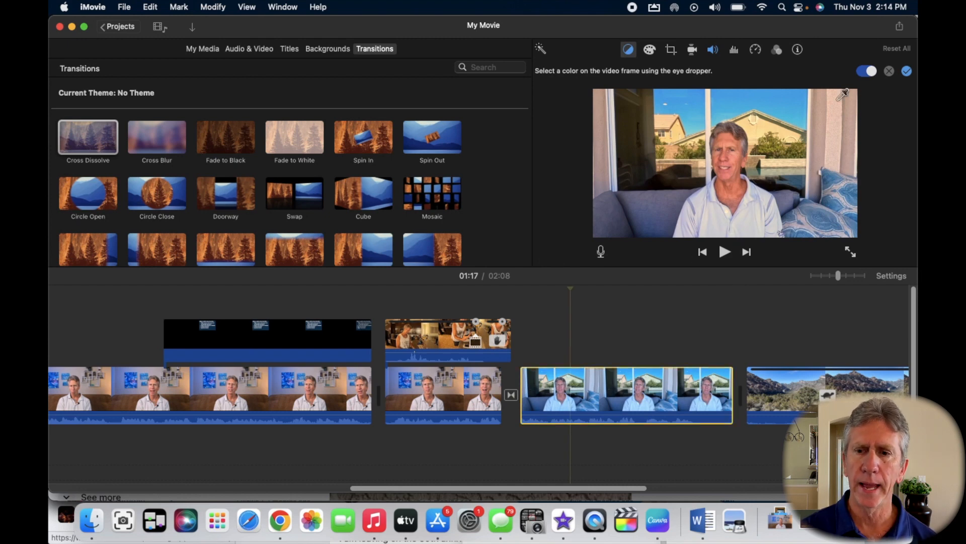
left_click(907, 72)
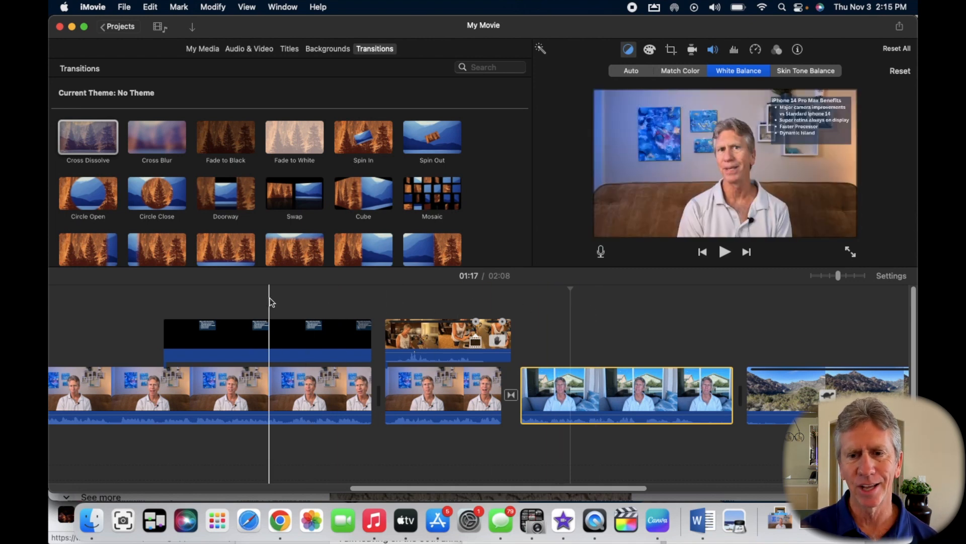
left_click(597, 306)
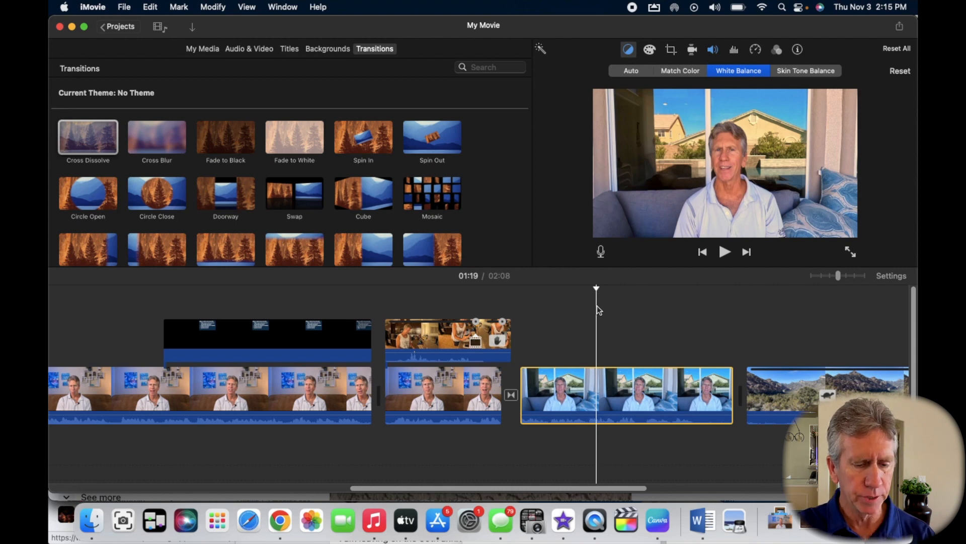
key("super+z")
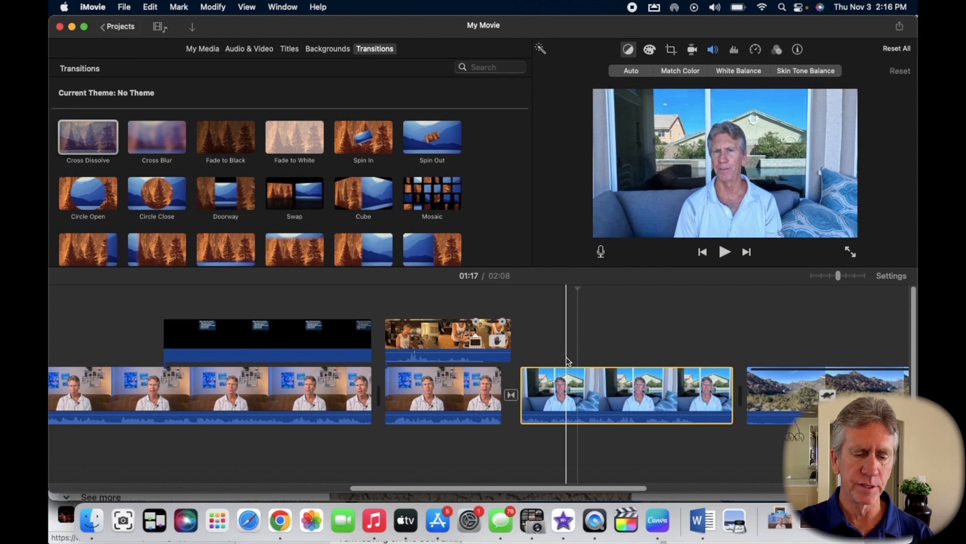
Try pasting the copied adjustments onto the window-side talking clip, comparing the picture through undo and redo, and leave the paste undone.
key("alt+super+v")
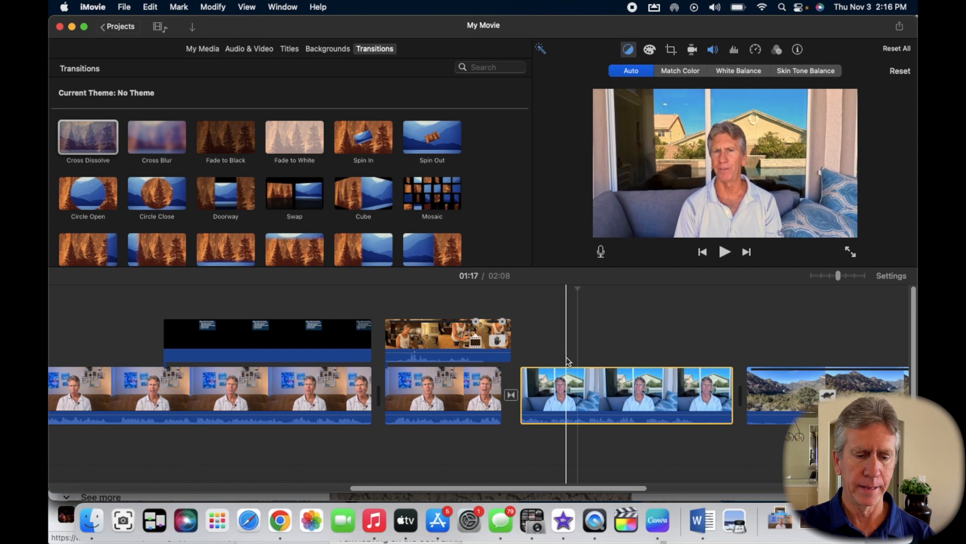
key("super+z")
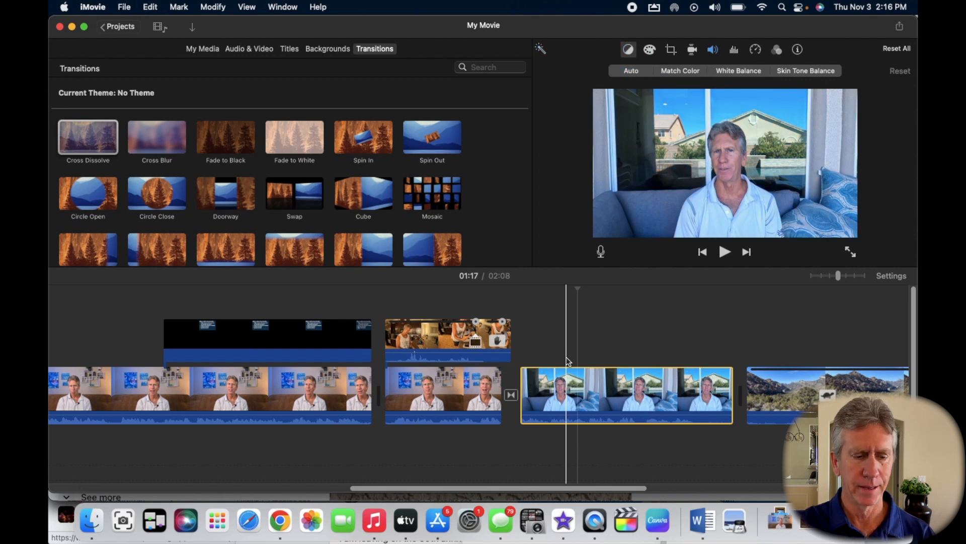
key("shift+super+z")
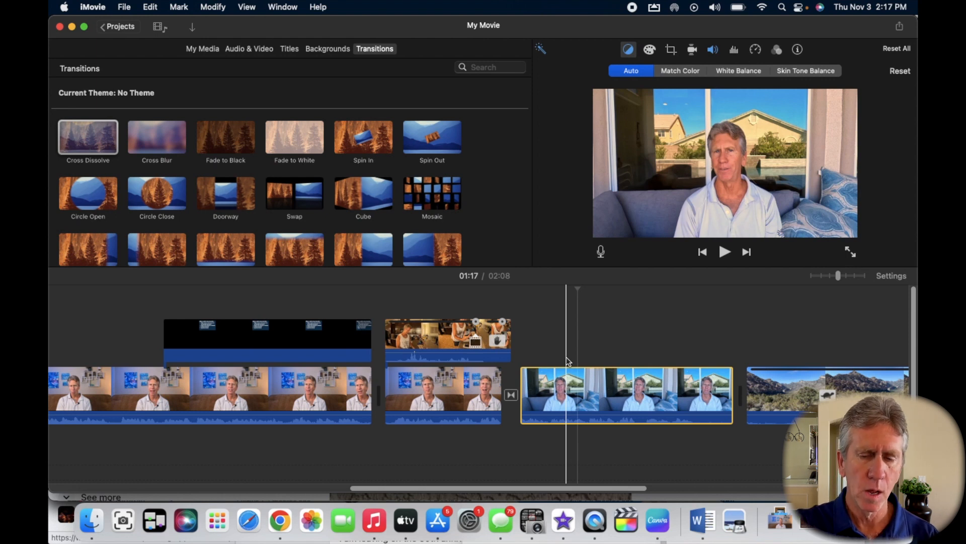
key("super+z")
Try Skin Tone Balance on the window-side talking clip by sampling the speaker's face, apply it, and undo the correction.
left_click(595, 389)
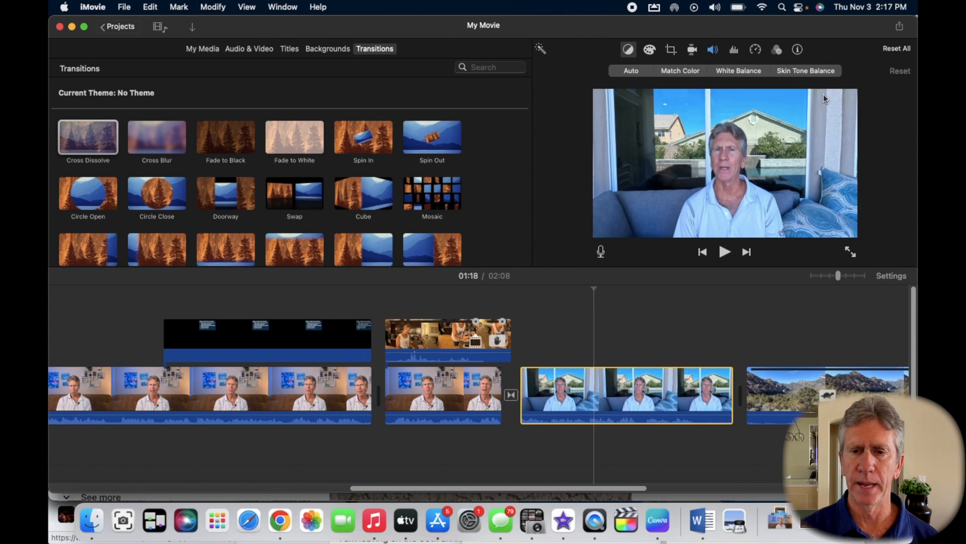
left_click(803, 71)
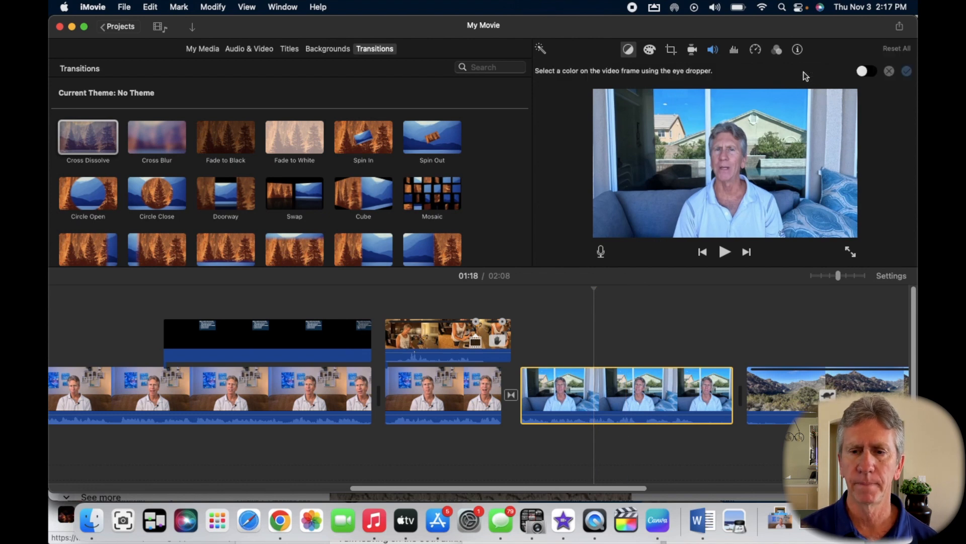
left_click(718, 162)
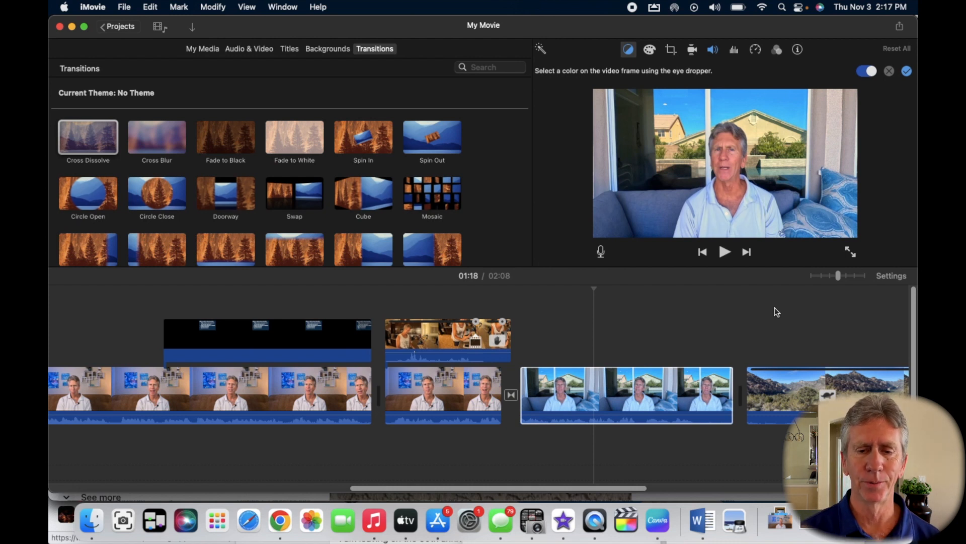
left_click(907, 71)
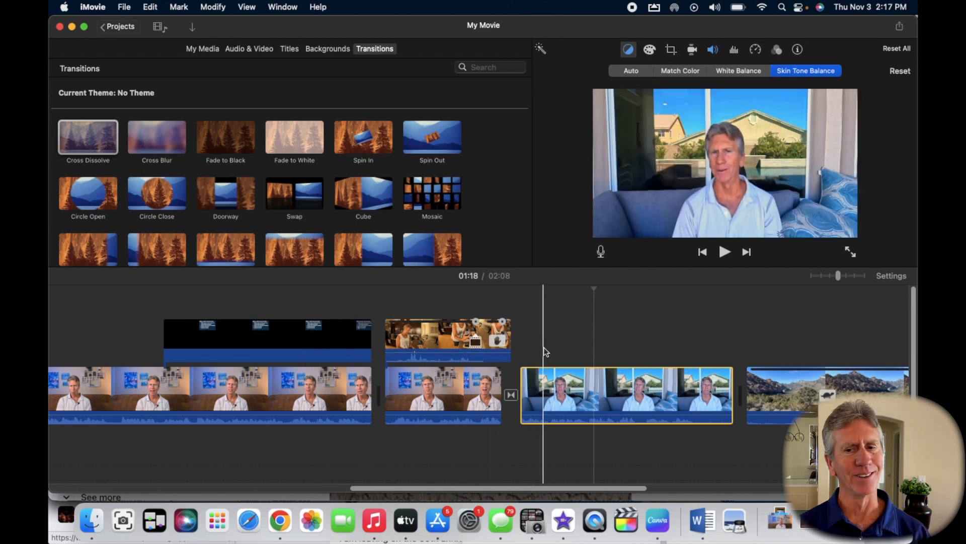
left_click(564, 337)
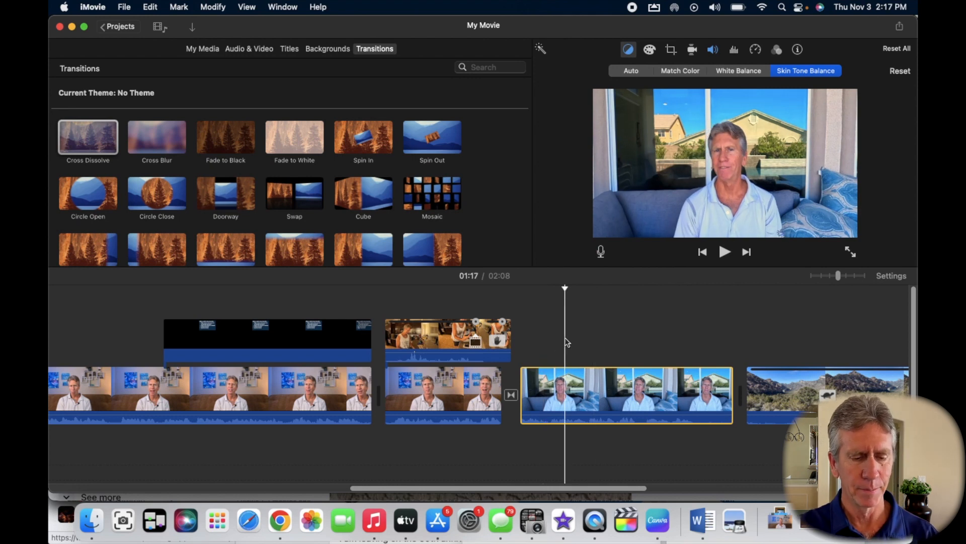
key("Escape")
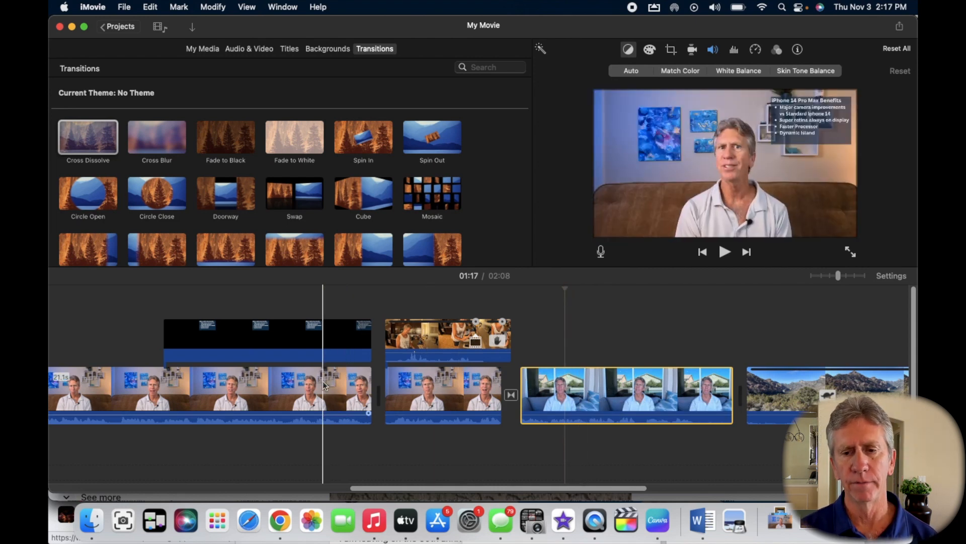
Match the window-side talking clip's color to a frame of the sofa talking clip, apply it, and return to the window-side clip.
left_click(624, 306)
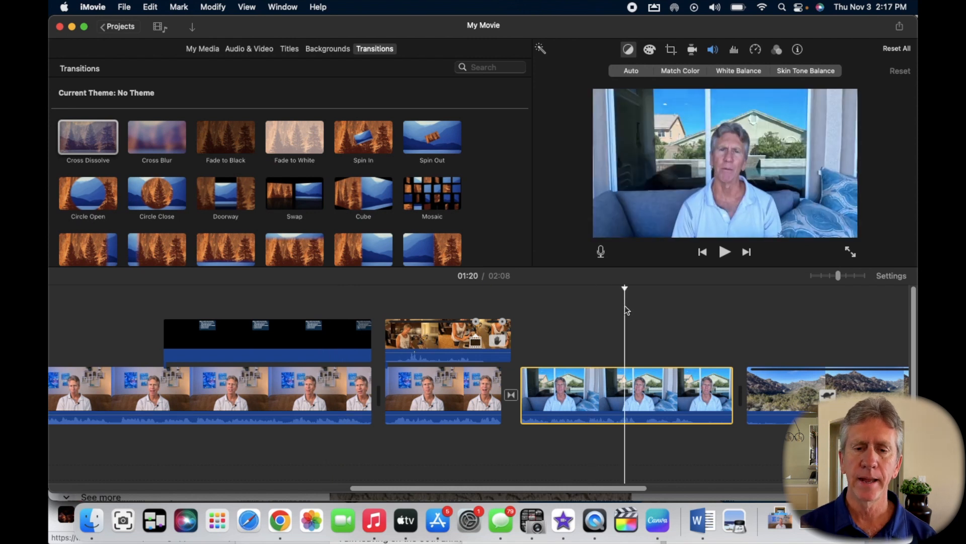
left_click(577, 385)
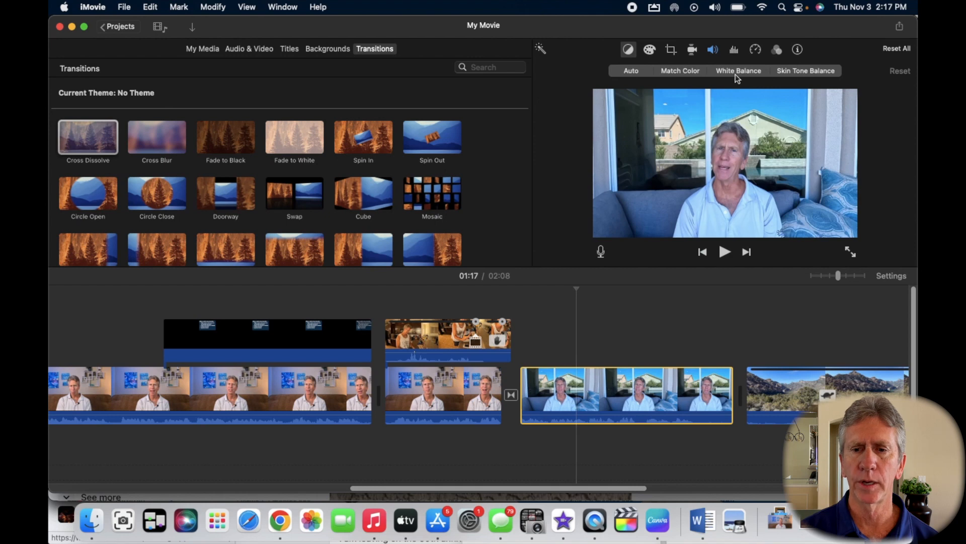
left_click(695, 73)
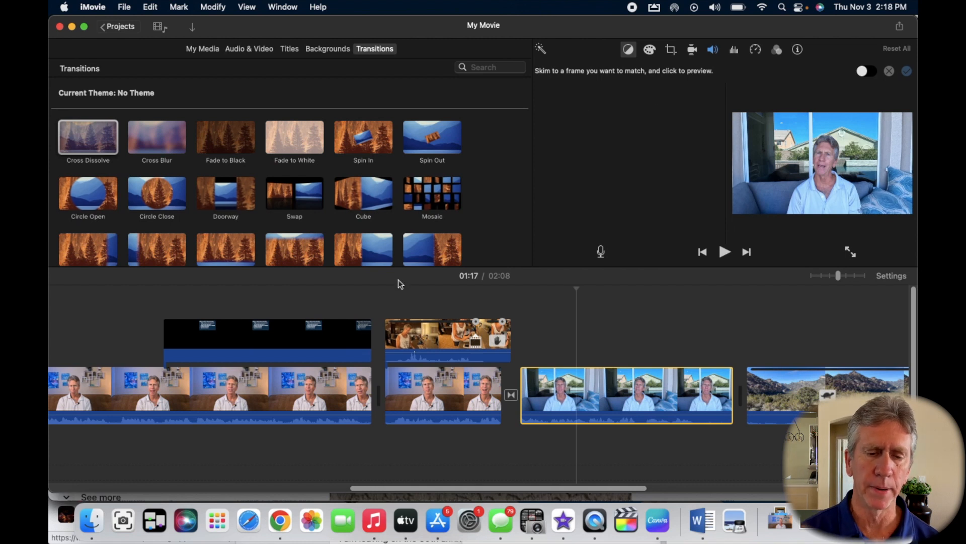
left_click(316, 388)
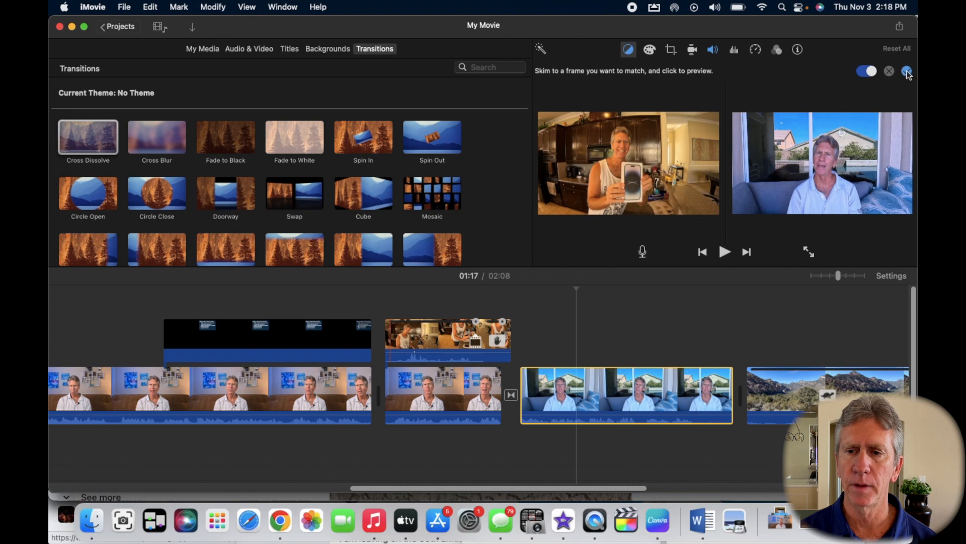
left_click(906, 71)
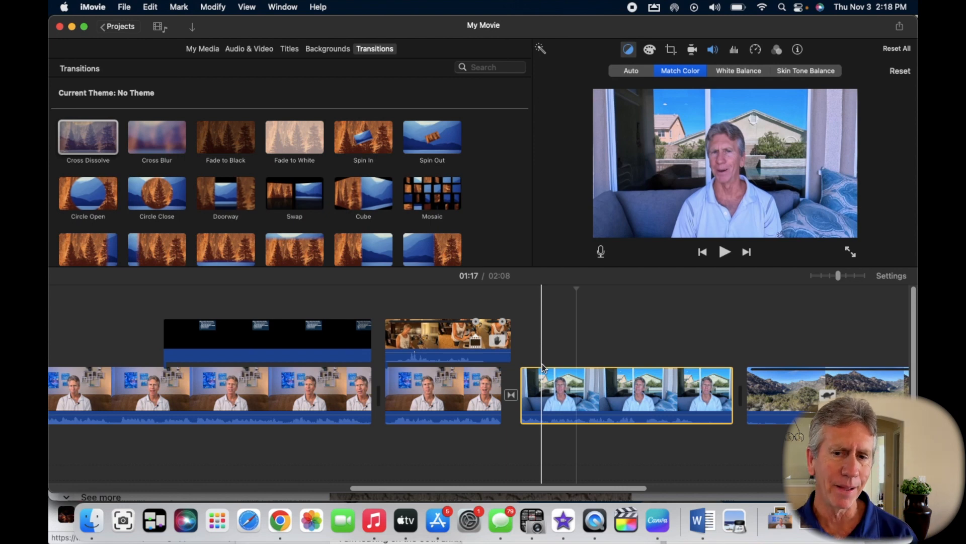
left_click(573, 352)
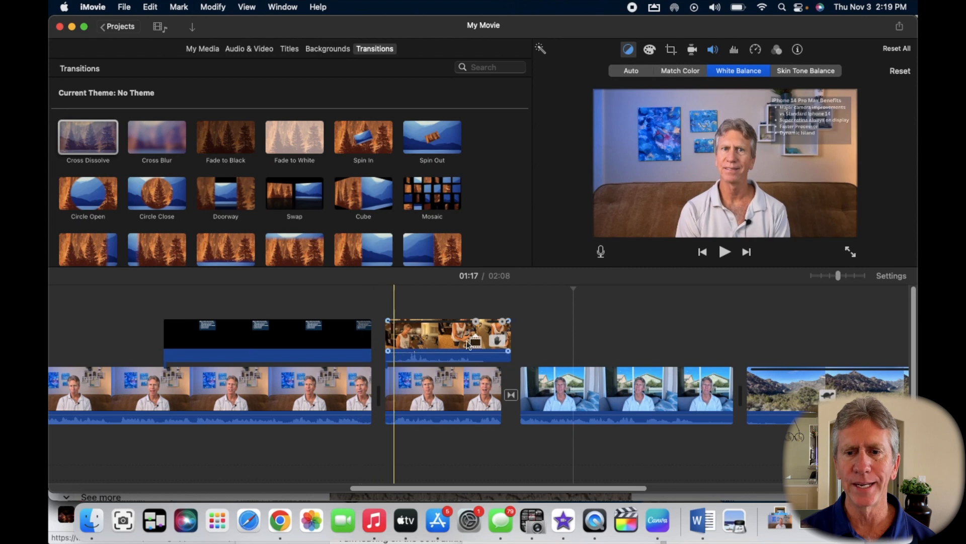
left_click(602, 348)
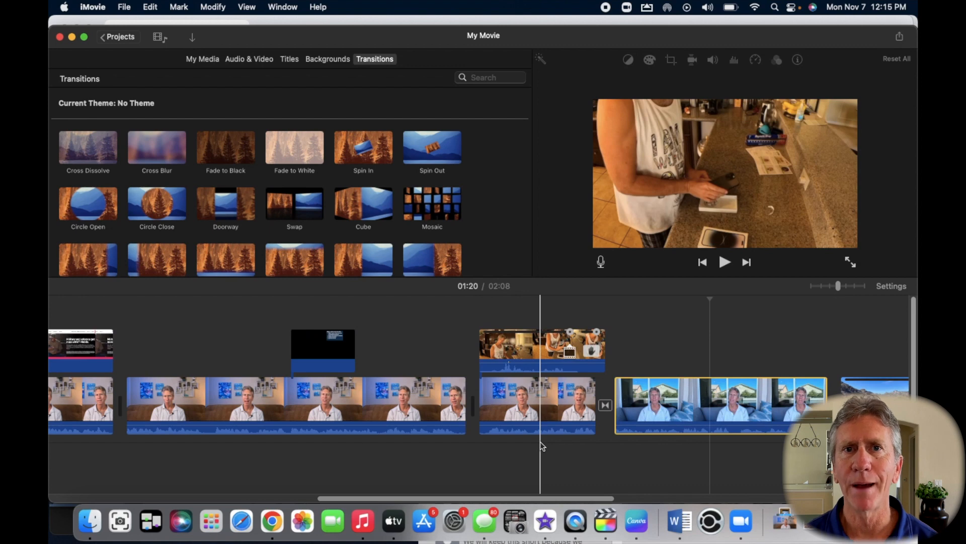
Try adjusting the shadows and contrast in the window-side talking clip's Color Correction, and reset the color adjustments.
left_click(618, 418)
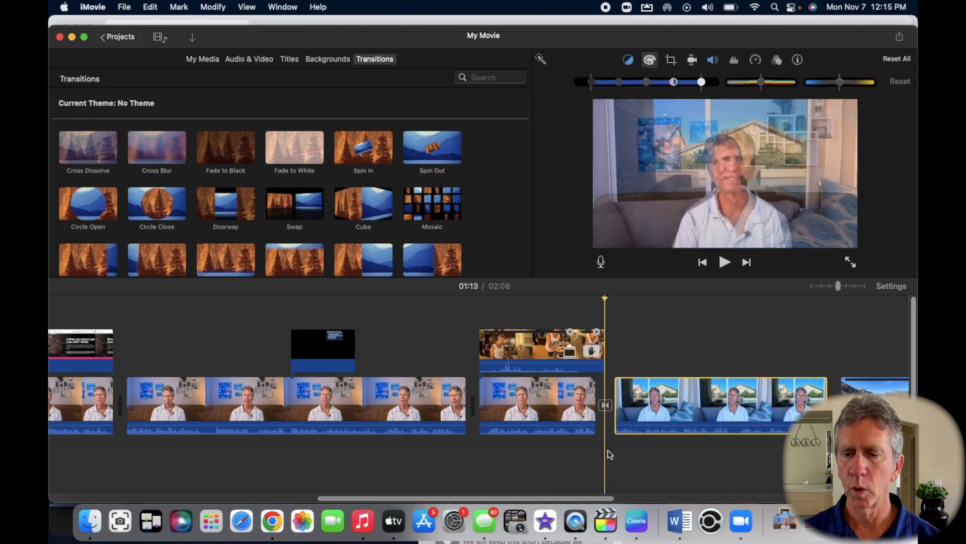
left_click(666, 407)
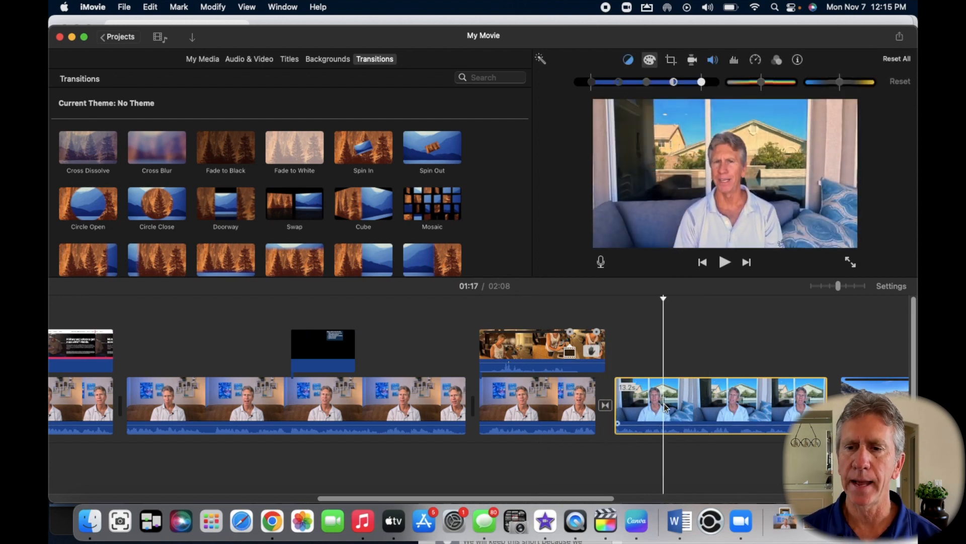
left_click(651, 61)
left_click(650, 61)
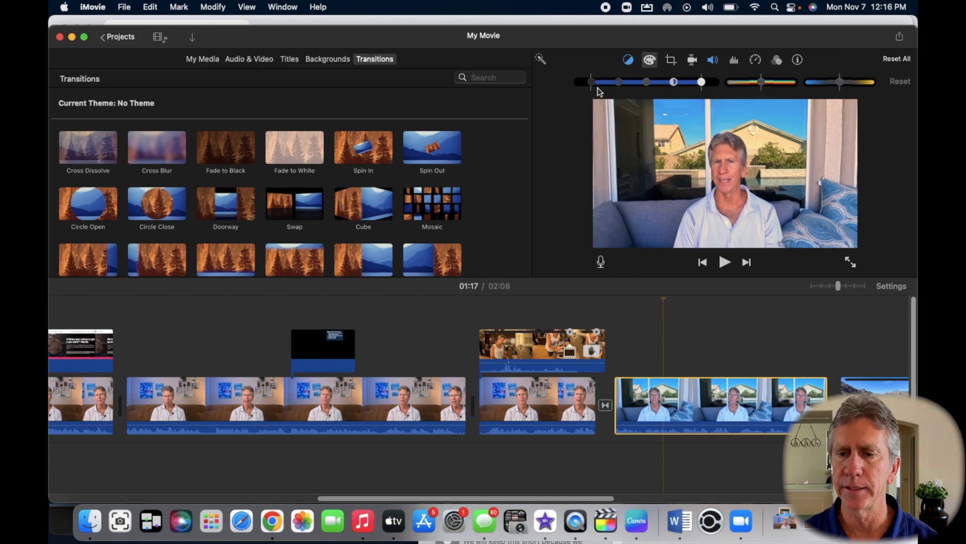
mouse_move(593, 82)
left_mouse_down()
mouse_move(614, 83)
mouse_move(592, 84)
left_mouse_up()
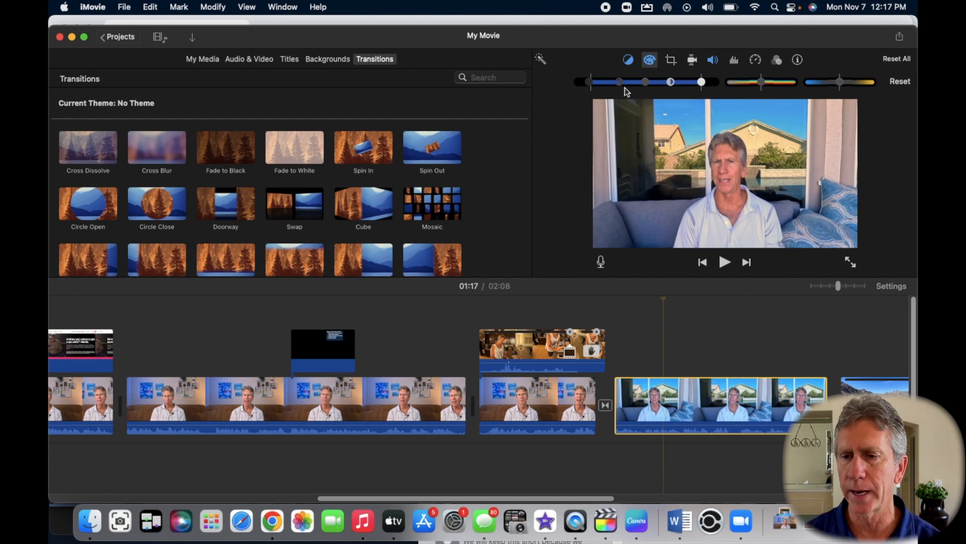
left_click_drag(622, 83, 633, 84)
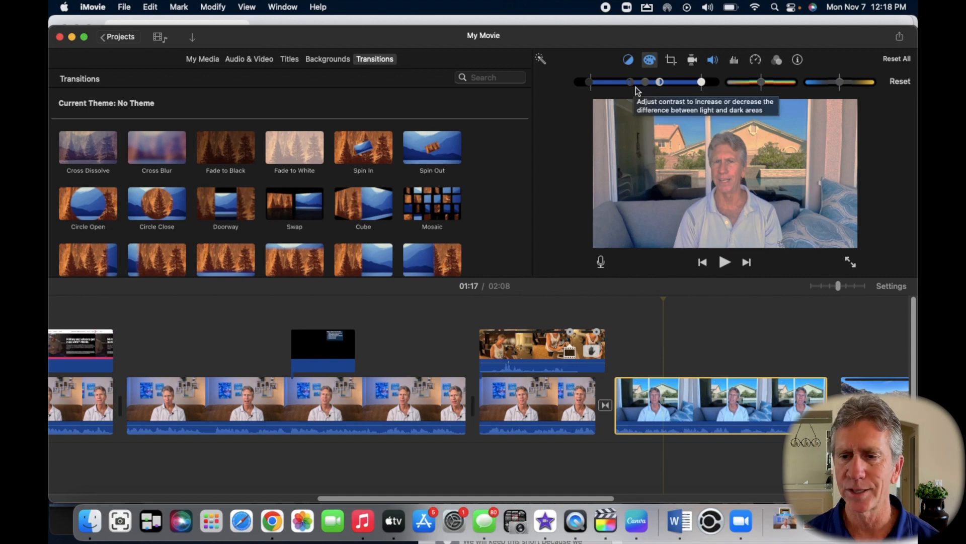
left_click_drag(633, 84, 621, 90)
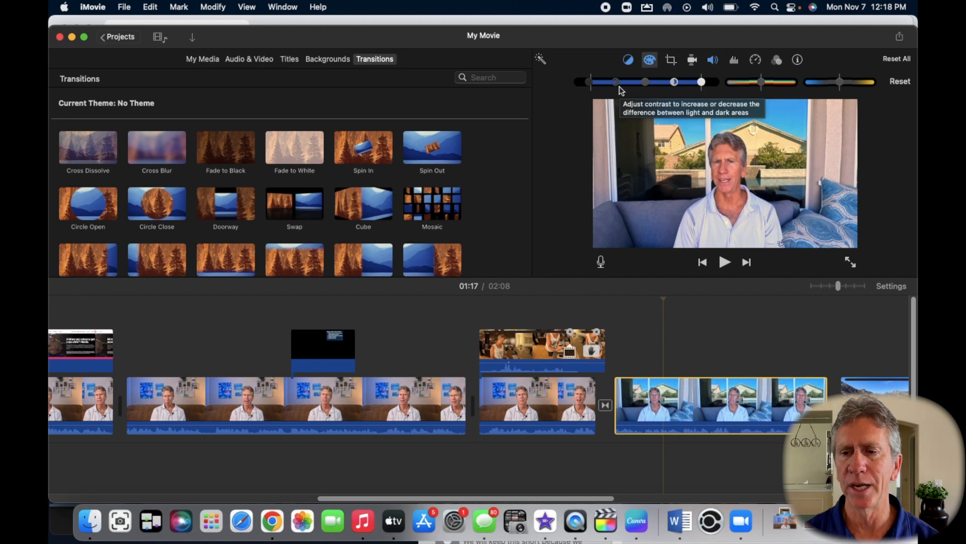
left_click_drag(619, 86, 622, 88)
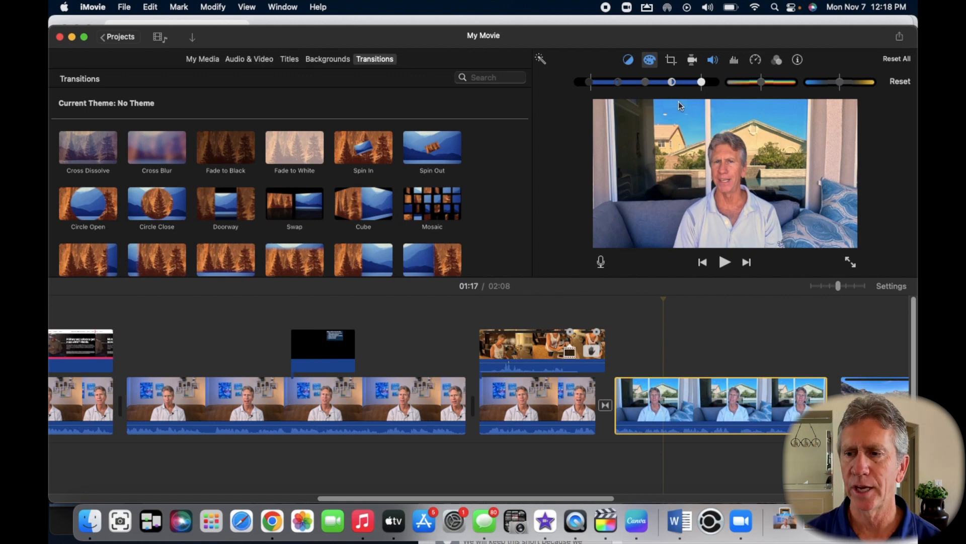
left_click(900, 81)
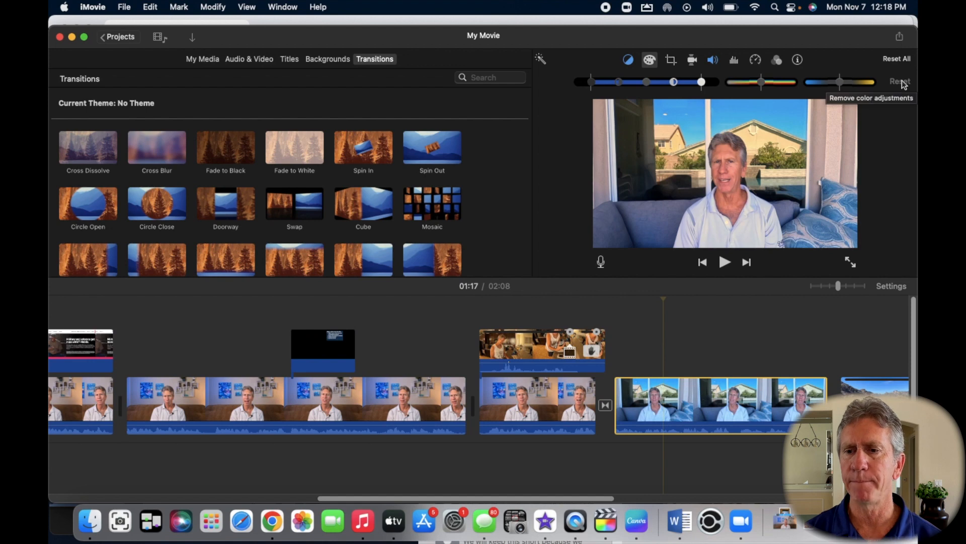
Try a slight brightness adjustment on the window-side talking clip and reset its color correction.
left_click(649, 84)
mouse_move(650, 85)
left_mouse_down()
mouse_move(658, 84)
mouse_move(639, 86)
mouse_move(650, 94)
left_mouse_up()
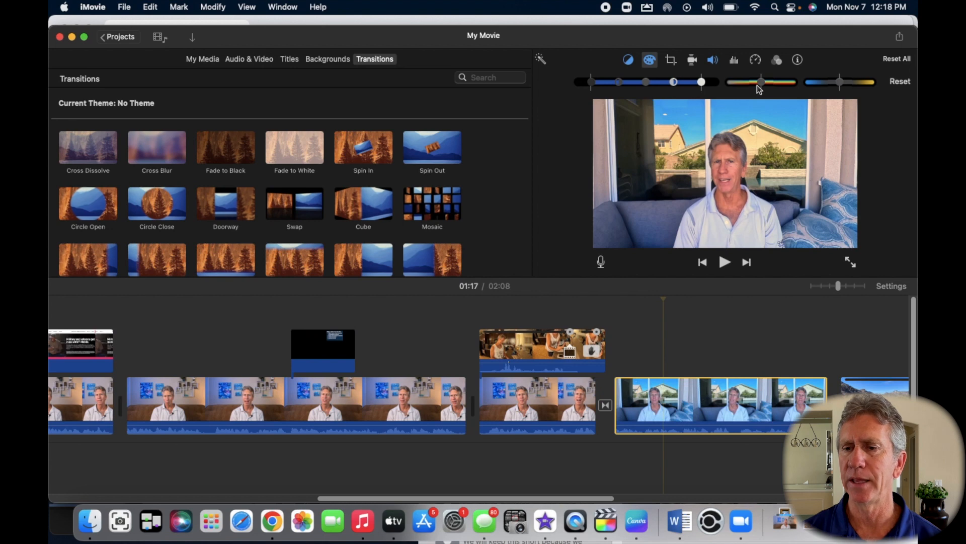
left_click(894, 82)
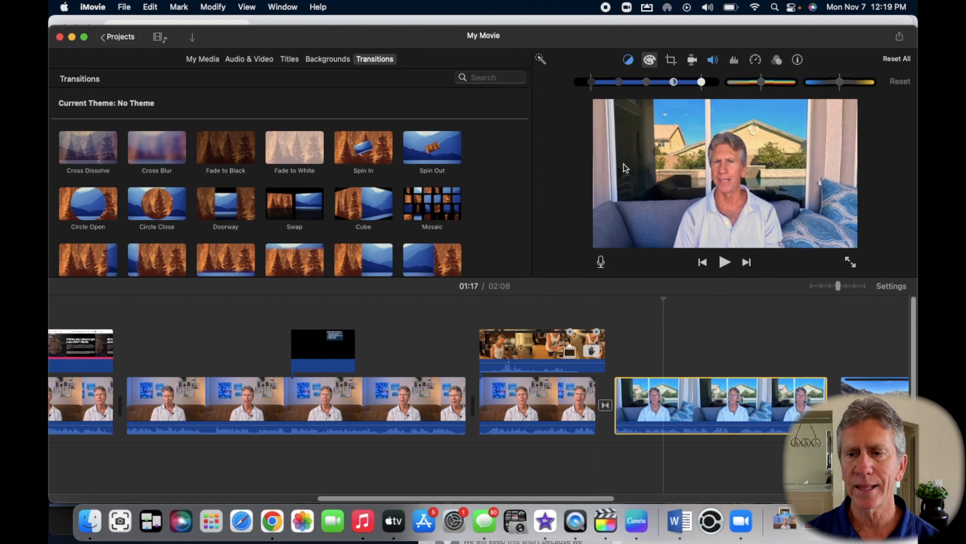
Reduce the window-side talking clip's saturation slightly and try the color temperature, leaving it near neutral.
left_click(763, 83)
left_click_drag(763, 84, 757, 84)
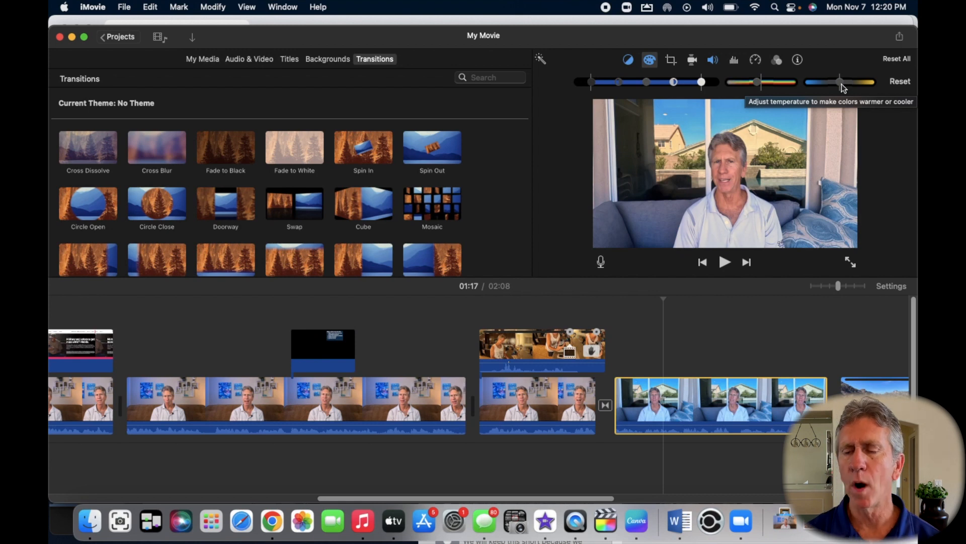
mouse_move(841, 85)
left_mouse_down()
mouse_move(850, 84)
mouse_move(810, 85)
mouse_move(843, 87)
left_mouse_up()
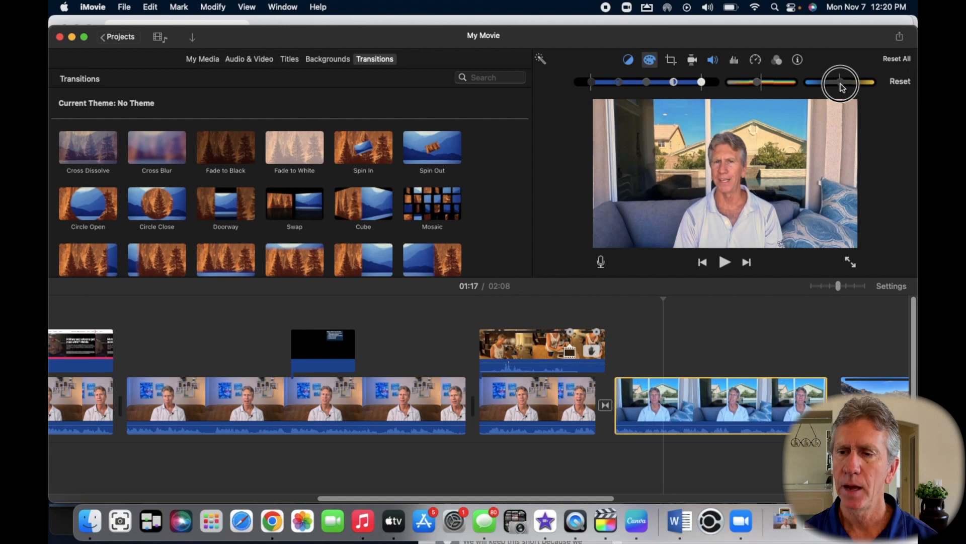
left_click_drag(843, 86, 842, 88)
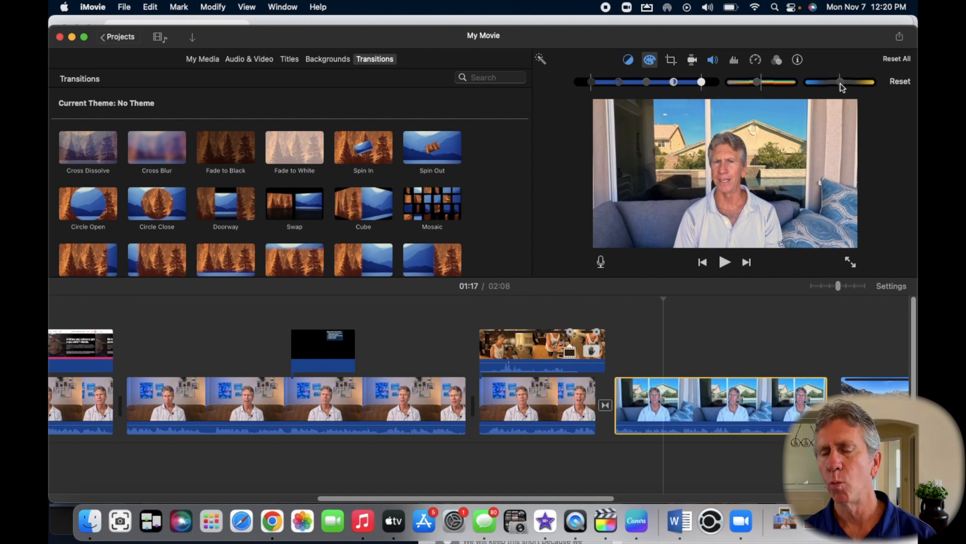
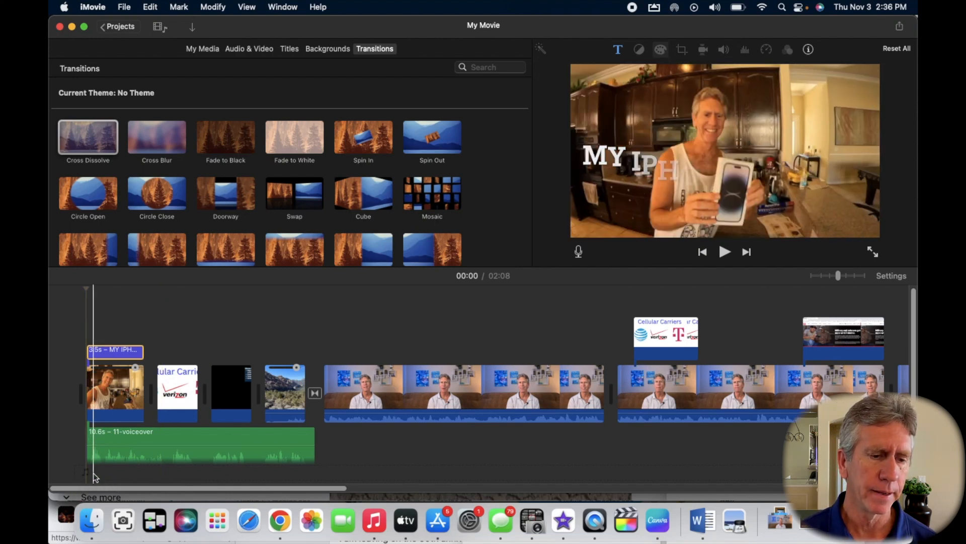
Switch to Finder, open the Imovie Sample Media folder, and move its window clear of the start of the timeline.
left_click(88, 524)
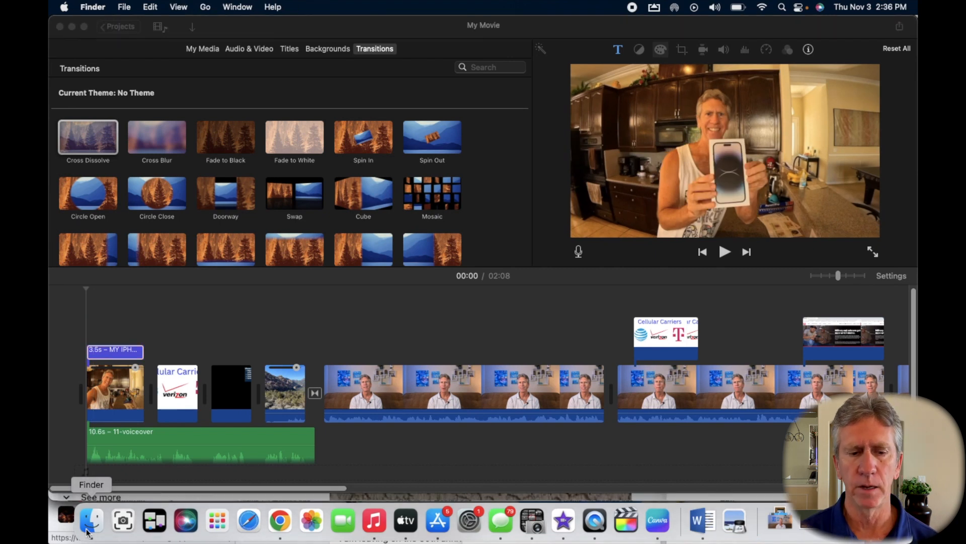
scroll(156, 313, "down", 2)
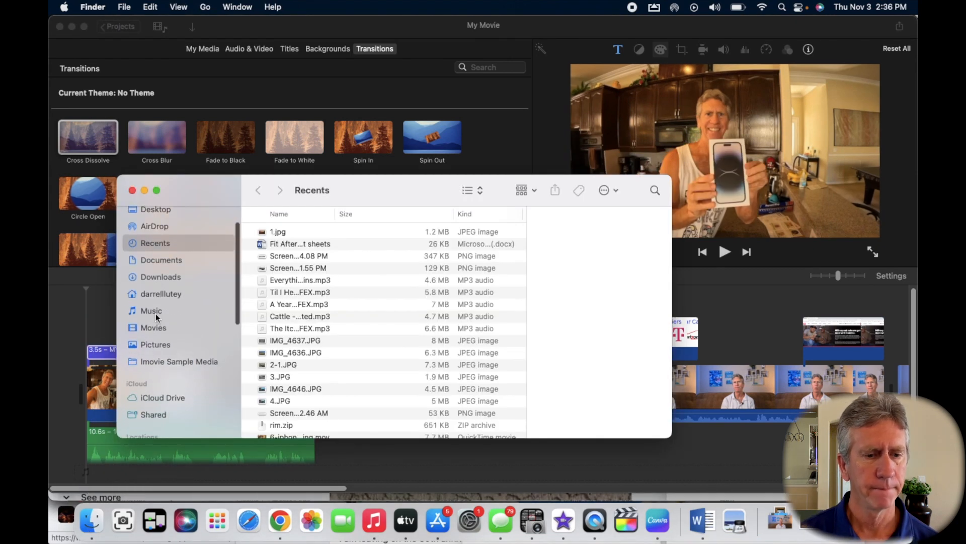
left_click(176, 354)
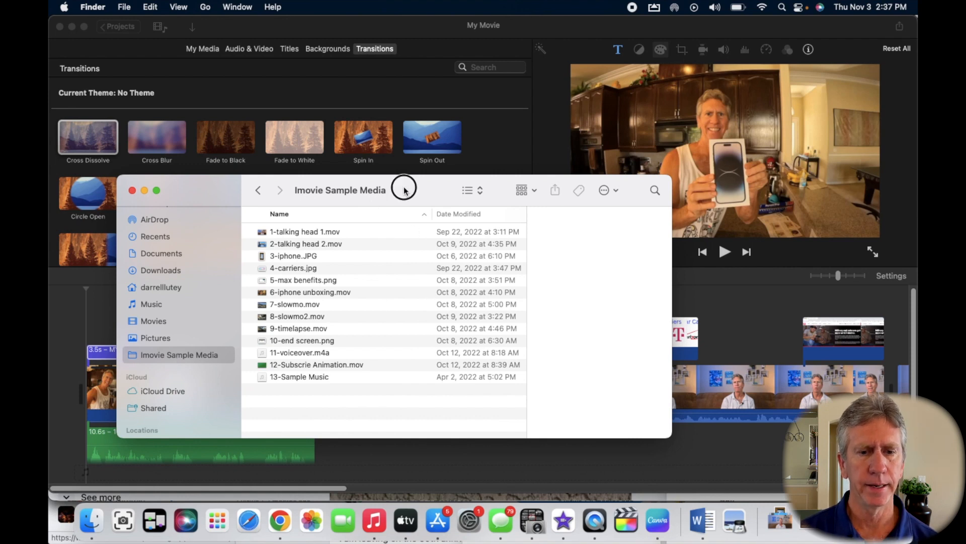
left_click_drag(399, 186, 564, 89)
Add 13-Sample Music to the movie's background music track and align it with the start of the timeline.
left_click(467, 280)
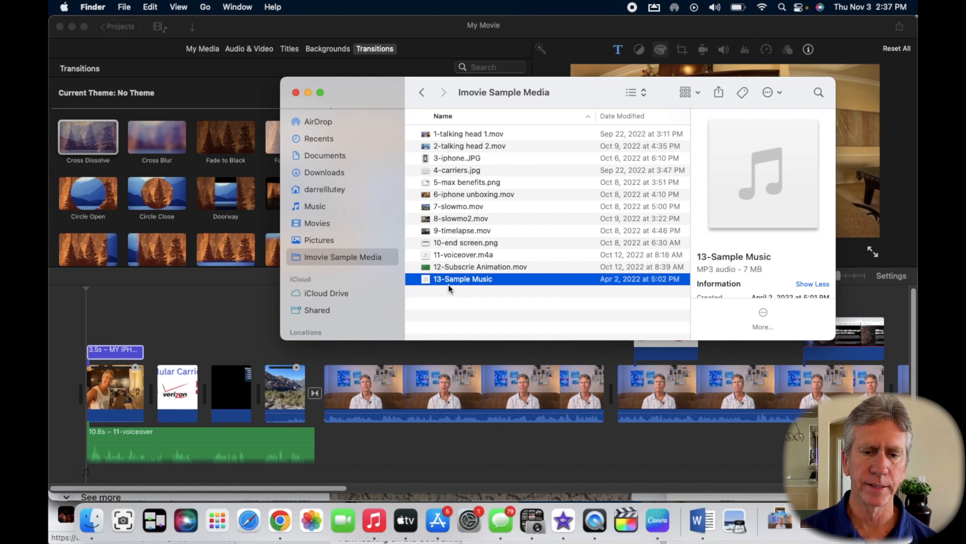
mouse_move(450, 280)
left_mouse_down()
mouse_move(187, 453)
mouse_move(95, 470)
mouse_move(101, 481)
left_mouse_up()
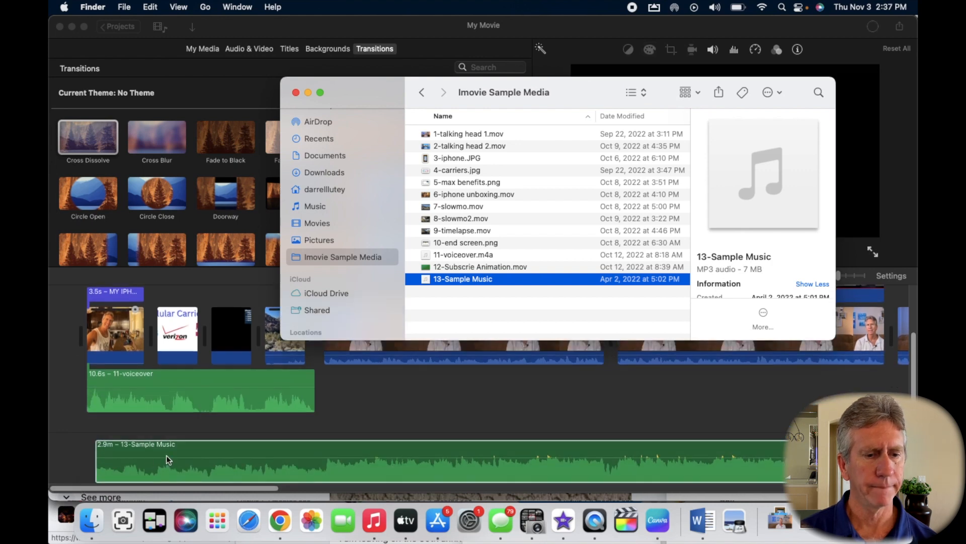
left_click(166, 455)
left_click_drag(177, 449, 165, 442)
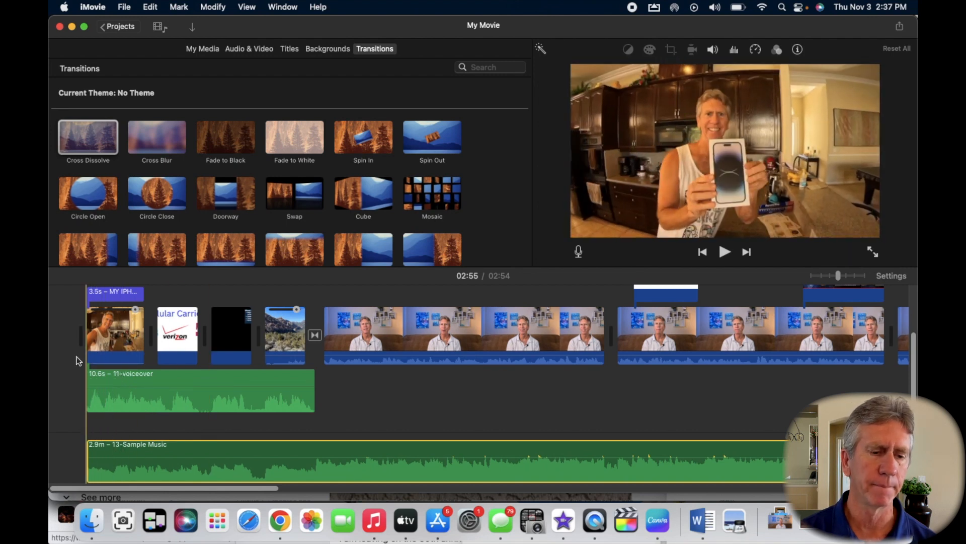
Play the movie's opening to judge the background music's level against the voiceover.
left_click(78, 360)
key("space")
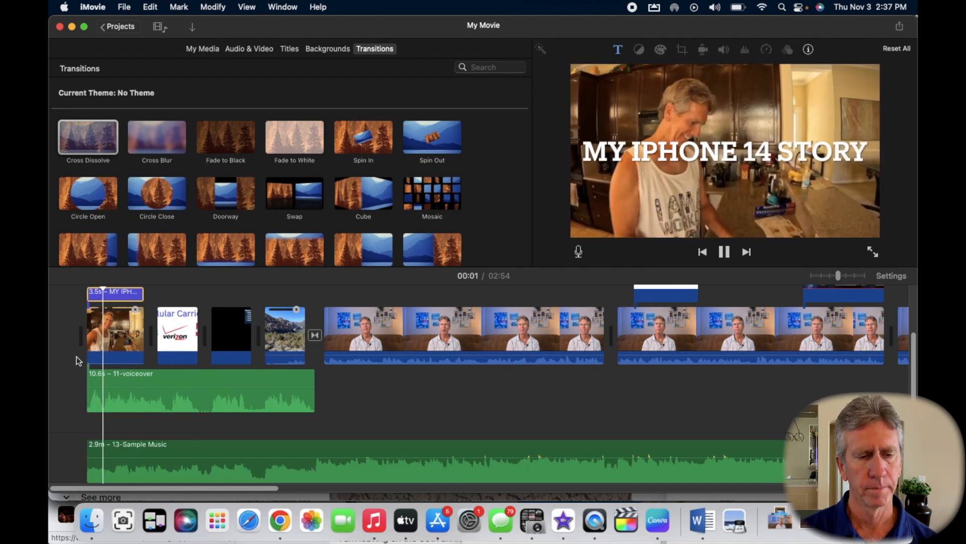
key("space")
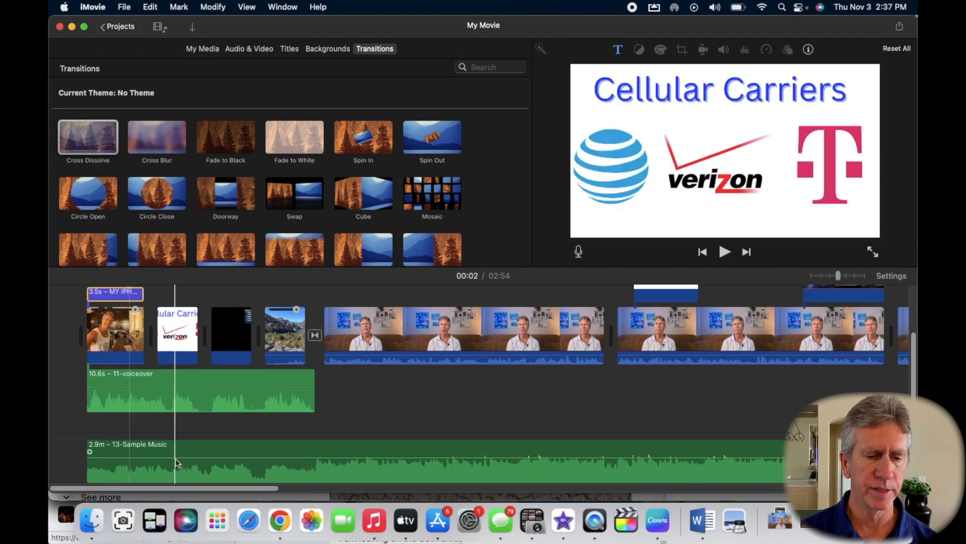
Lower 13-Sample Music's volume to 32% and further to 24%, replaying the movie's opening after each change.
left_click_drag(176, 465, 193, 461)
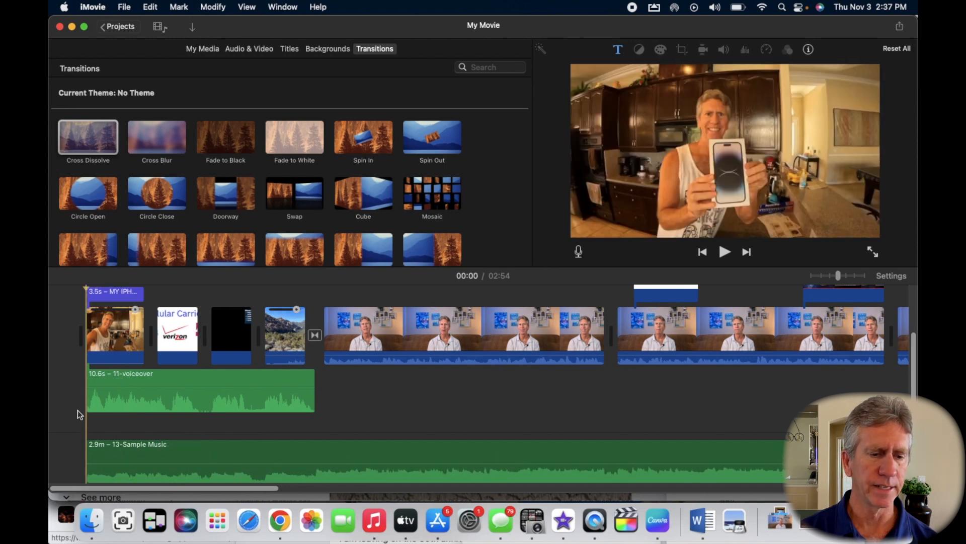
key("space")
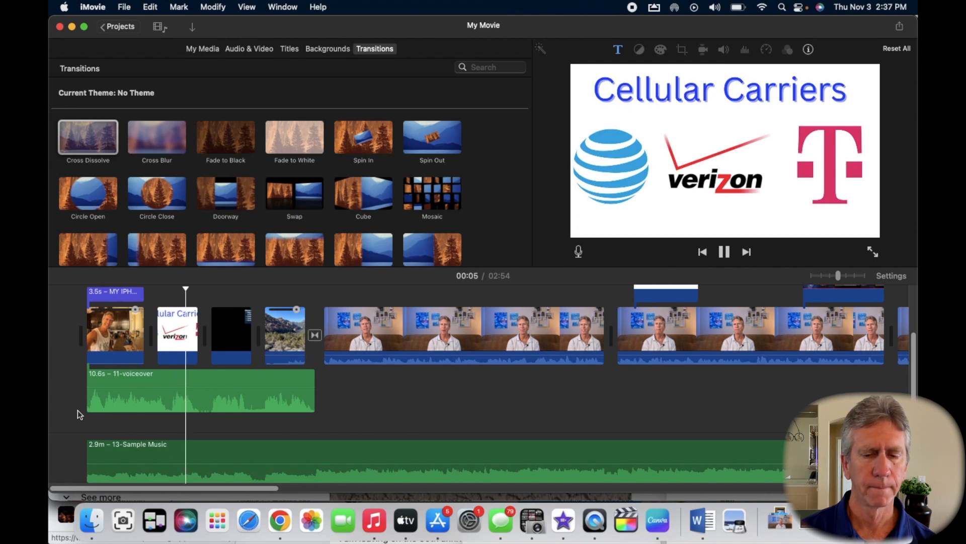
key("space")
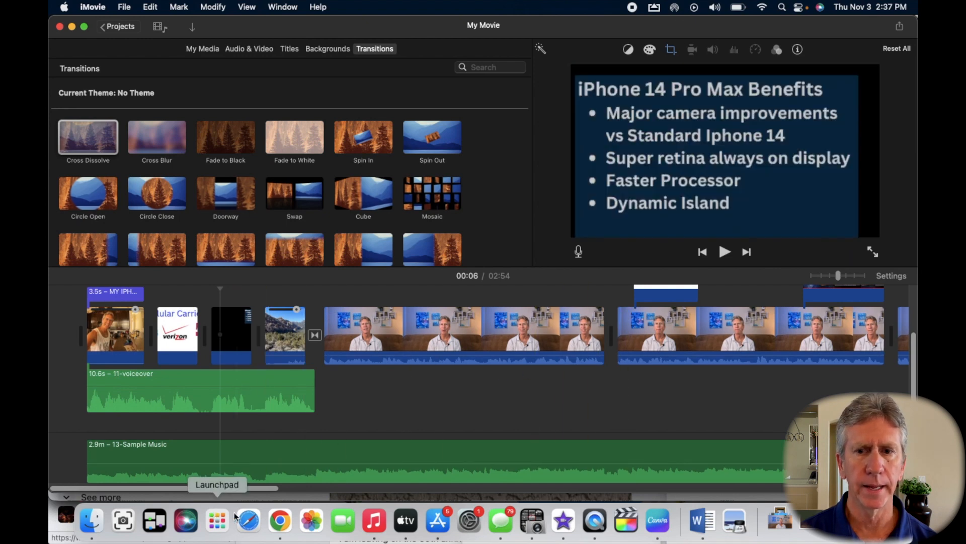
left_click(174, 456)
left_click(712, 50)
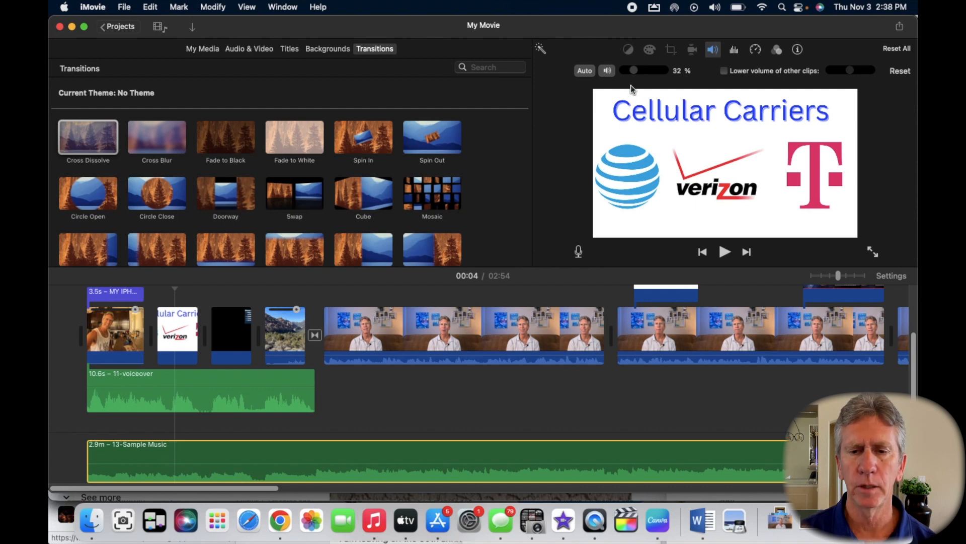
left_click_drag(631, 71, 628, 71)
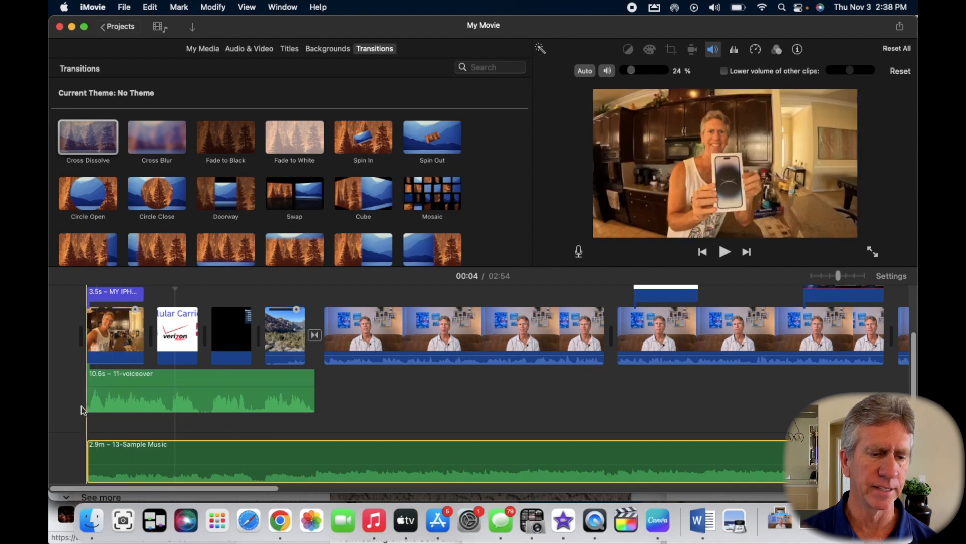
left_click(76, 405)
key("space")
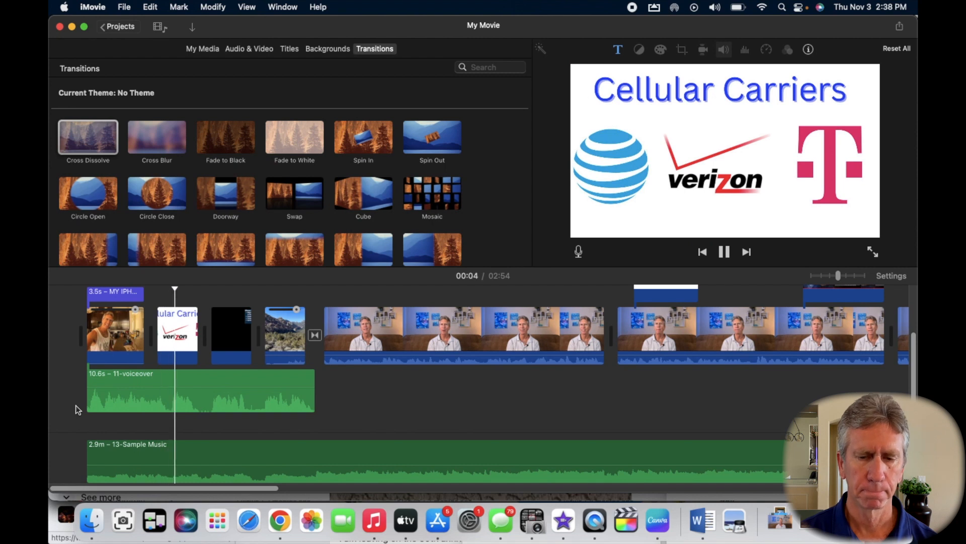
Split 13-Sample Music at 00:10, near the end of the voiceover, and delete the part after the split.
key("space")
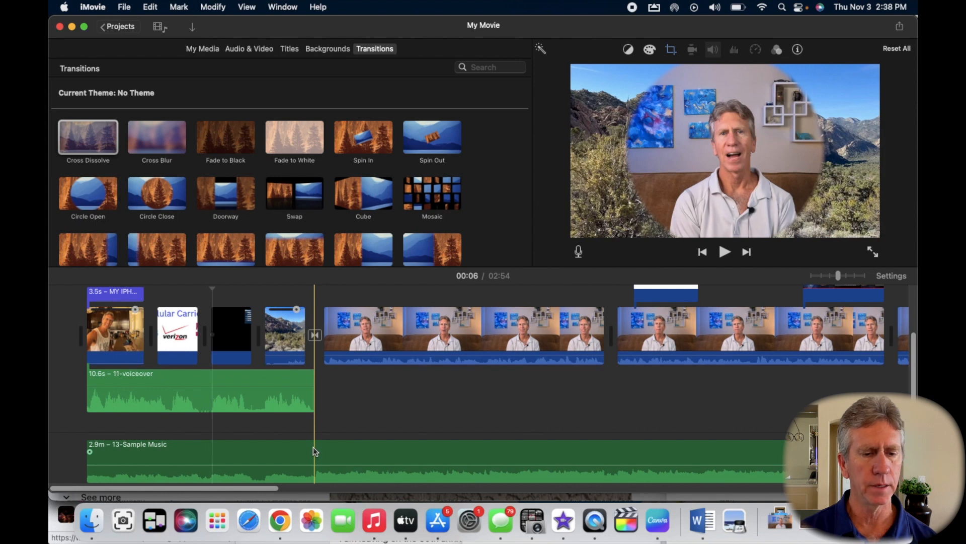
left_click(310, 449)
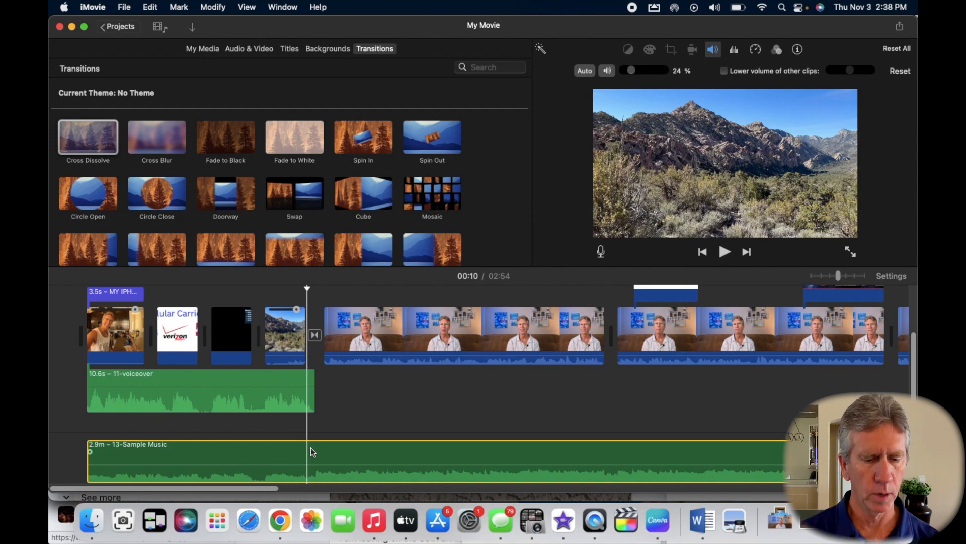
key("super+b")
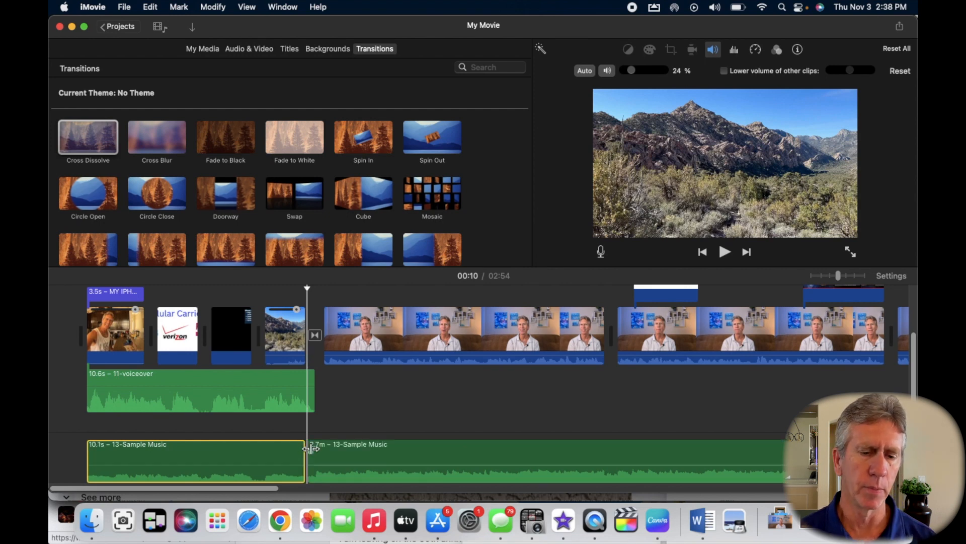
left_click(361, 452)
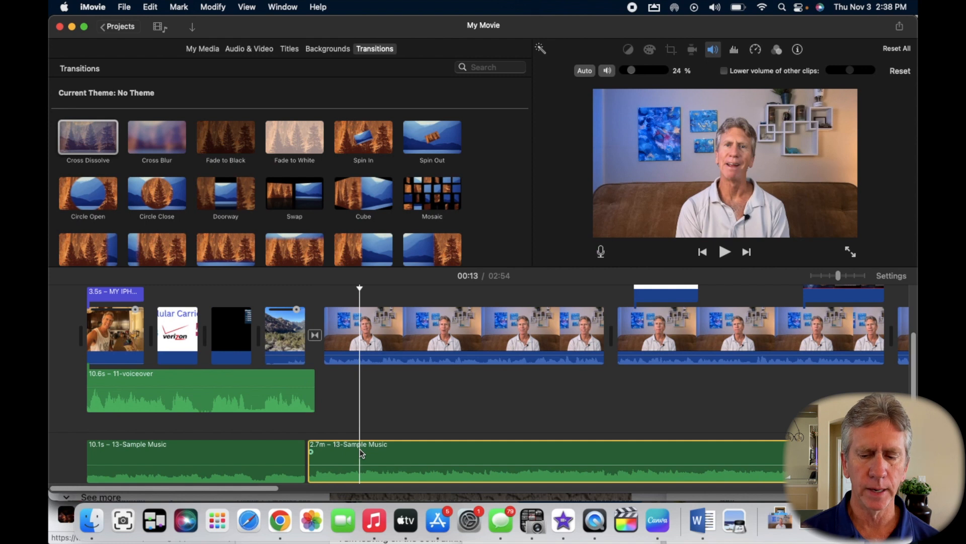
key("Delete")
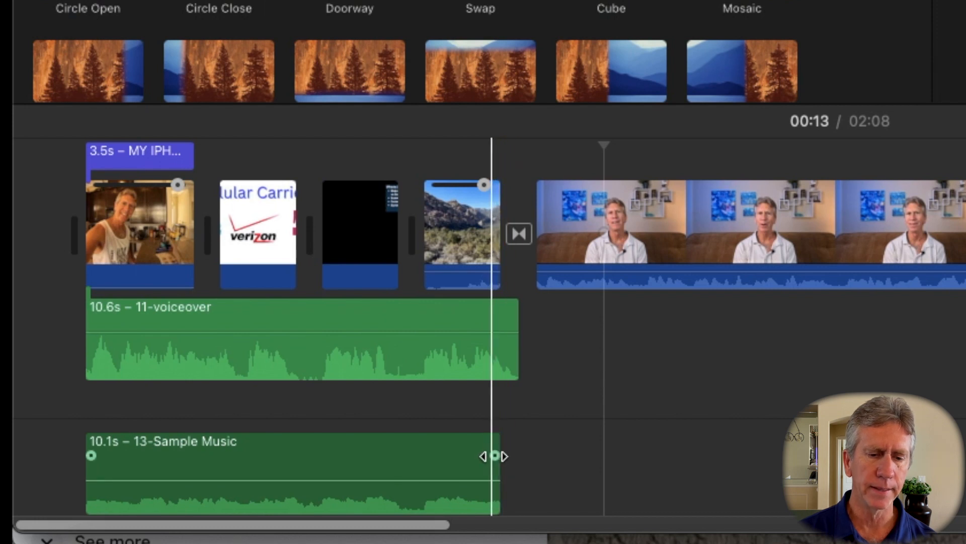
Fade out the end of the opening 13-Sample Music clip over a little more than one second and play it back.
left_click_drag(495, 455, 451, 455)
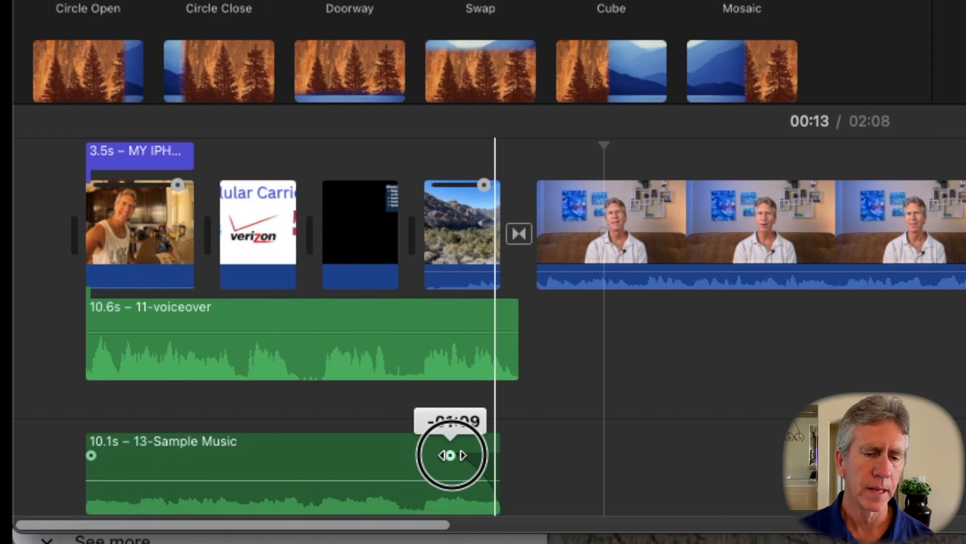
left_click_drag(451, 455, 448, 455)
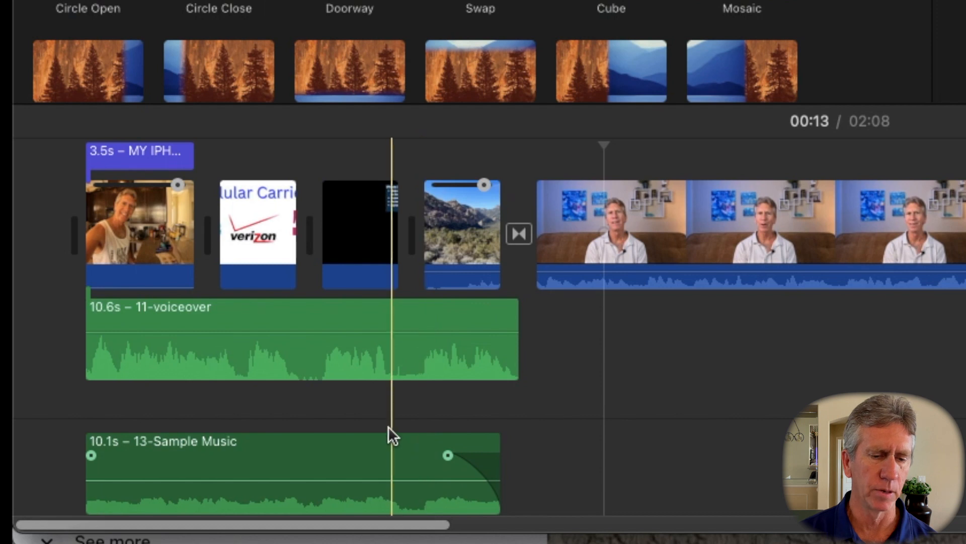
left_click(346, 403)
key("space")
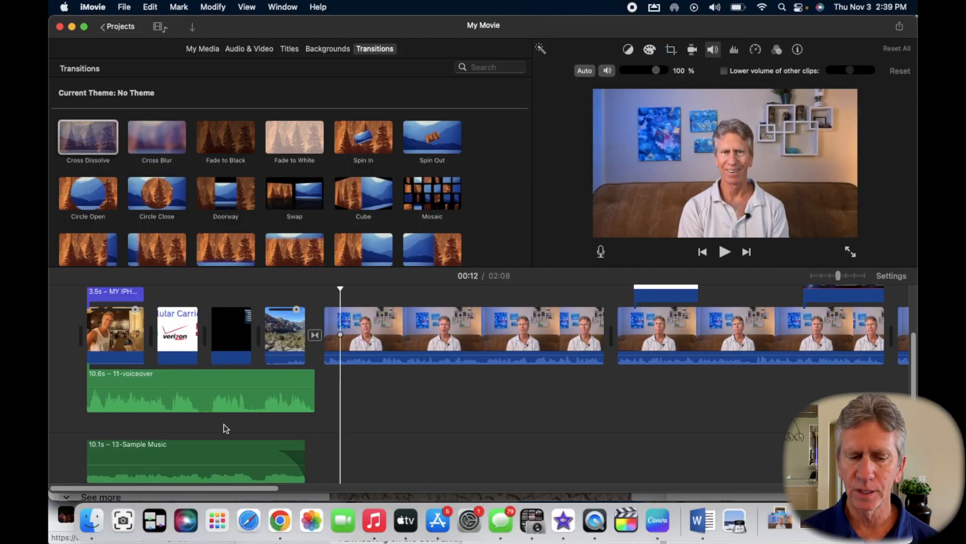
Copy the shortened 13-Sample Music clip and paste it at the start of the Thanks for Watching end screen.
scroll(224, 425, "right", 15)
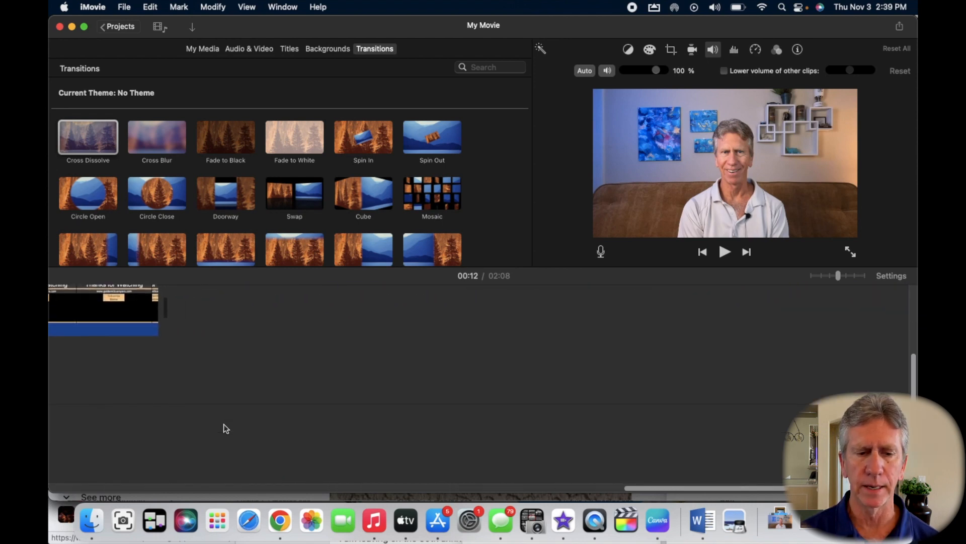
scroll(223, 424, "left", 10)
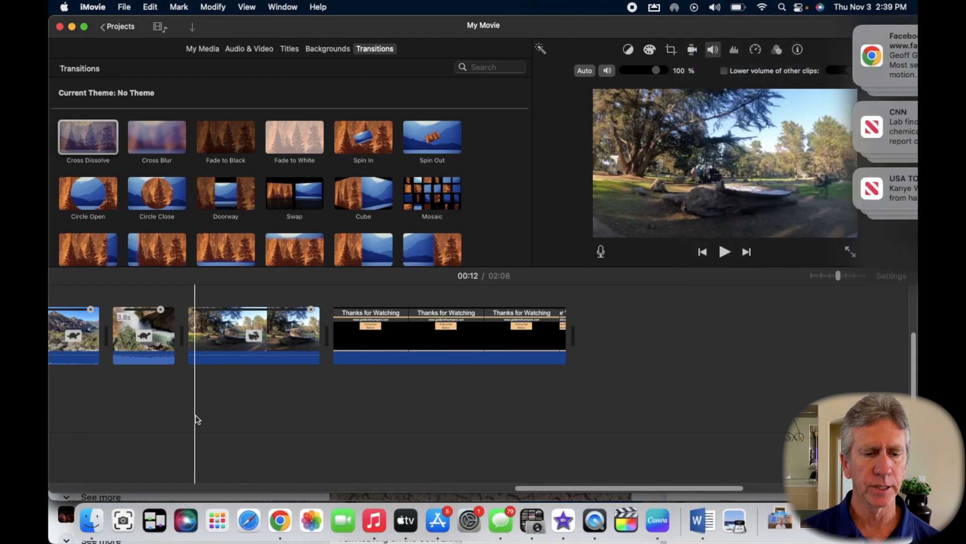
scroll(195, 415, "left", 10)
scroll(177, 416, "down", 2)
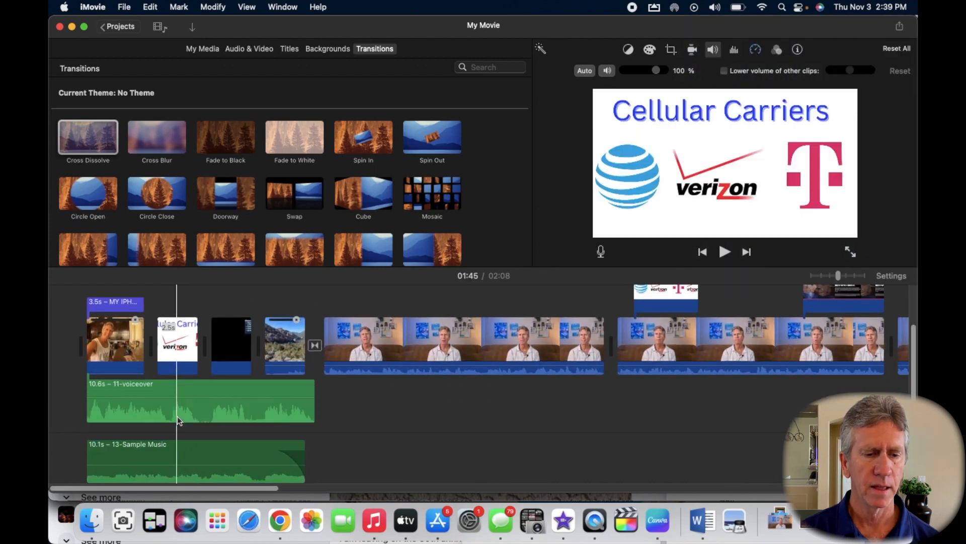
left_click(180, 453)
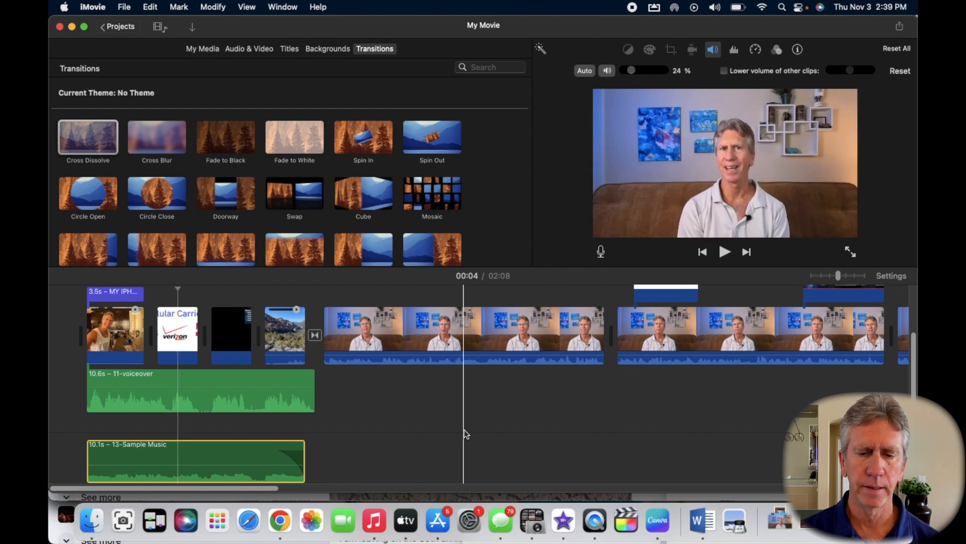
scroll(464, 430, "right", 20)
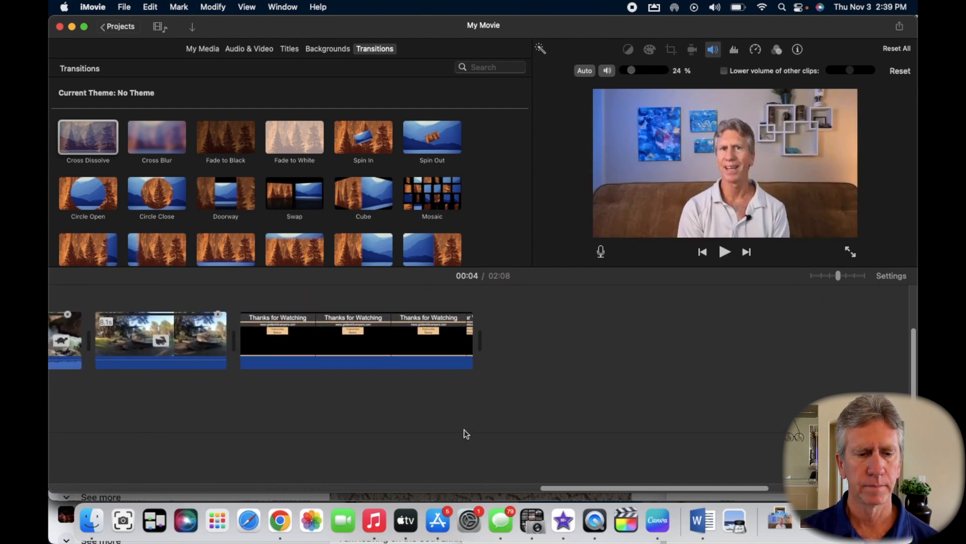
left_click(240, 352)
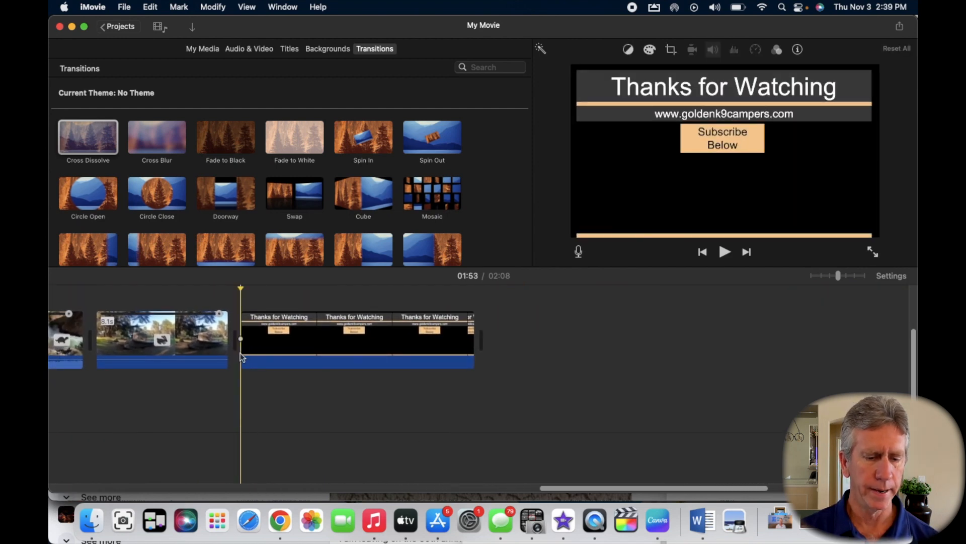
key("super+v")
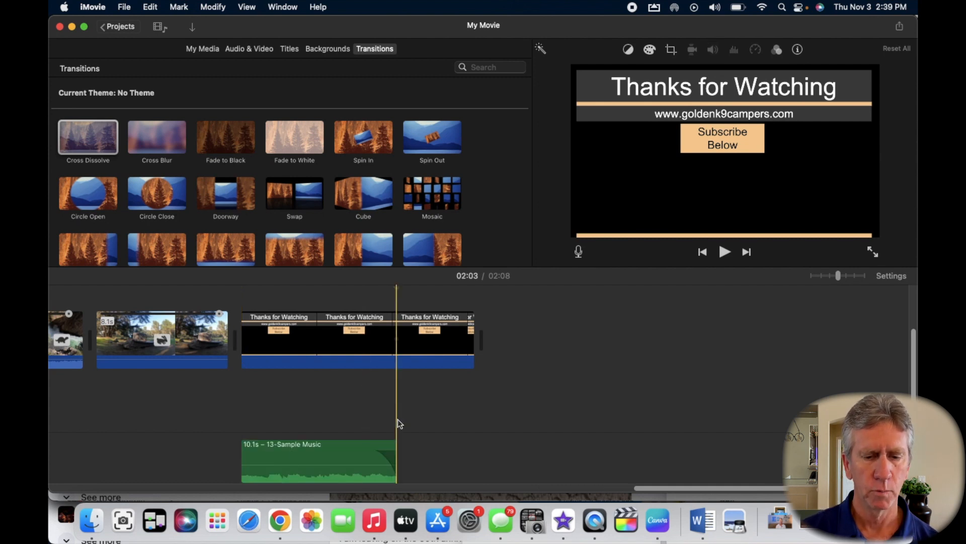
Extend the end-screen copy of 13-Sample Music to 15.0 s, matching the end screen's end, and play its beginning.
mouse_move(396, 464)
left_click_drag(396, 465, 469, 465)
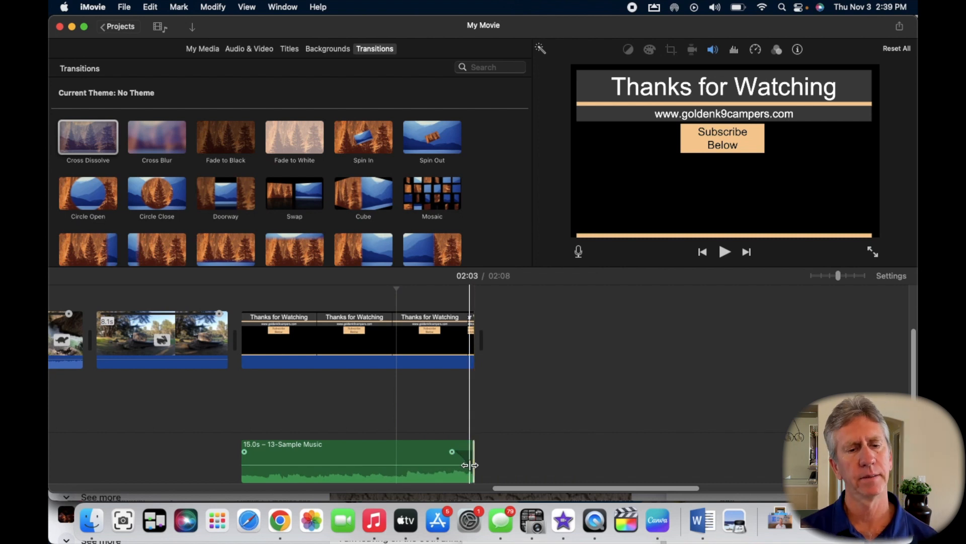
key("space")
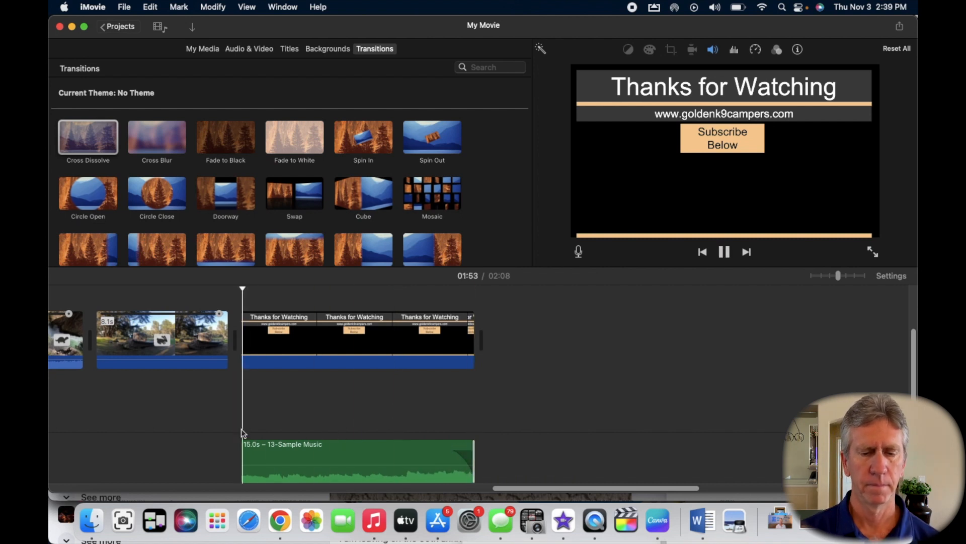
key("space")
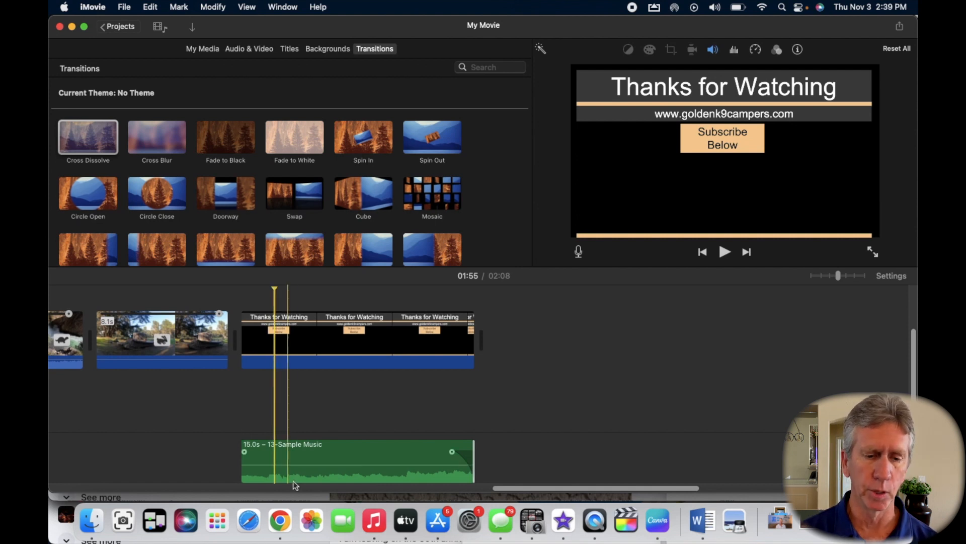
Raise the end-screen music's volume slightly and replay it from the start of the end screen.
left_click_drag(310, 464, 310, 462)
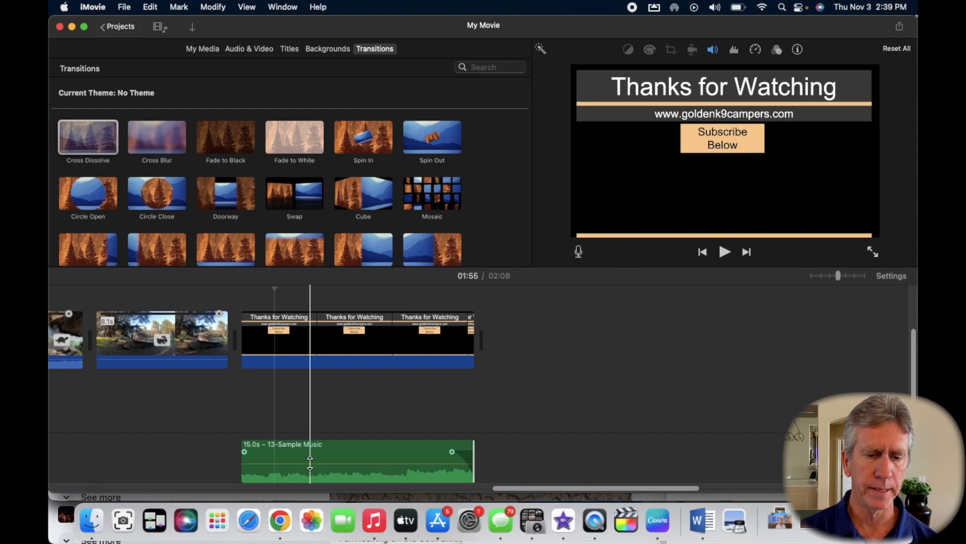
left_click(240, 431)
key("space")
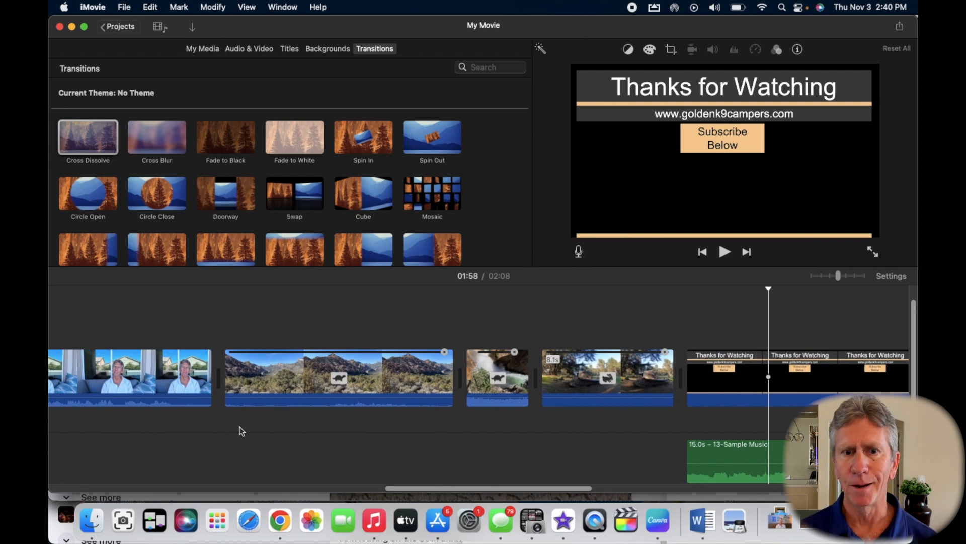
Switch to Finder, select 12-Subscrie Animation.mov in Imovie Sample Media, and move the window clear of the timeline.
scroll(242, 430, "left", 3)
scroll(241, 431, "left", 10)
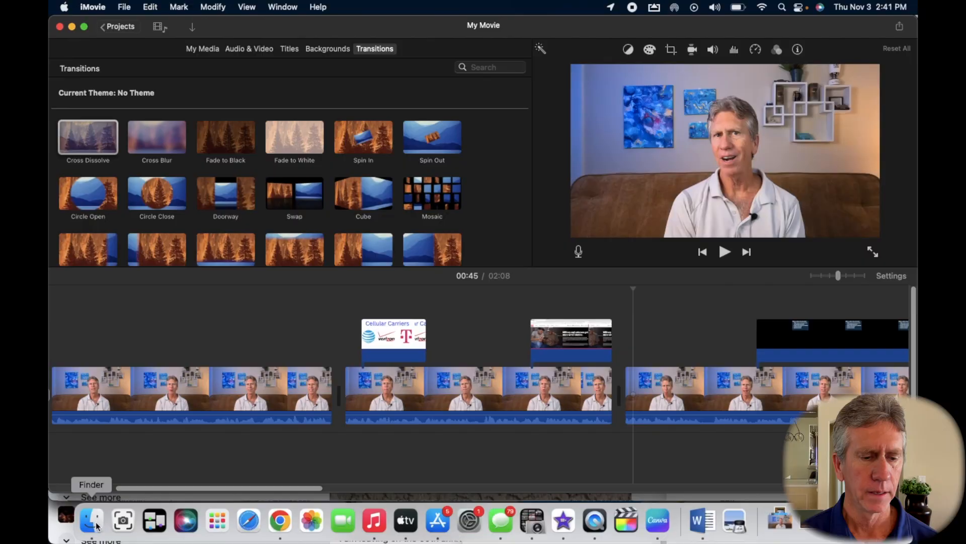
left_click(93, 522)
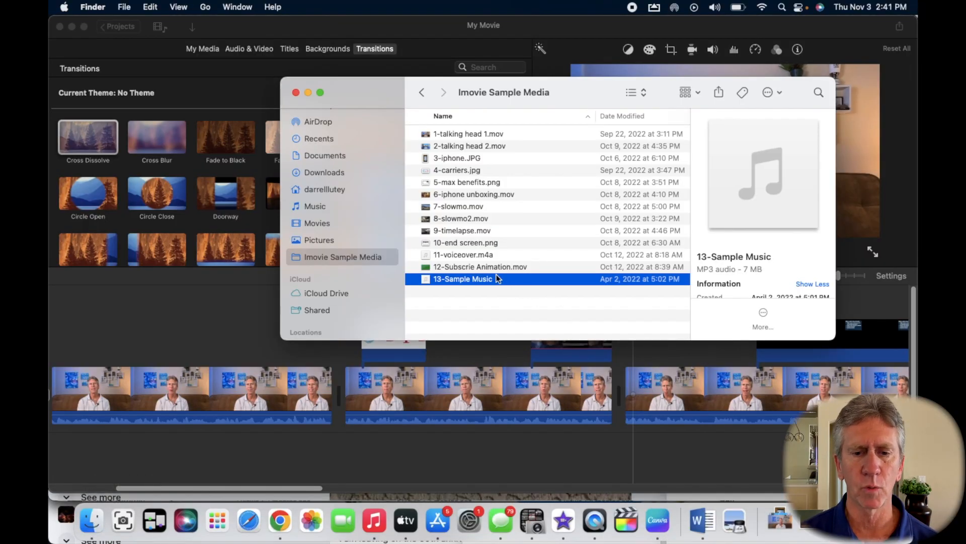
left_click(485, 268)
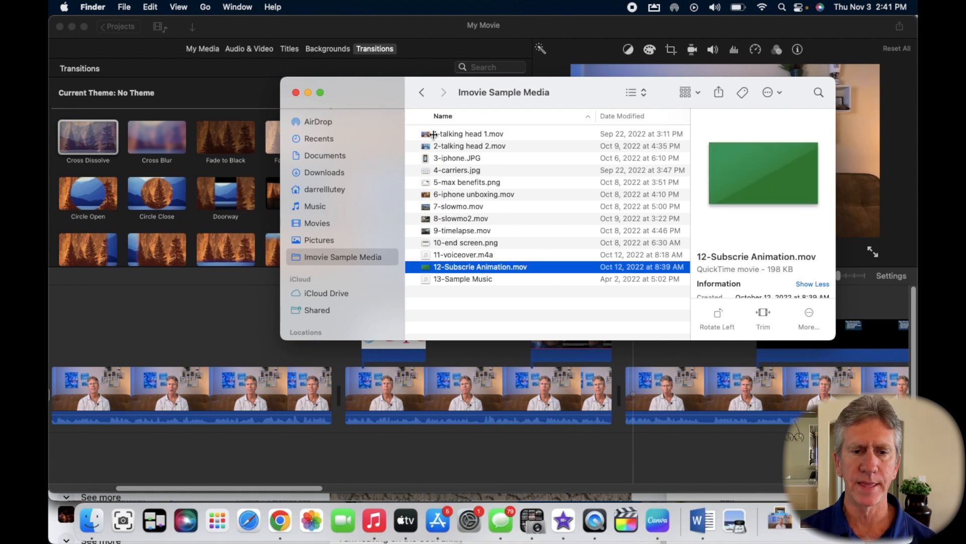
left_click_drag(573, 95, 355, 55)
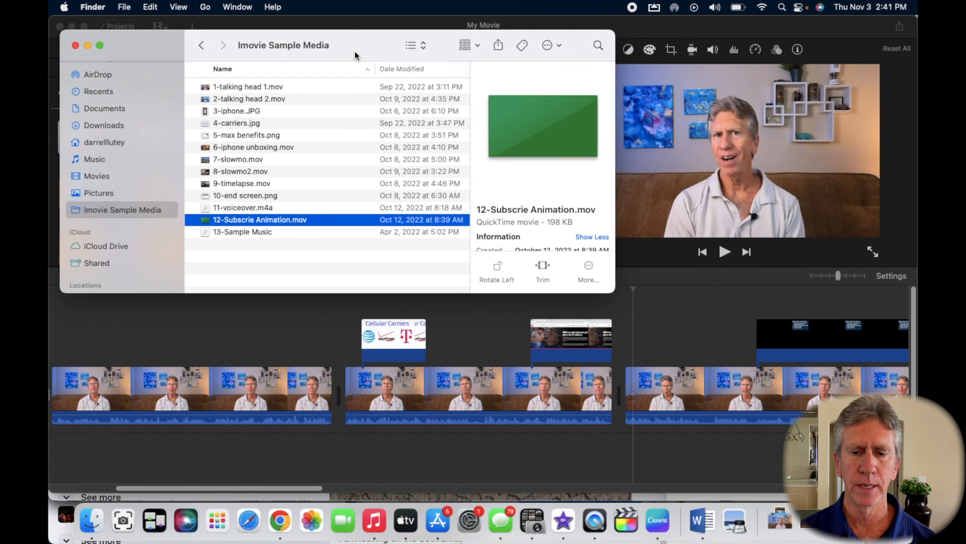
Add 12-Subscrie Animation.mov as an overlay above the start of the third talking-head clip and play it.
left_click(622, 346)
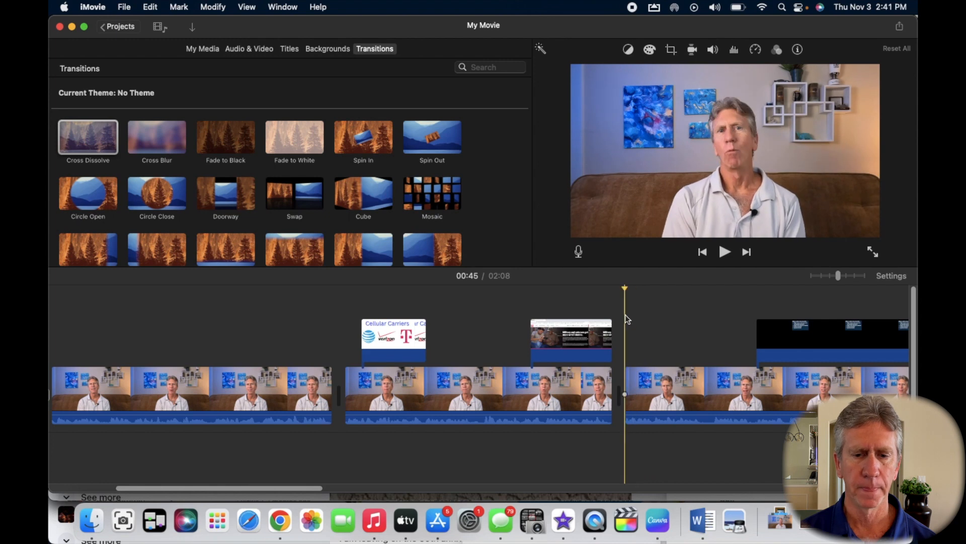
left_click(94, 520)
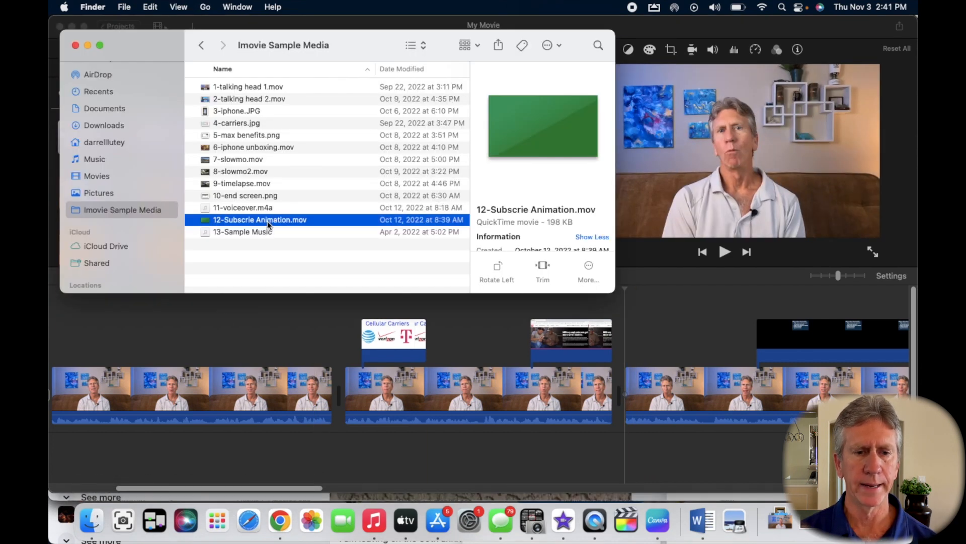
left_click_drag(267, 219, 627, 325)
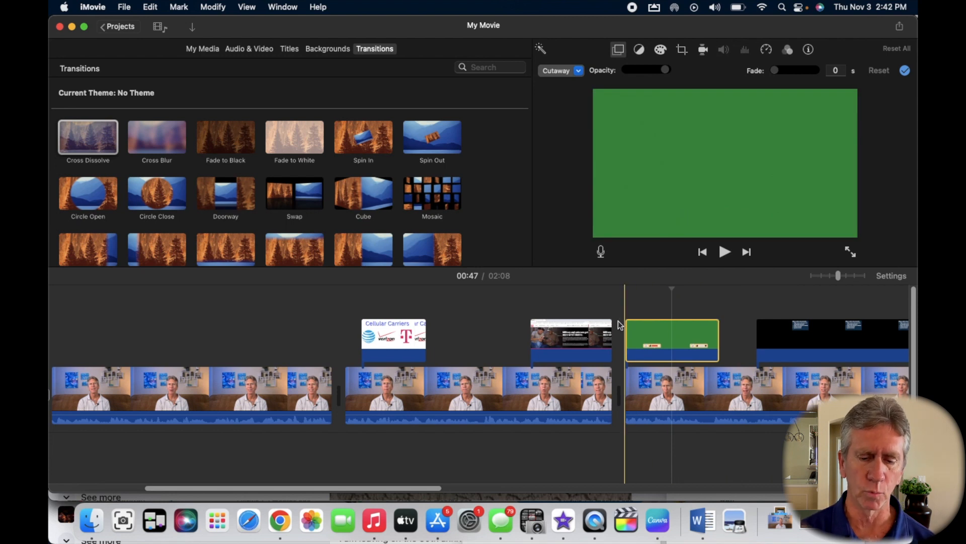
key("space")
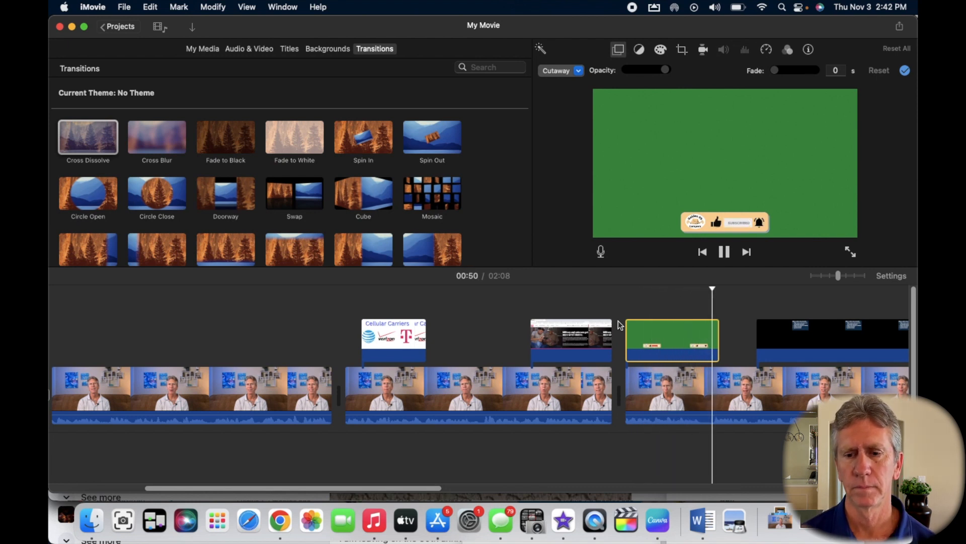
key("space")
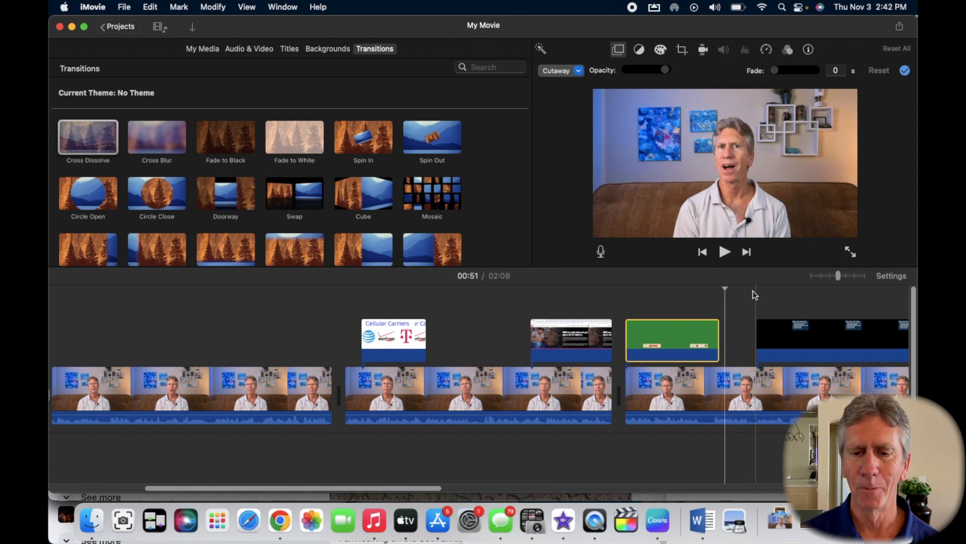
Change the subscribe animation's video overlay setting to Green/Blue Screen.
left_click(672, 334)
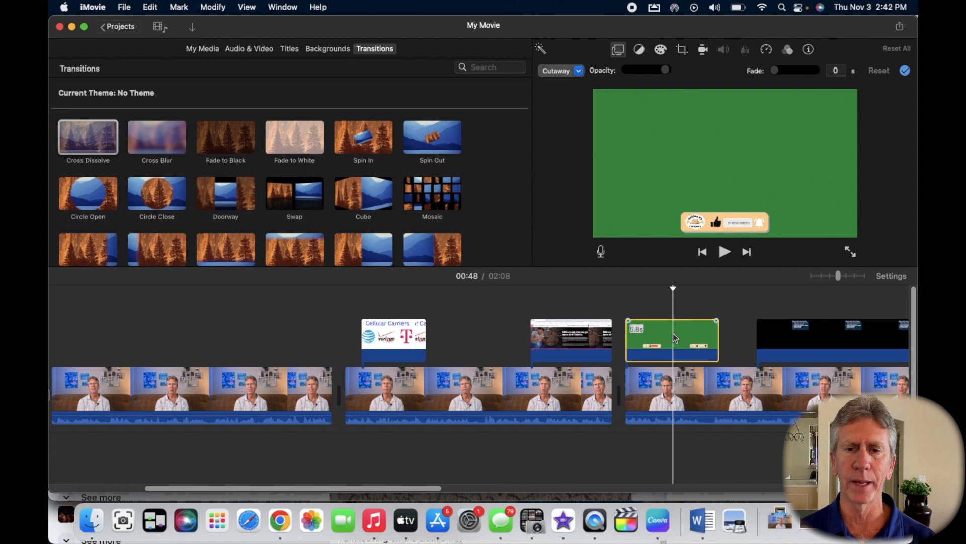
left_click(621, 52)
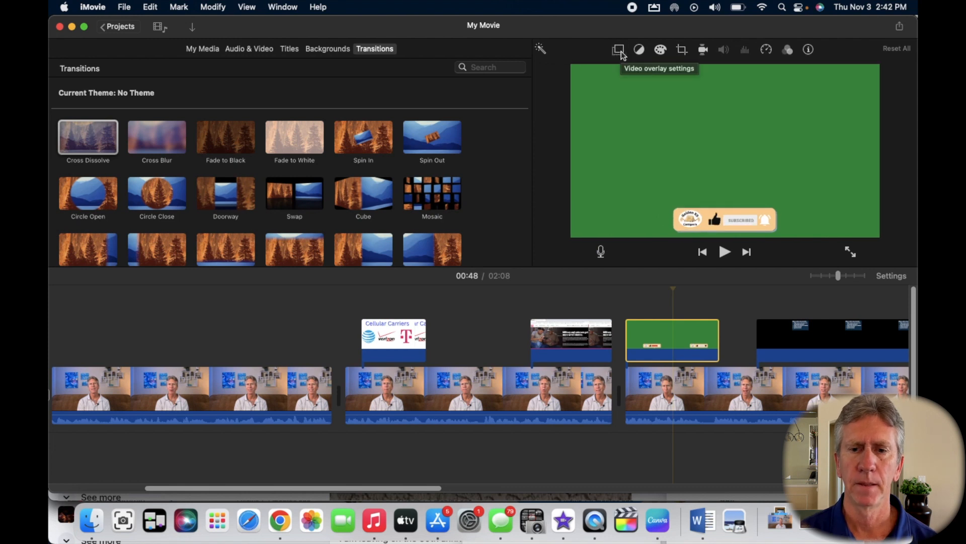
left_click(622, 53)
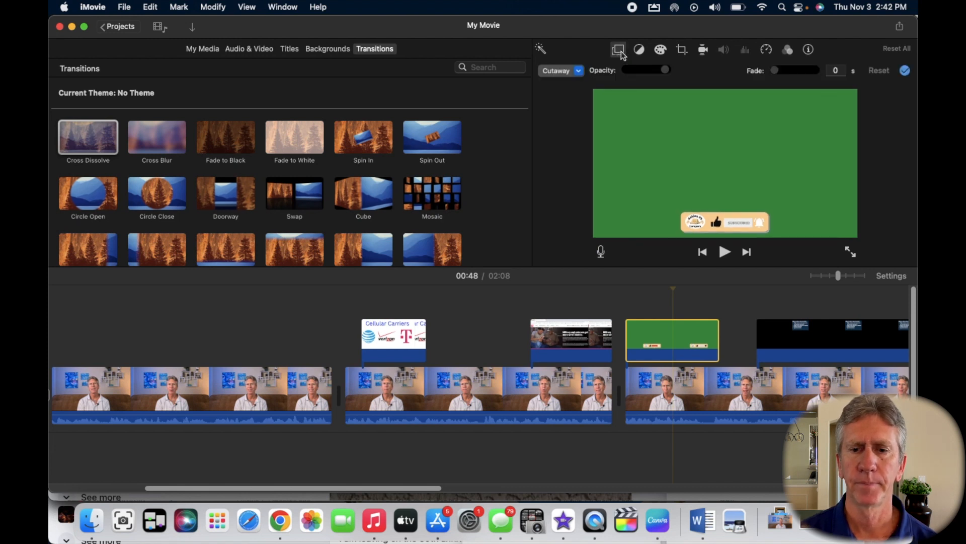
left_click(583, 73)
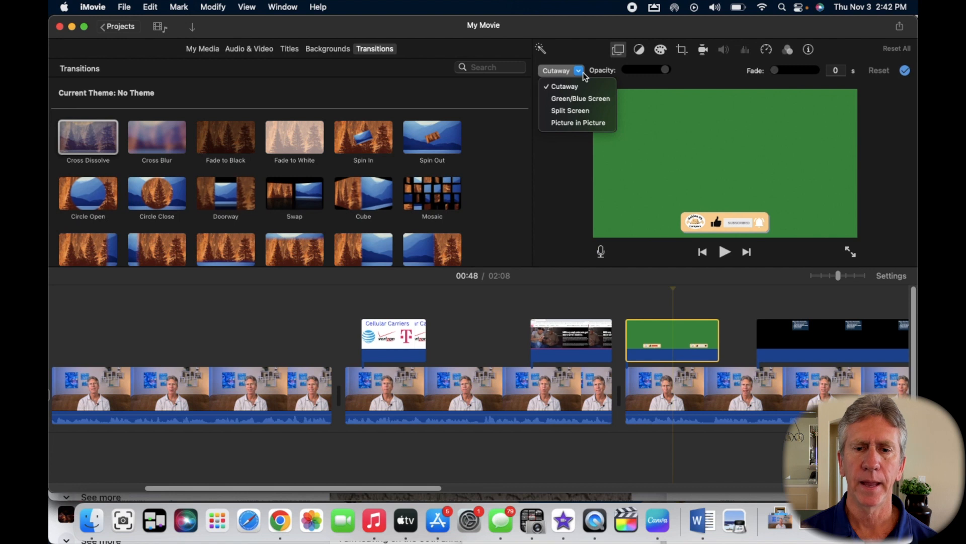
left_click(573, 99)
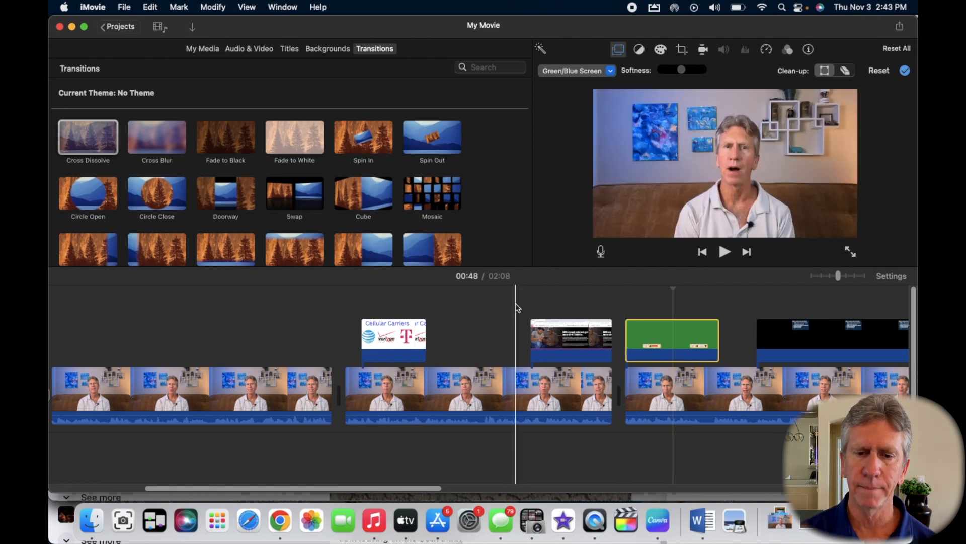
Play the start of the third talking-head clip to check the keyed subscribe animation.
left_click(622, 297)
key("space")
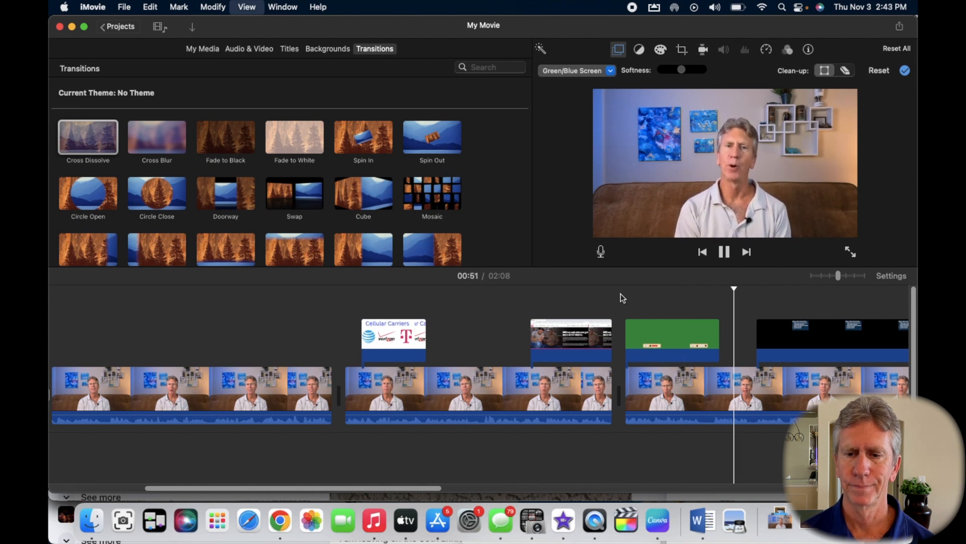
key("space")
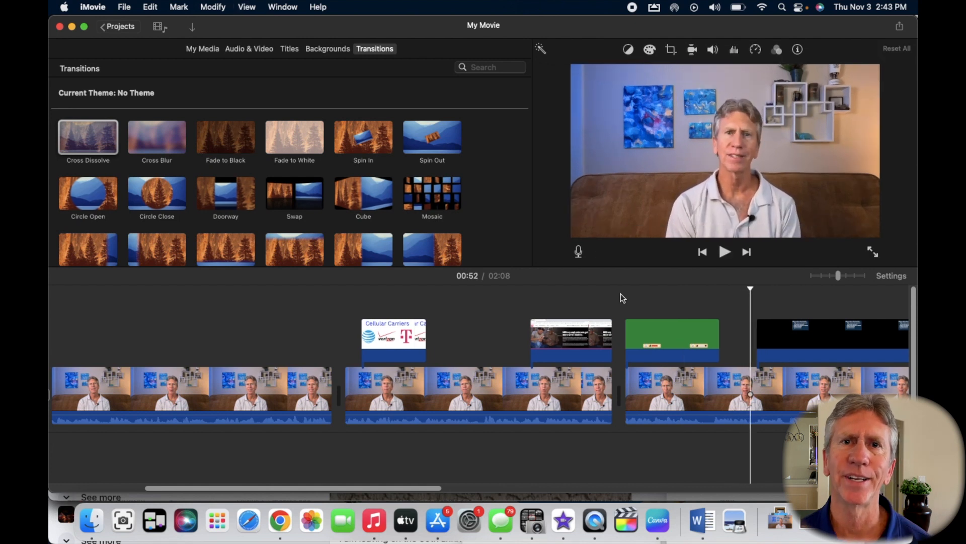